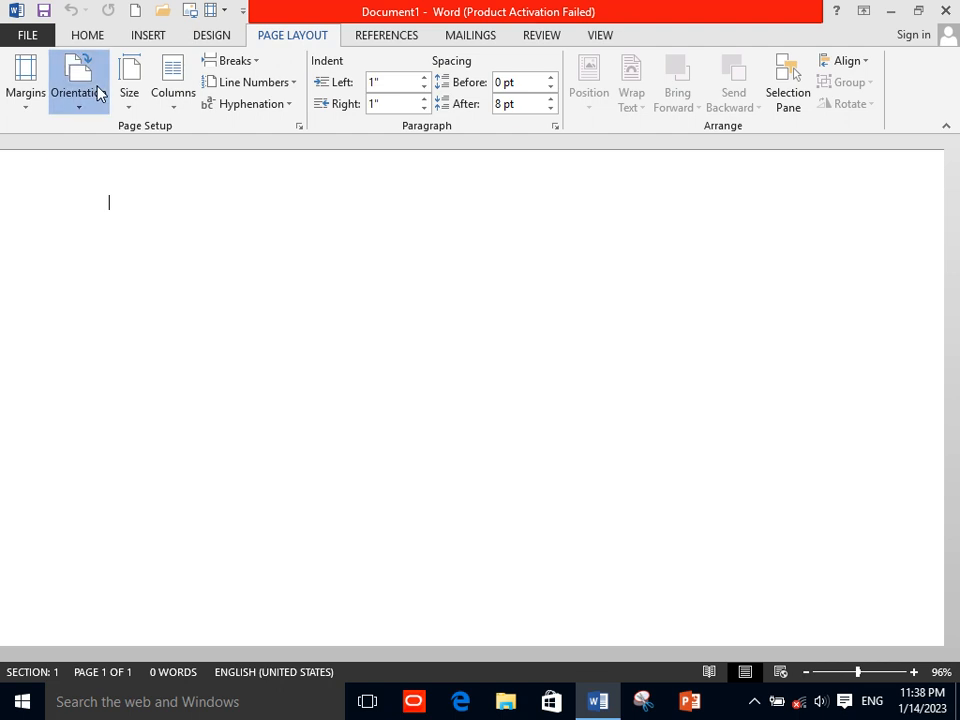
# Set the page orientation to Portrait and apply the Last Custom Setting margins (top 0.7", bottom 1", left 0.2", right 0.5")
pyautogui.click(102, 133)
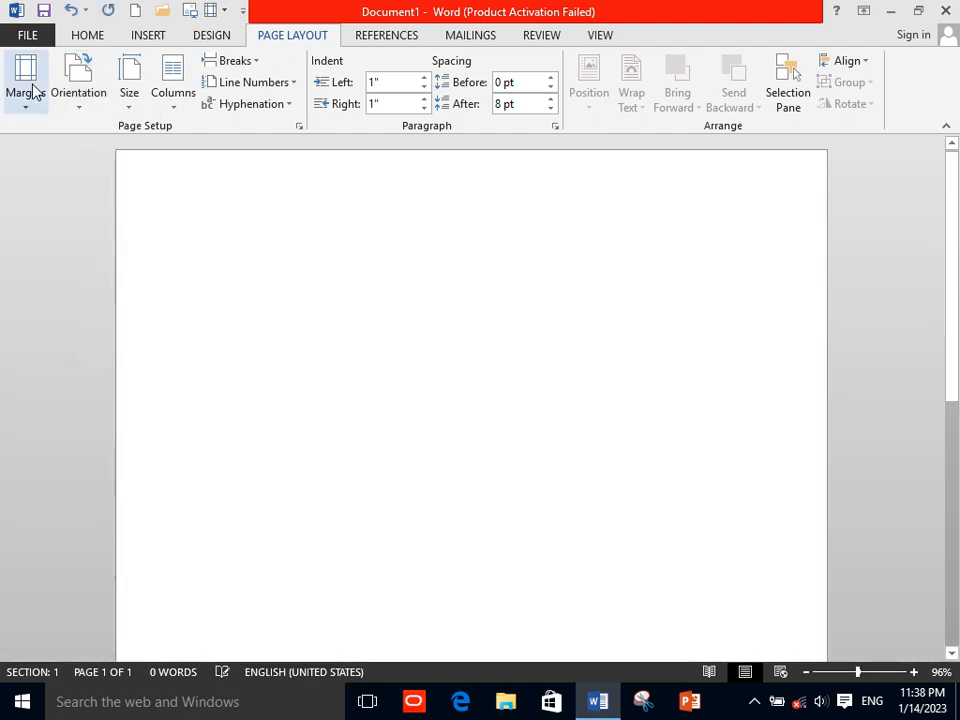
pyautogui.click(32, 90)
pyautogui.scroll(3, 246, 268)
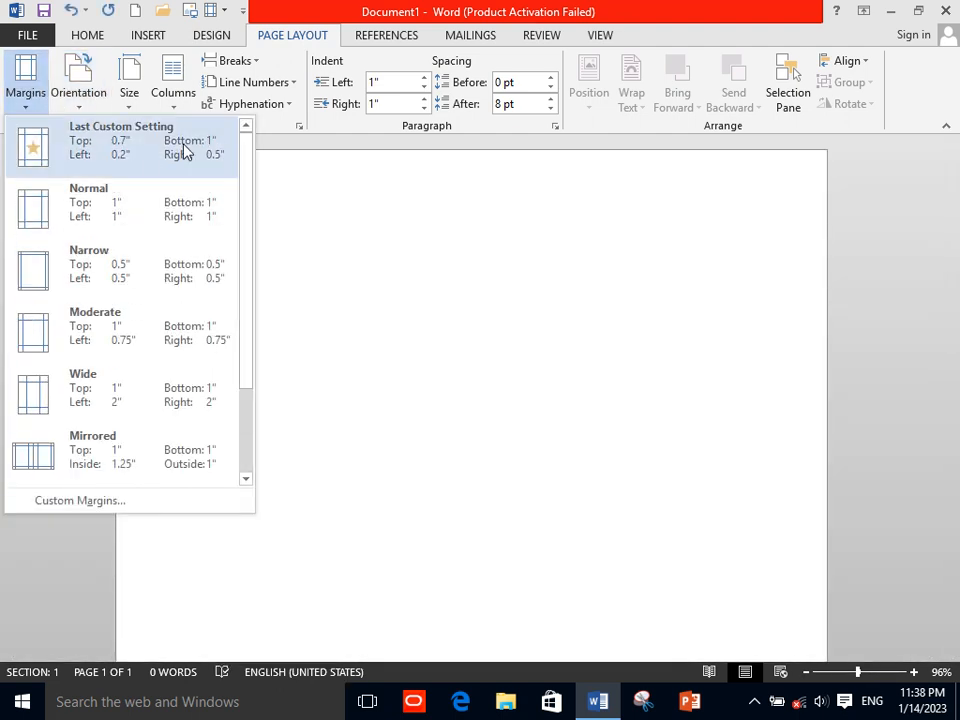
pyautogui.click(223, 150)
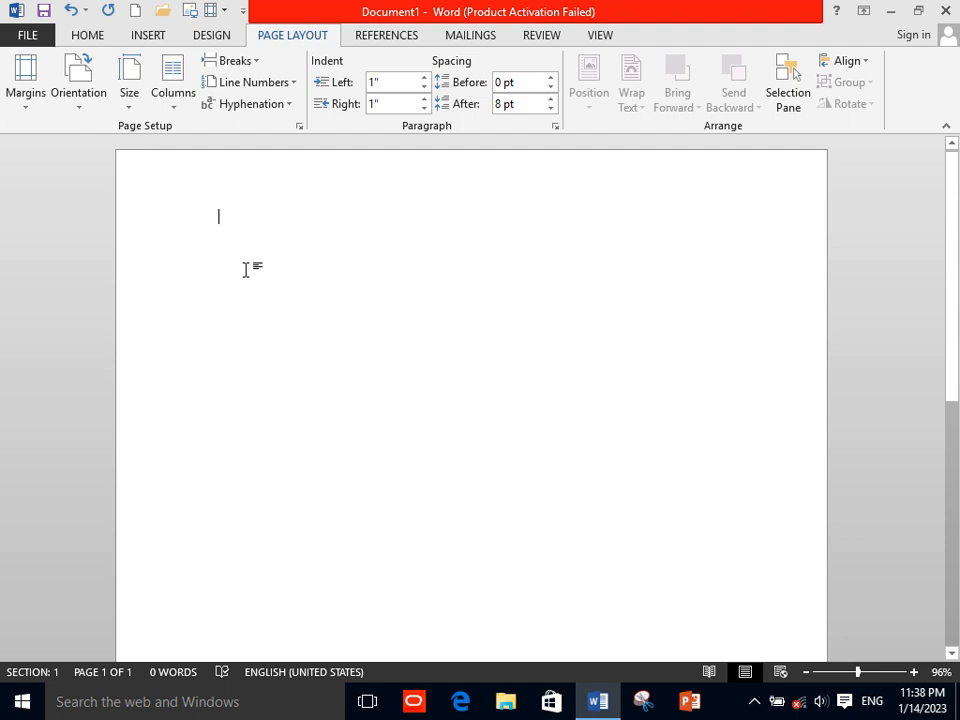
pyautogui.click(211, 36)
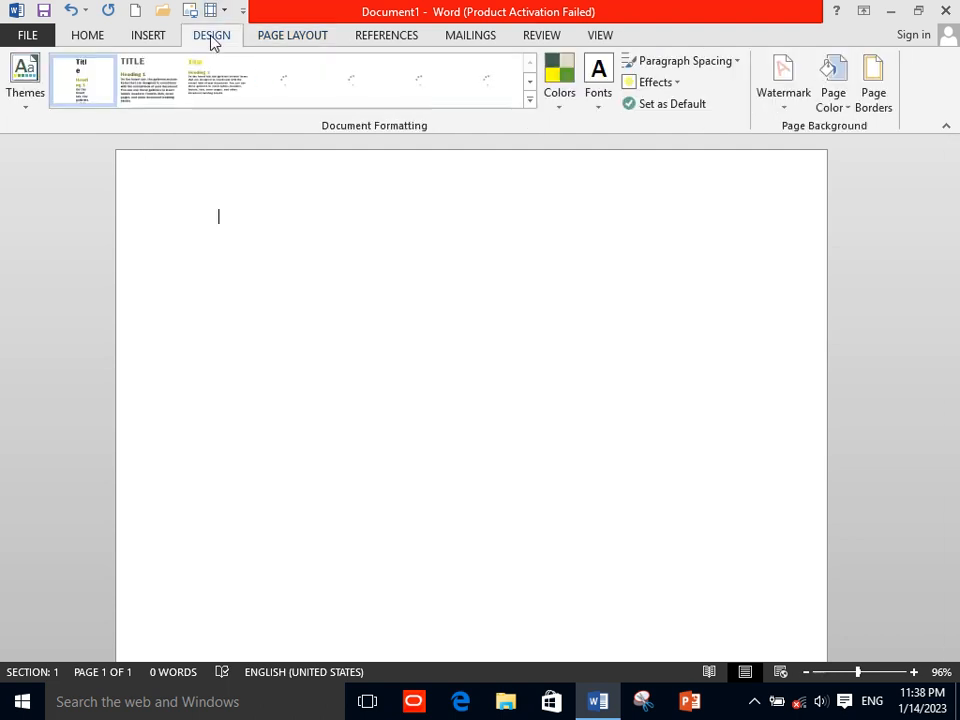
pyautogui.click(290, 36)
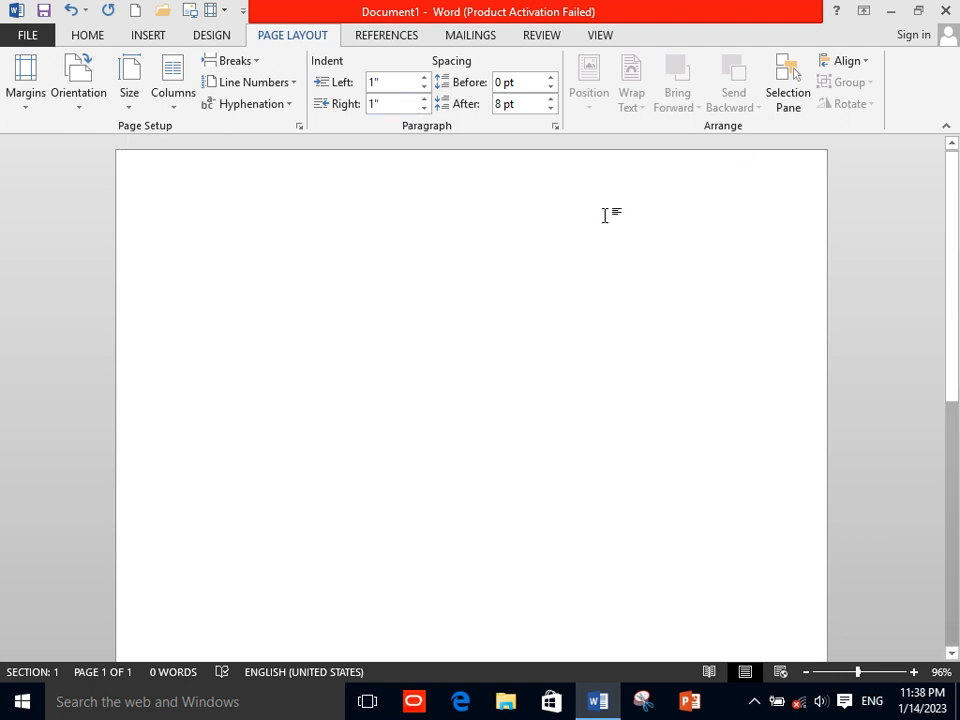
pyautogui.click(36, 112)
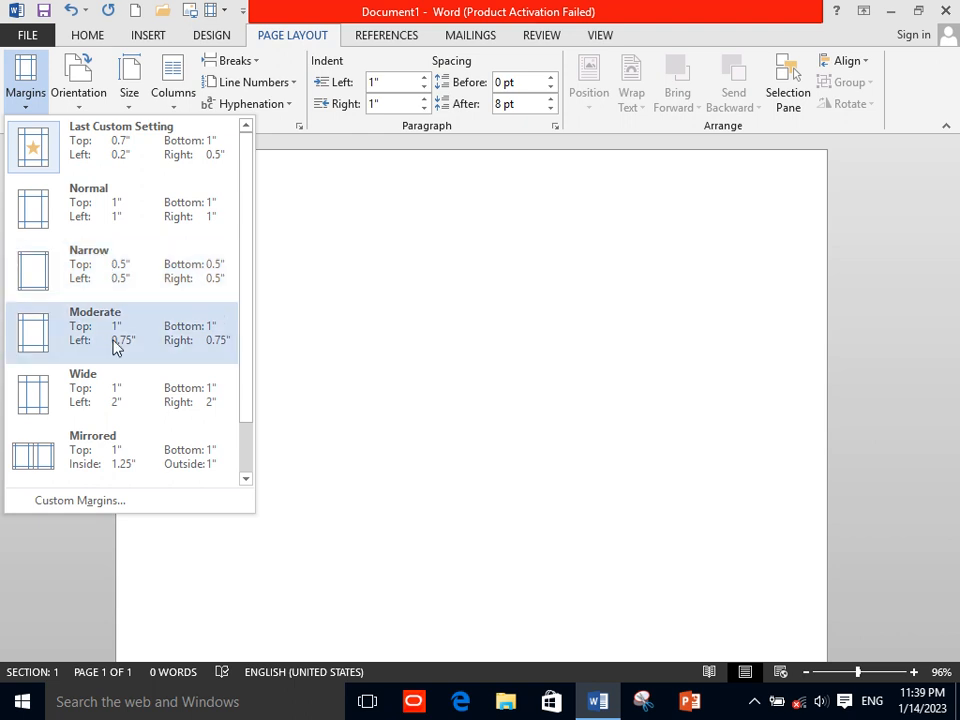
pyautogui.click(365, 255)
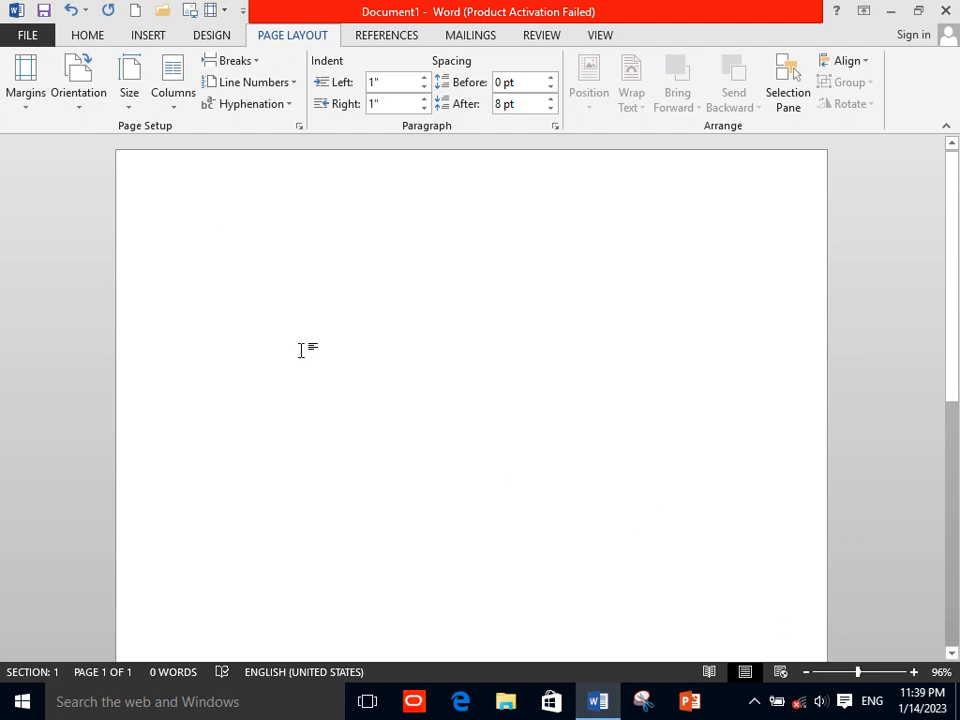
# Apply the Normal margins preset with 1" on all sides
pyautogui.click(27, 103)
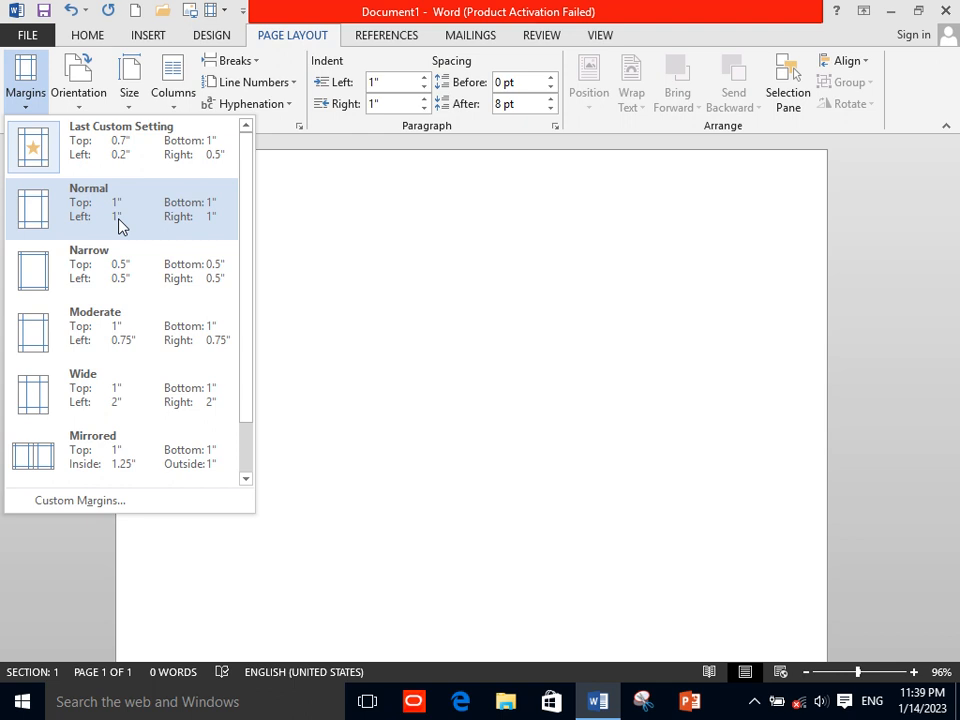
pyautogui.click(208, 209)
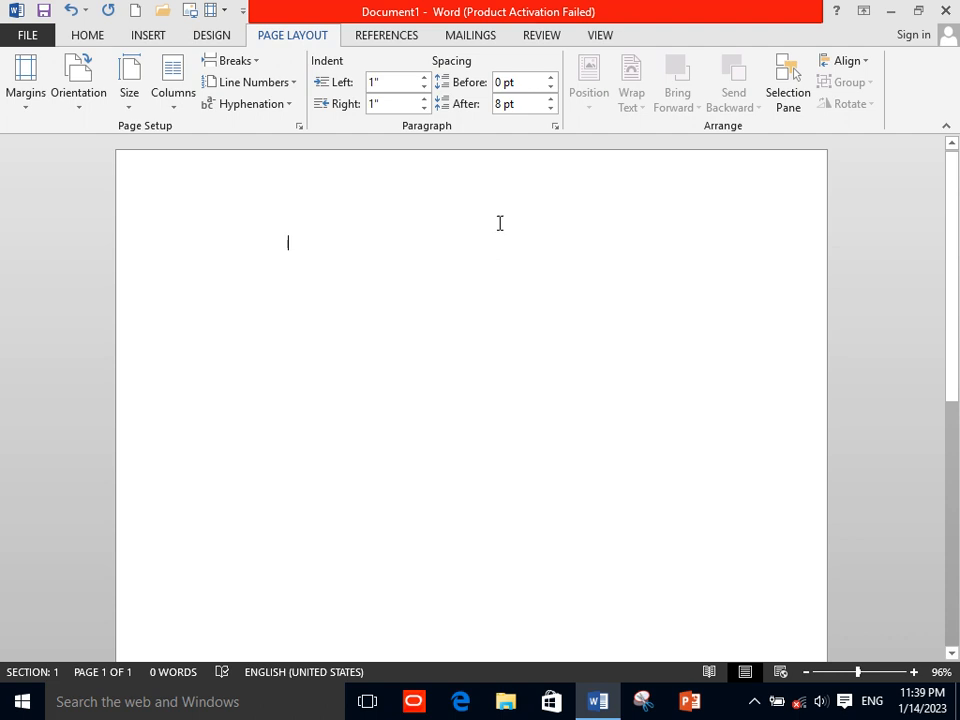
# Show the ruler around the document page
pyautogui.click(222, 40)
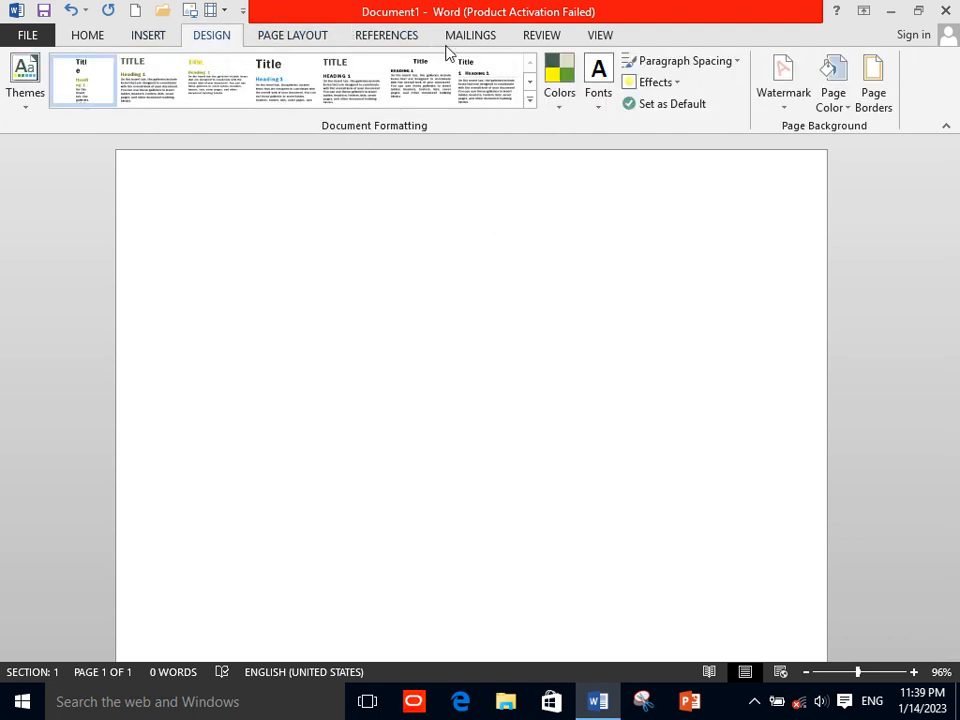
pyautogui.click(473, 44)
pyautogui.click(550, 36)
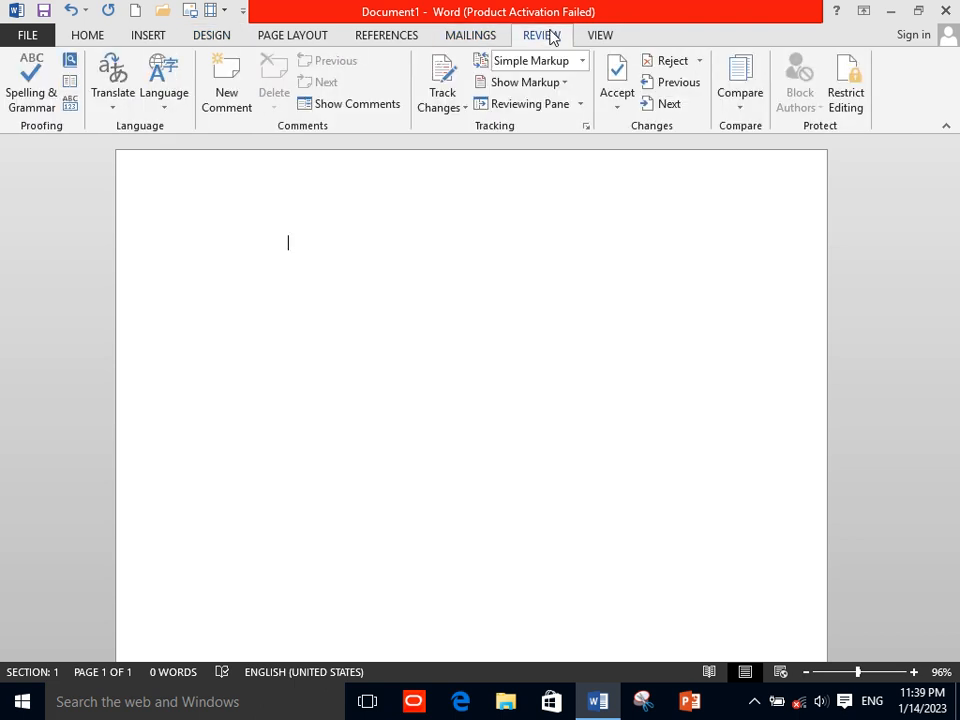
pyautogui.click(600, 35)
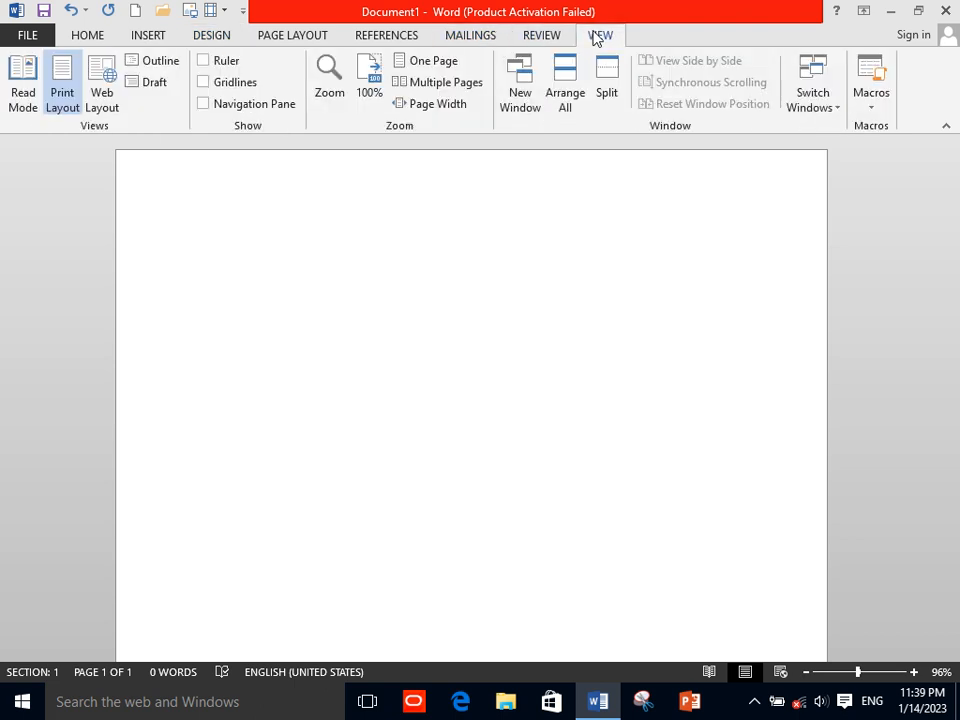
pyautogui.click(200, 59)
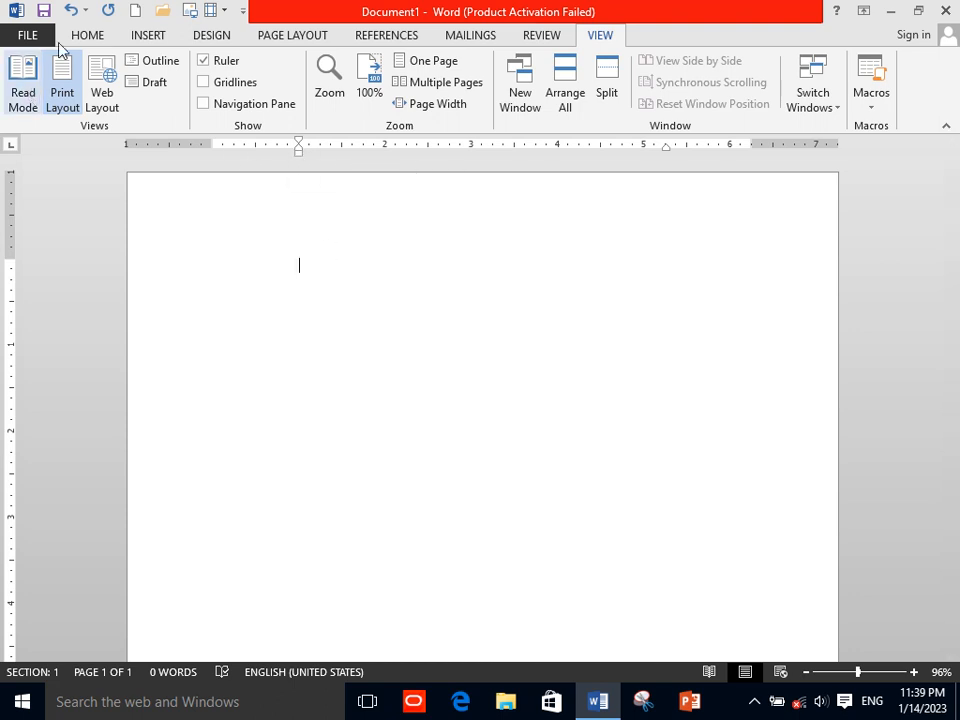
# Apply the Narrow margins preset with 0.5" on all sides
pyautogui.click(286, 35)
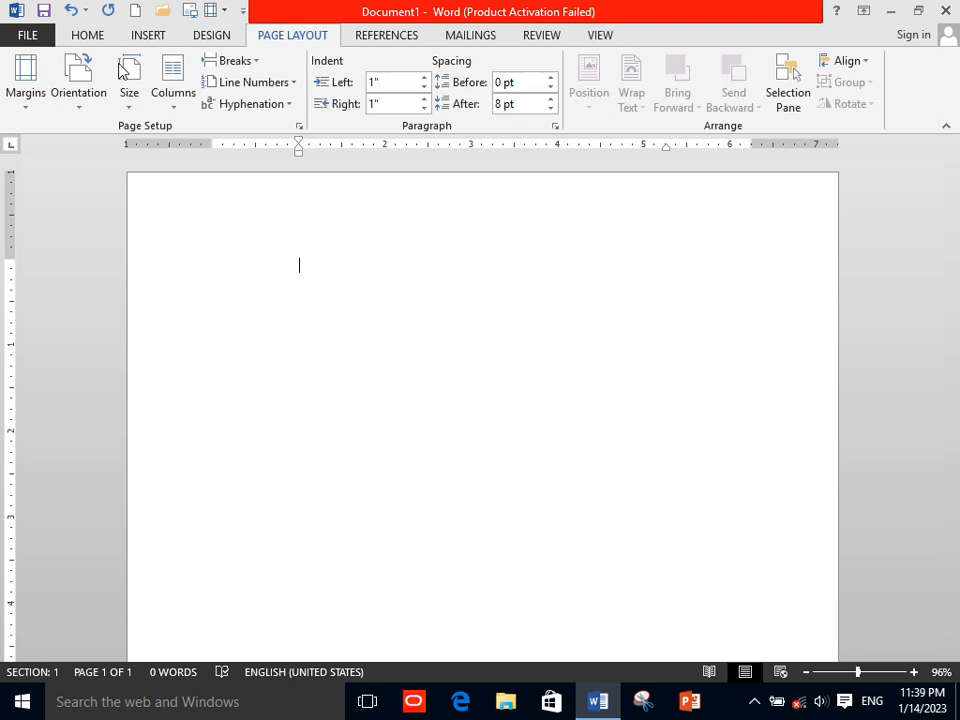
pyautogui.click(26, 100)
pyautogui.click(68, 280)
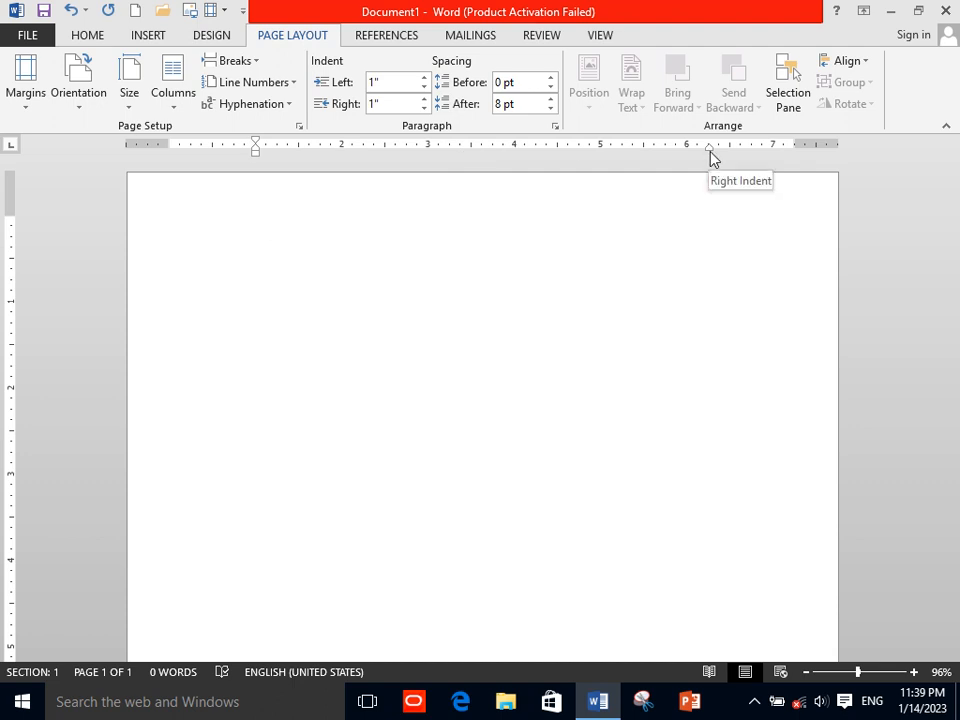
# Apply the Moderate margins preset, followed by the Wide preset with 1" top and bottom and 2" left and right
pyautogui.click(27, 100)
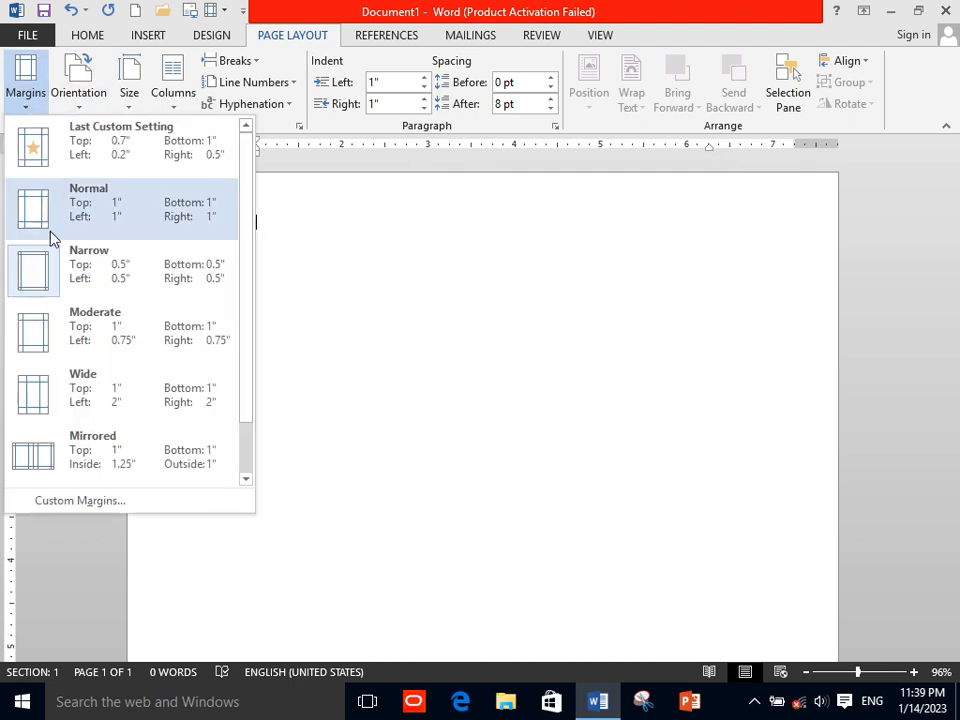
pyautogui.click(84, 343)
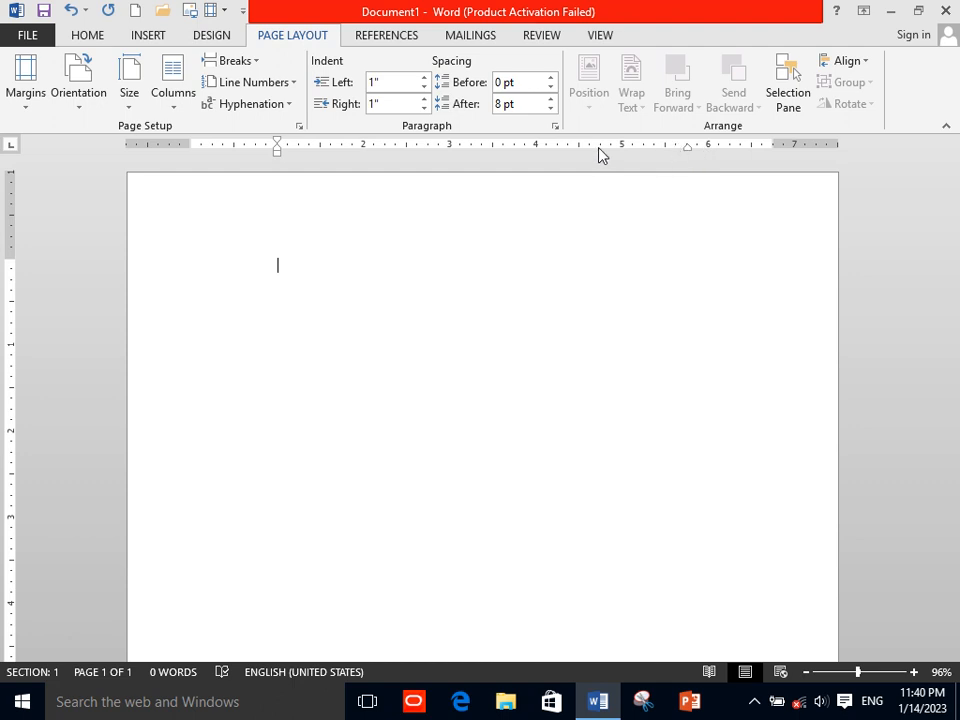
pyautogui.click(30, 100)
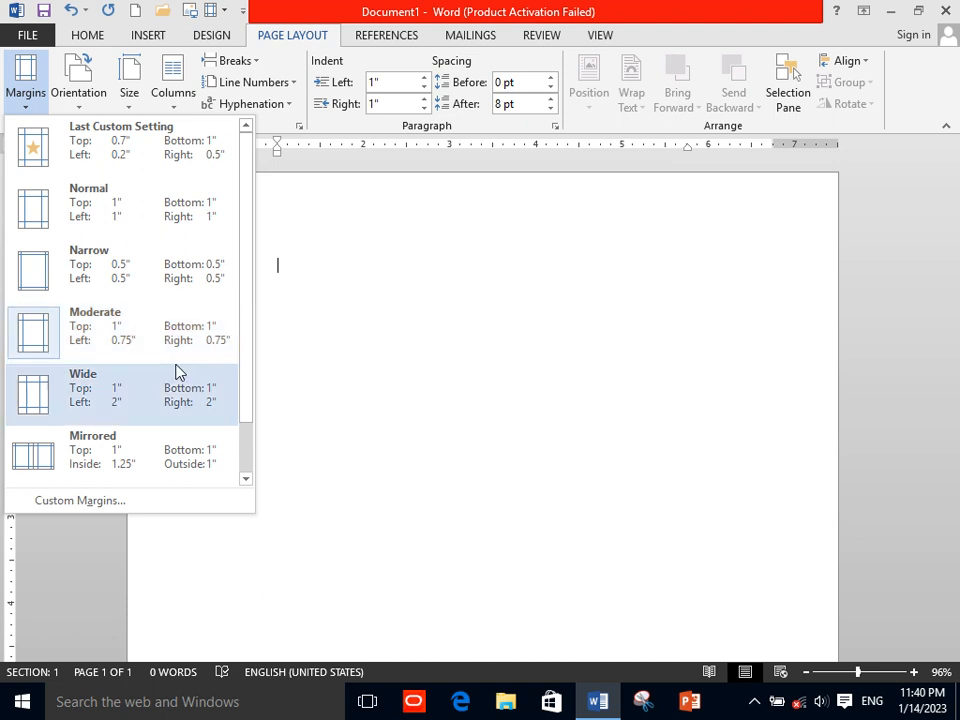
pyautogui.click(122, 401)
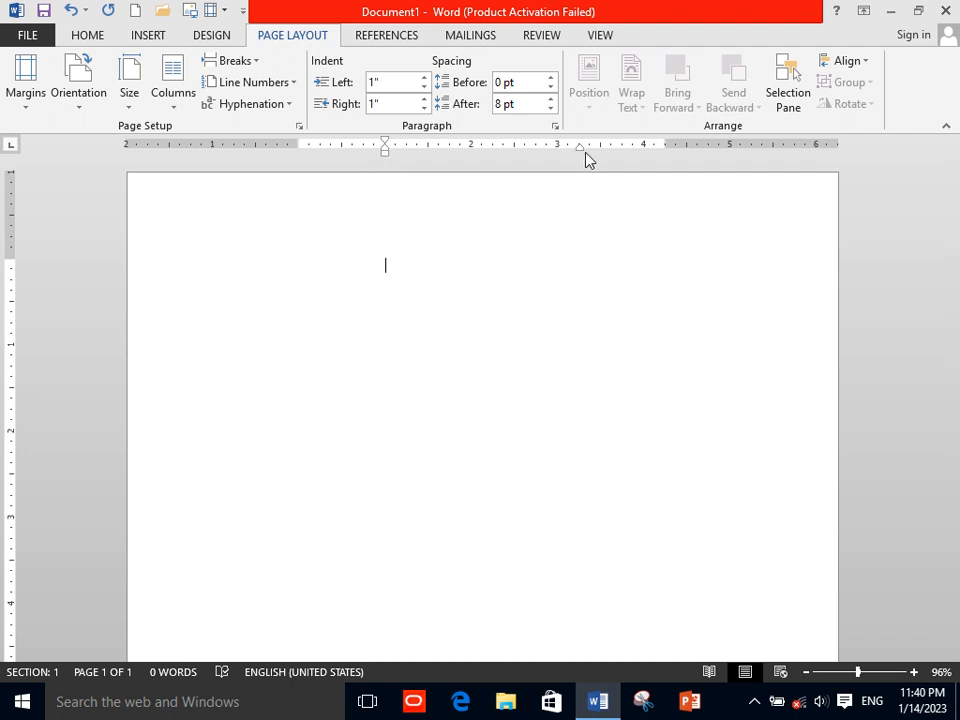
# Open the custom margins settings and examine the left, bottom and right margin values and the gutter position options
pyautogui.click(28, 100)
pyautogui.moveTo(248, 287); pyautogui.dragTo(251, 386)
pyautogui.click(135, 506)
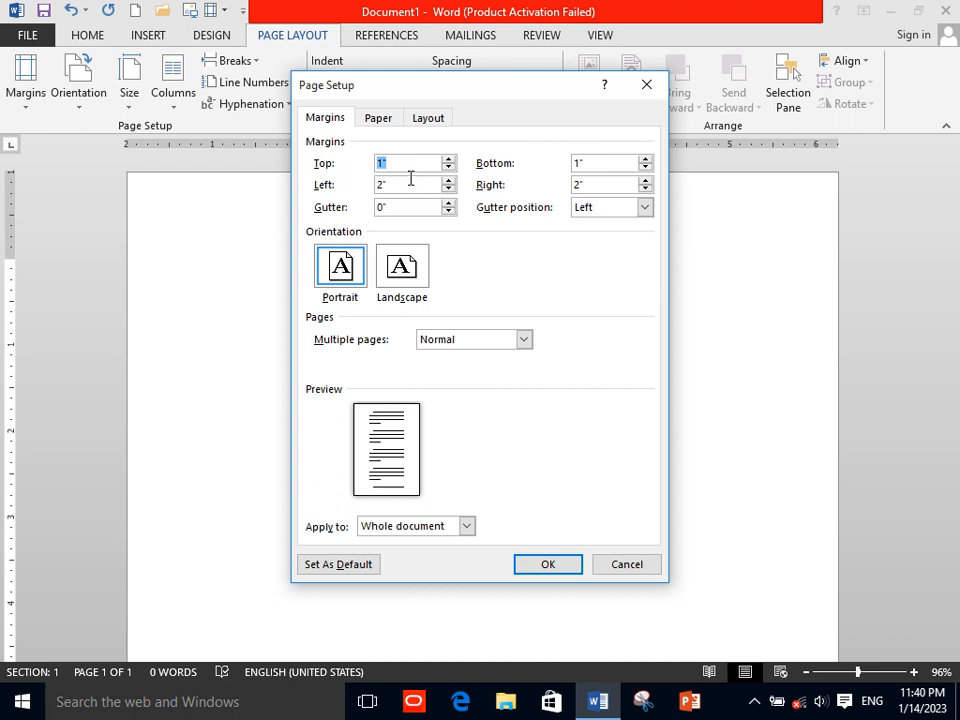
pyautogui.moveTo(410, 185); pyautogui.dragTo(310, 183)
pyautogui.moveTo(597, 158); pyautogui.dragTo(529, 167)
pyautogui.moveTo(598, 184); pyautogui.dragTo(560, 184)
pyautogui.click(644, 207)
pyautogui.click(582, 219)
# Try Landscape orientation, return to Portrait, and accept the page setup with multiple pages set to Normal
pyautogui.click(395, 273)
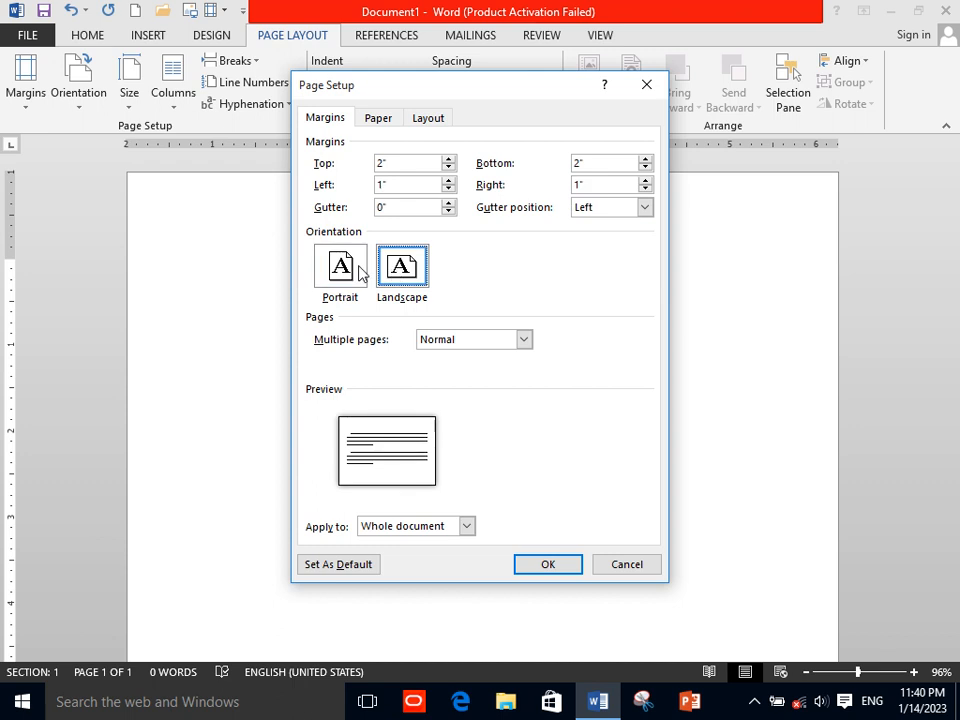
pyautogui.click(358, 272)
pyautogui.click(523, 341)
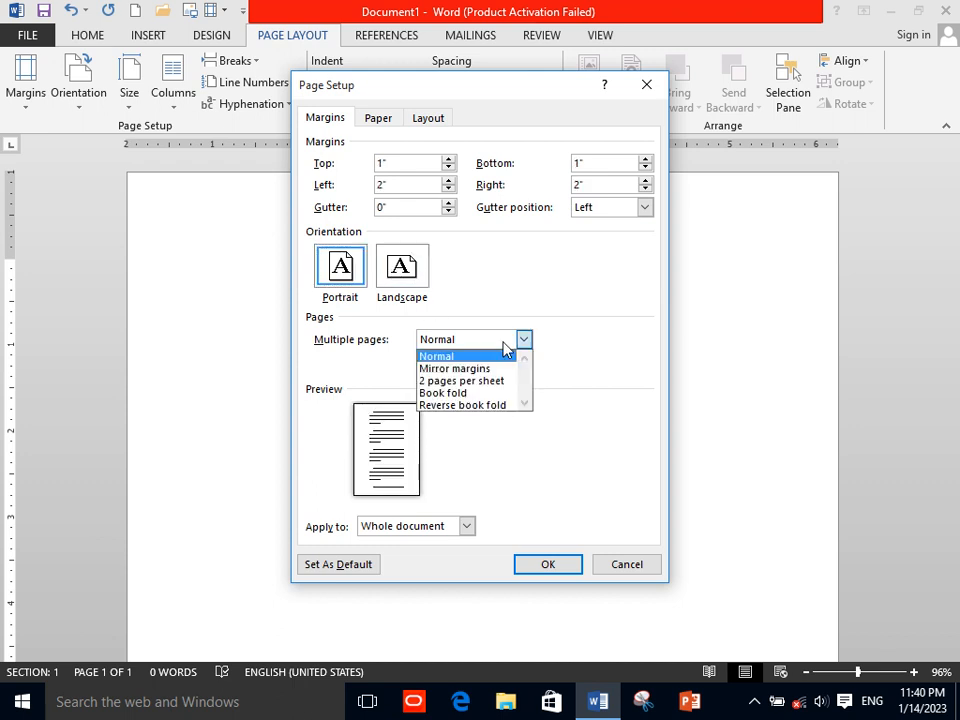
pyautogui.click(518, 356)
pyautogui.click(548, 565)
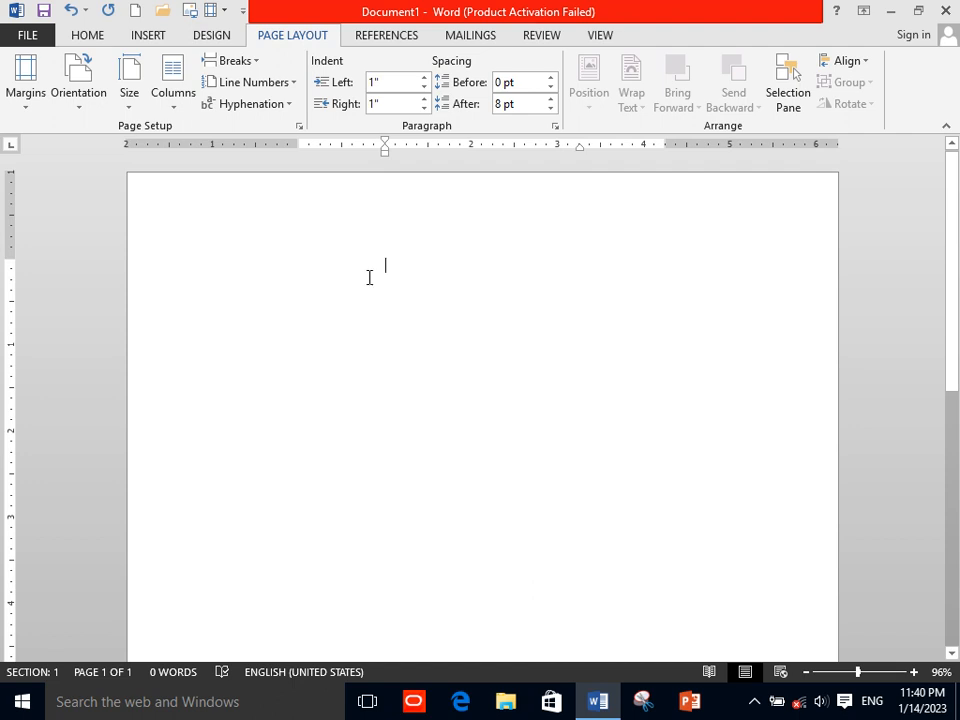
# Apply the Last Custom Setting margins with 1" top and bottom and 2" left and right
pyautogui.click(17, 89)
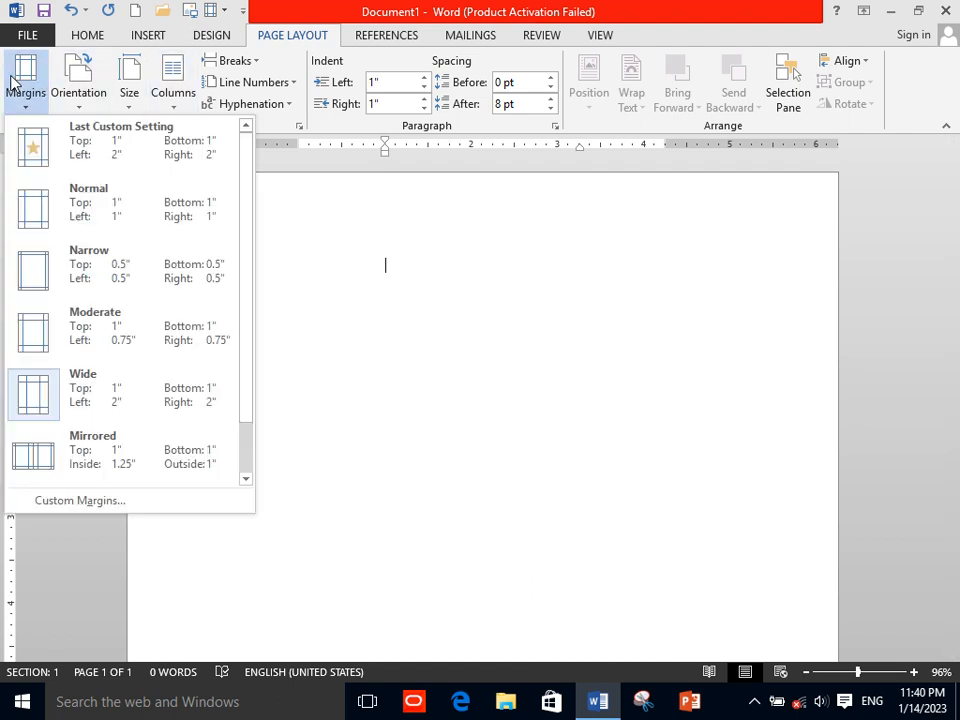
pyautogui.click(155, 168)
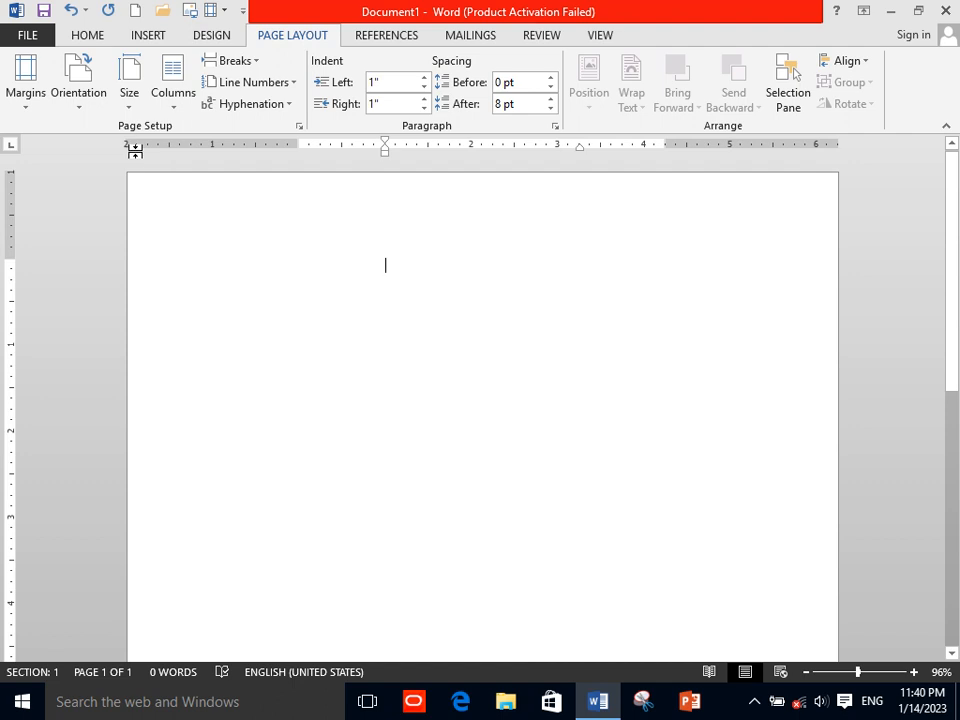
pyautogui.click(25, 92)
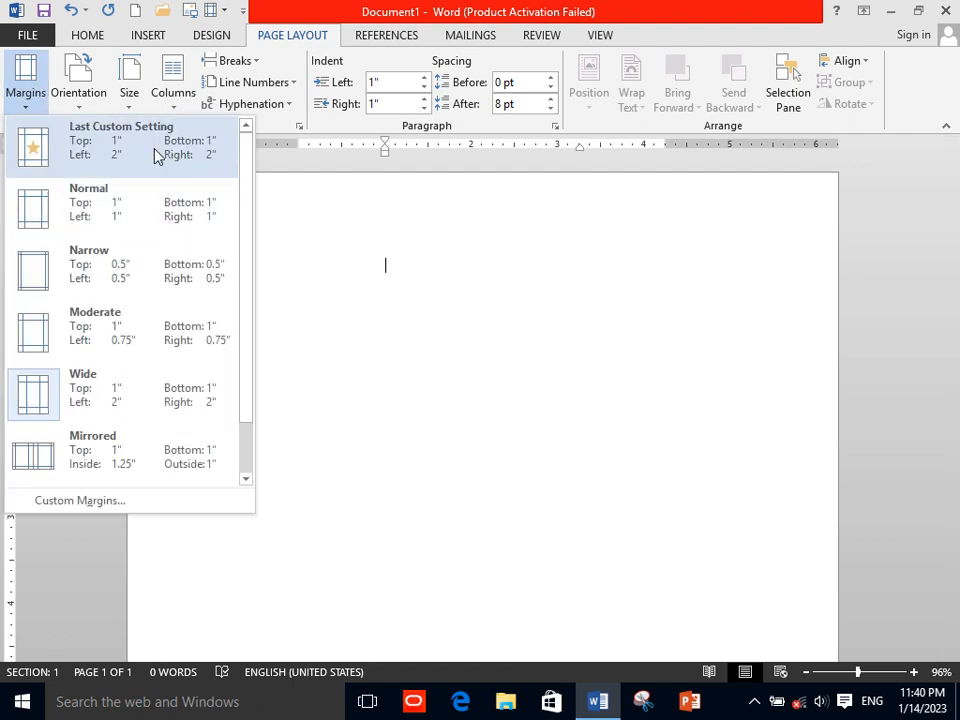
pyautogui.click(155, 155)
# Set custom page margins of 1" top, 0.9" left and 0.8" right for the whole document and apply them
pyautogui.click(28, 98)
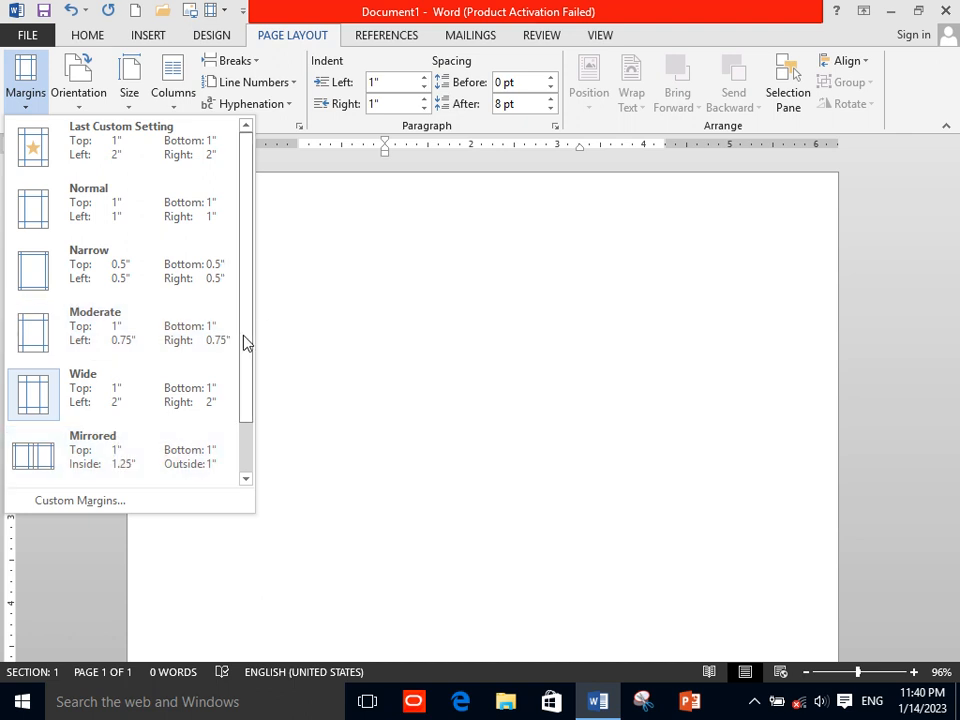
pyautogui.scroll(-1, 247, 424)
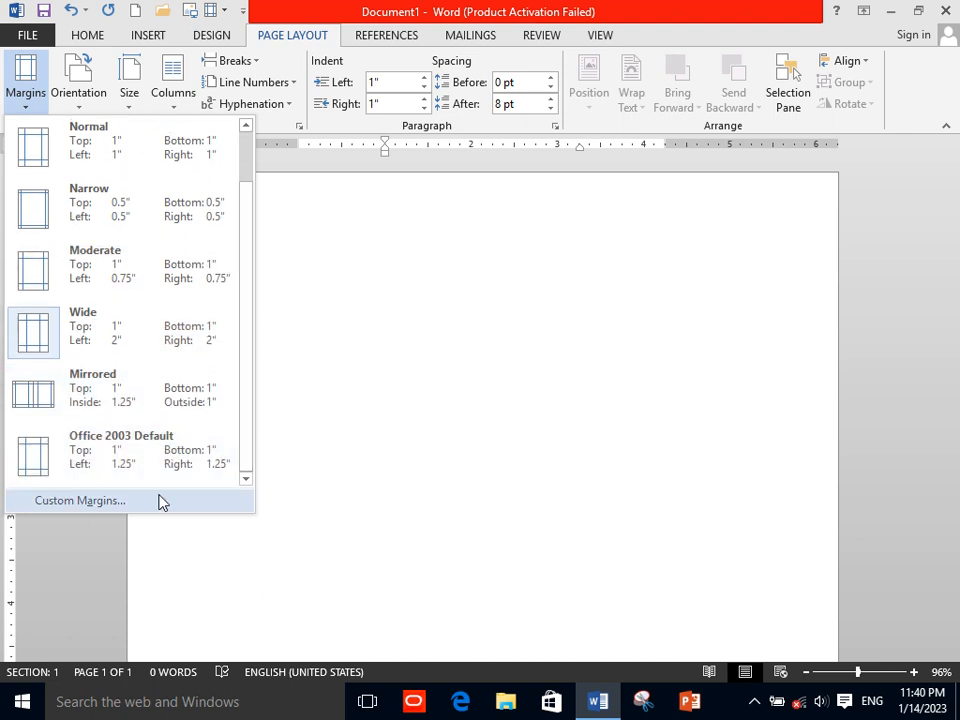
pyautogui.click(97, 500)
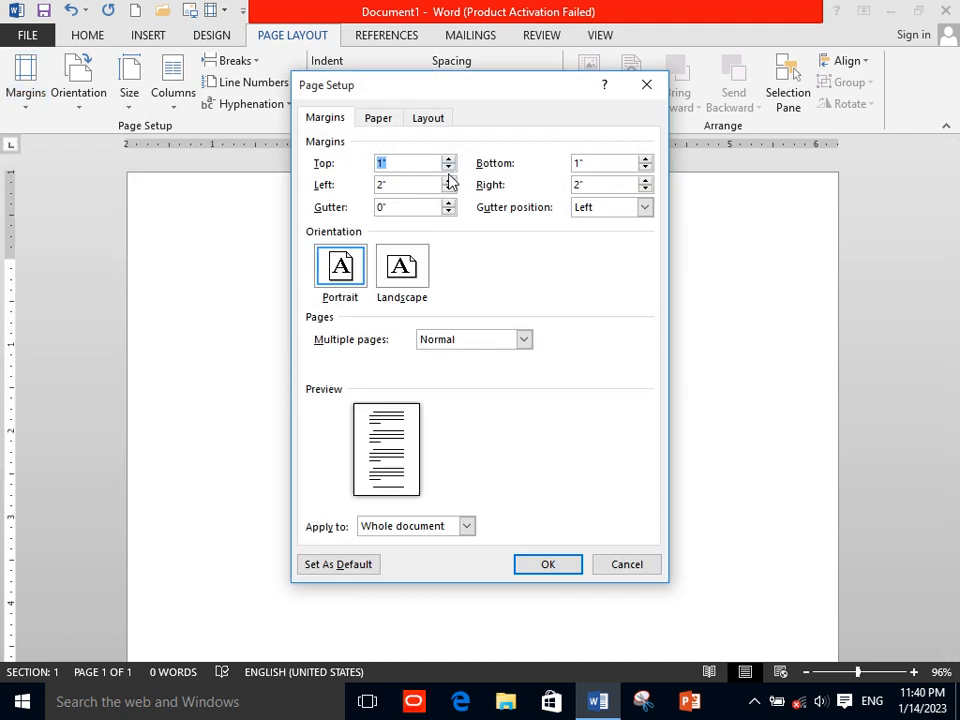
pyautogui.click(448, 168)
pyautogui.click(448, 168)
pyautogui.click(448, 168)
pyautogui.click(448, 168)
pyautogui.click(447, 168)
pyautogui.click(448, 158)
pyautogui.click(448, 158)
pyautogui.click(448, 158)
pyautogui.click(448, 158)
pyautogui.click(448, 158)
pyautogui.click(448, 158)
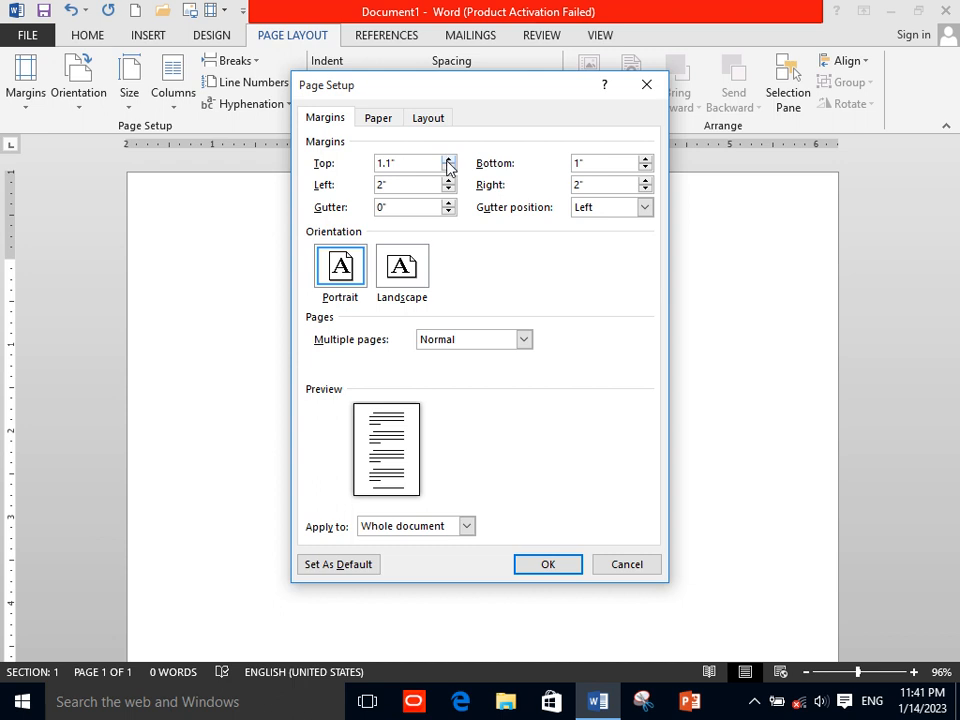
pyautogui.click(448, 168)
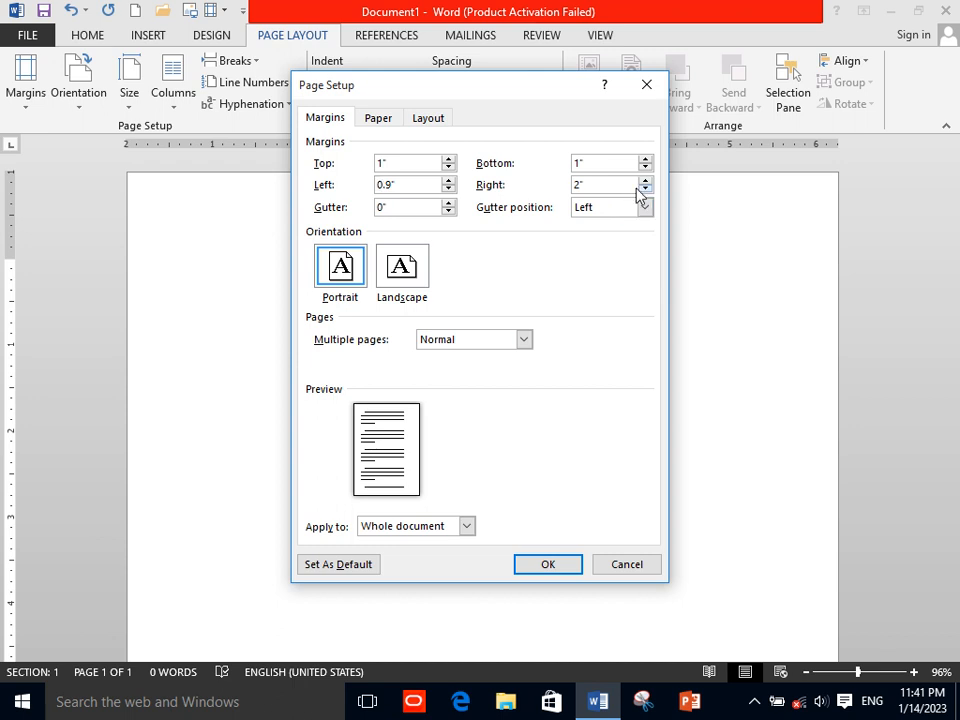
pyautogui.click(543, 570)
pyautogui.doubleClick(225, 269)
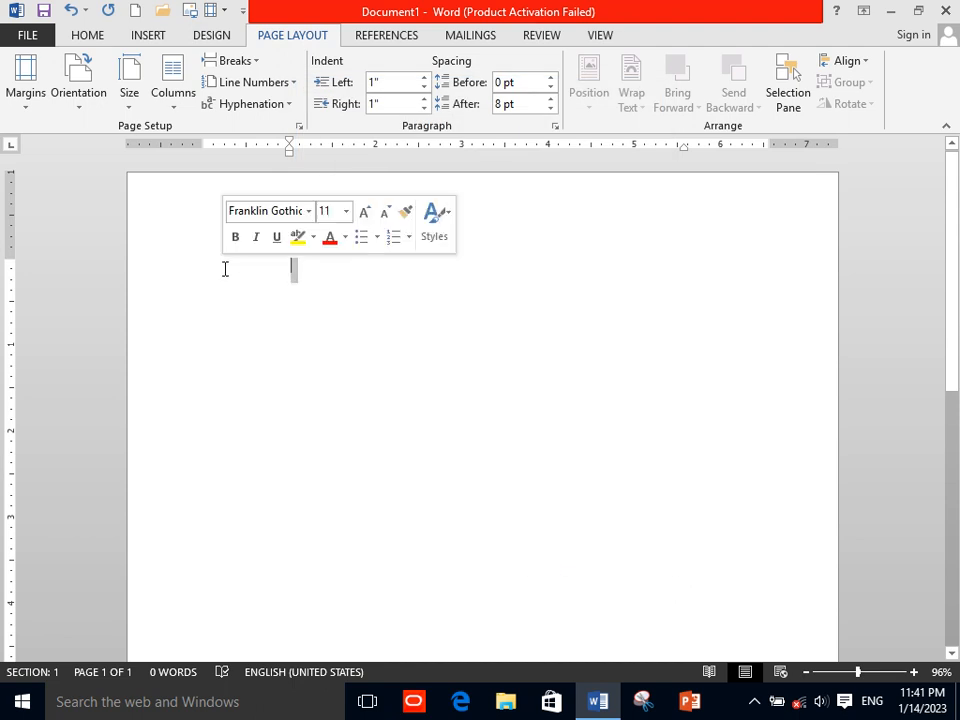
pyautogui.click(208, 257)
# Reapply the Last Custom Setting margins, reduce the left margin in the custom margins settings and accept the change
pyautogui.click(30, 95)
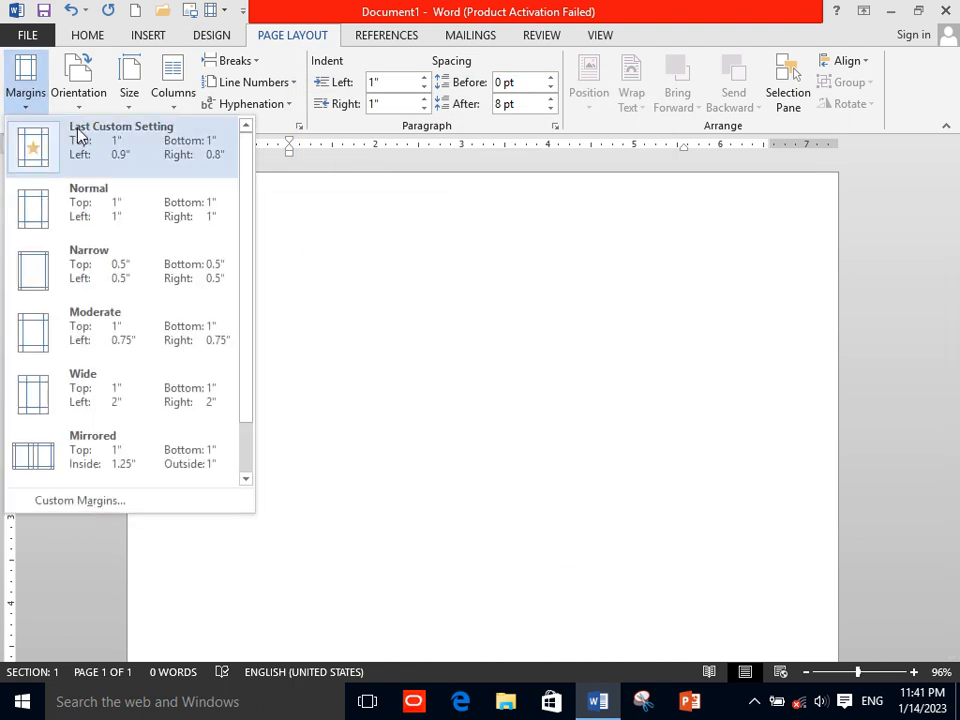
pyautogui.click(118, 150)
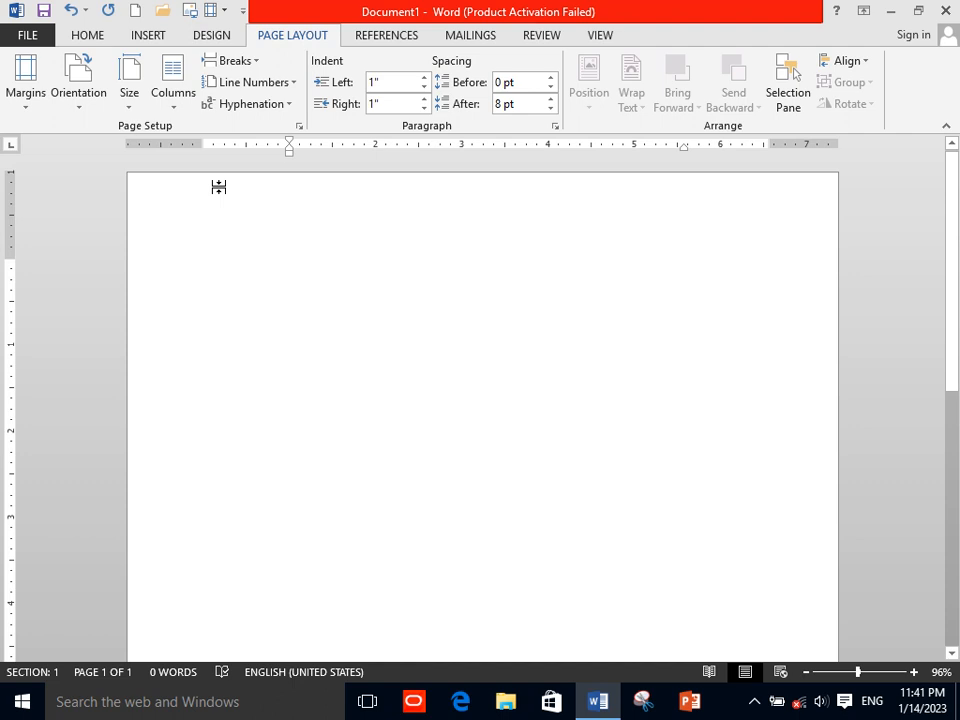
pyautogui.click(26, 78)
pyautogui.click(148, 500)
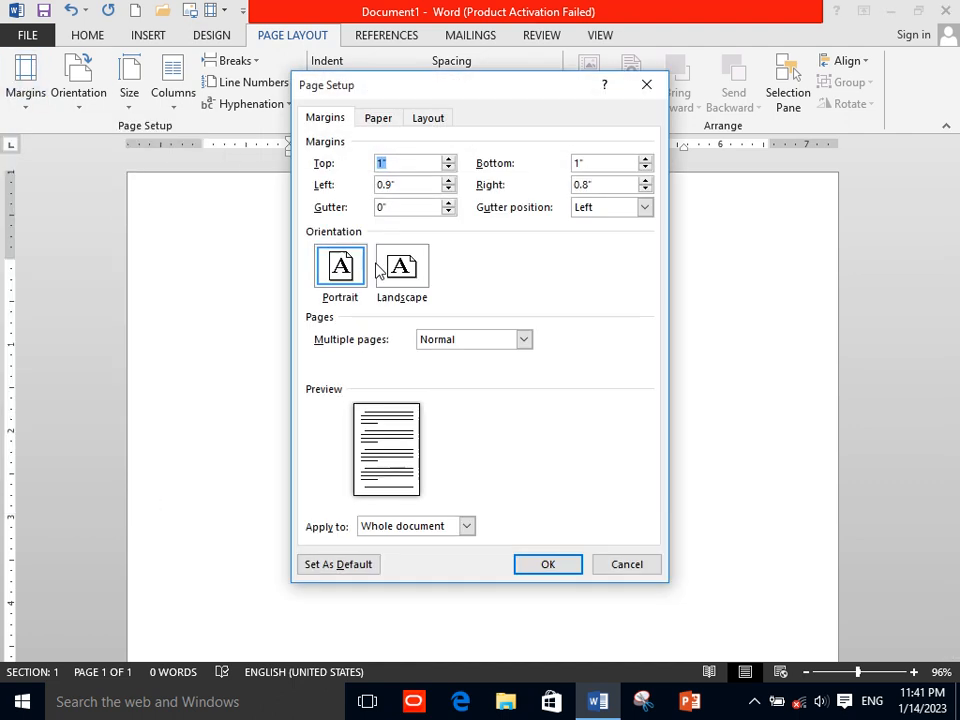
pyautogui.click(449, 191)
pyautogui.click(449, 191)
pyautogui.click(449, 191)
pyautogui.click(566, 560)
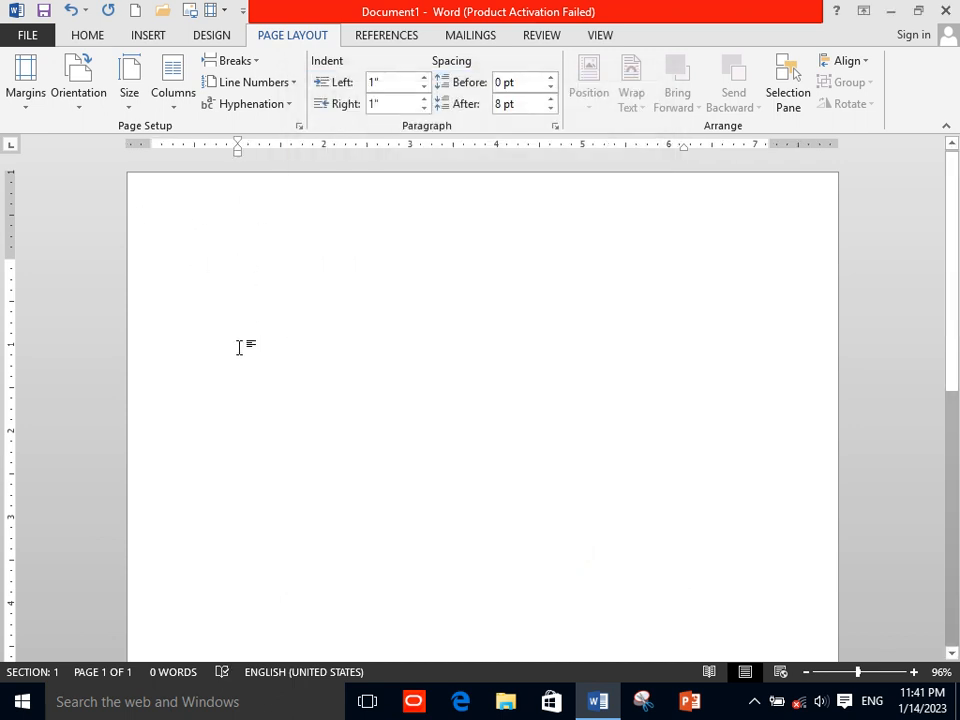
# Change the page orientation to Landscape and show the whole page
pyautogui.click(68, 82)
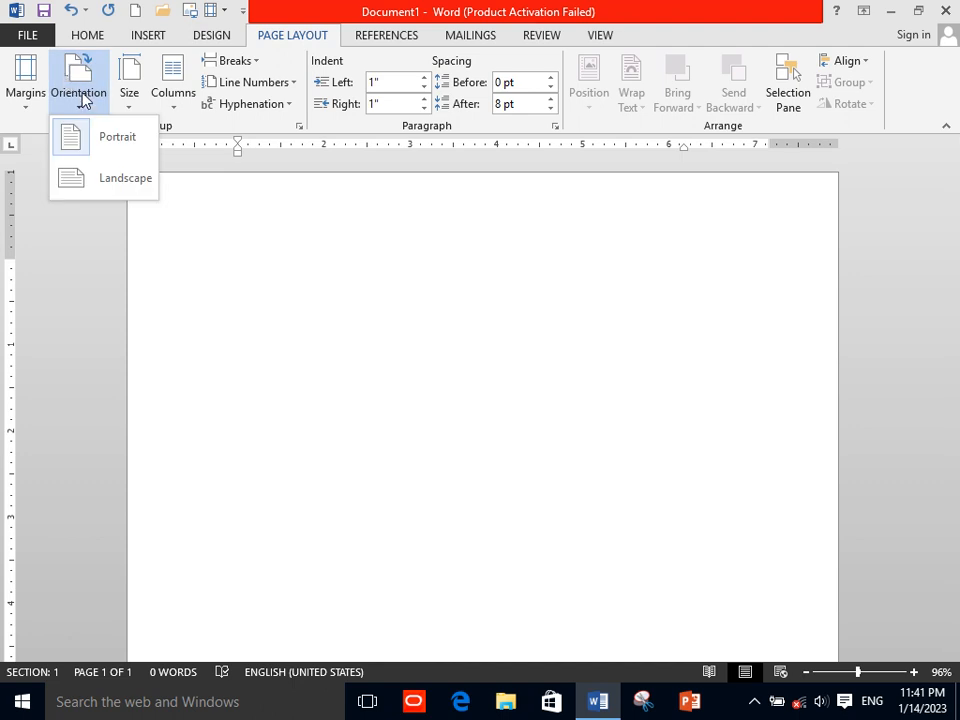
pyautogui.click(118, 172)
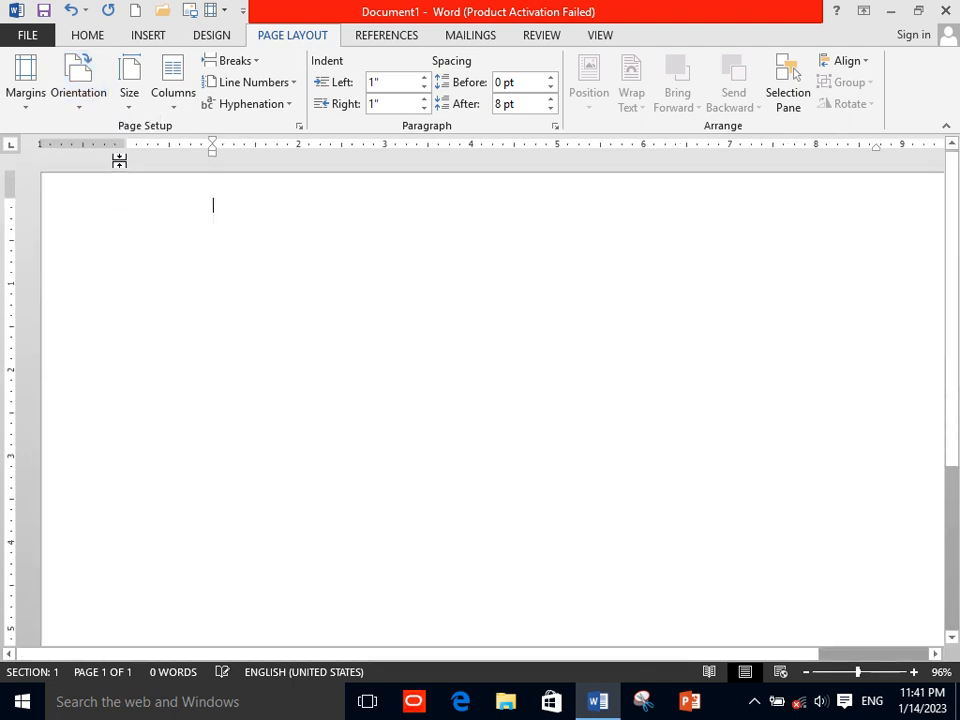
pyautogui.click(805, 673)
pyautogui.click(805, 673)
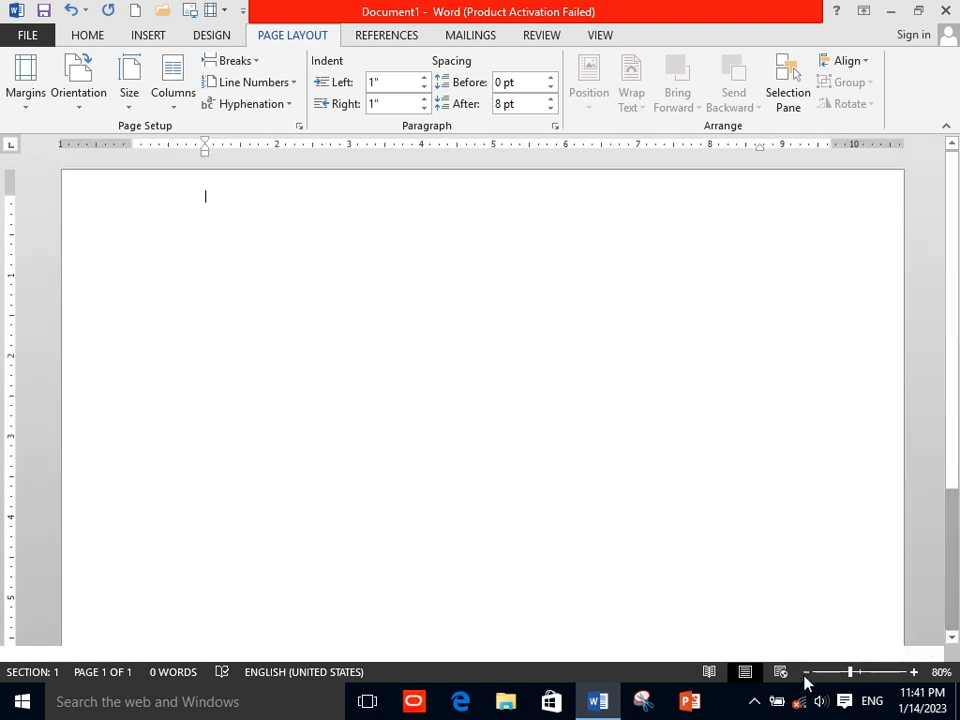
pyautogui.click(805, 673)
pyautogui.click(805, 673)
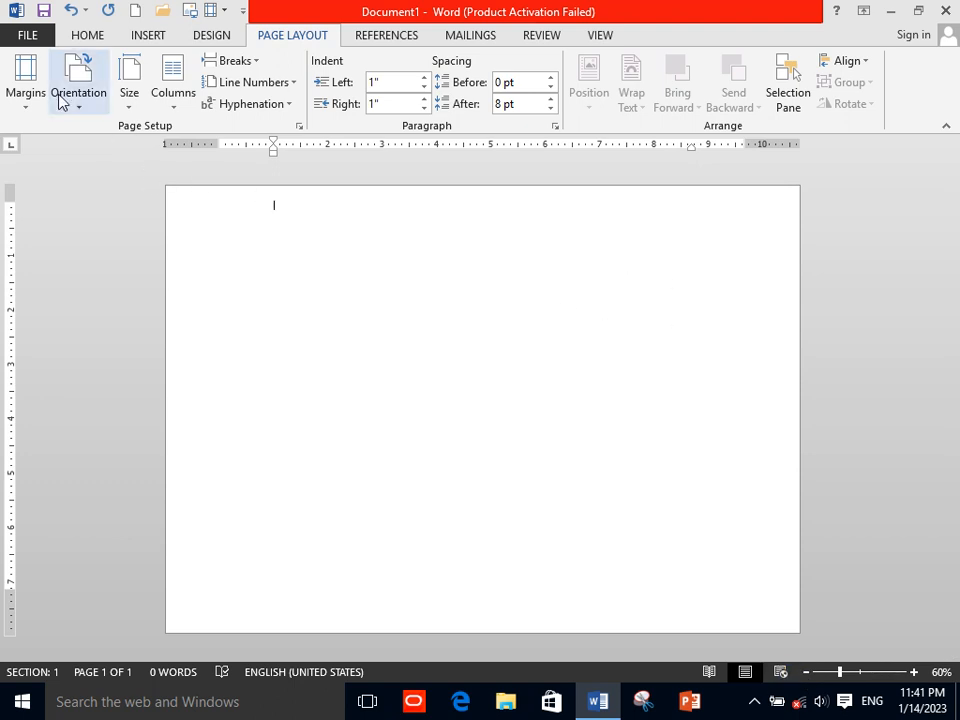
# Switch the page orientation back to Portrait and again to Landscape
pyautogui.click(74, 68)
pyautogui.click(112, 134)
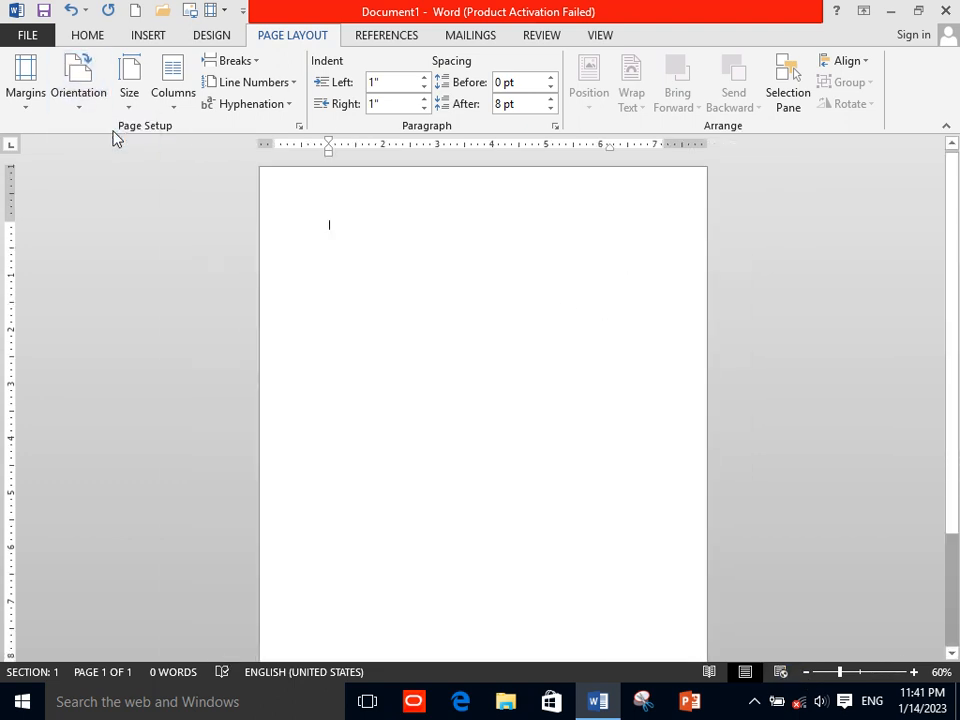
pyautogui.click(80, 88)
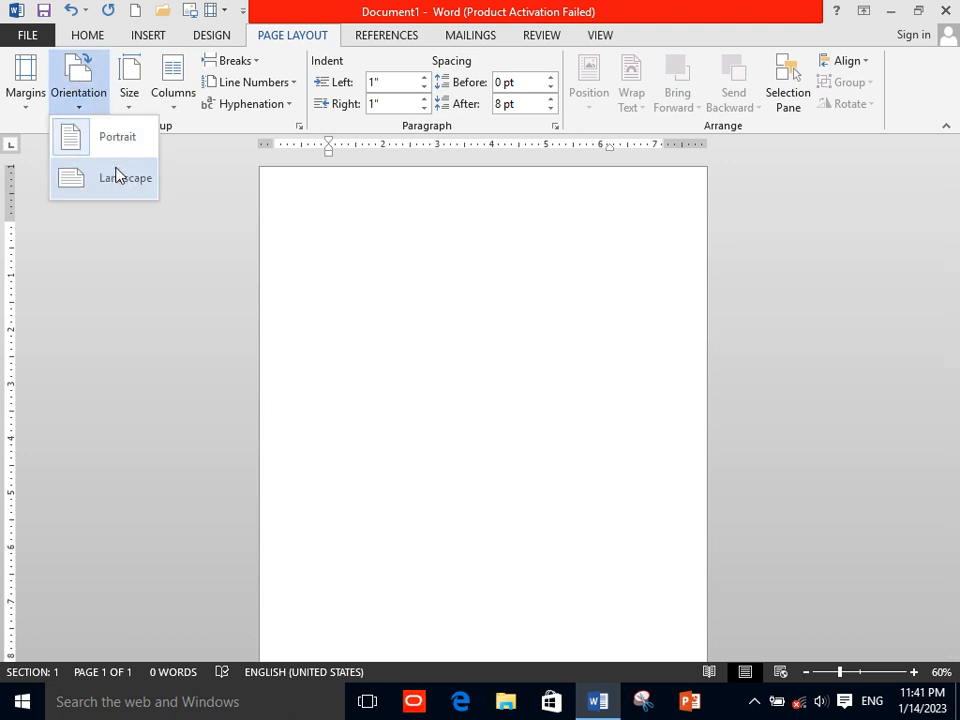
pyautogui.click(113, 173)
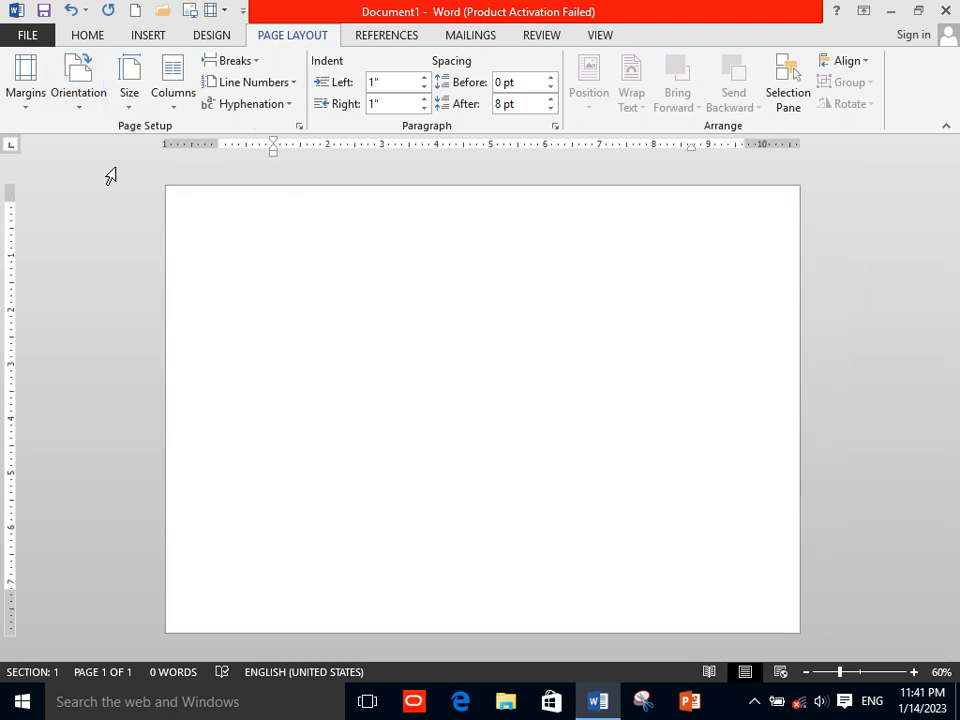
# Set the paper size to A4, return the page to Portrait orientation and check the list of paper sizes
pyautogui.click(129, 96)
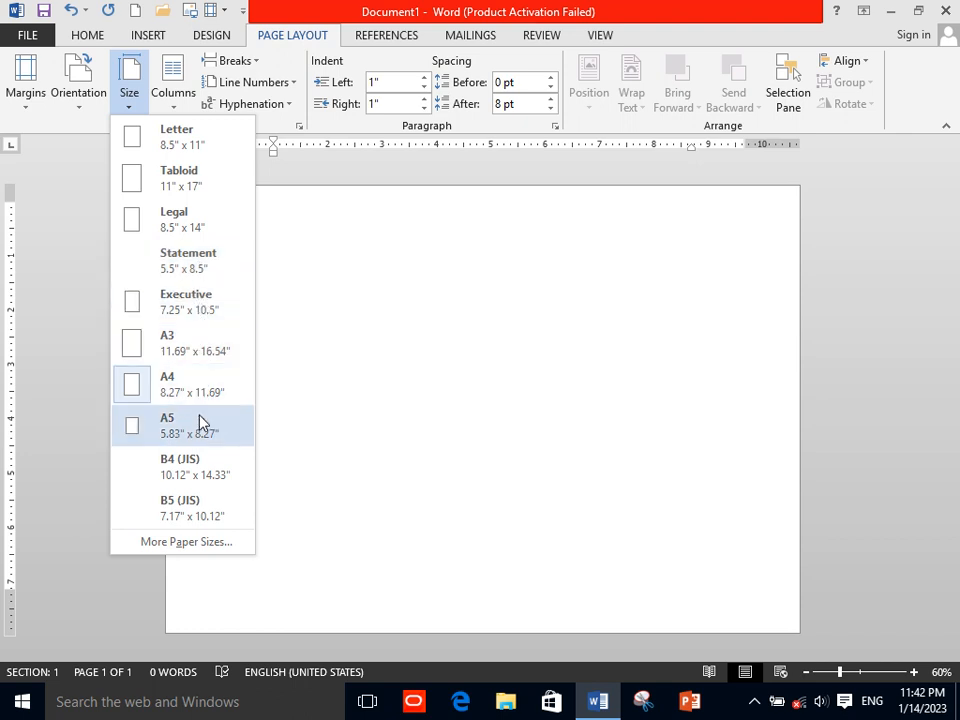
pyautogui.click(199, 381)
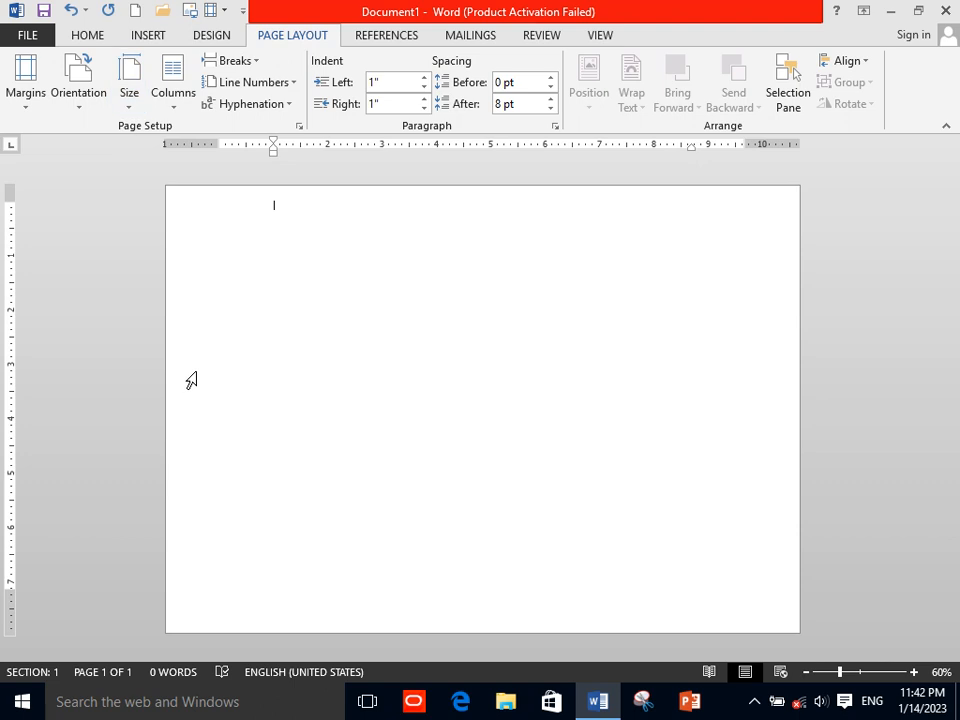
pyautogui.click(73, 90)
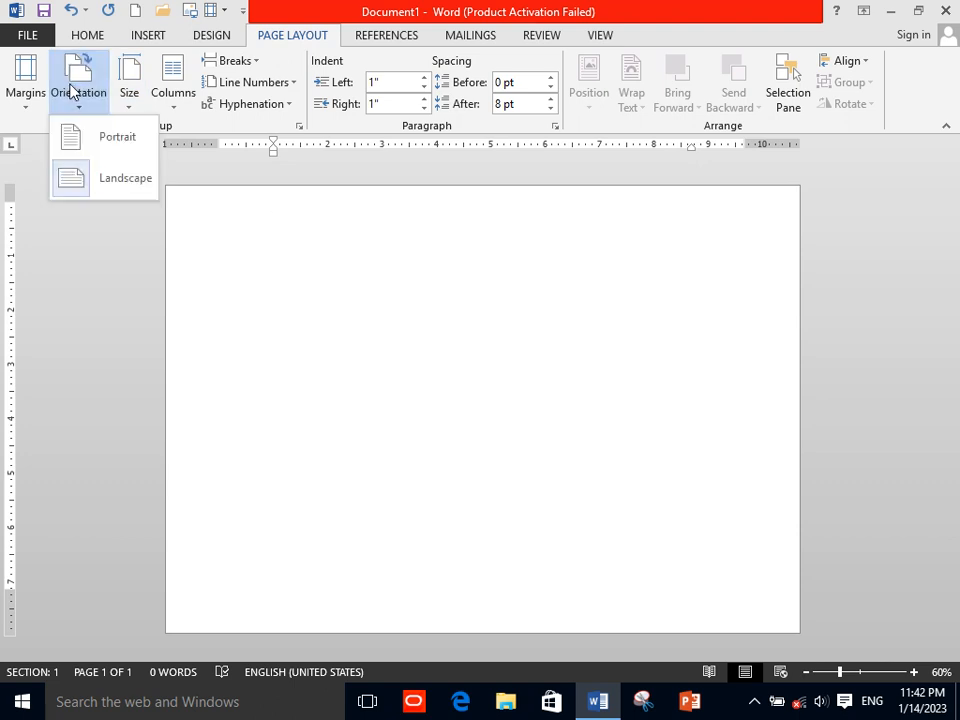
pyautogui.click(86, 140)
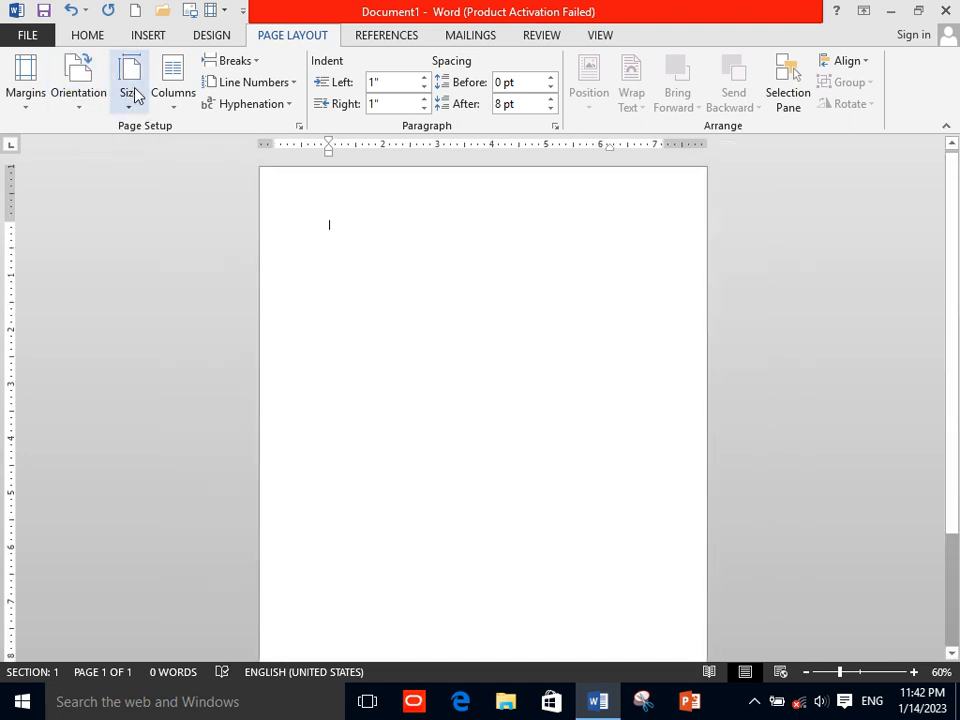
pyautogui.click(133, 94)
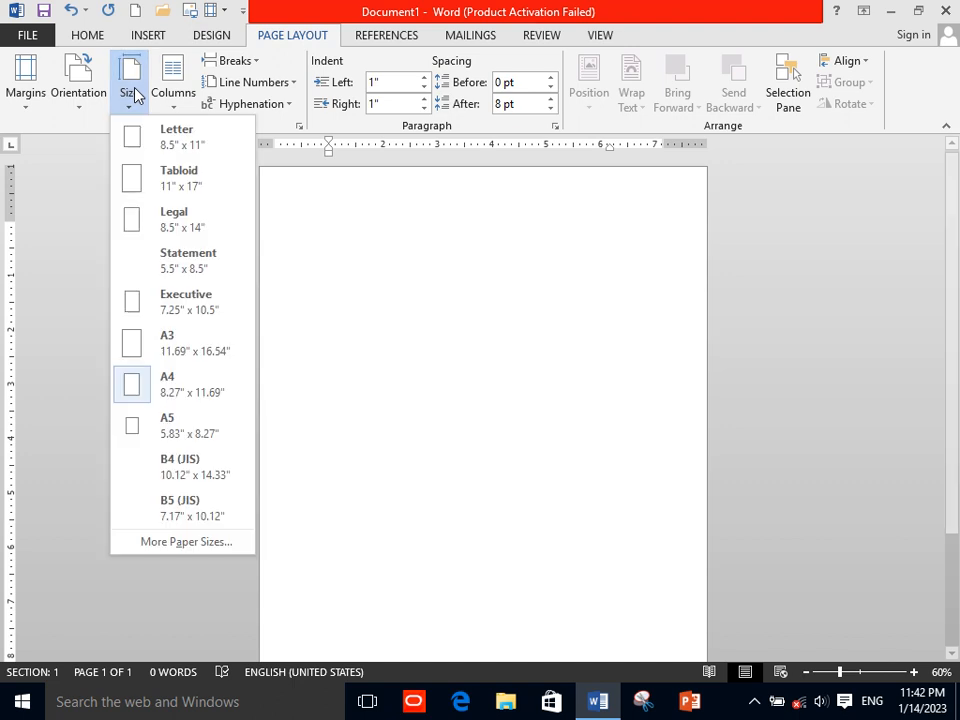
pyautogui.click(85, 302)
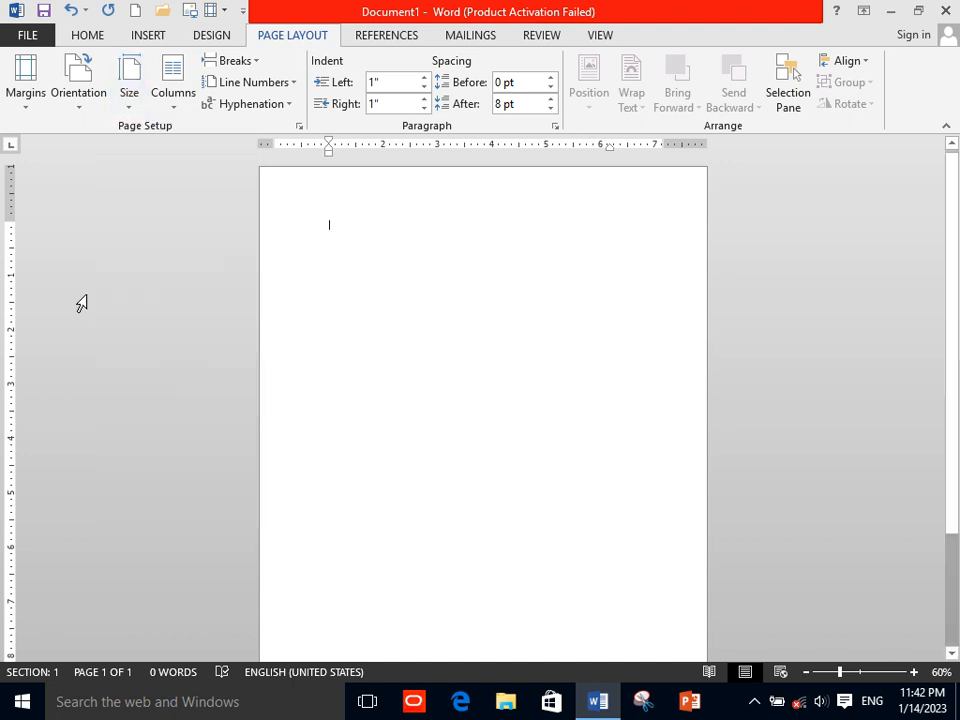
# Fill the blank page with sample paragraphs using =rand(10)
pyautogui.click(178, 100)
pyautogui.click(179, 101)
pyautogui.write('=rand(2')
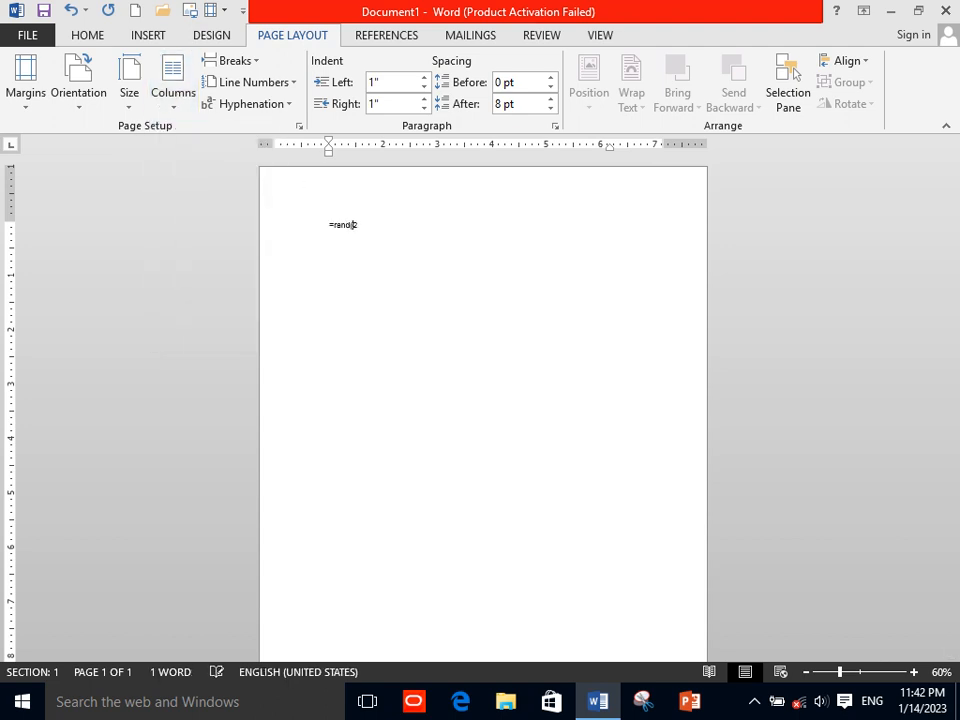
pyautogui.write('(10)')
pyautogui.press('Return')
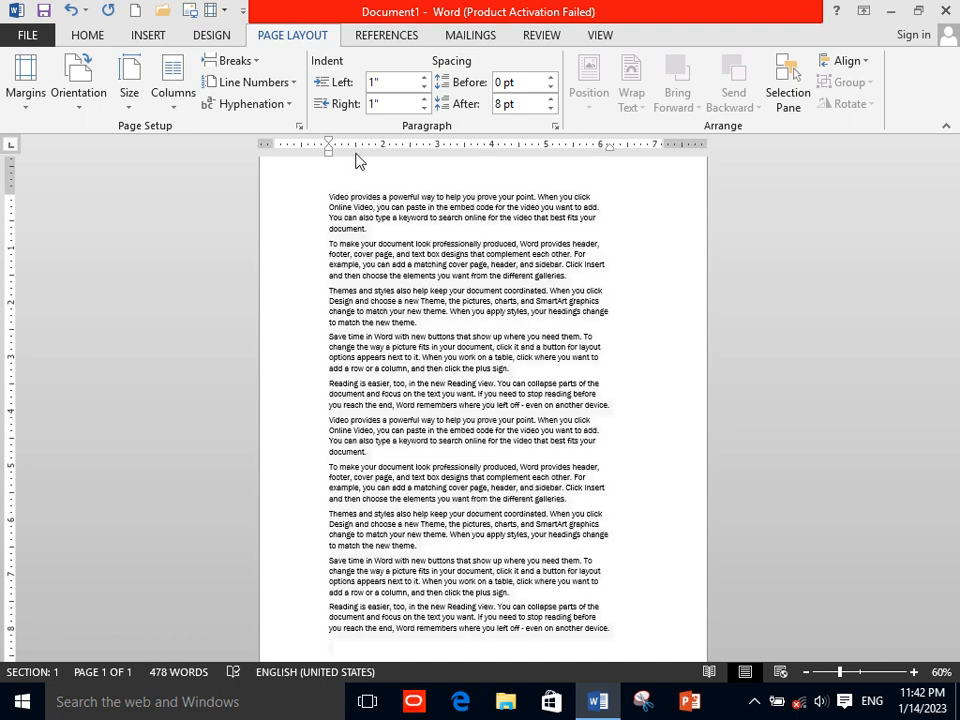
# Select all the sample text and lay it out in two columns, followed by three columns
pyautogui.hotkey('ctrl', 'a')
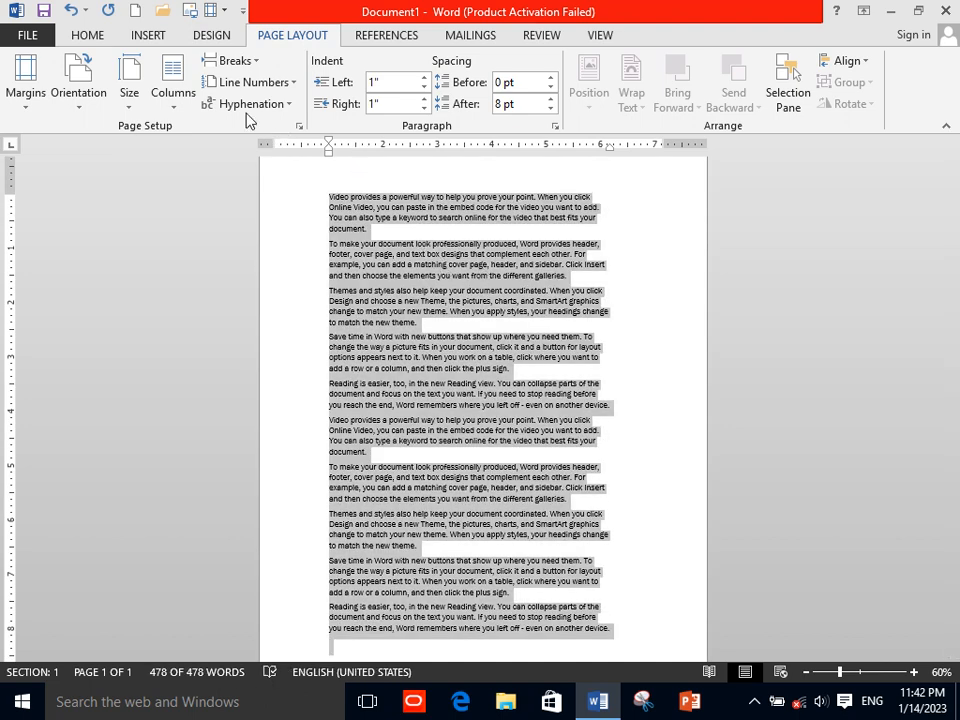
pyautogui.click(175, 100)
pyautogui.click(195, 179)
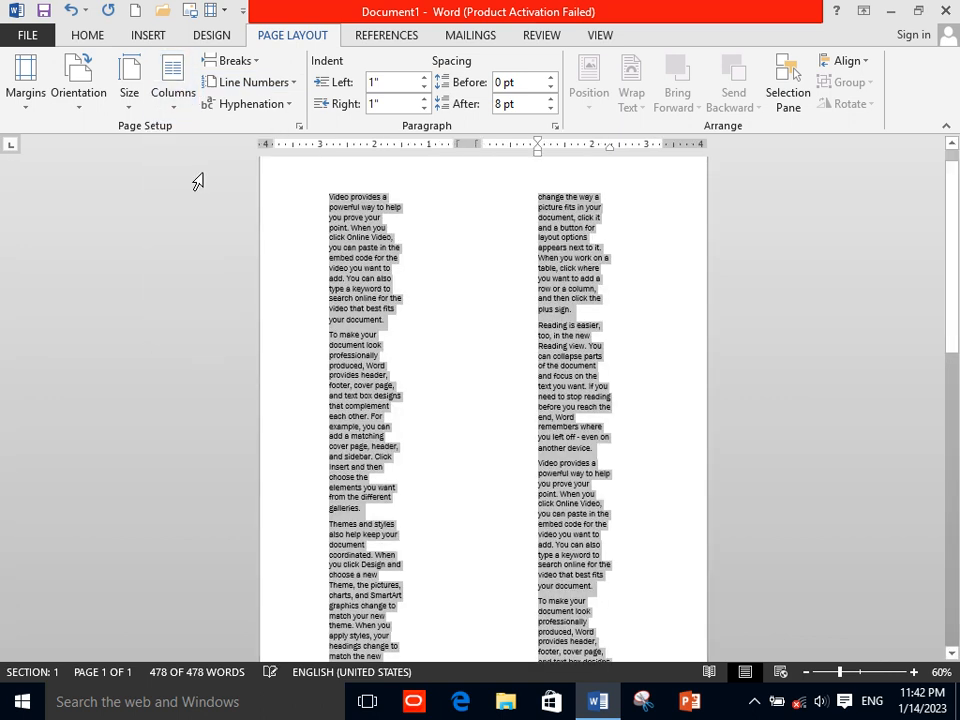
pyautogui.click(173, 95)
pyautogui.click(195, 212)
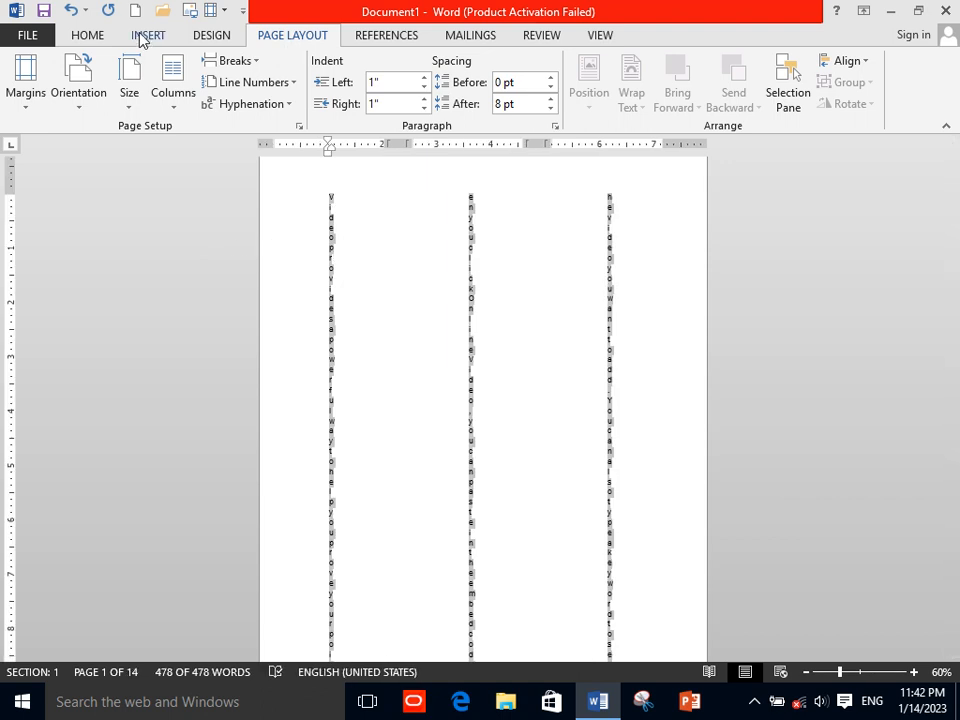
# Reduce the selected text's font size by one step and try the Left and Right column layouts
pyautogui.click(90, 36)
pyautogui.click(232, 68)
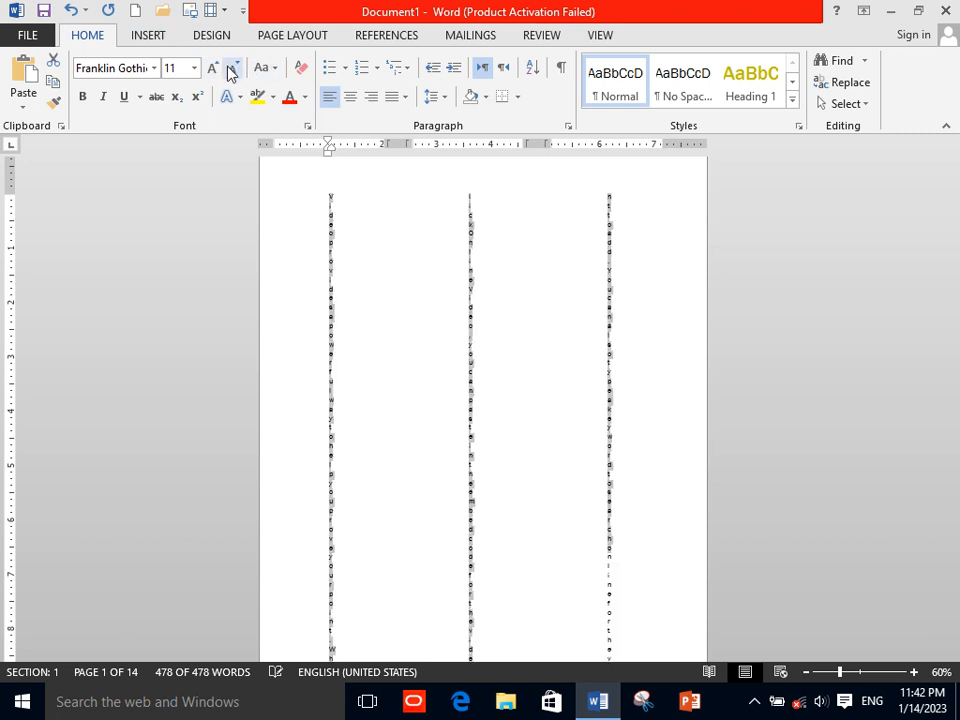
pyautogui.click(290, 36)
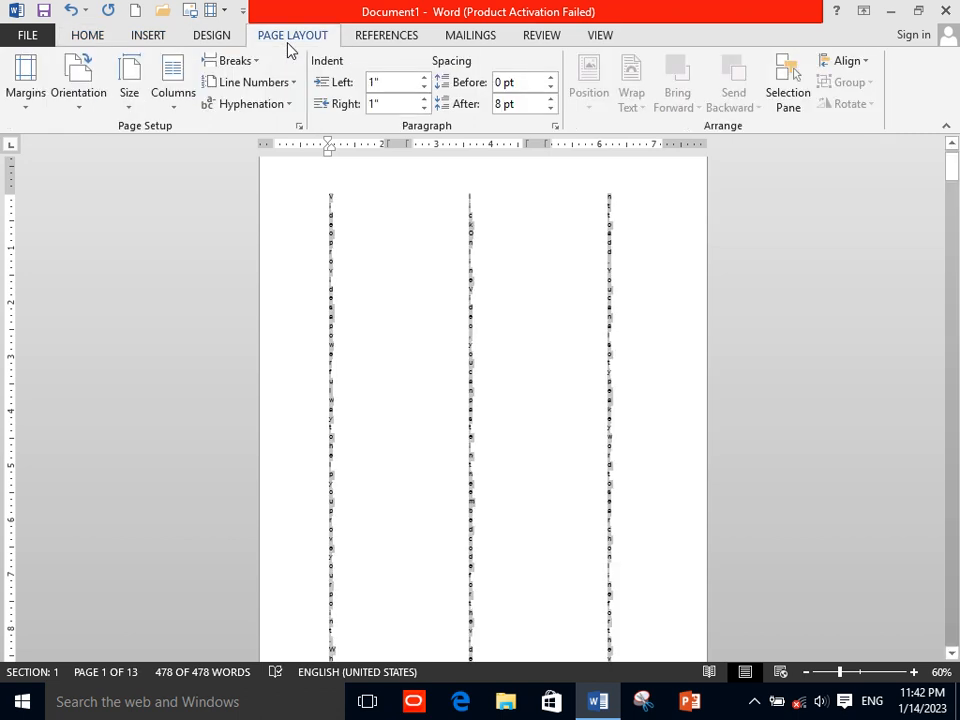
pyautogui.click(172, 80)
pyautogui.click(208, 259)
pyautogui.click(178, 86)
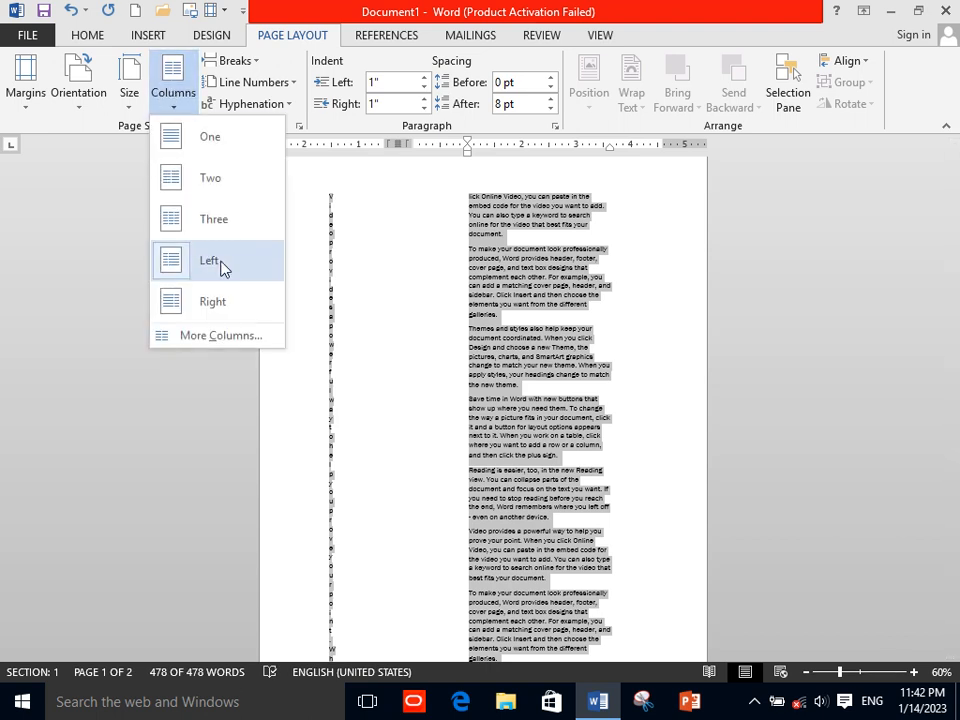
pyautogui.click(221, 297)
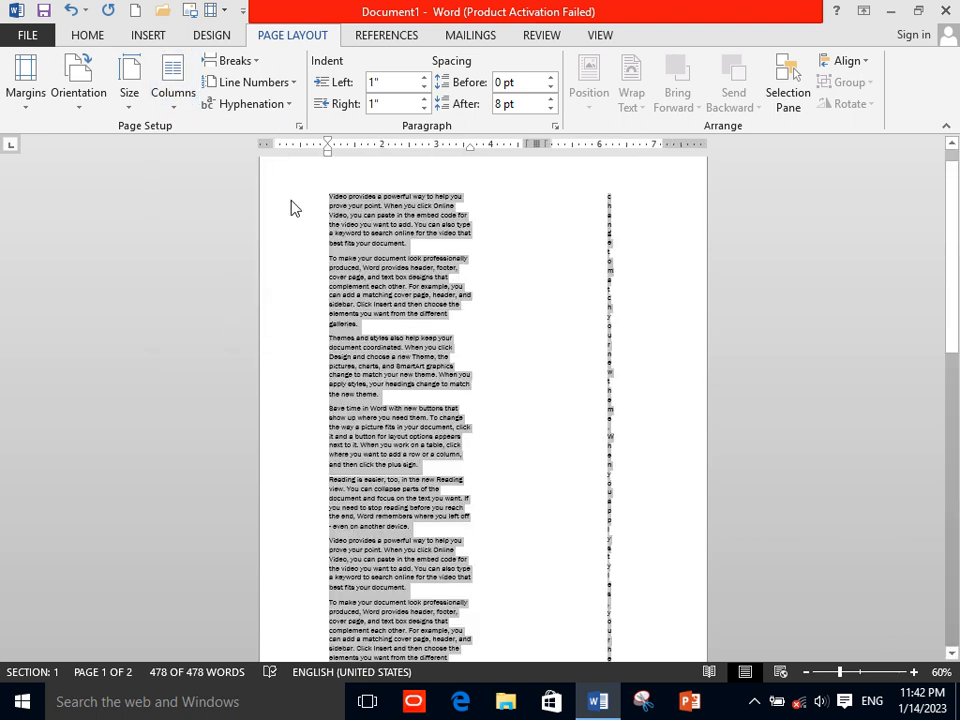
# Lay out the text in two columns and adjust its indents on the ruler to 0.88" left and -0.1" right
pyautogui.click(172, 86)
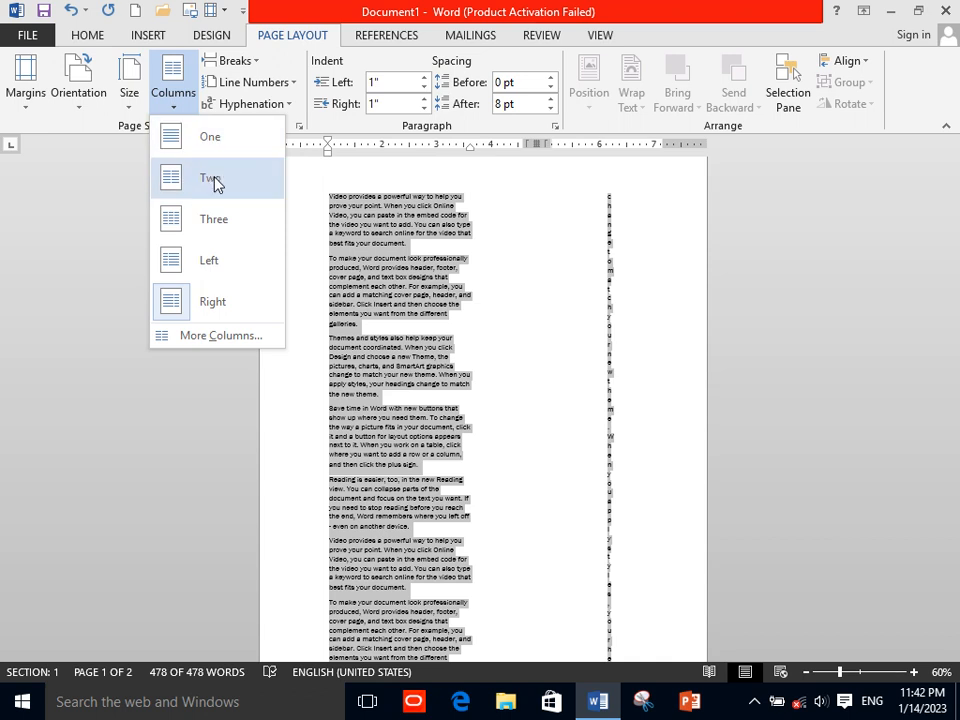
pyautogui.click(211, 179)
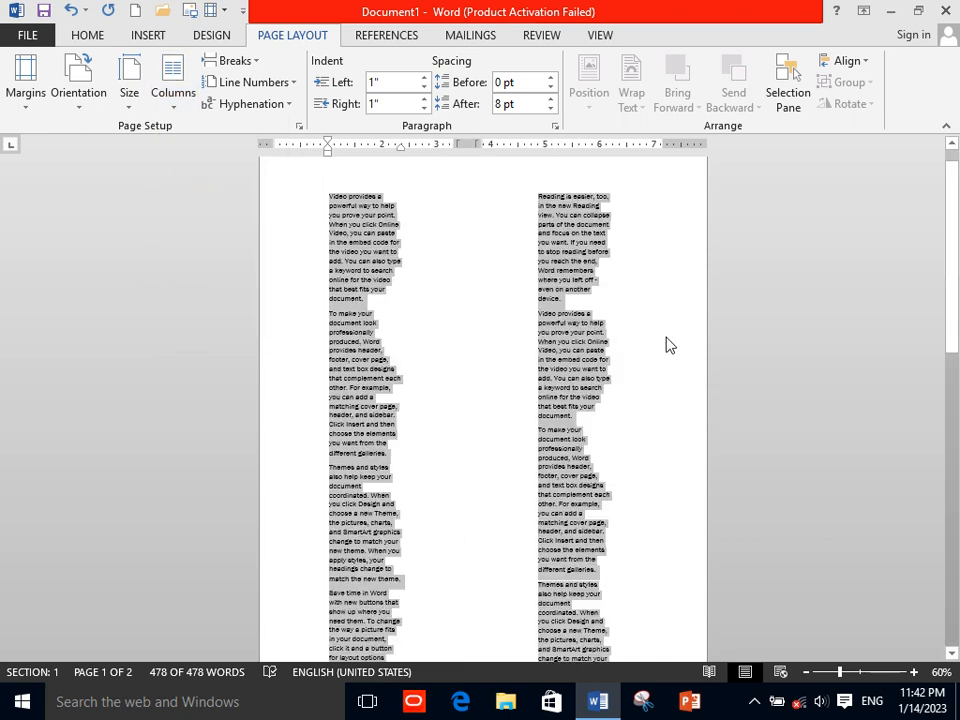
pyautogui.click(857, 673)
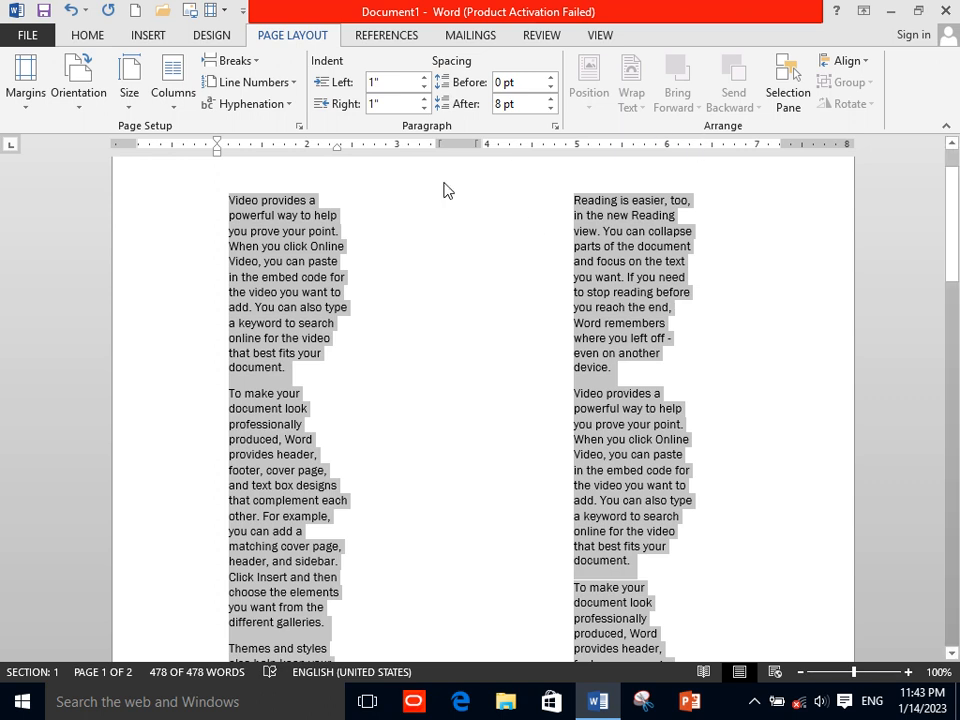
pyautogui.moveTo(336, 152); pyautogui.dragTo(437, 154)
pyautogui.moveTo(574, 152)
pyautogui.mouseDown()
pyautogui.moveTo(506, 163)
pyautogui.moveTo(551, 165)
pyautogui.moveTo(562, 155)
pyautogui.mouseUp()
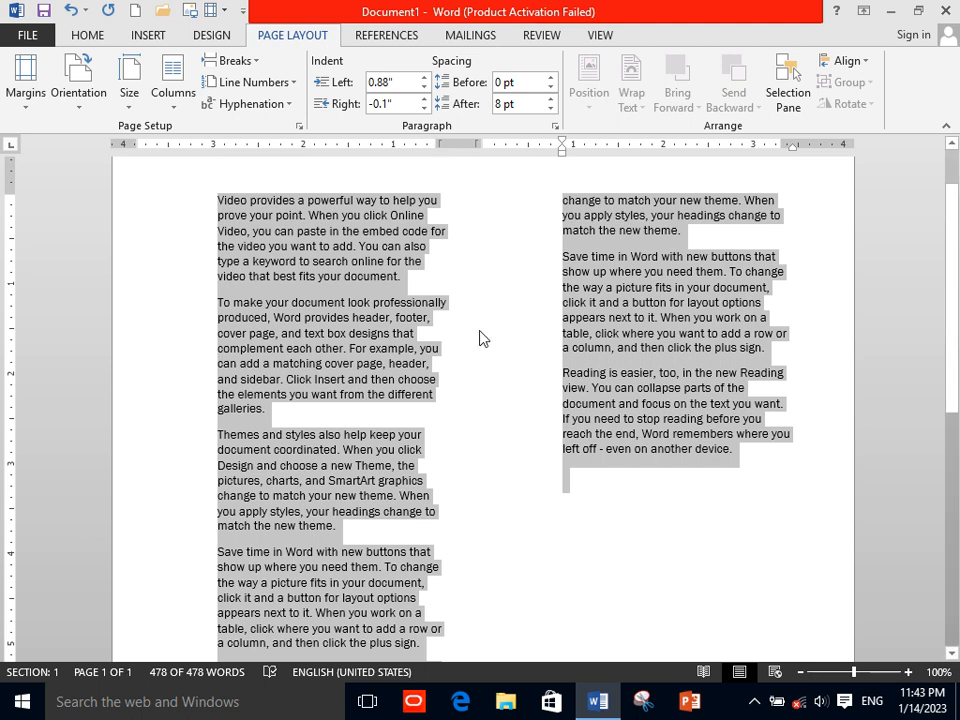
# Add more sample paragraphs after the last paragraph using =rand(10)
pyautogui.click(588, 476)
pyautogui.write('=rand(10')
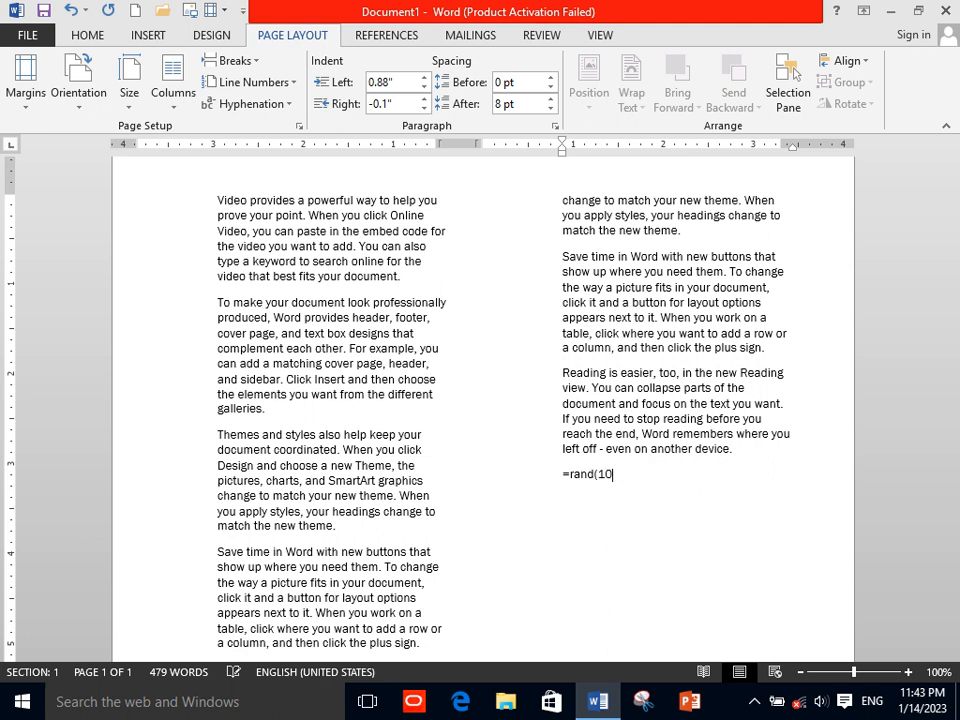
pyautogui.write(')')
pyautogui.press('Return')
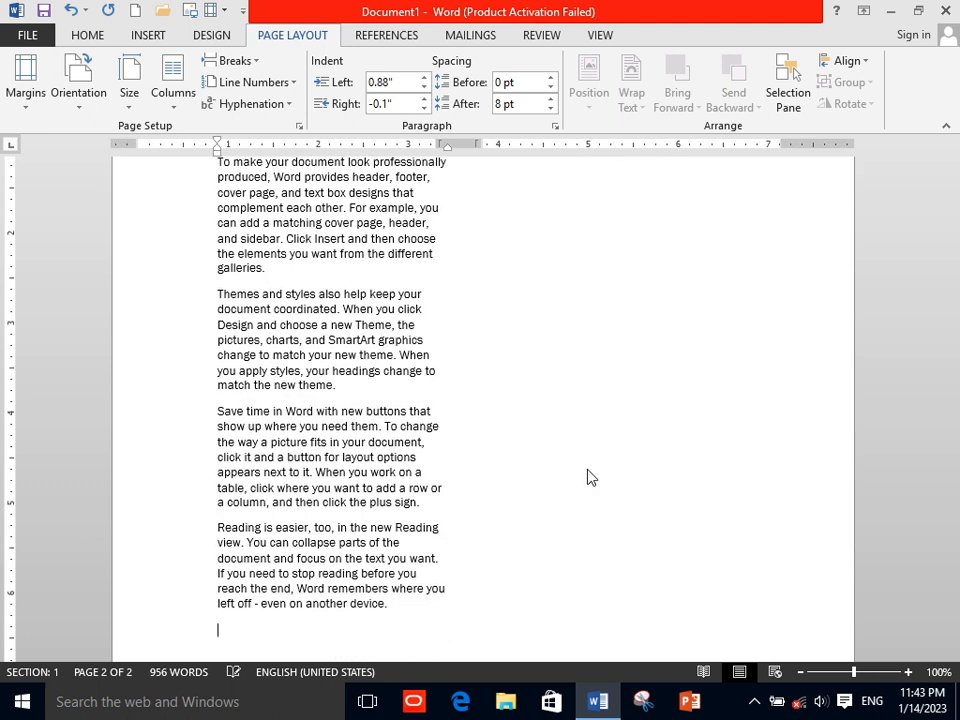
# Select the whole document text and lay it out in three columns
pyautogui.hotkey('ctrl', 'a')
pyautogui.moveTo(957, 501); pyautogui.dragTo(958, 252)
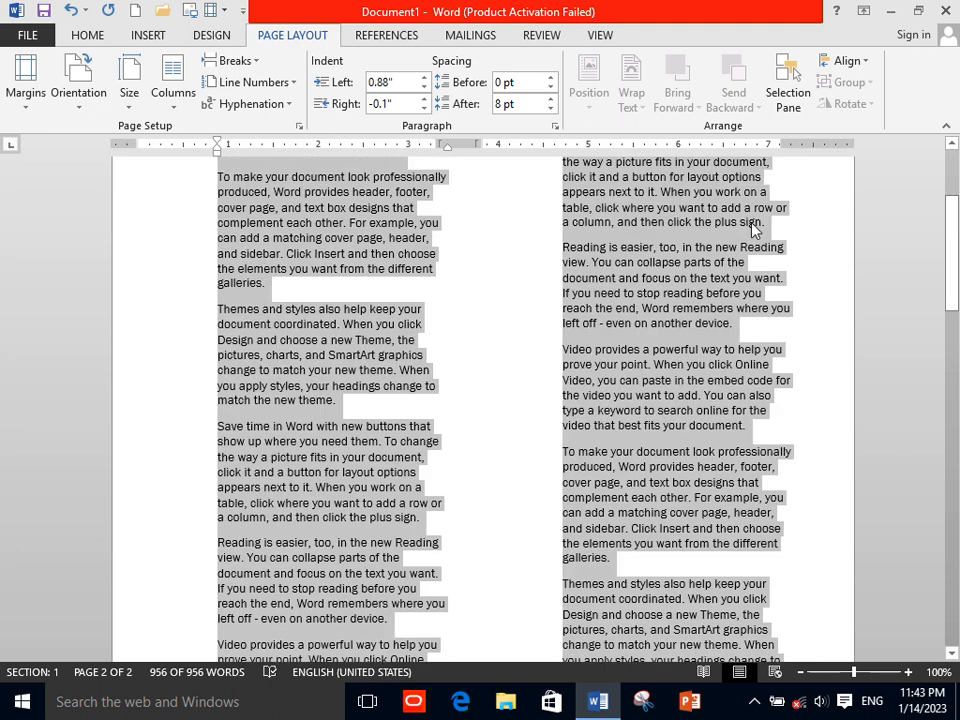
pyautogui.click(173, 82)
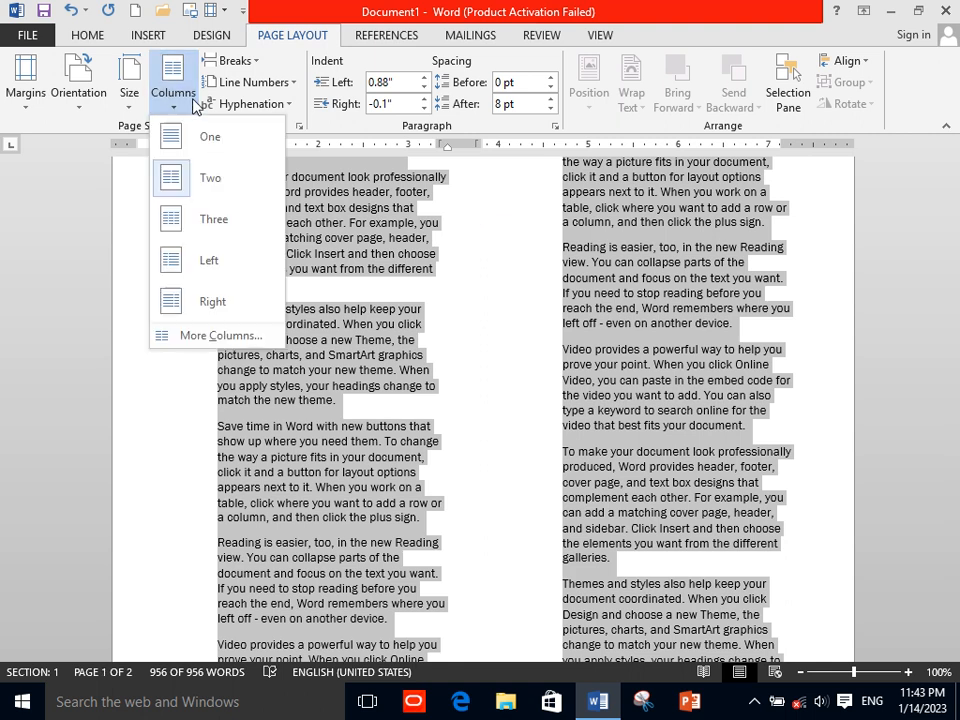
pyautogui.click(210, 218)
pyautogui.moveTo(952, 272); pyautogui.dragTo(951, 213)
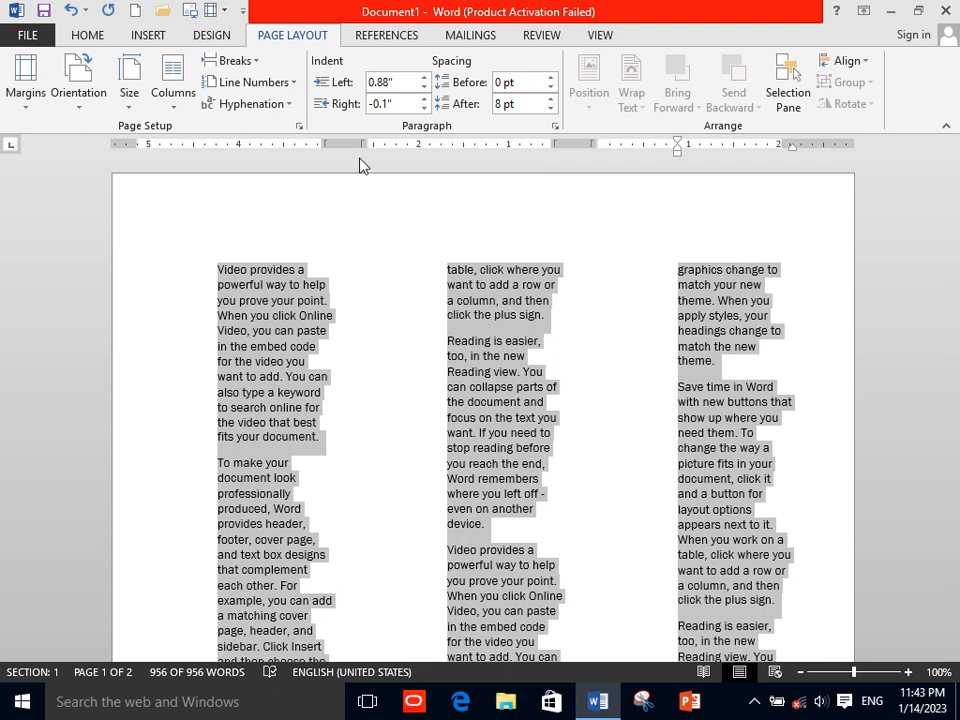
# Adjust the indents of the first column's "Save time in Word" paragraph on the ruler to -0.3" left and -0.69" right
pyautogui.click(369, 292)
pyautogui.moveTo(449, 146); pyautogui.dragTo(369, 146)
pyautogui.moveTo(577, 159)
pyautogui.mouseDown()
pyautogui.moveTo(572, 150)
pyautogui.moveTo(619, 146)
pyautogui.mouseUp()
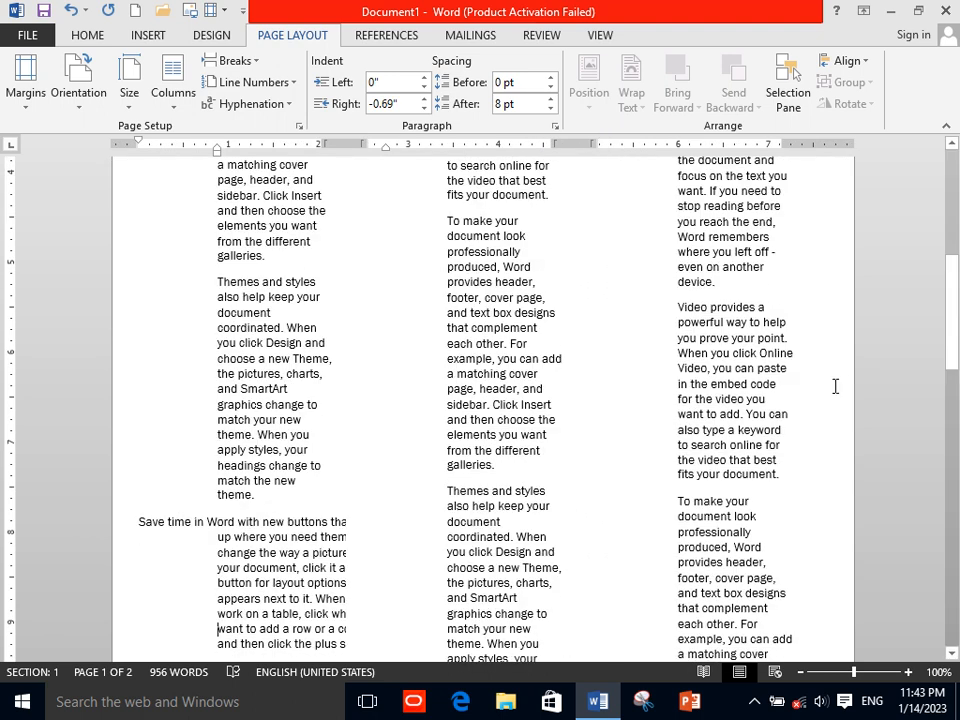
pyautogui.moveTo(952, 303); pyautogui.dragTo(951, 194)
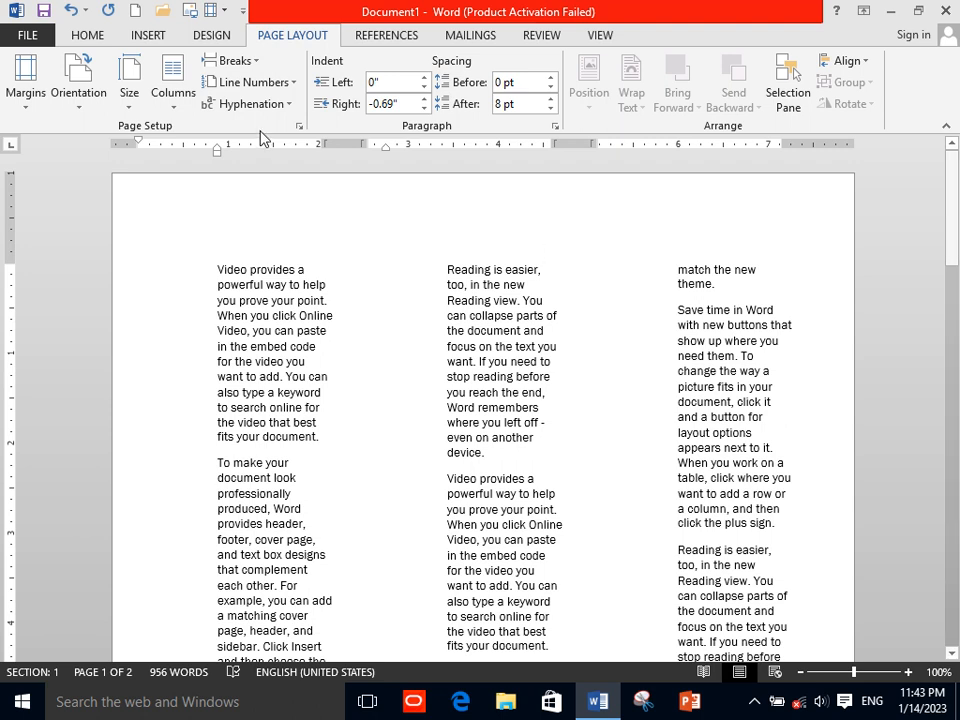
pyautogui.moveTo(218, 152); pyautogui.dragTo(139, 153)
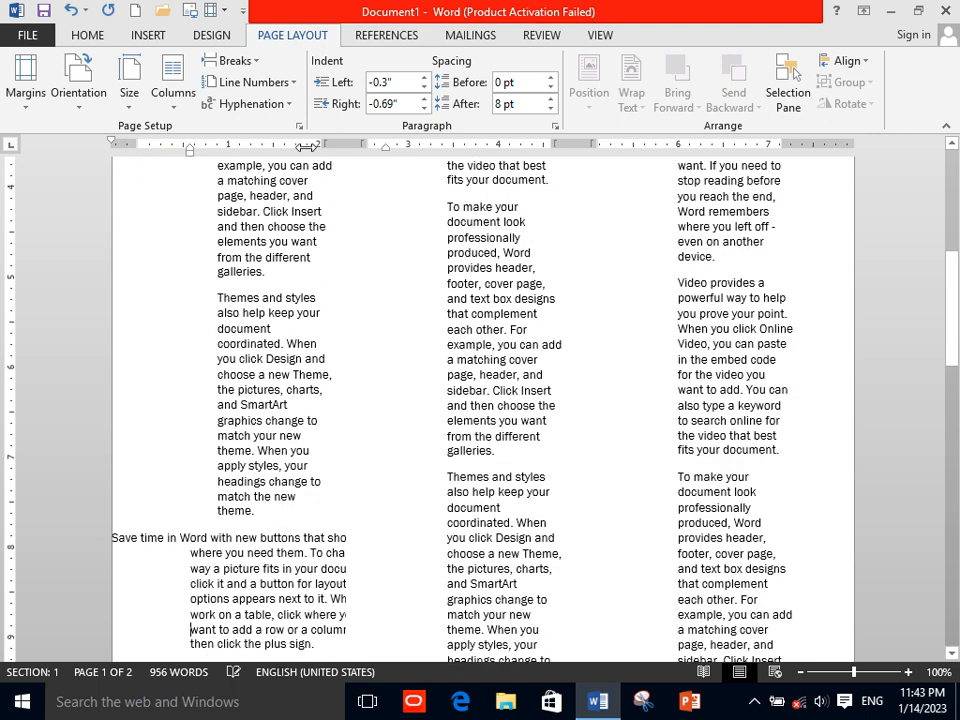
# Set the left indent of the "Save time in Word" paragraph in the third column to 0" on the ruler
pyautogui.moveTo(952, 322); pyautogui.dragTo(954, 218)
pyautogui.click(707, 269)
pyautogui.moveTo(676, 150); pyautogui.dragTo(601, 153)
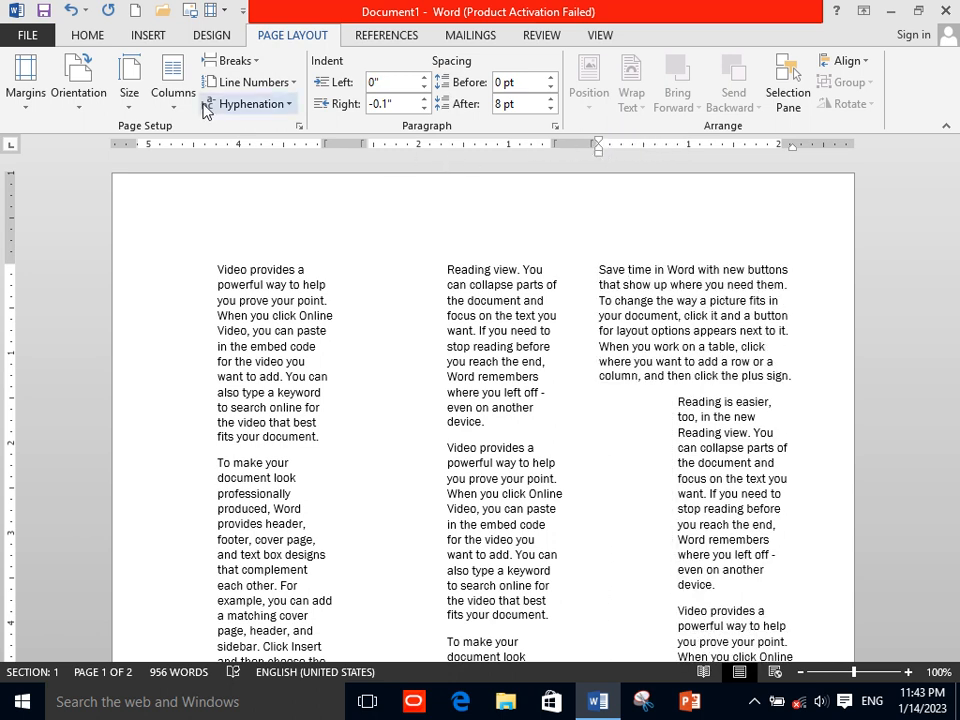
# Review the detailed column settings and close them without making changes
pyautogui.click(172, 90)
pyautogui.click(230, 337)
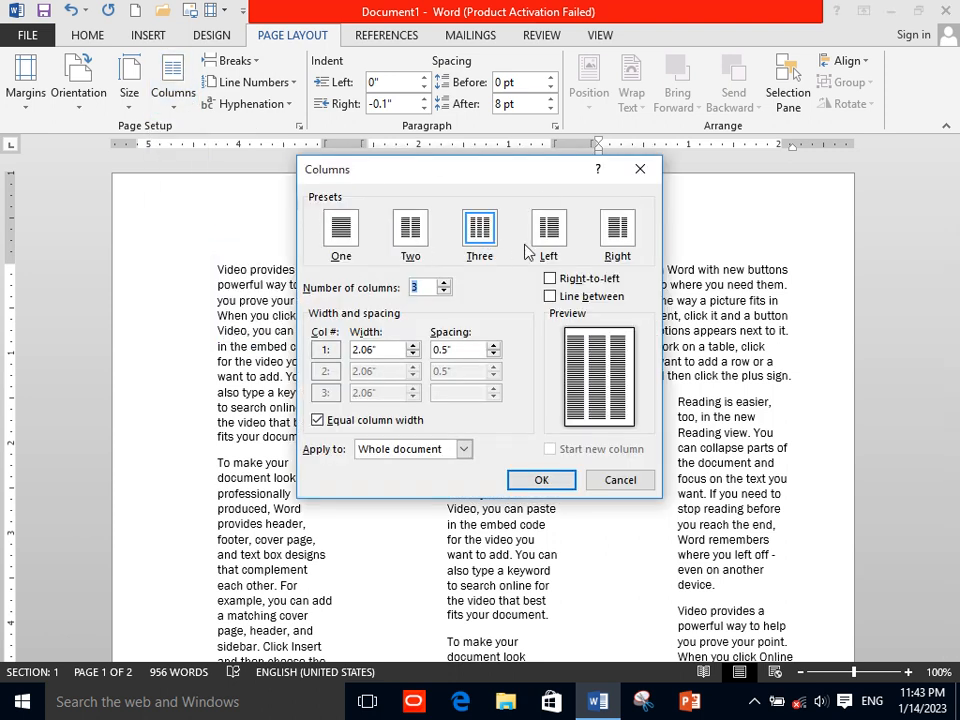
pyautogui.click(640, 169)
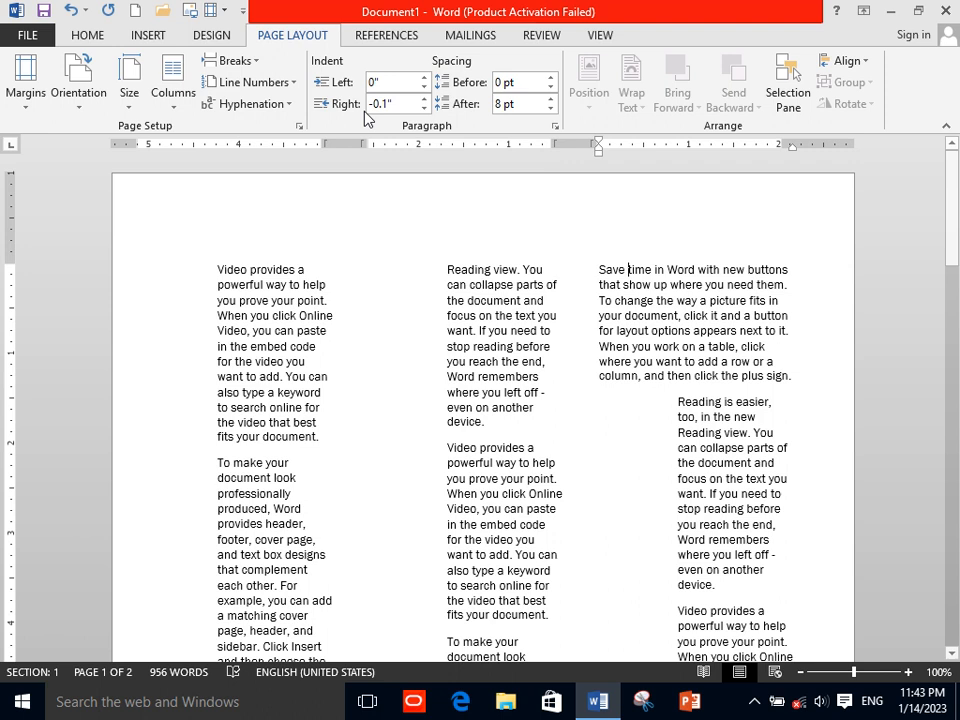
# Insert two page breaks after the word "Save" at the top of the first page's third column
pyautogui.click(235, 61)
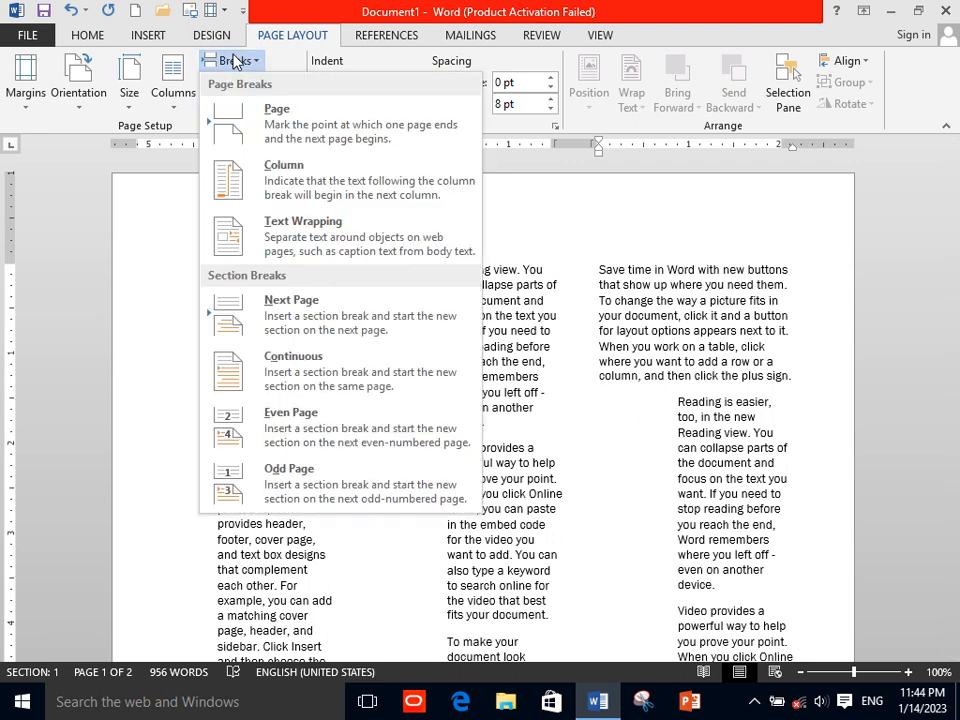
pyautogui.click(250, 137)
pyautogui.moveTo(957, 325); pyautogui.dragTo(957, 610)
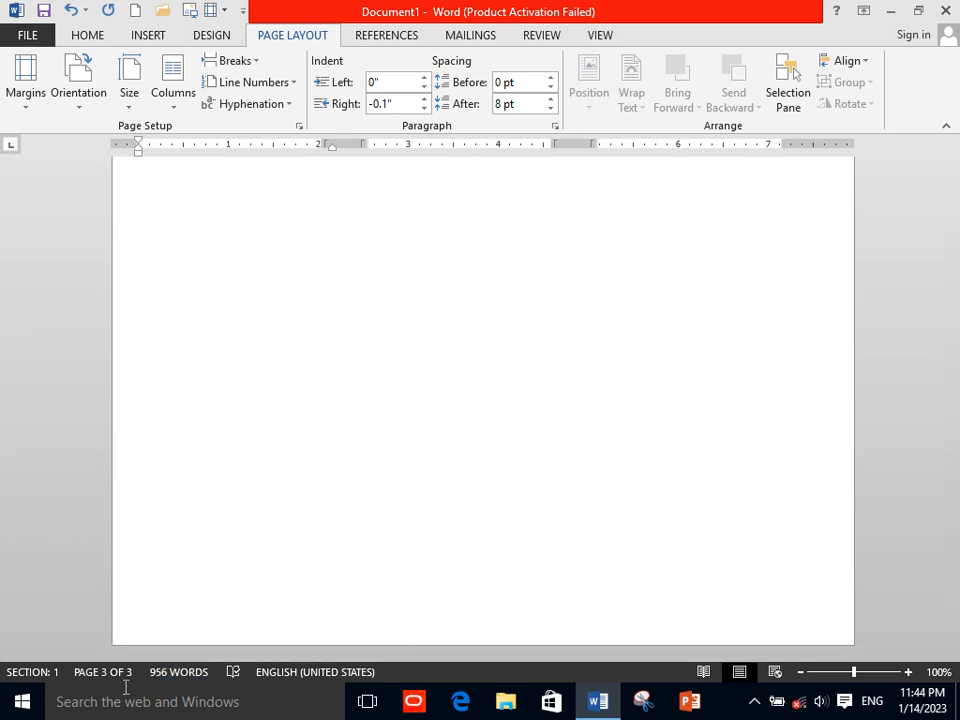
pyautogui.click(236, 60)
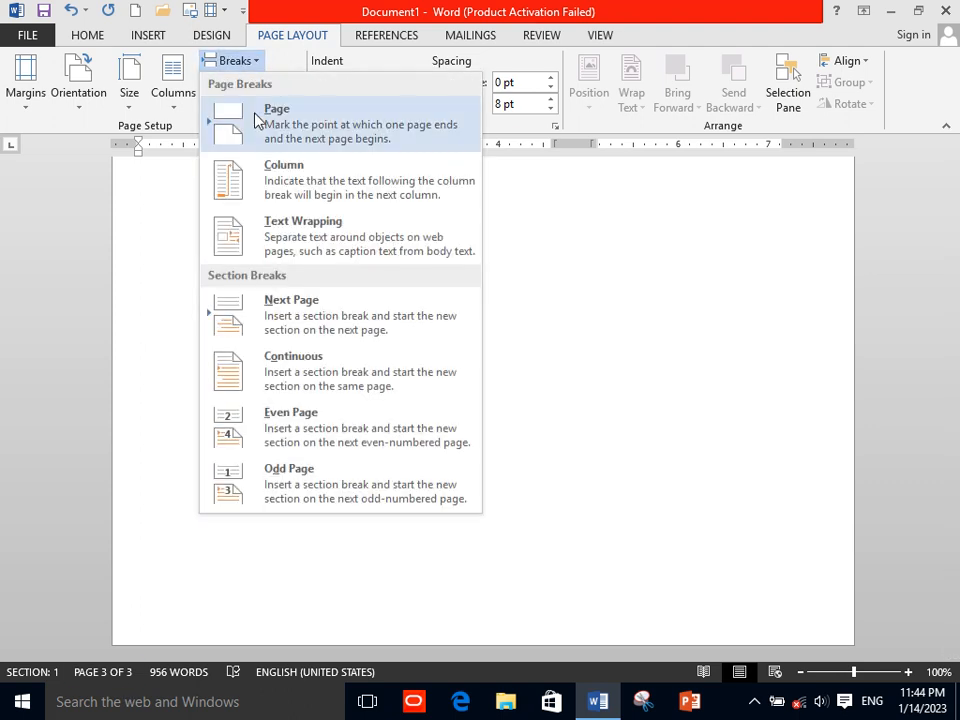
pyautogui.click(257, 118)
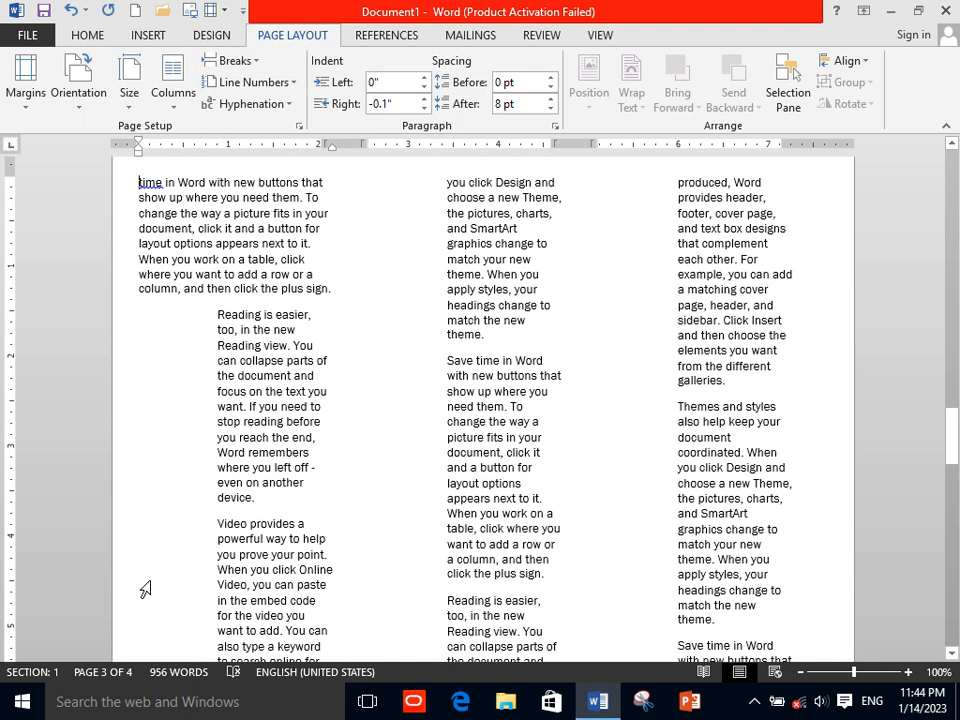
# Insert a column break before "time in Word" on page 3 and another inside "document" in the first page's second column
pyautogui.click(234, 61)
pyautogui.click(282, 190)
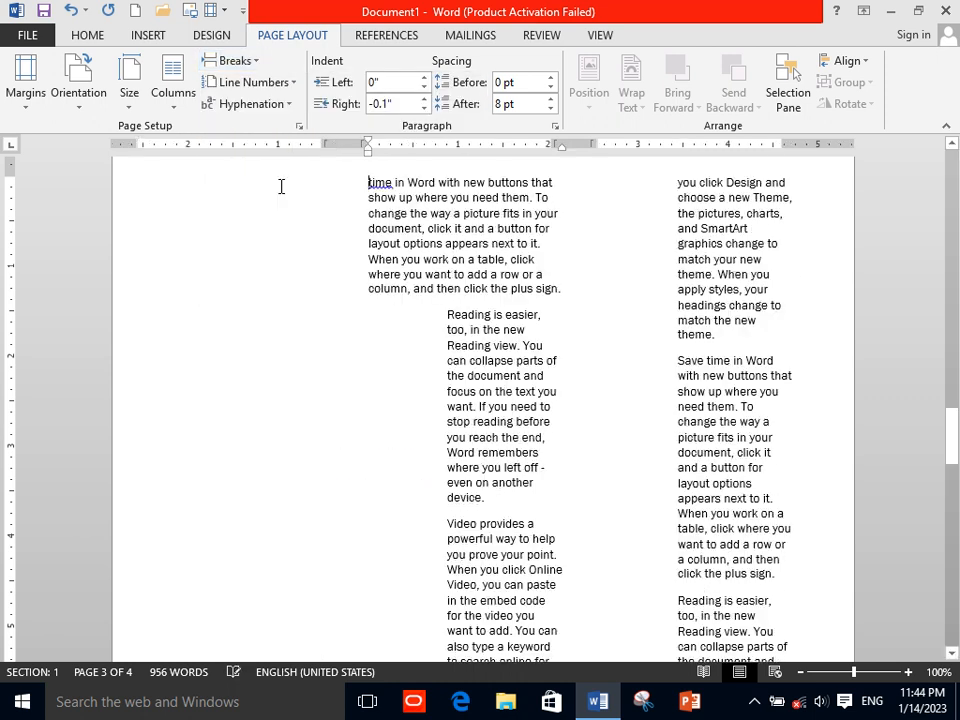
pyautogui.moveTo(951, 436); pyautogui.dragTo(951, 185)
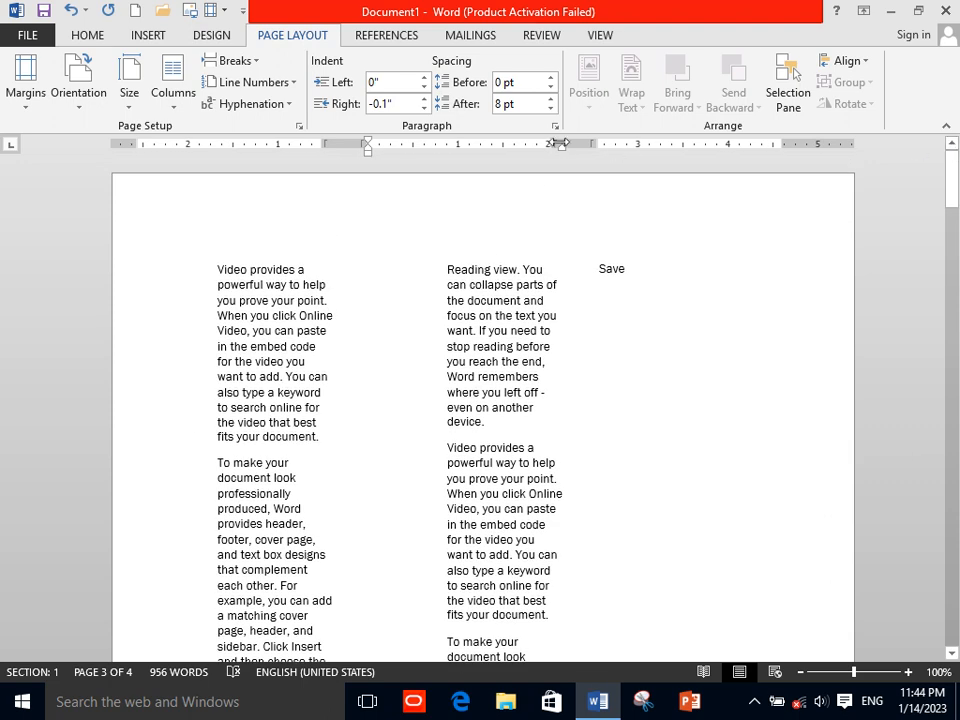
pyautogui.click(490, 298)
pyautogui.click(232, 60)
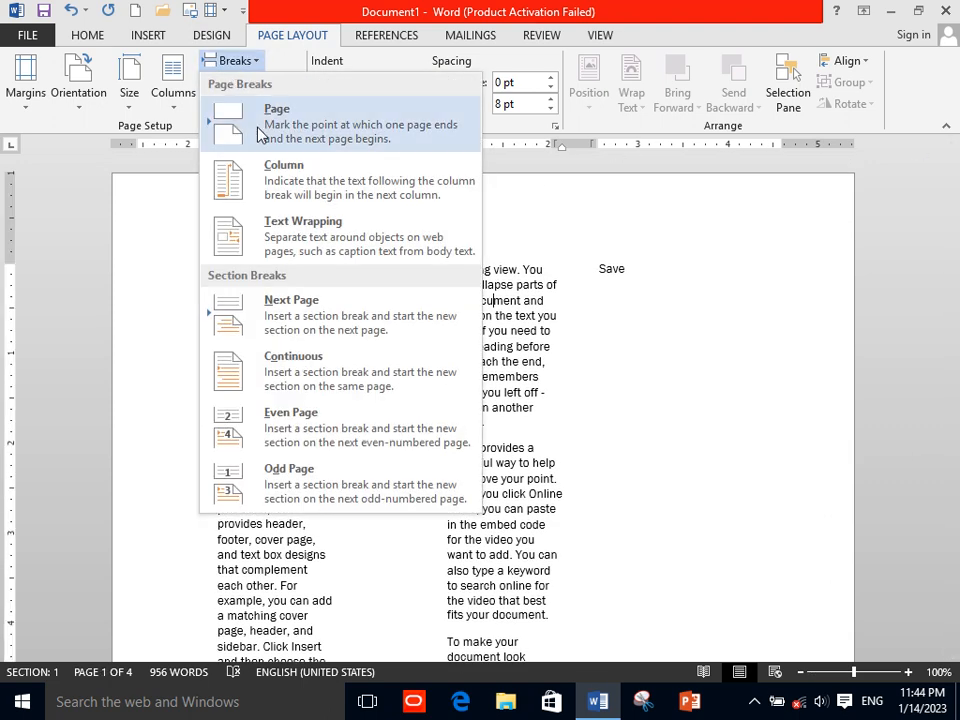
pyautogui.click(287, 176)
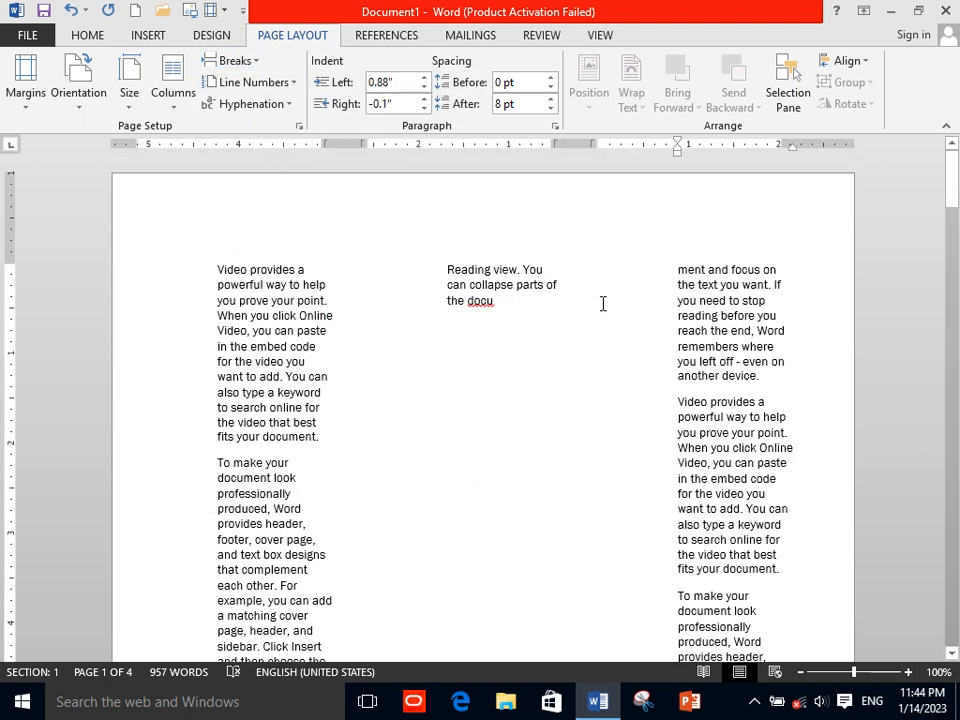
# Delete all the document text and return the page to a one-column layout
pyautogui.hotkey('ctrl', 'a')
pyautogui.press('Delete')
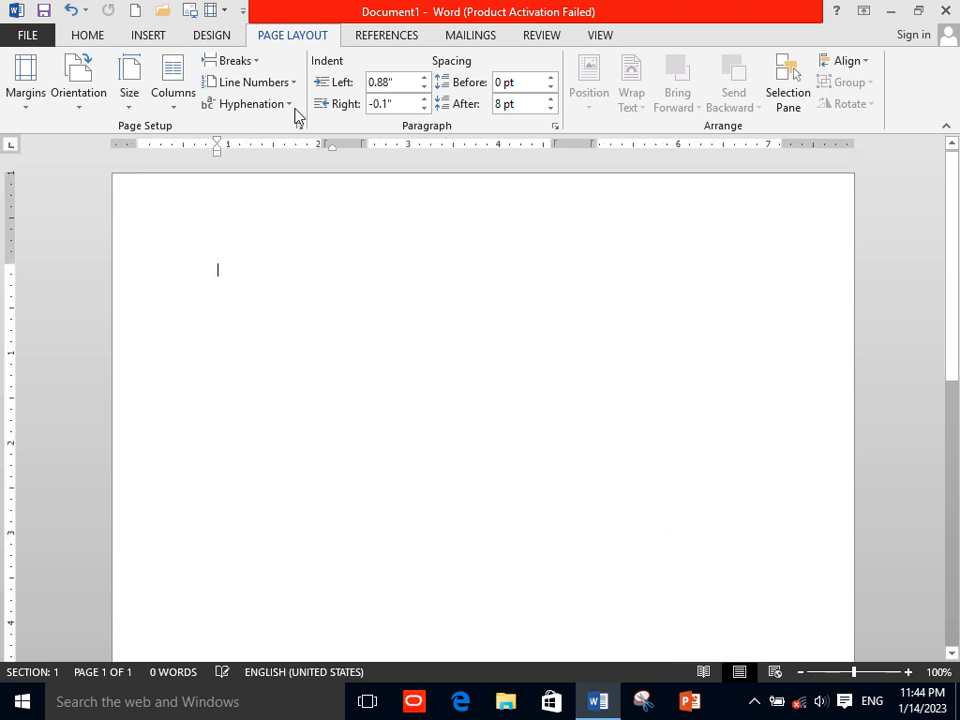
pyautogui.click(173, 95)
pyautogui.click(207, 157)
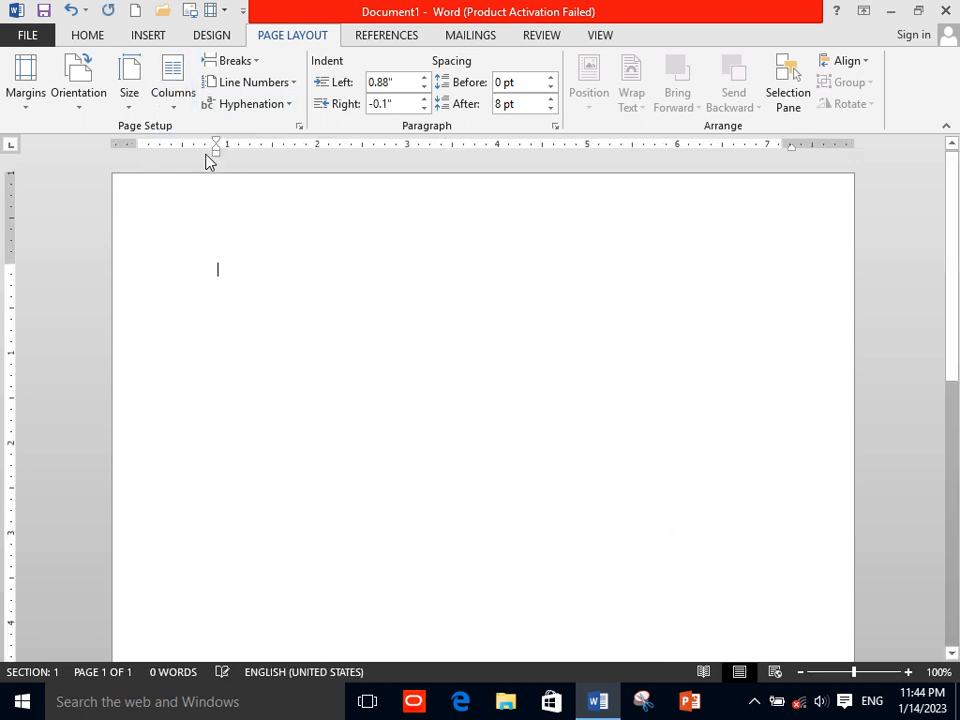
pyautogui.click(233, 61)
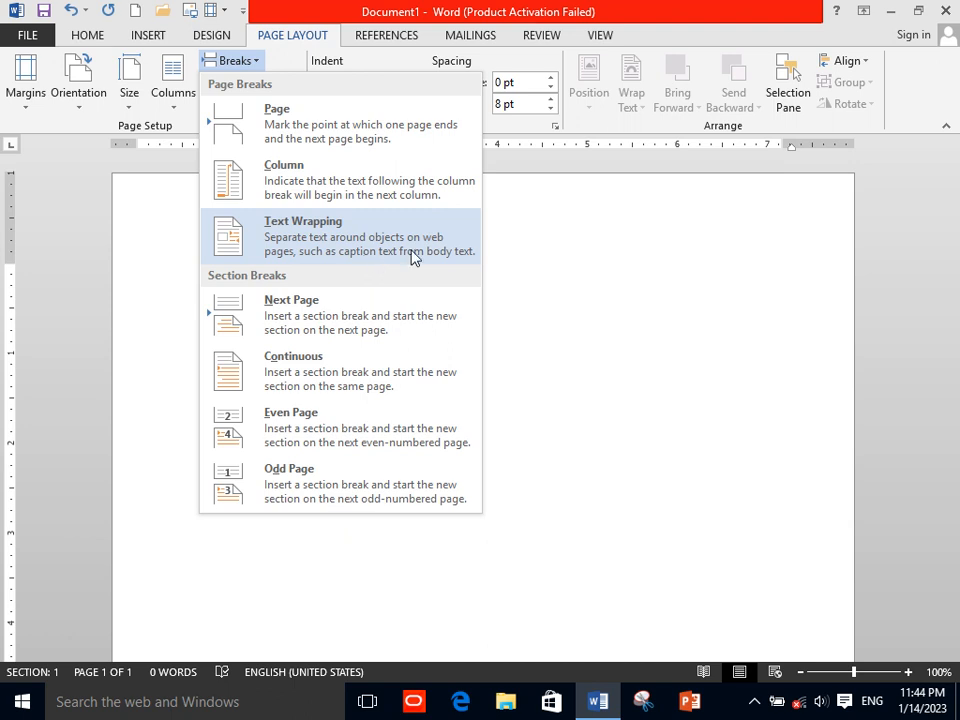
pyautogui.click(528, 243)
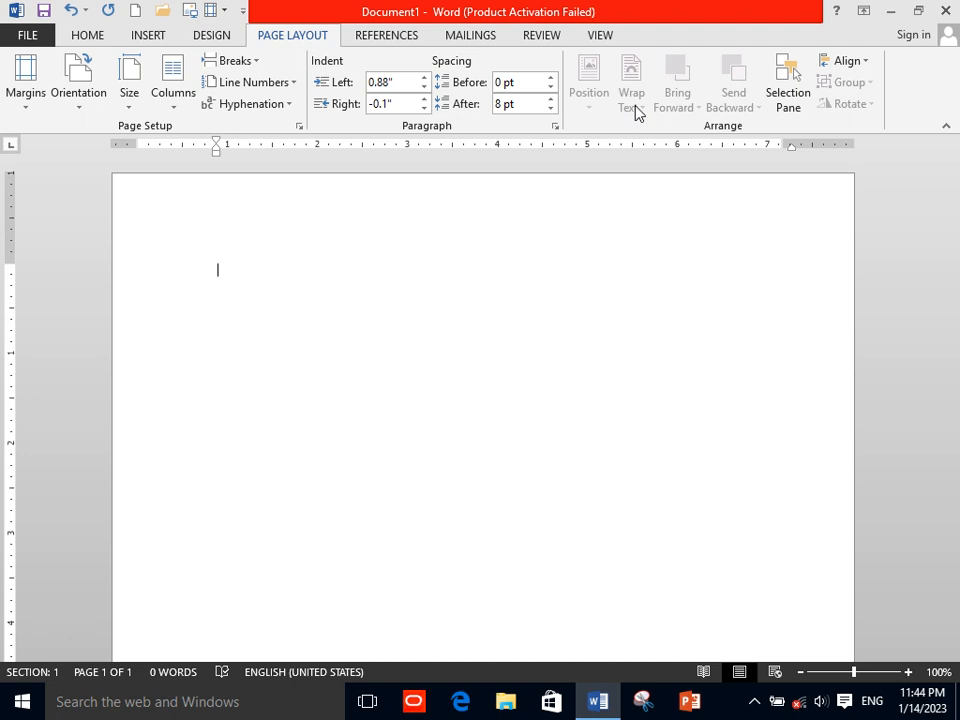
# Generate ten paragraphs of sample text in the empty document with =rand(10)
pyautogui.write('=rannd(10')
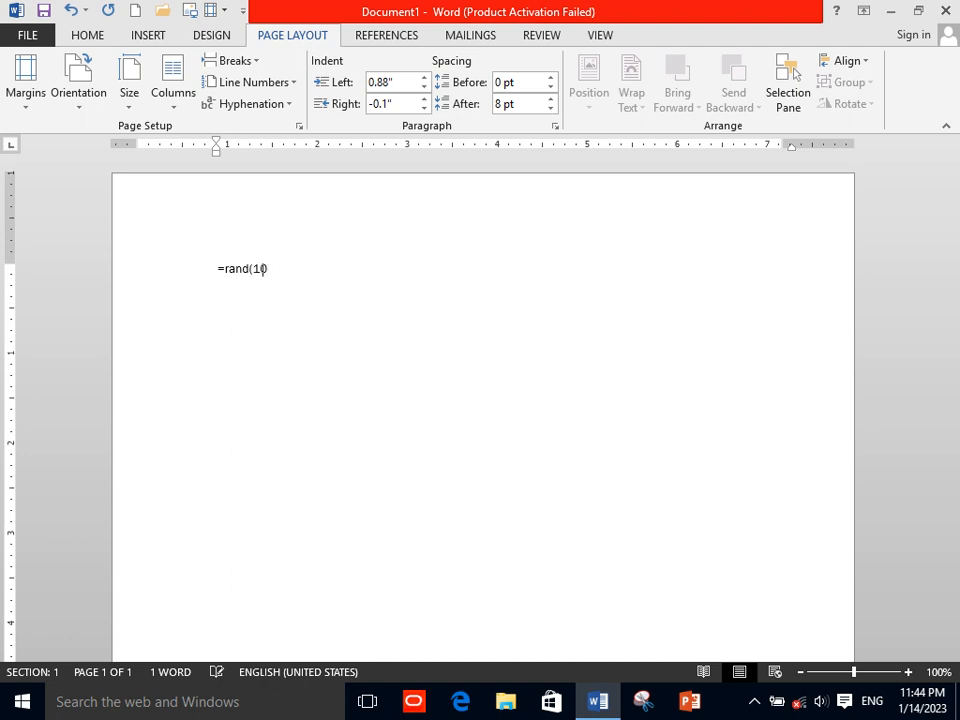
pyautogui.press('Return')
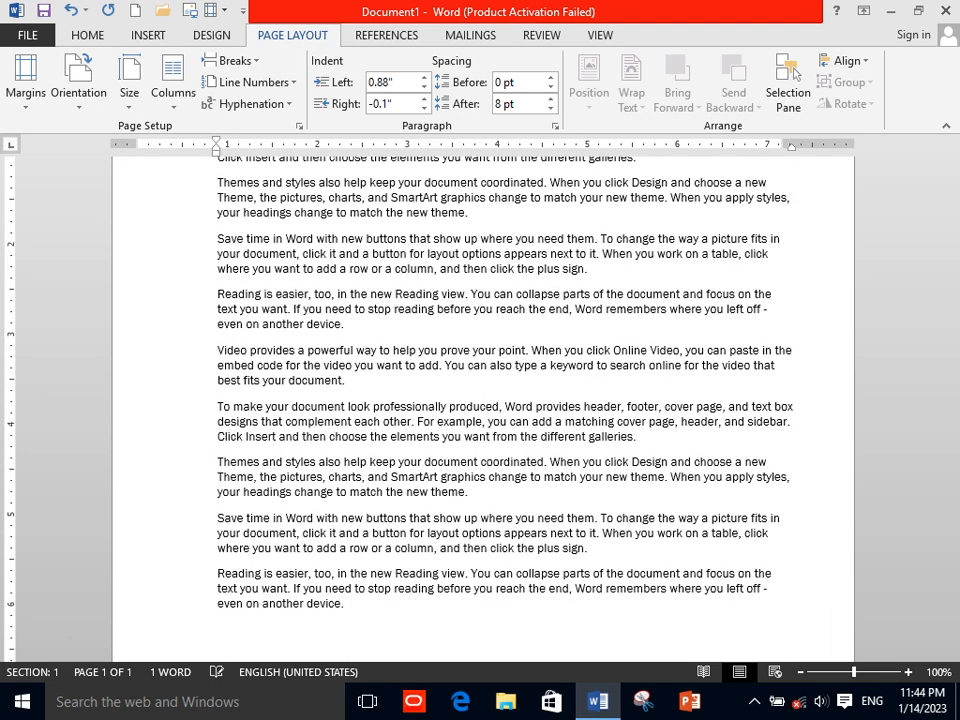
# Draw a rectangle about 1.39" high and 1.63" wide over the middle of the sample text
pyautogui.click(138, 36)
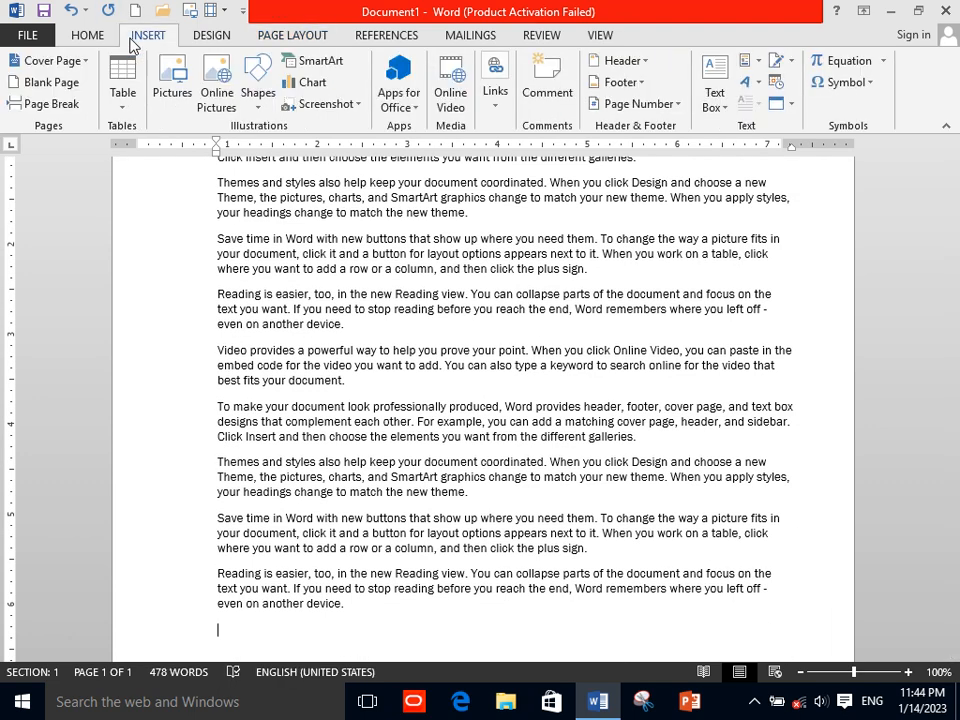
pyautogui.click(258, 85)
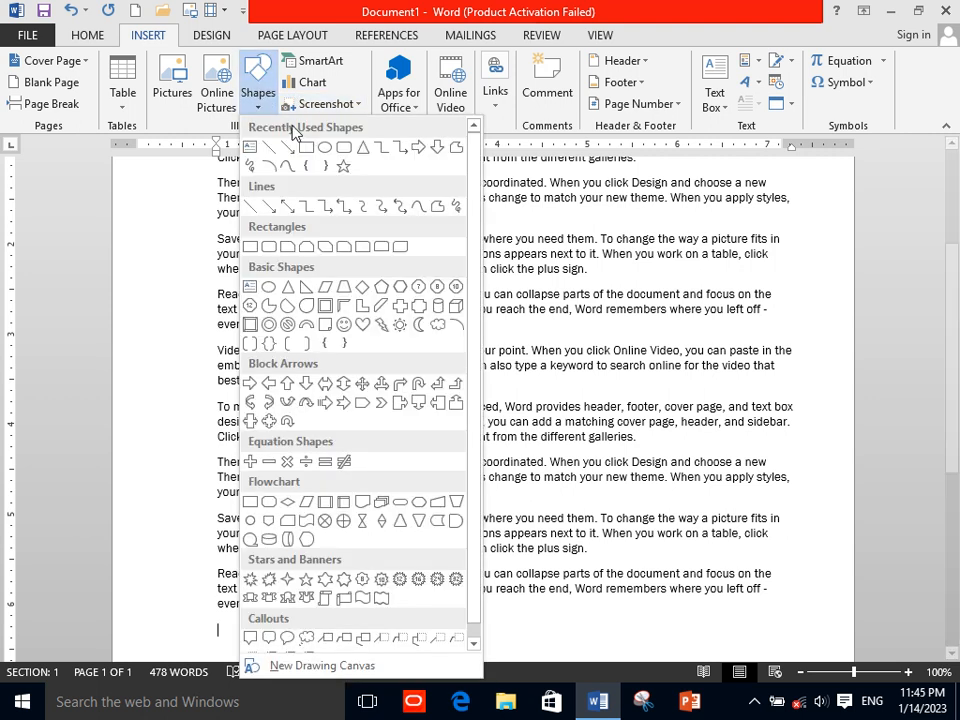
pyautogui.click(306, 147)
pyautogui.moveTo(418, 228)
pyautogui.mouseDown()
pyautogui.moveTo(456, 274)
pyautogui.moveTo(565, 354)
pyautogui.mouseUp()
pyautogui.scroll(4, 957, 318)
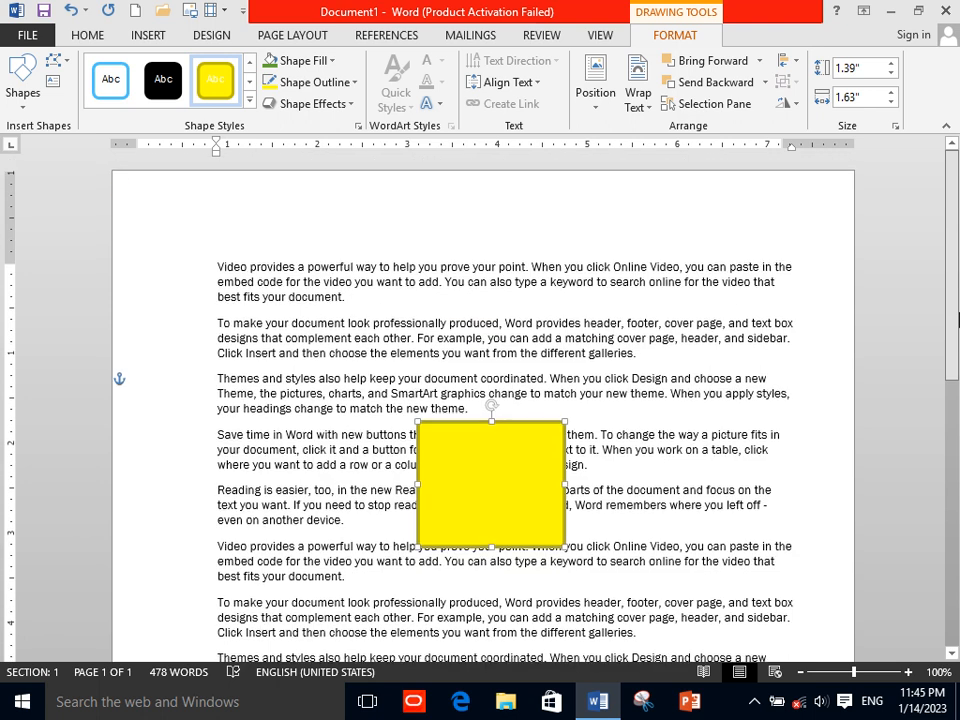
# Examine the text wrapping options available for the rectangle without choosing one
pyautogui.click(280, 40)
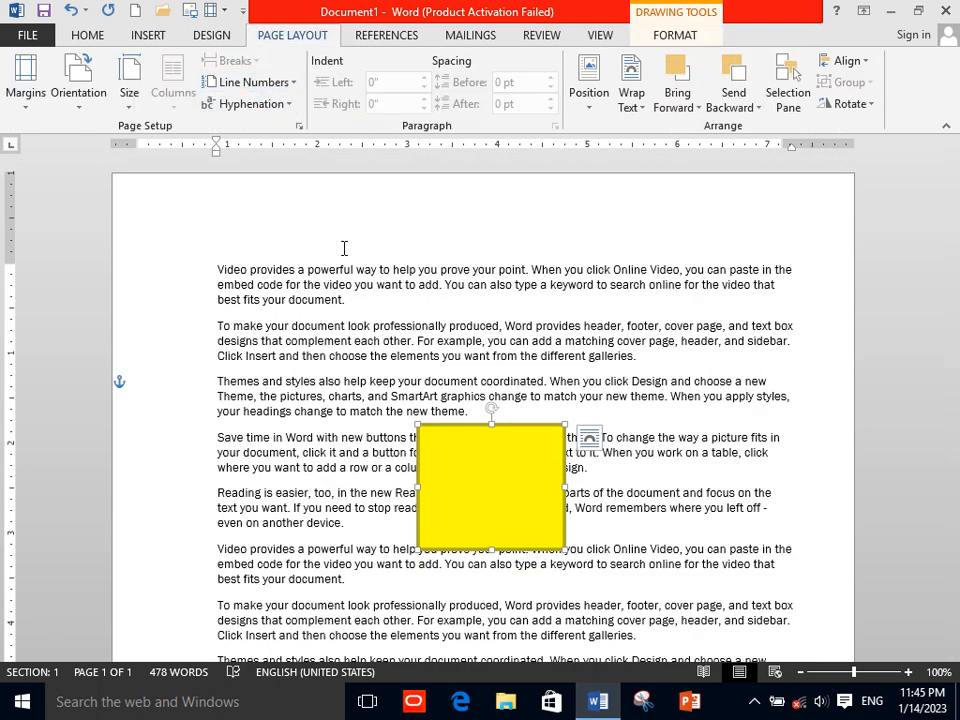
pyautogui.click(636, 112)
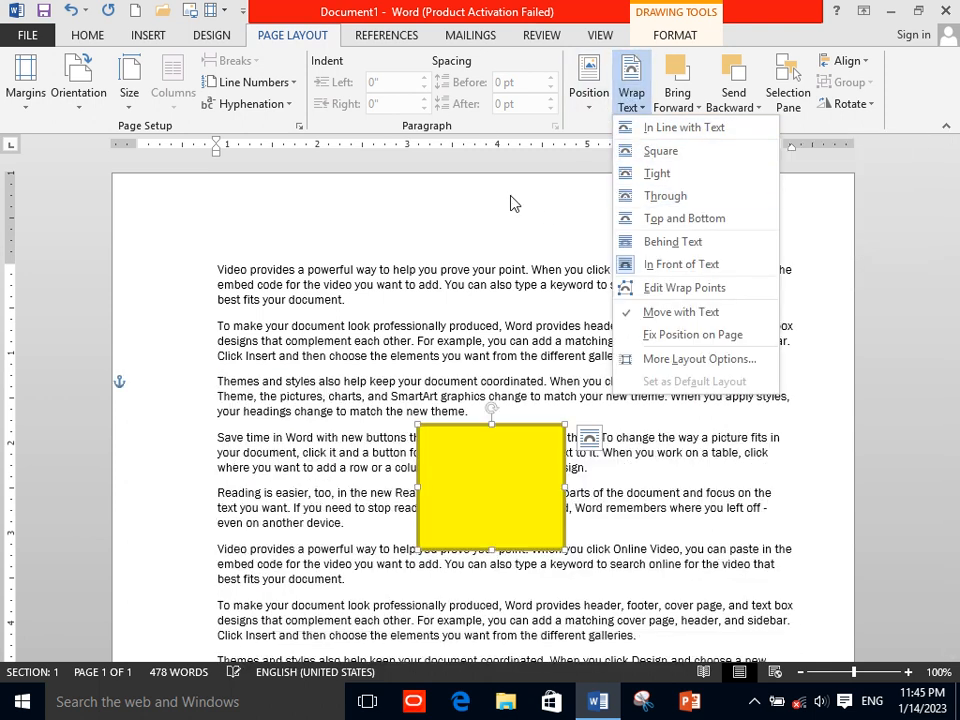
pyautogui.click(489, 203)
# Insert a text wrapping break inside the word "code" in the first paragraph
pyautogui.click(277, 286)
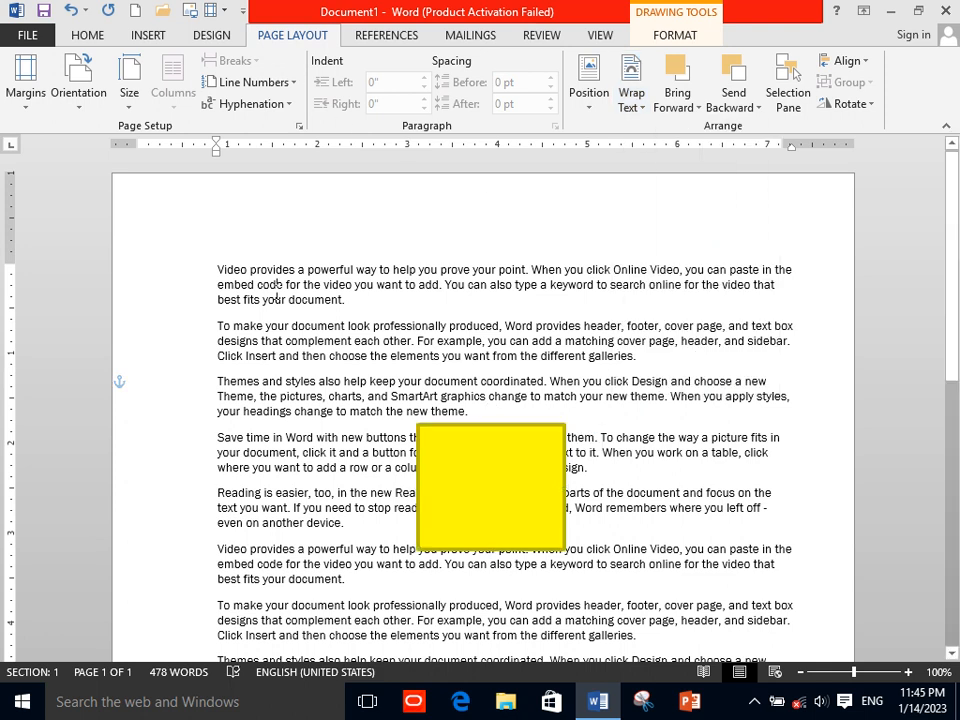
pyautogui.click(242, 61)
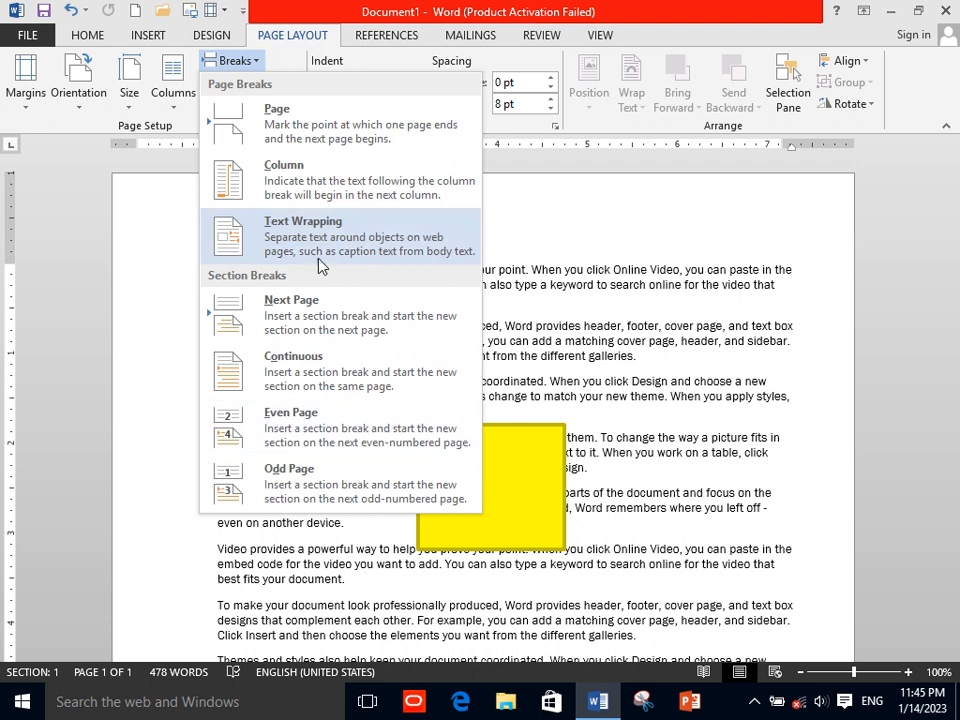
pyautogui.click(377, 254)
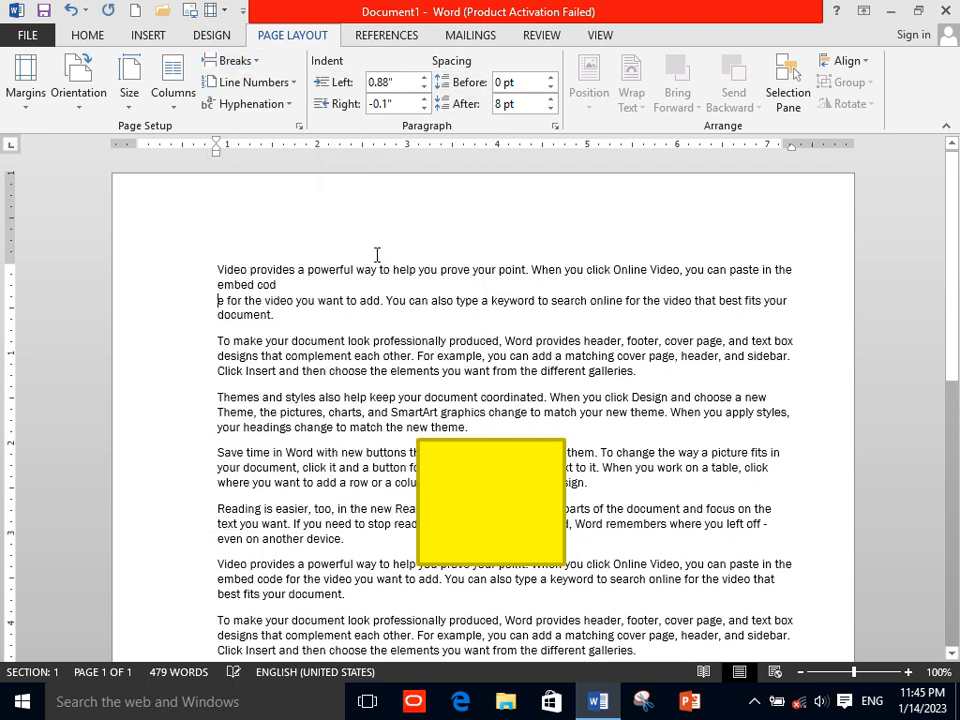
# Try a next-page section break before "e for the video" in the first paragraph and undo it
pyautogui.click(238, 60)
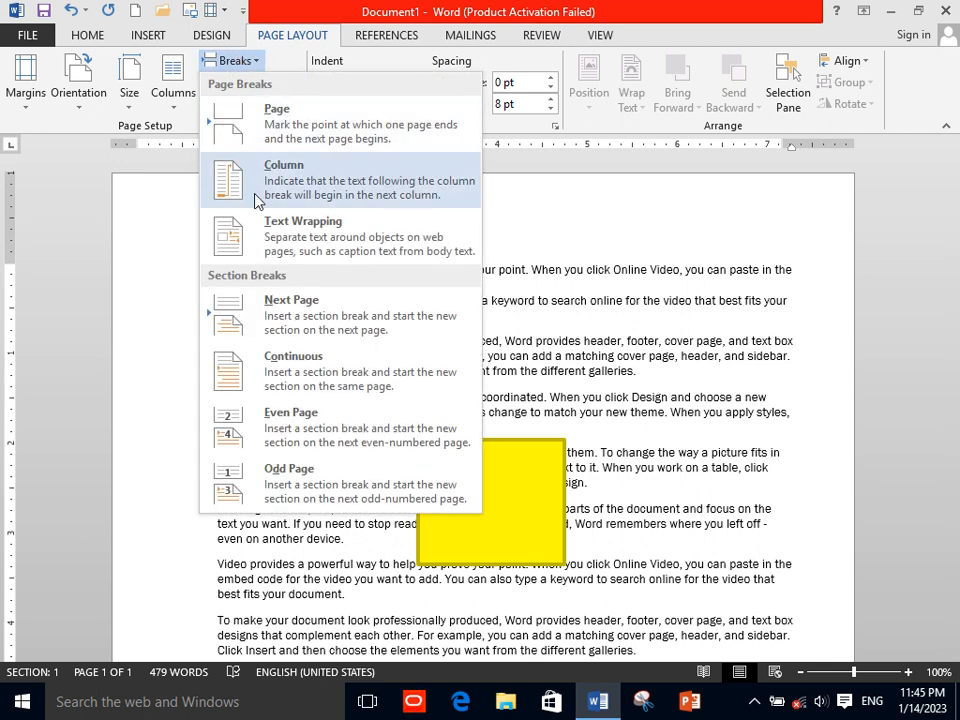
pyautogui.click(277, 305)
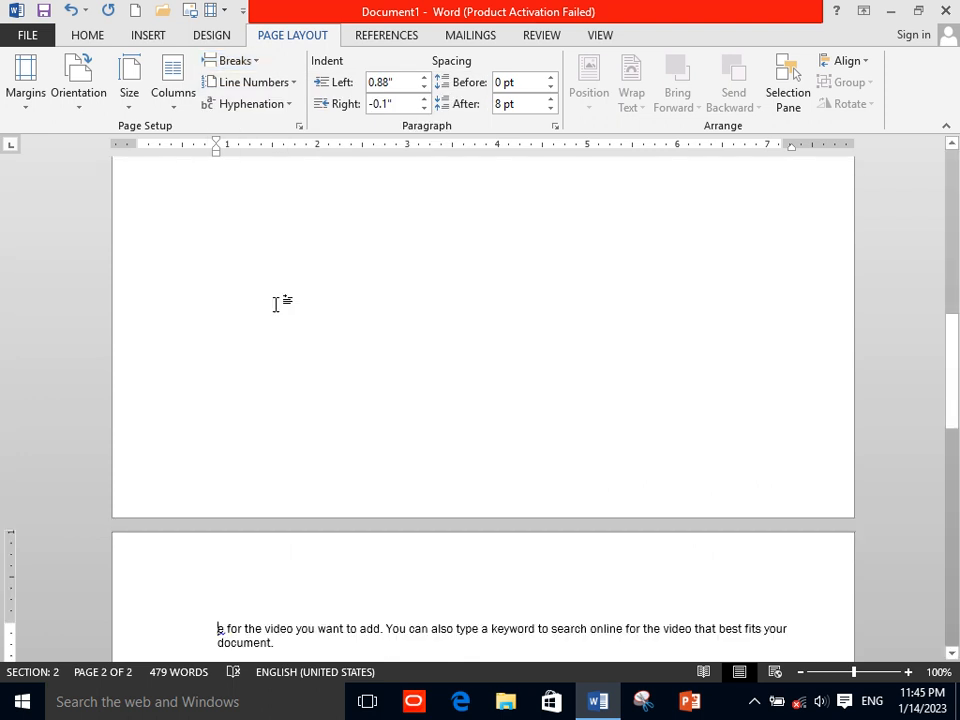
pyautogui.moveTo(952, 410)
pyautogui.mouseDown()
pyautogui.moveTo(955, 505)
pyautogui.moveTo(955, 255)
pyautogui.moveTo(958, 407)
pyautogui.mouseUp()
pyautogui.hotkey('ctrl', 'z')
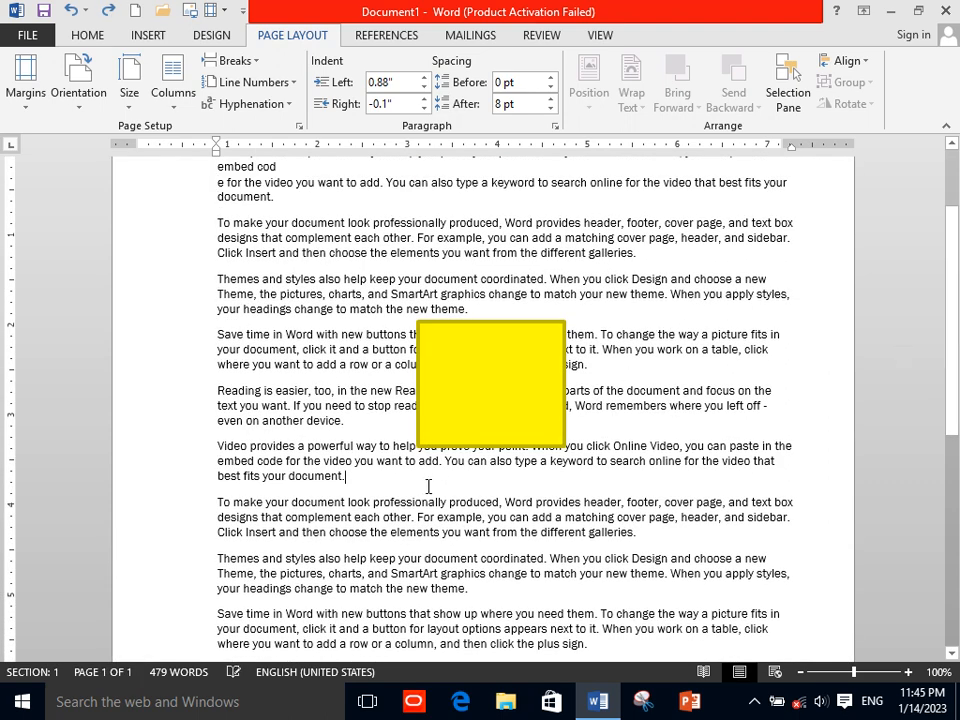
# Insert a text wrapping break and a next-page section break at the end of the second "Video provides" paragraph
pyautogui.click(230, 61)
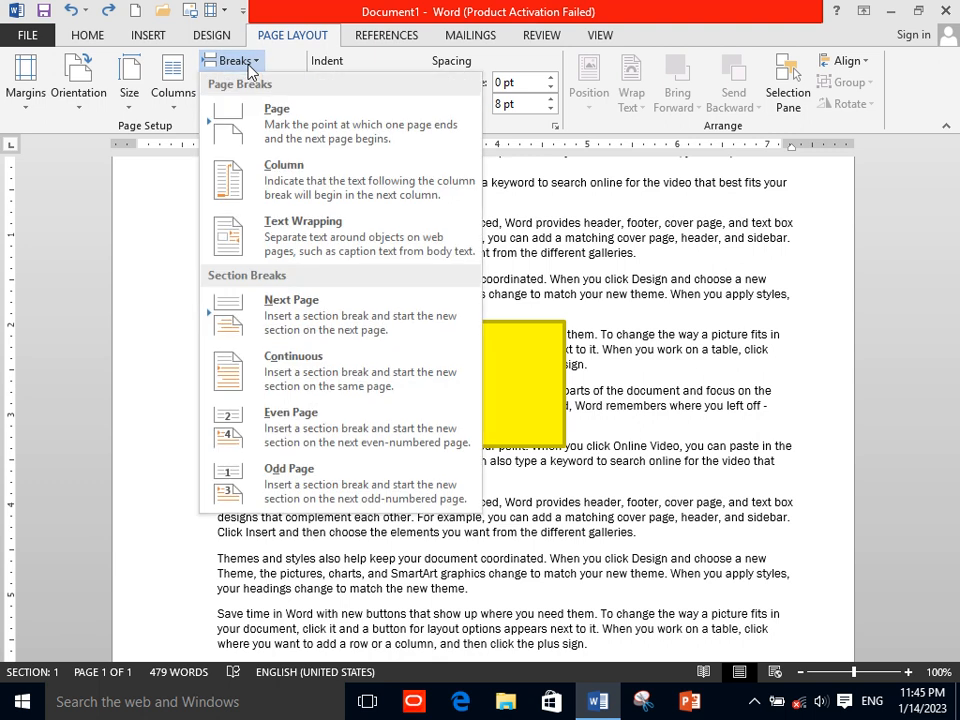
pyautogui.click(285, 236)
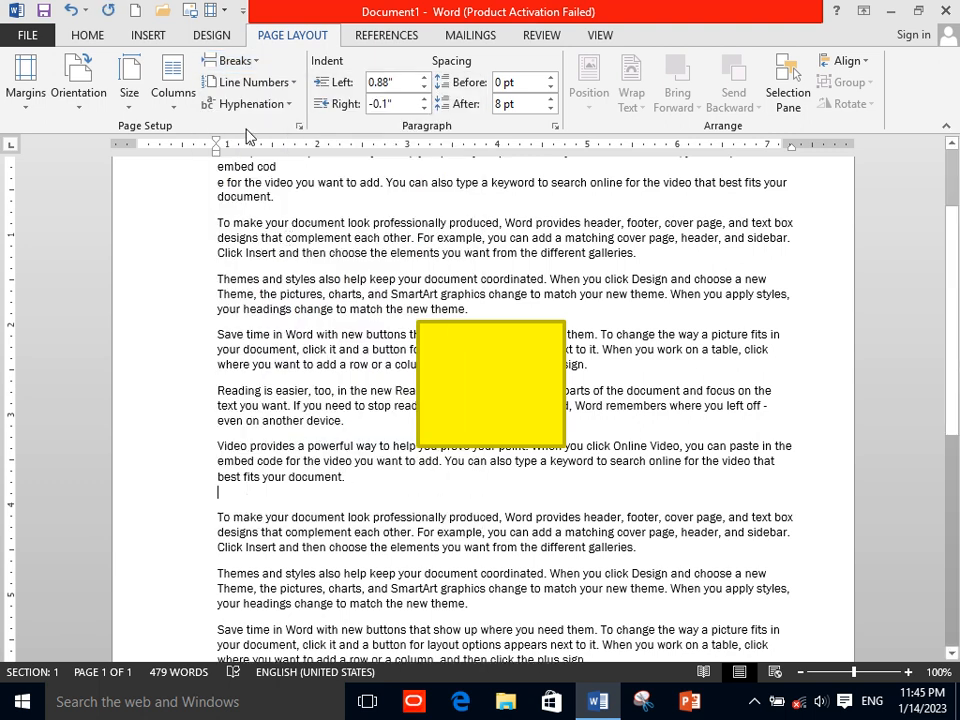
pyautogui.click(232, 61)
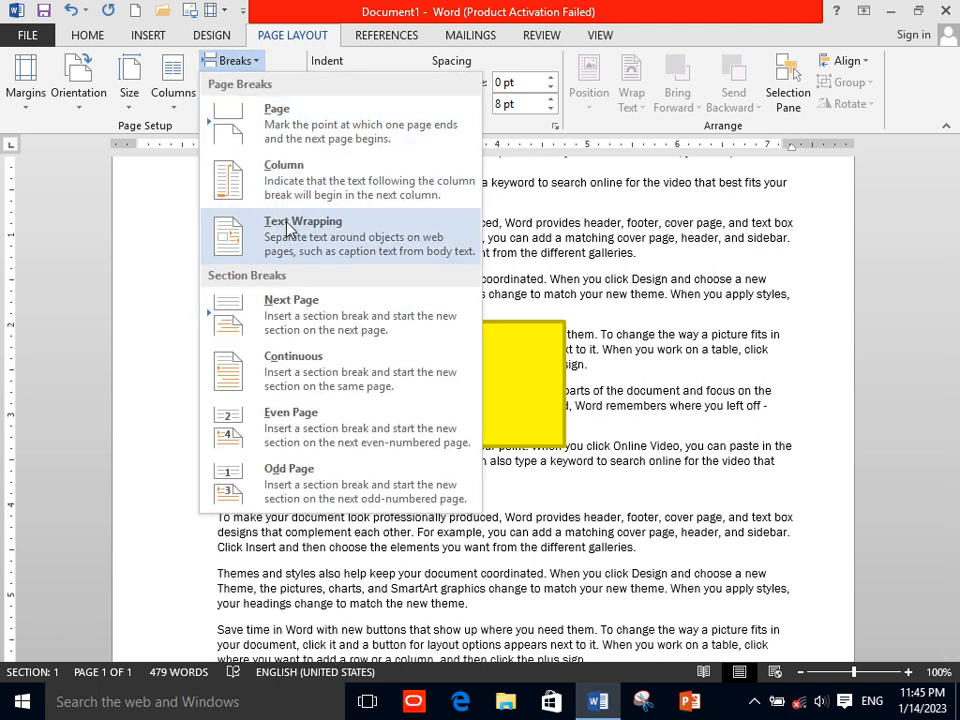
pyautogui.click(295, 302)
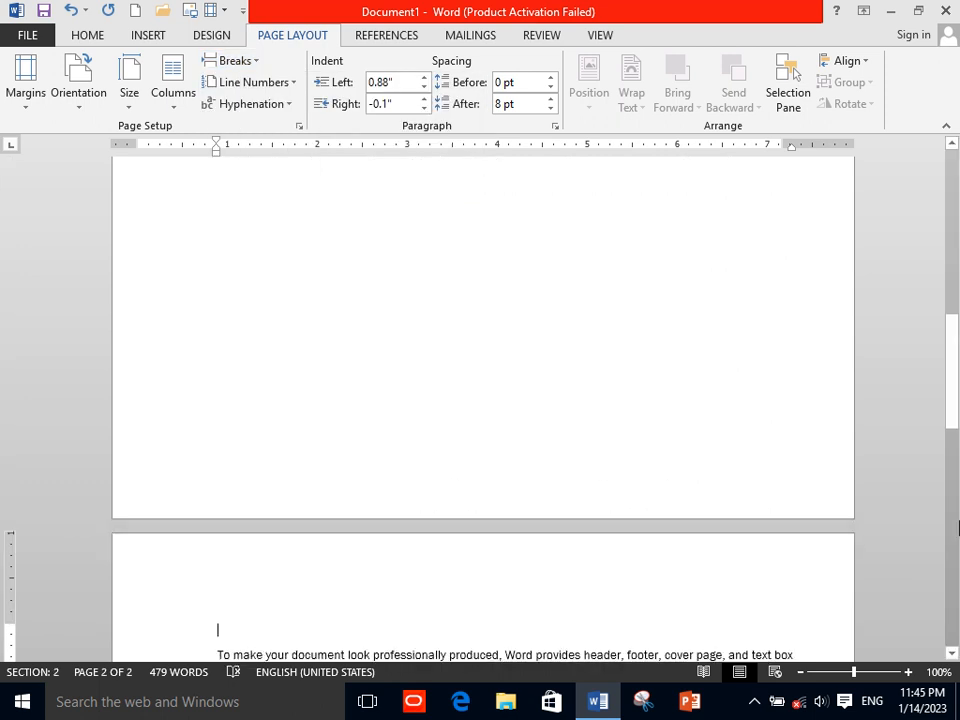
# Undo the next-page section break and insert a continuous section break after the second "Video provides" paragraph instead
pyautogui.hotkey('ctrl', 'z')
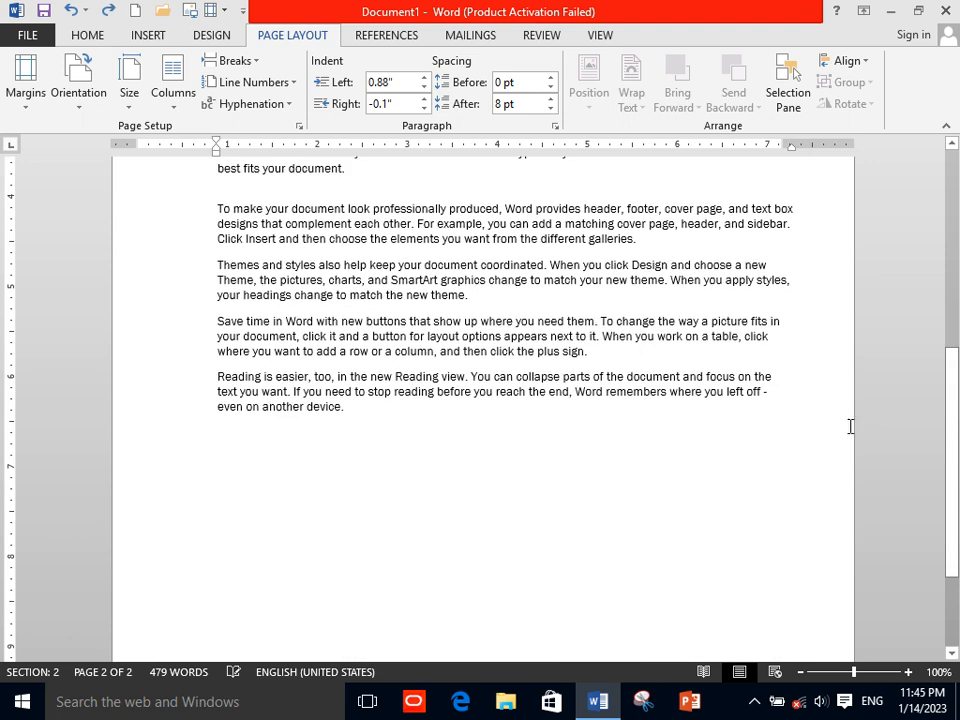
pyautogui.hotkey('ctrl', 'z')
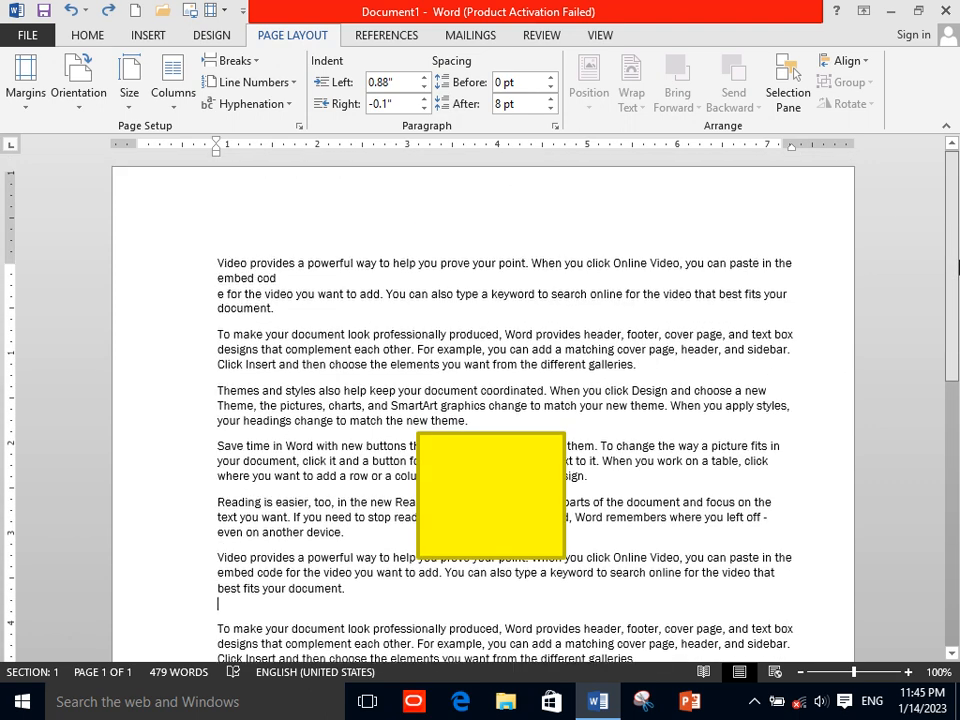
pyautogui.click(232, 61)
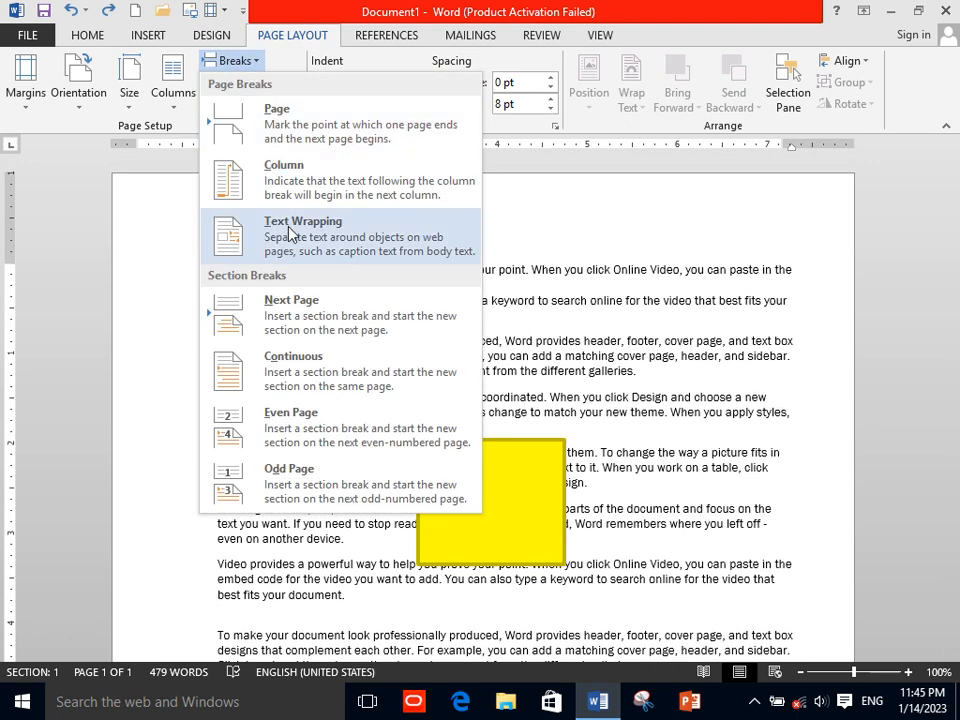
pyautogui.click(310, 370)
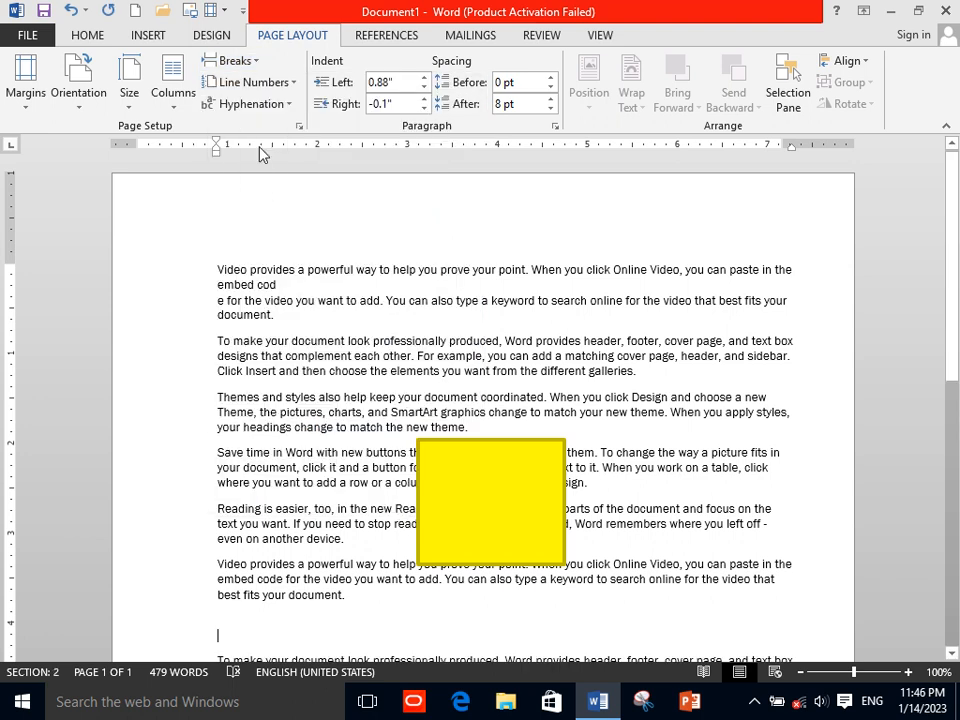
# Delete all the sample text together with the yellow rectangle from the document
pyautogui.click(232, 61)
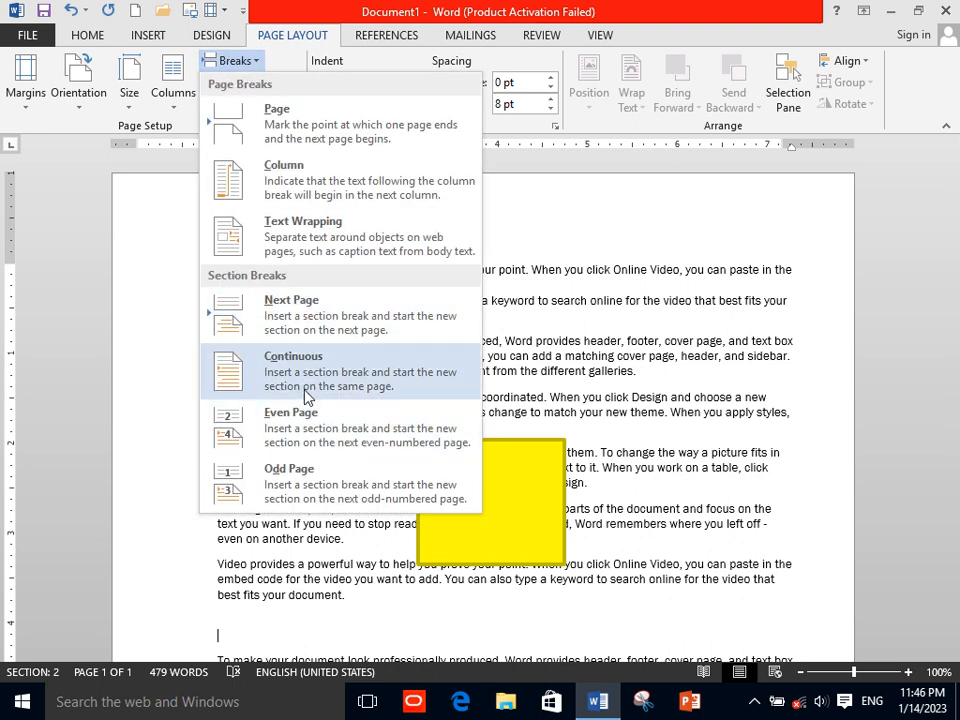
pyautogui.click(333, 596)
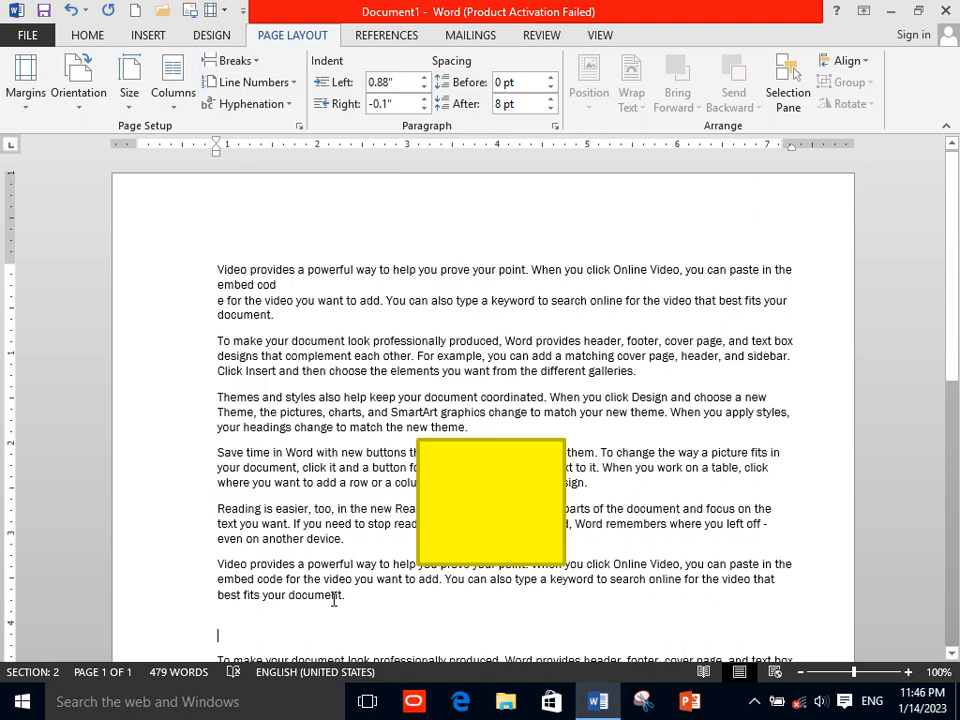
pyautogui.hotkey('ctrl', 'a')
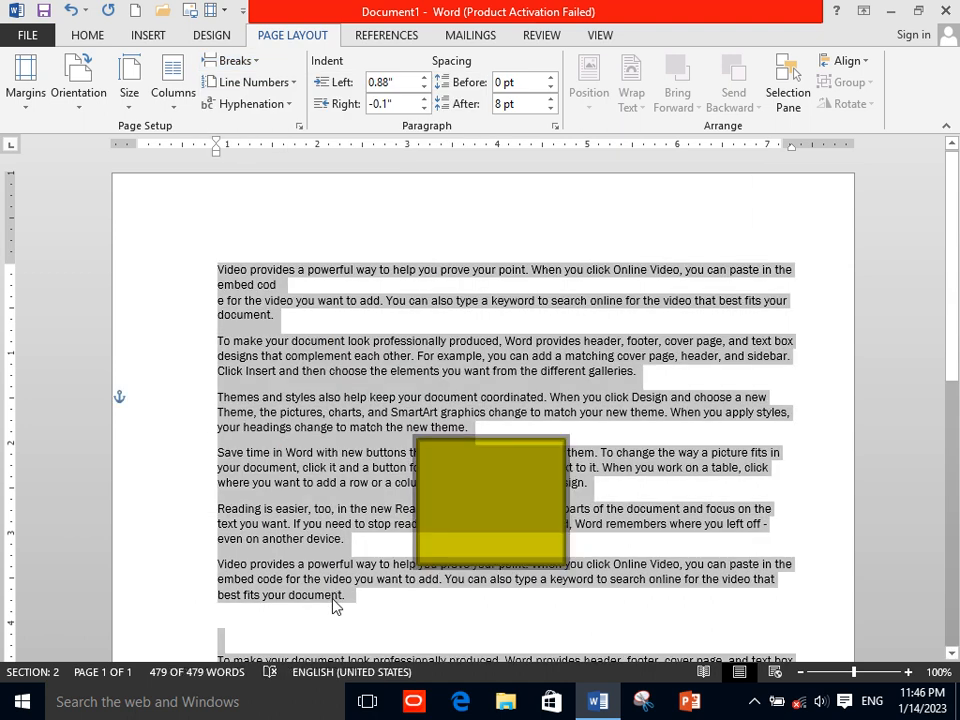
pyautogui.press('Delete')
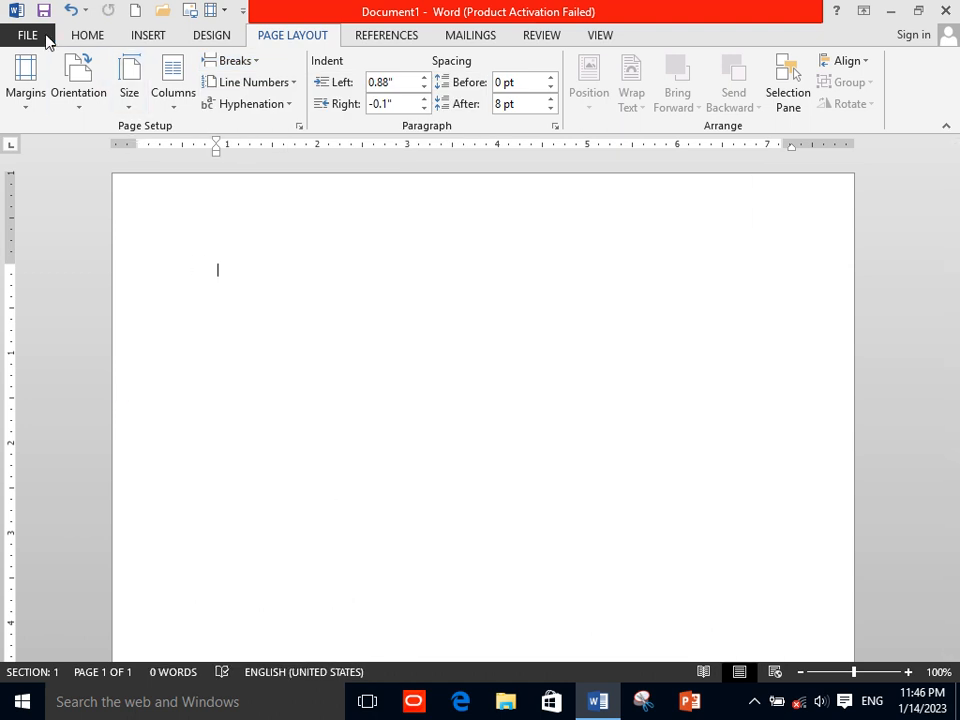
# Turn on Show text boundaries in the advanced Word options
pyautogui.click(40, 36)
pyautogui.click(56, 457)
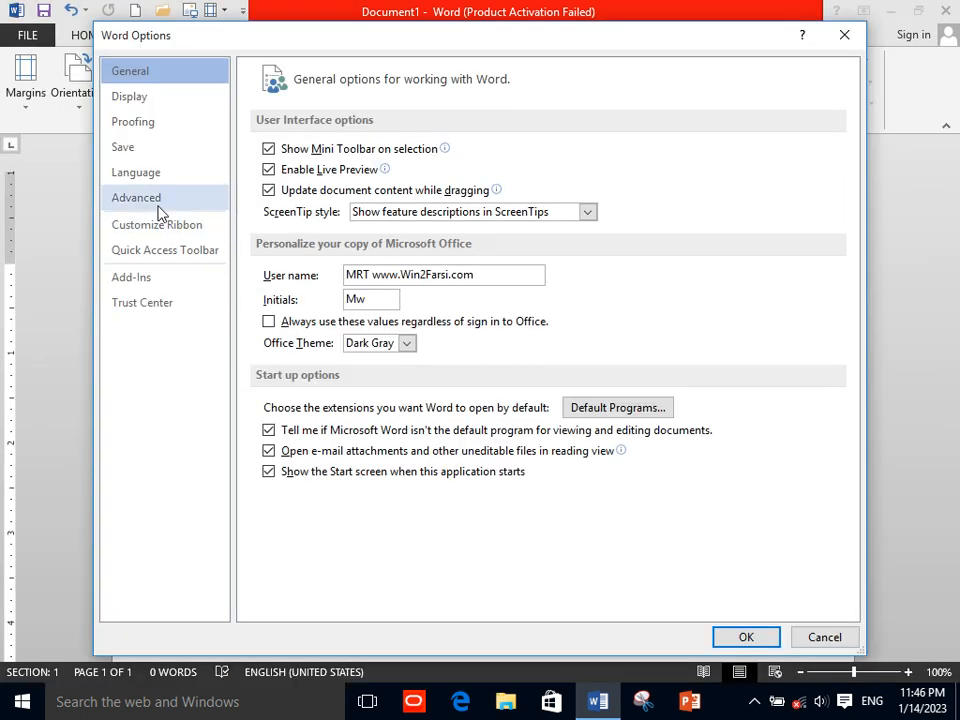
pyautogui.click(158, 201)
pyautogui.moveTo(842, 160); pyautogui.dragTo(853, 317)
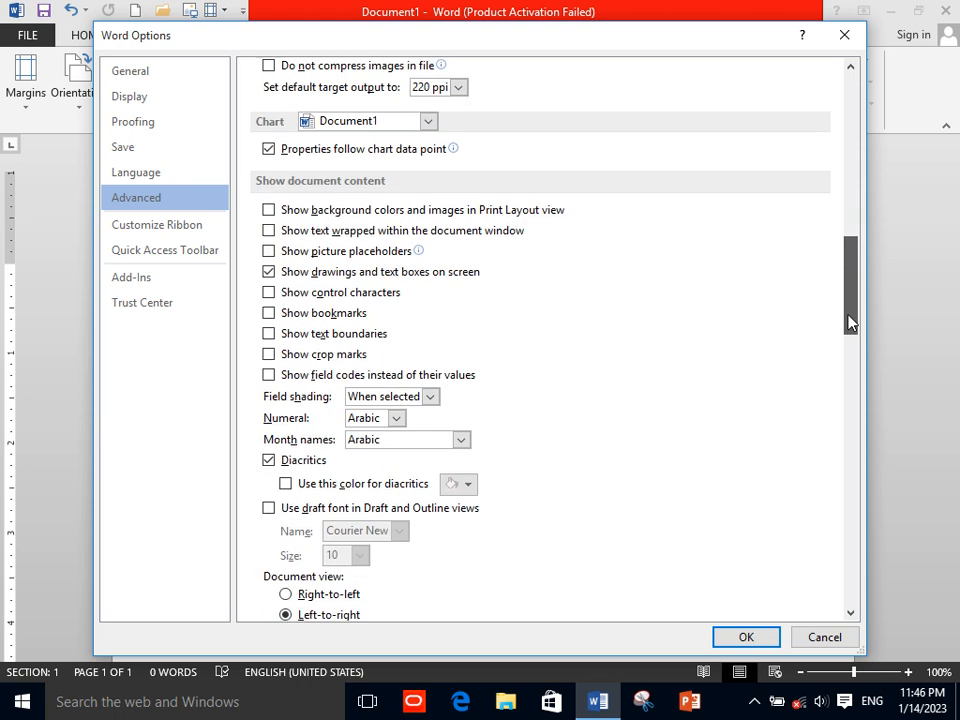
pyautogui.click(345, 335)
pyautogui.click(745, 638)
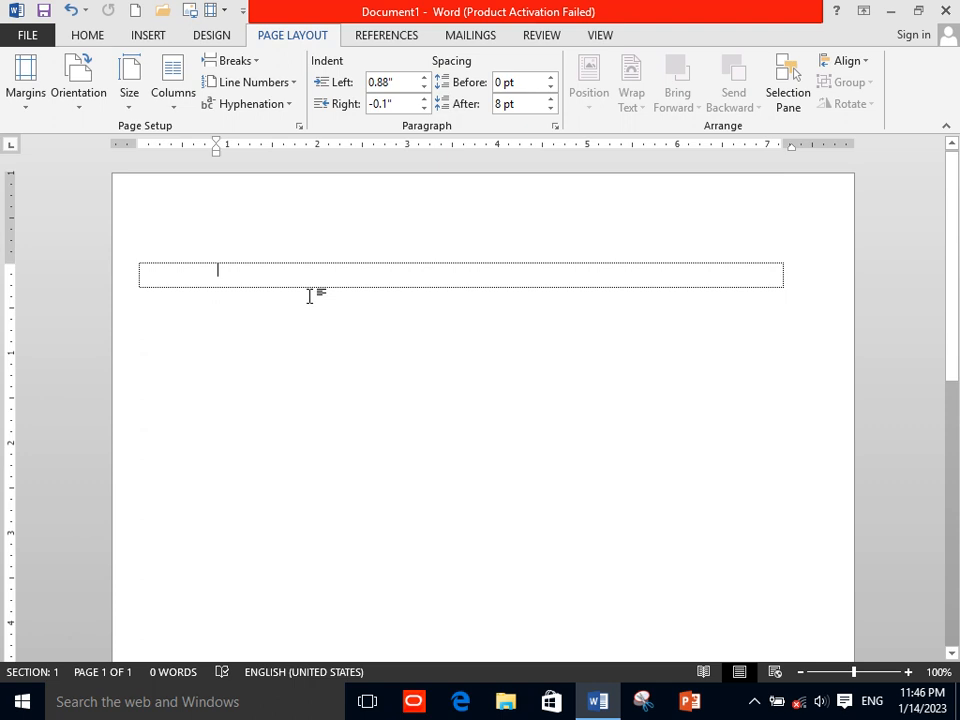
# Generate ten paragraphs of sample text with =rand(10)
pyautogui.write('=rand')
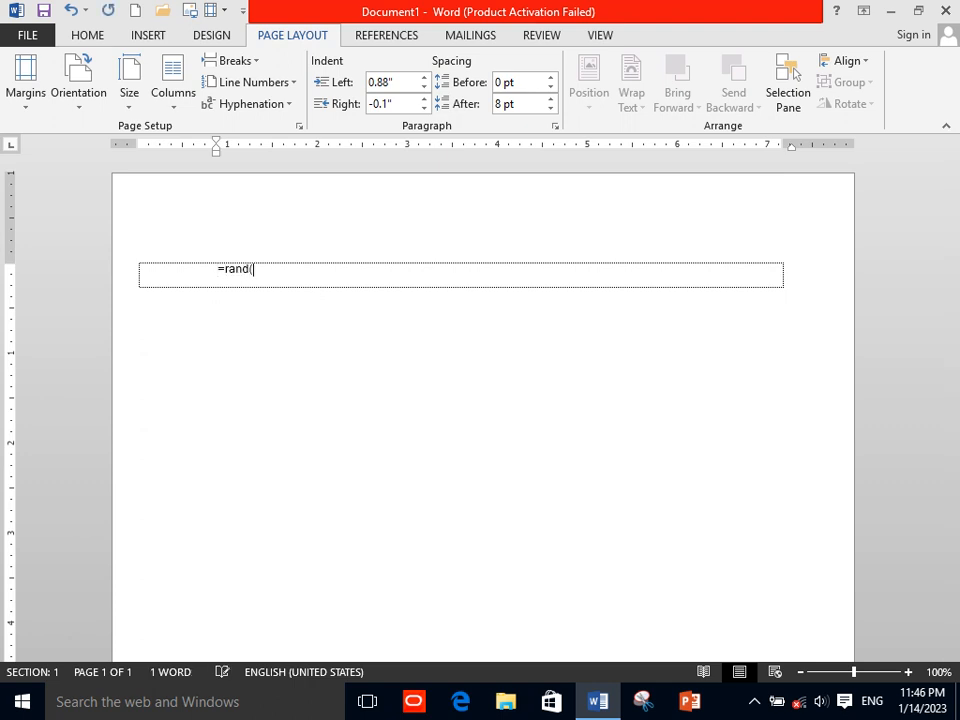
pyautogui.write('(10)')
pyautogui.press('Return')
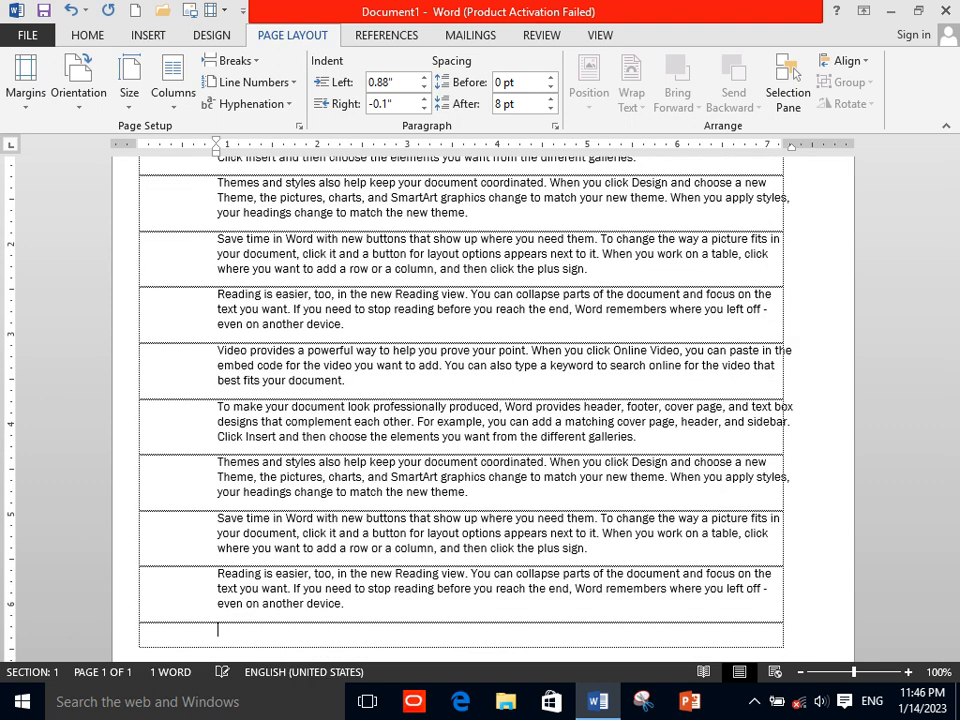
# Insert two continuous section breaks inside the word "row" in the fourth paragraph
pyautogui.scroll(4, 575, 340)
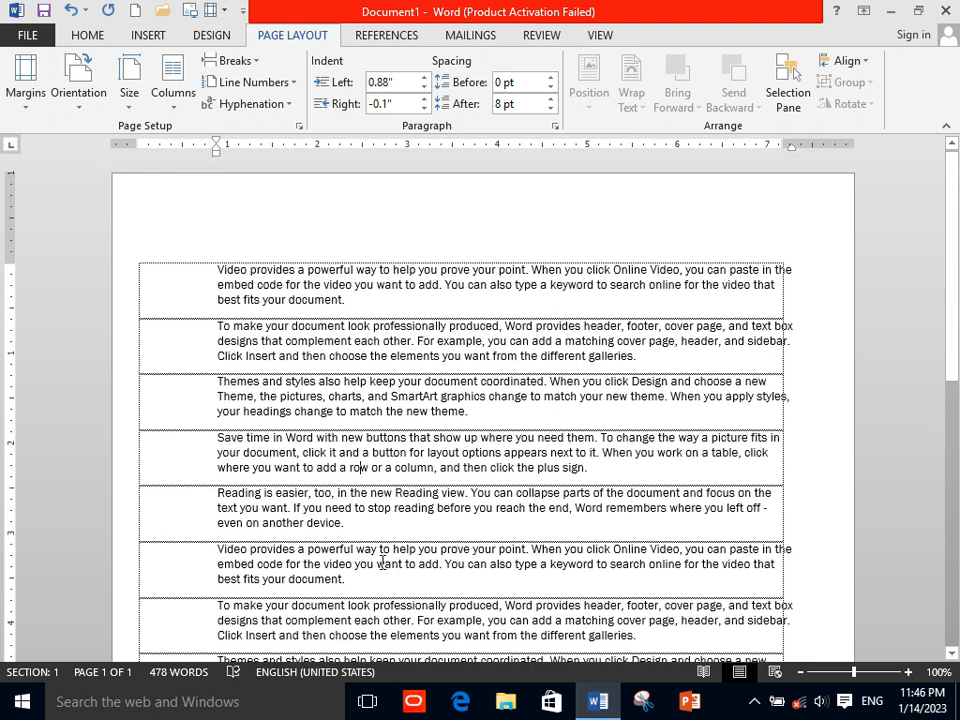
pyautogui.click(232, 61)
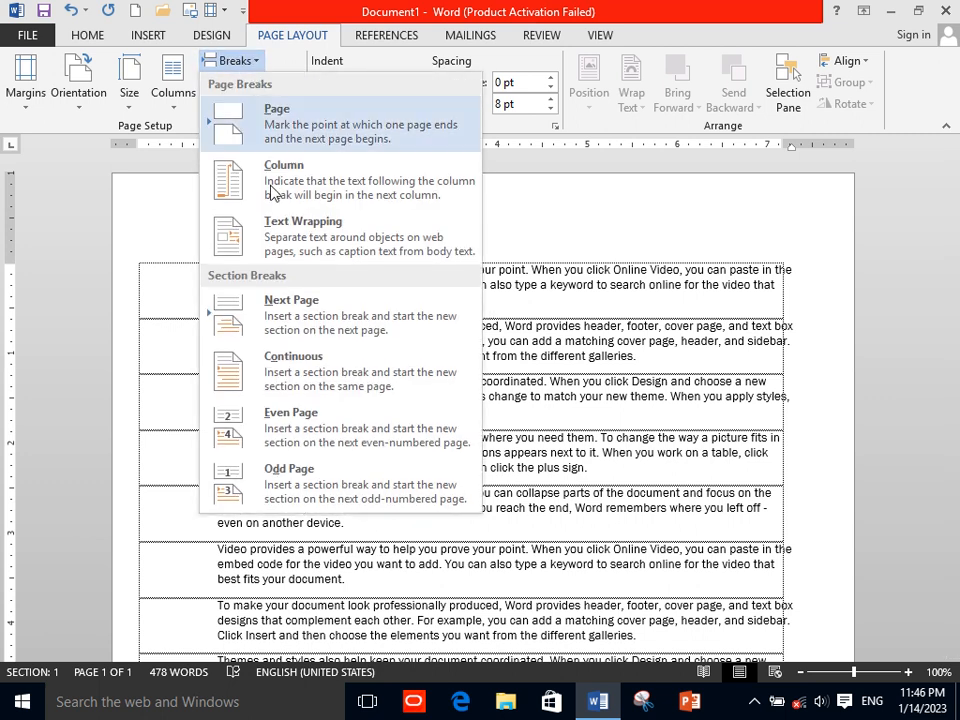
pyautogui.click(314, 356)
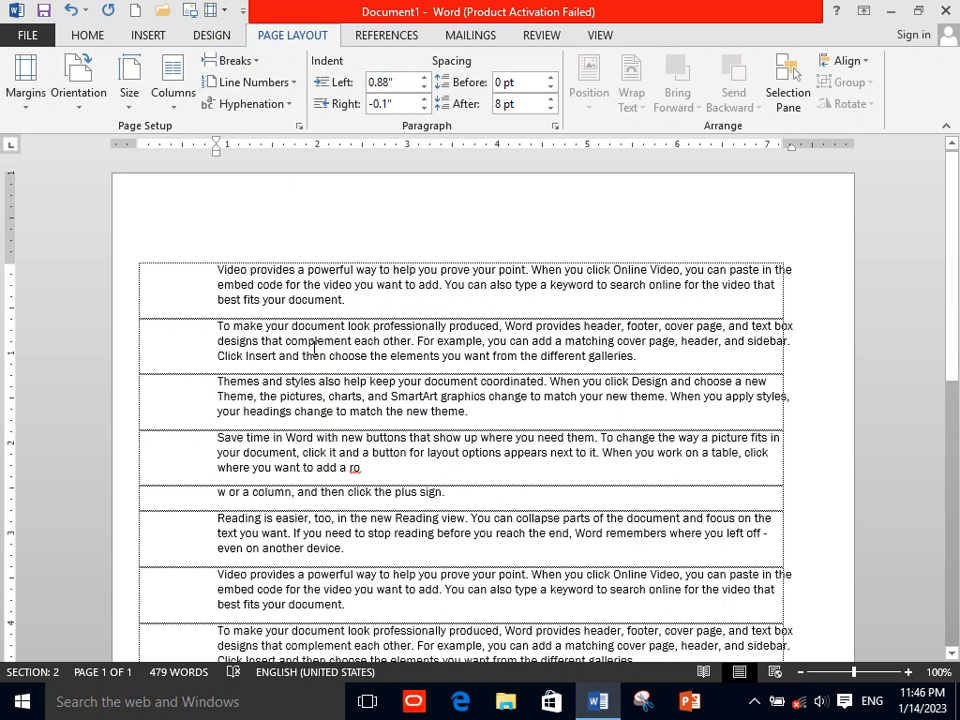
pyautogui.click(228, 82)
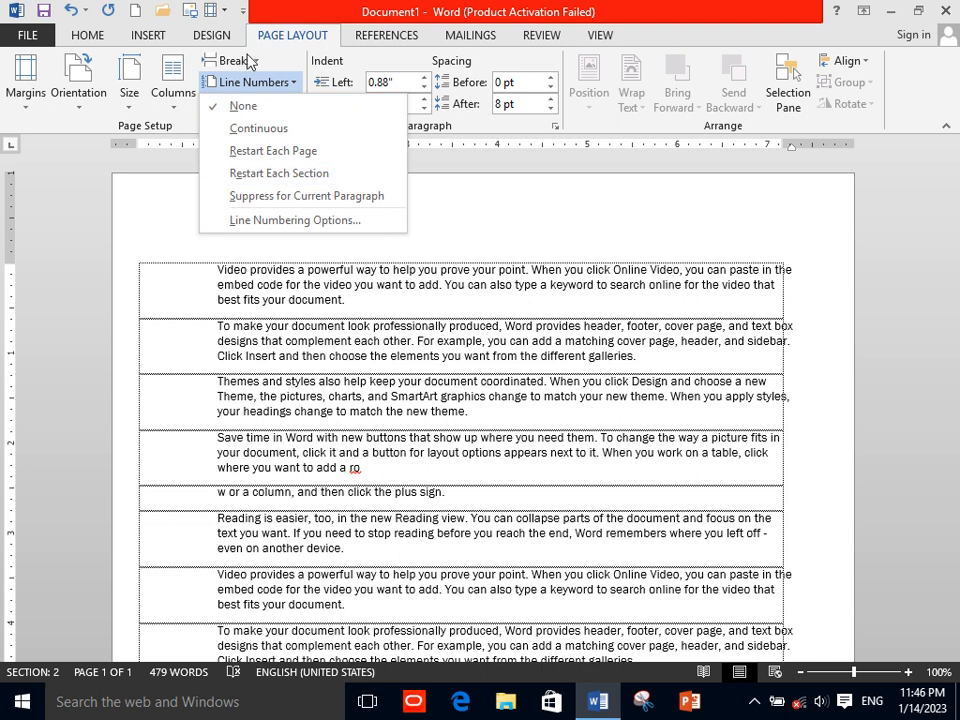
pyautogui.click(249, 60)
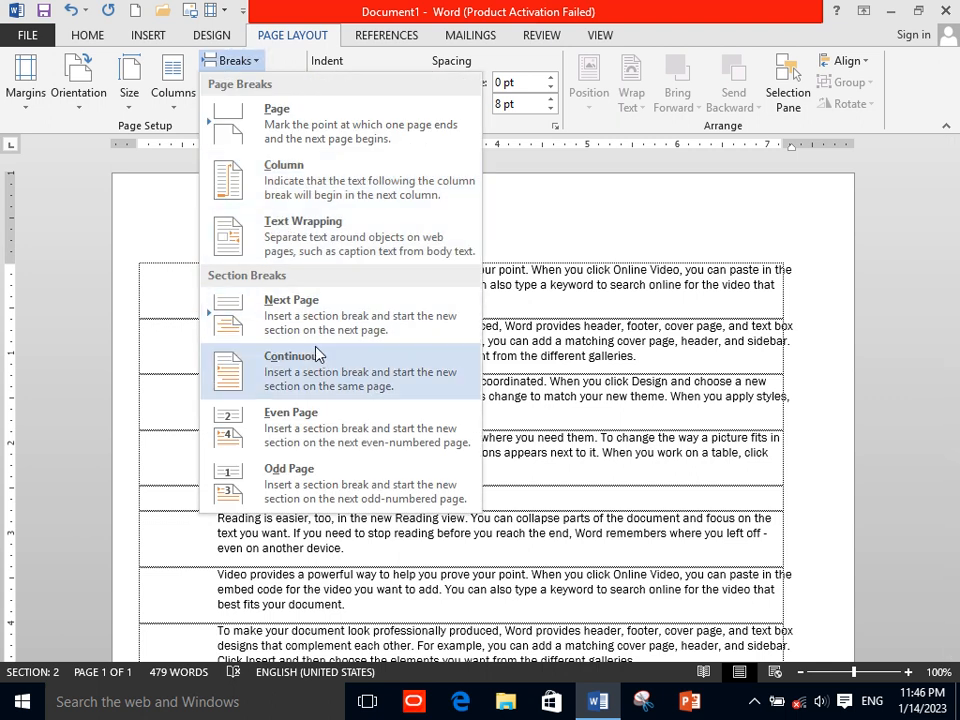
pyautogui.click(316, 354)
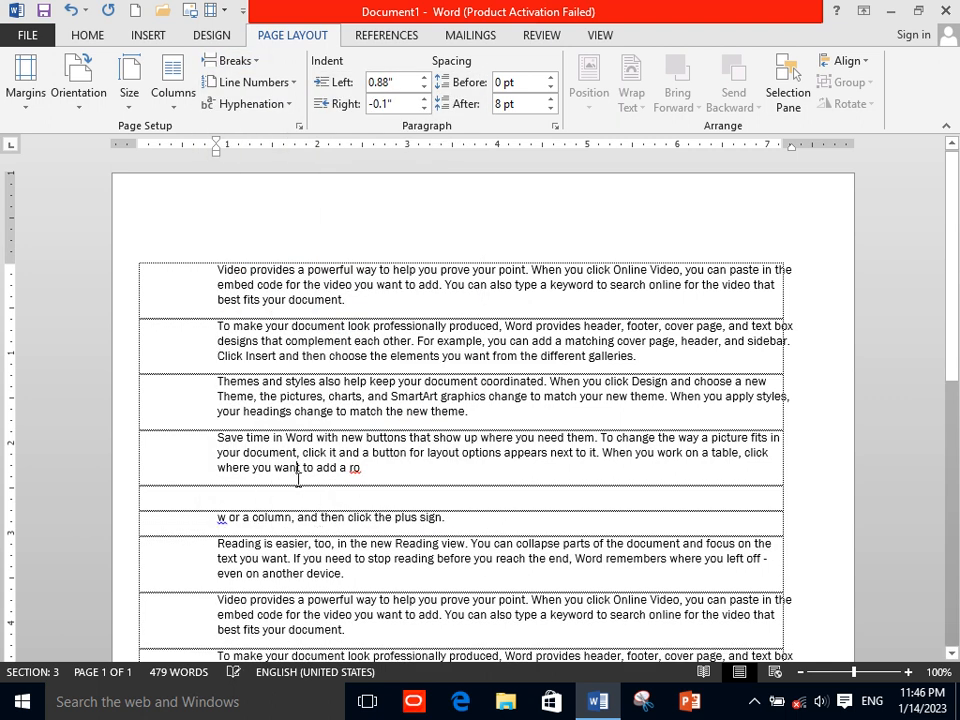
# Insert two even-page section breaks at the blank line before "w or a column, and then click the plus sign."
pyautogui.click(288, 410)
pyautogui.click(240, 66)
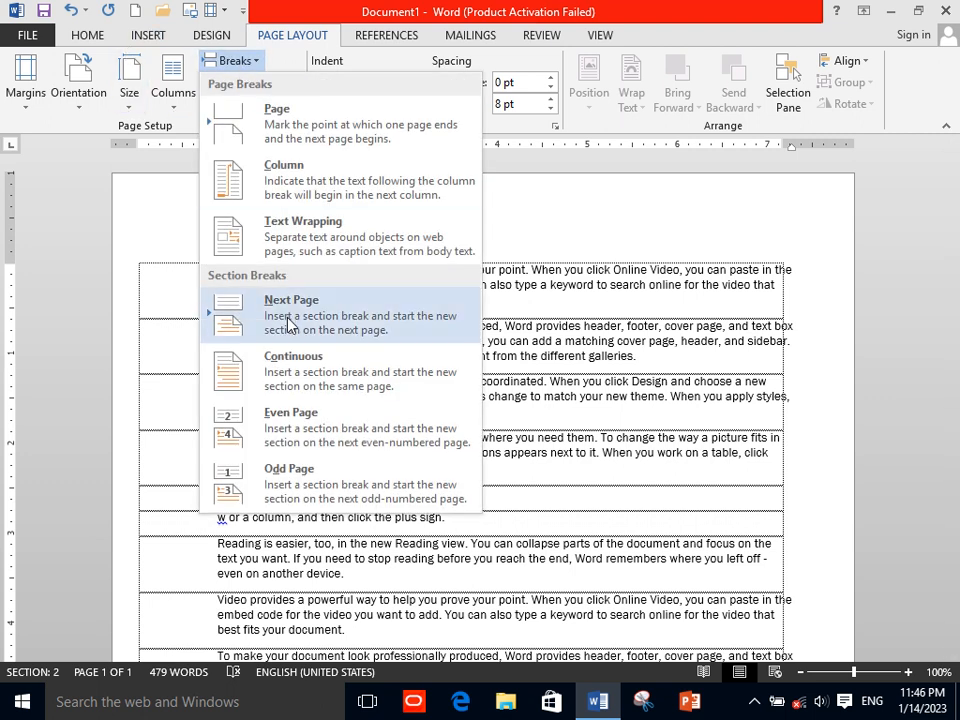
pyautogui.click(308, 432)
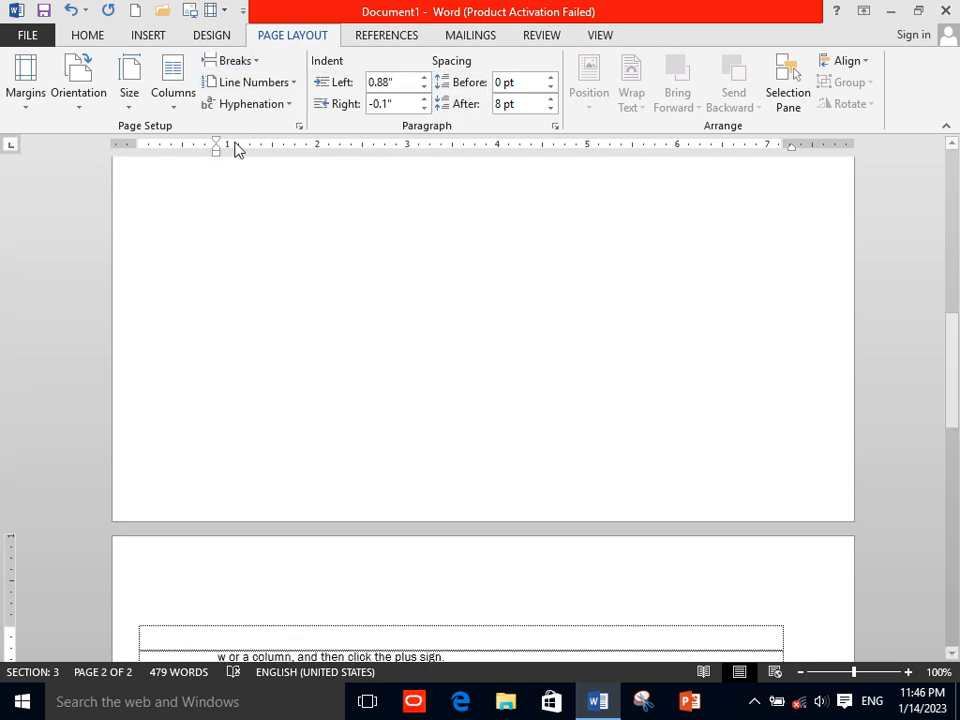
pyautogui.click(236, 61)
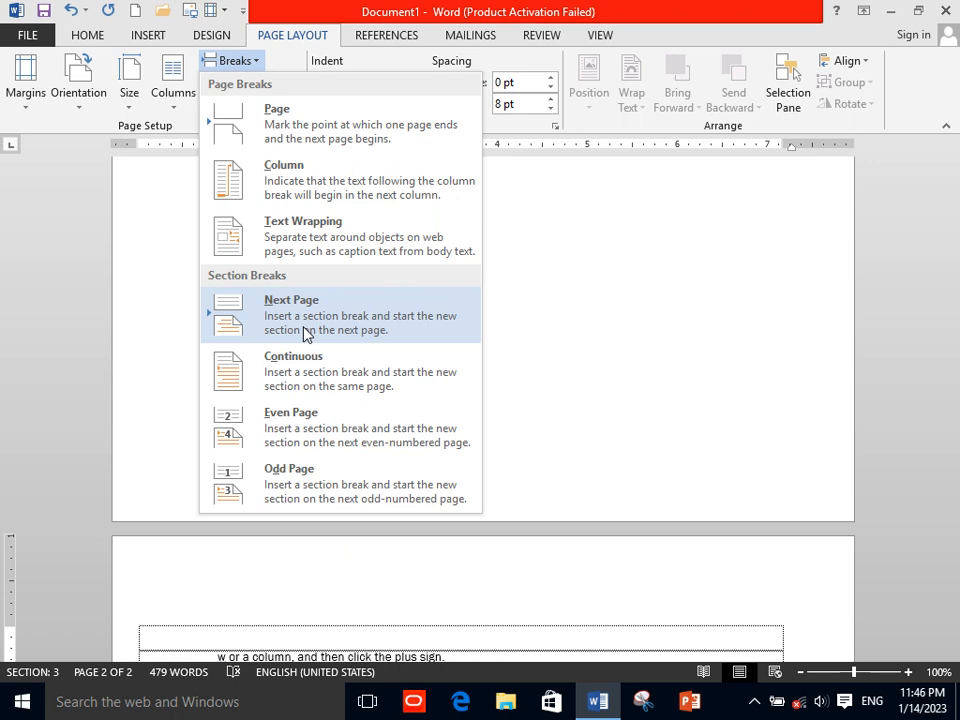
pyautogui.click(296, 421)
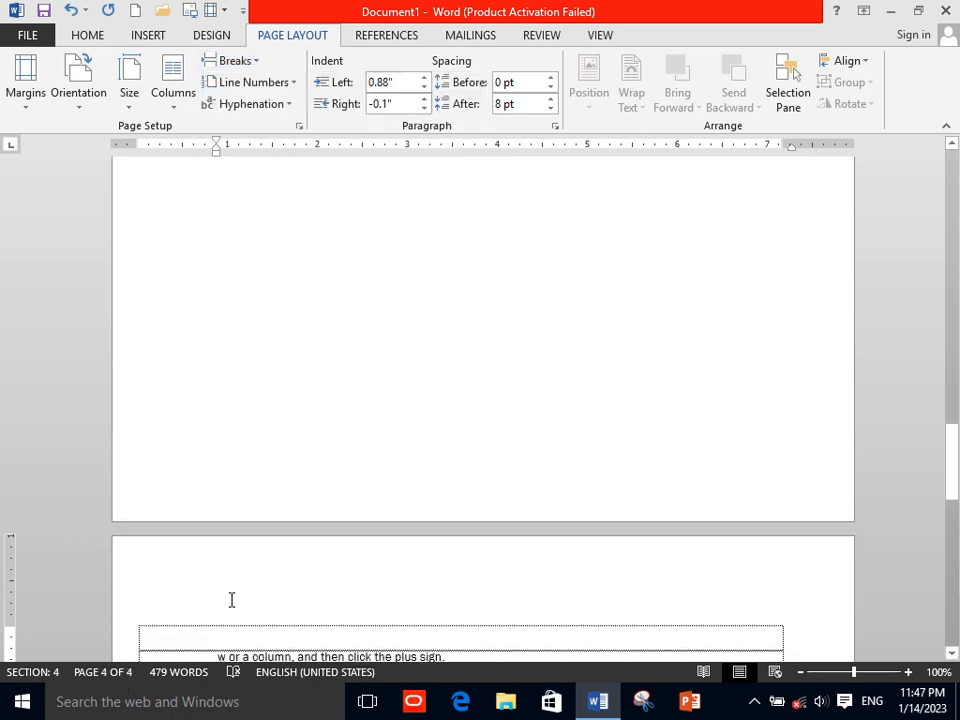
# Insert a next-page section break and an odd-page section break at the blank line before "w or a column"
pyautogui.click(236, 61)
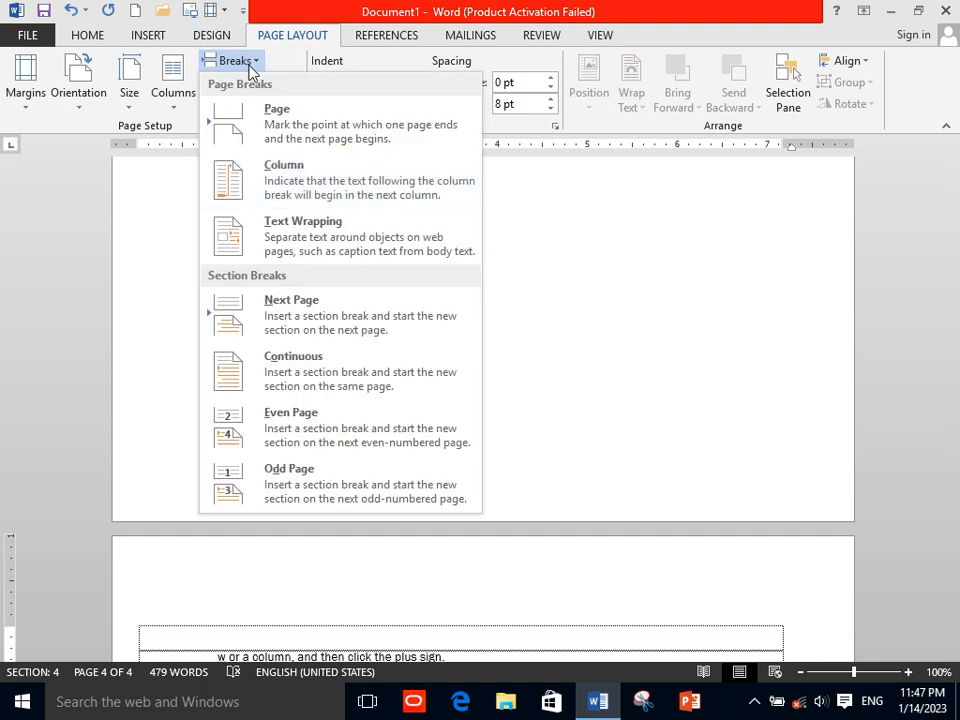
pyautogui.click(282, 308)
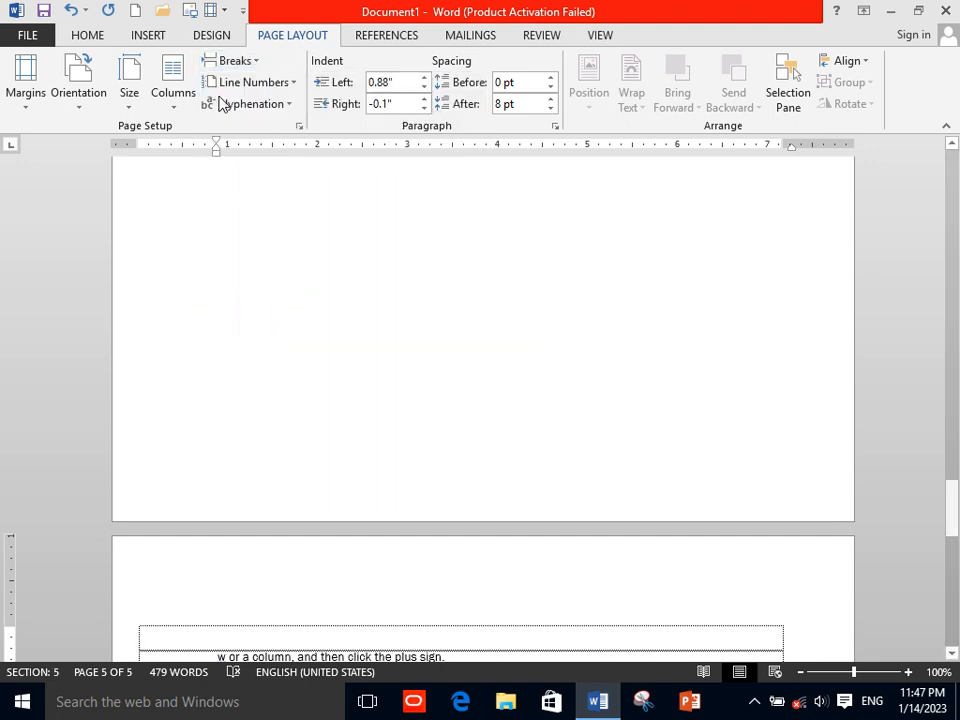
pyautogui.click(228, 64)
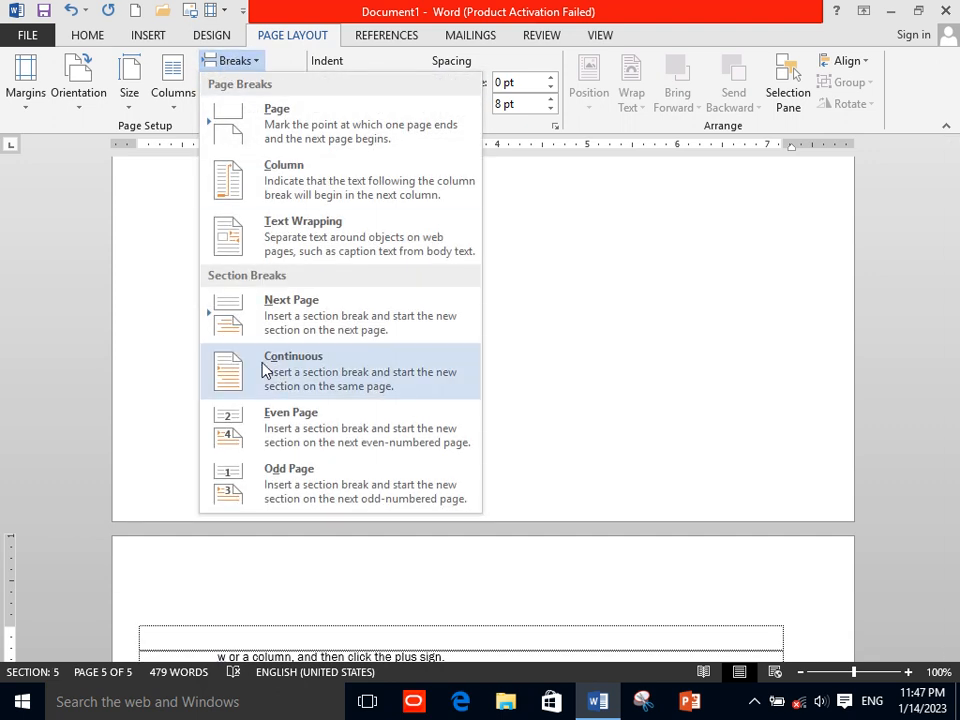
pyautogui.click(282, 472)
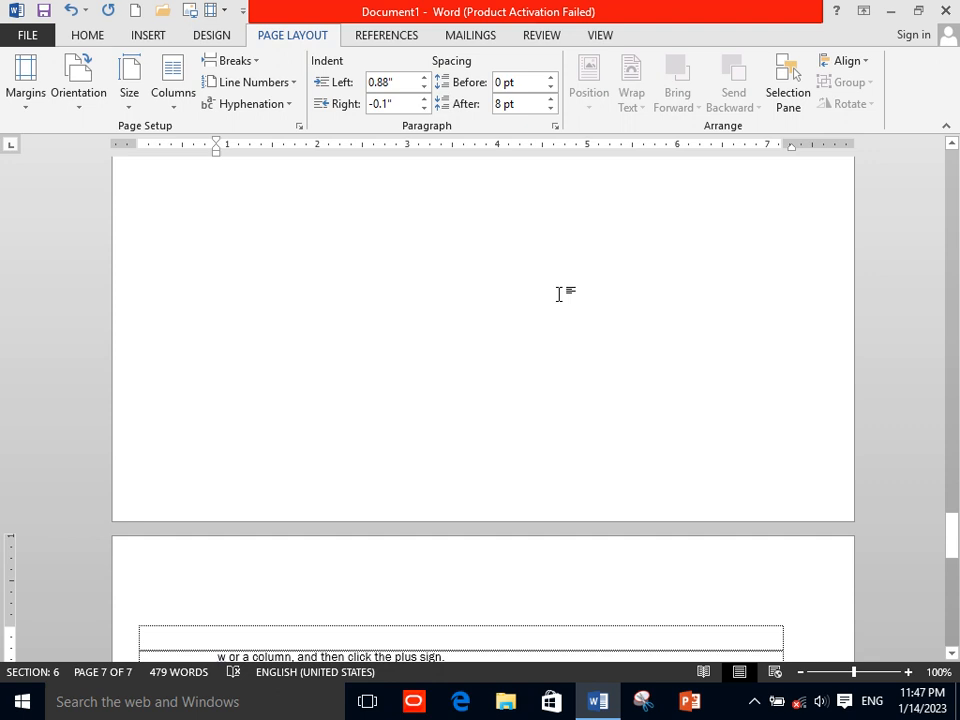
# Clear all the sample text and section breaks from the document
pyautogui.click(280, 86)
pyautogui.click(315, 301)
pyautogui.hotkey('ctrl', 'a')
pyautogui.press('Delete')
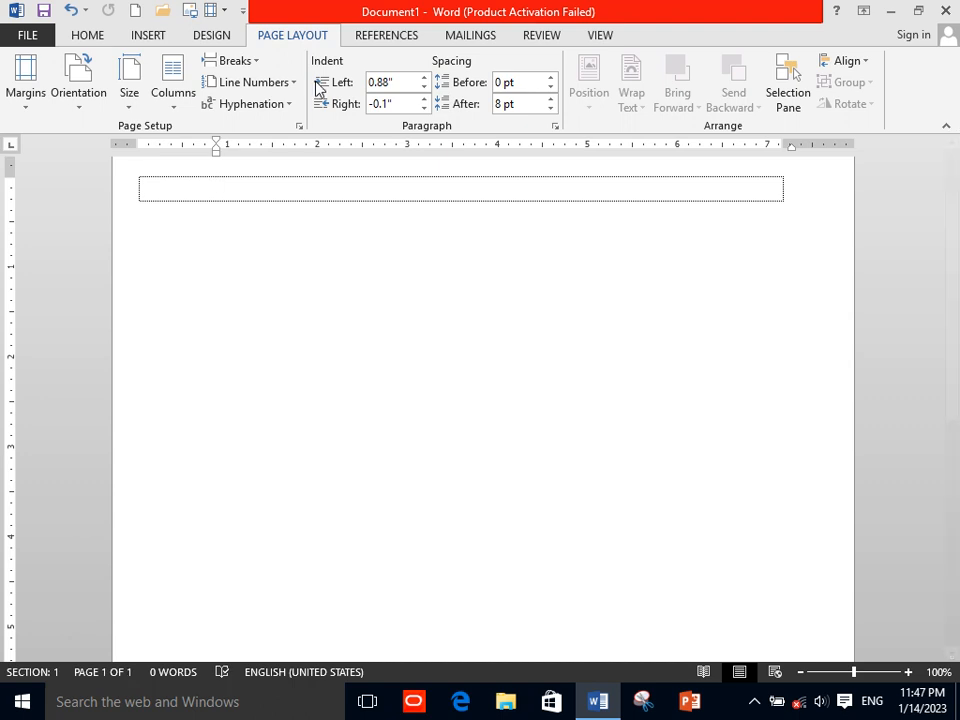
# Turn on continuous line numbering and enter "1" on the first line followed by eleven blank lines
pyautogui.click(265, 84)
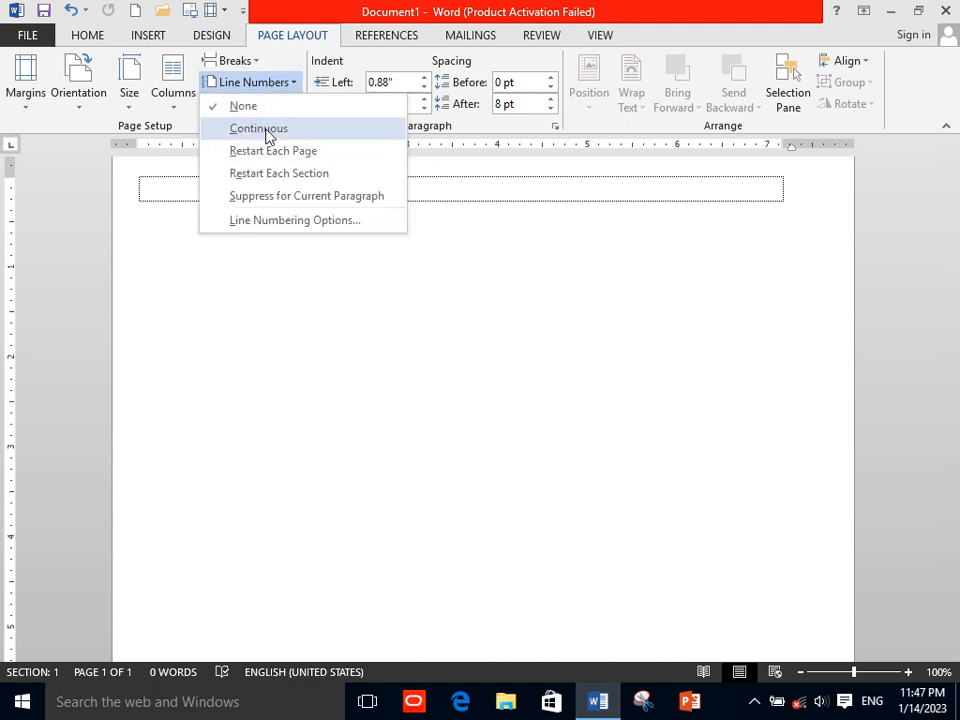
pyautogui.click(266, 134)
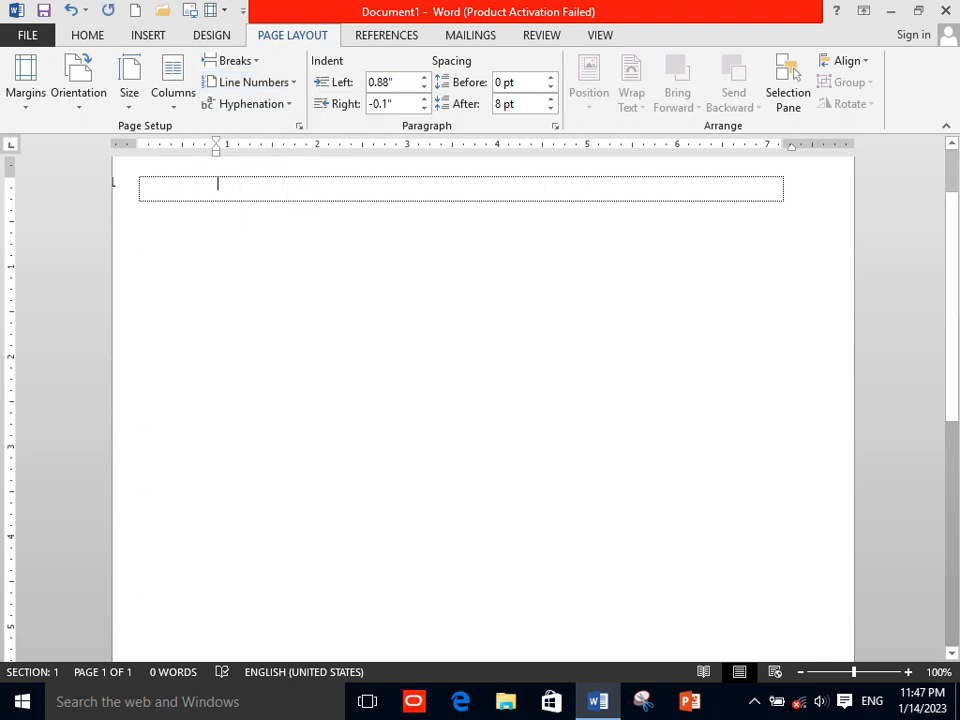
pyautogui.write('1')
pyautogui.press('Return')
pyautogui.press('Return')
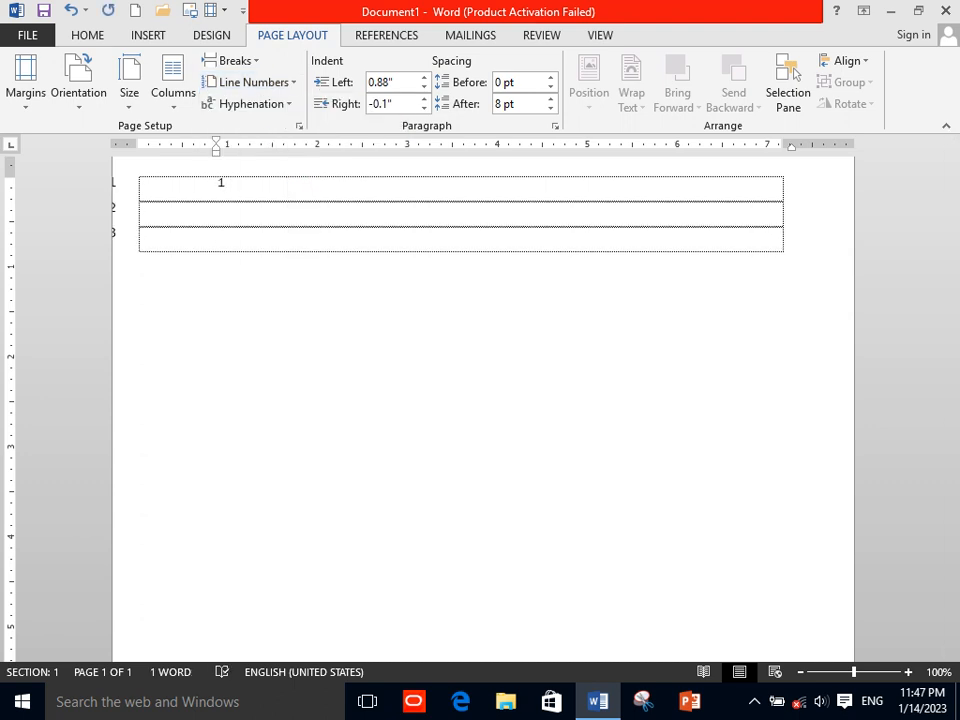
pyautogui.press('Return')
pyautogui.press('Return')
pyautogui.press('Return')
pyautogui.press('Return')
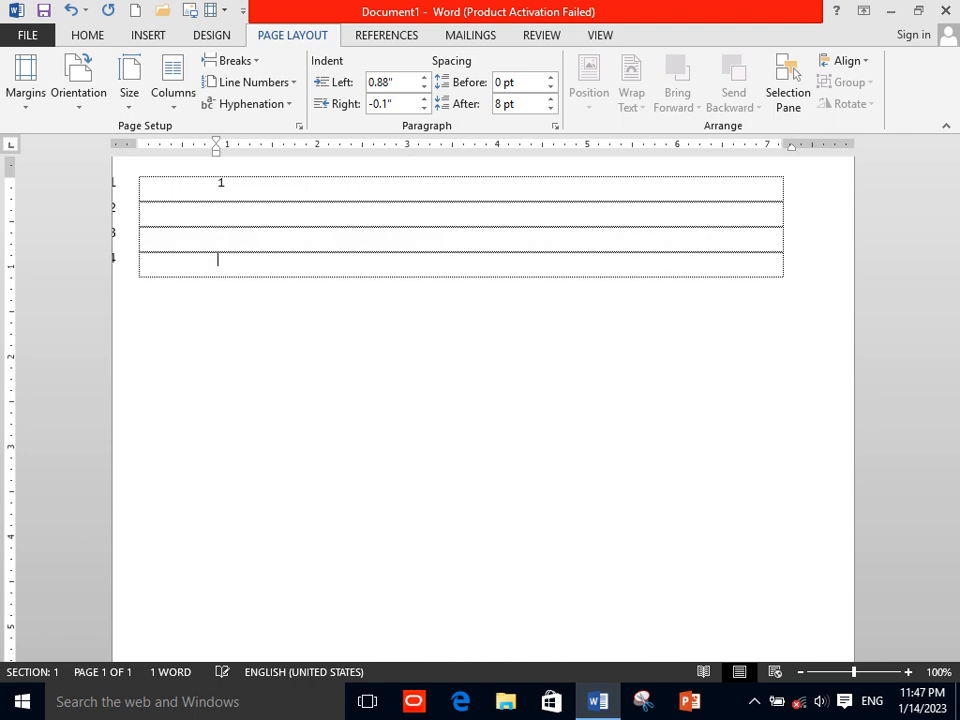
pyautogui.press('Return')
pyautogui.press('Return')
pyautogui.press('Return')
pyautogui.press('Return')
pyautogui.press('Return')
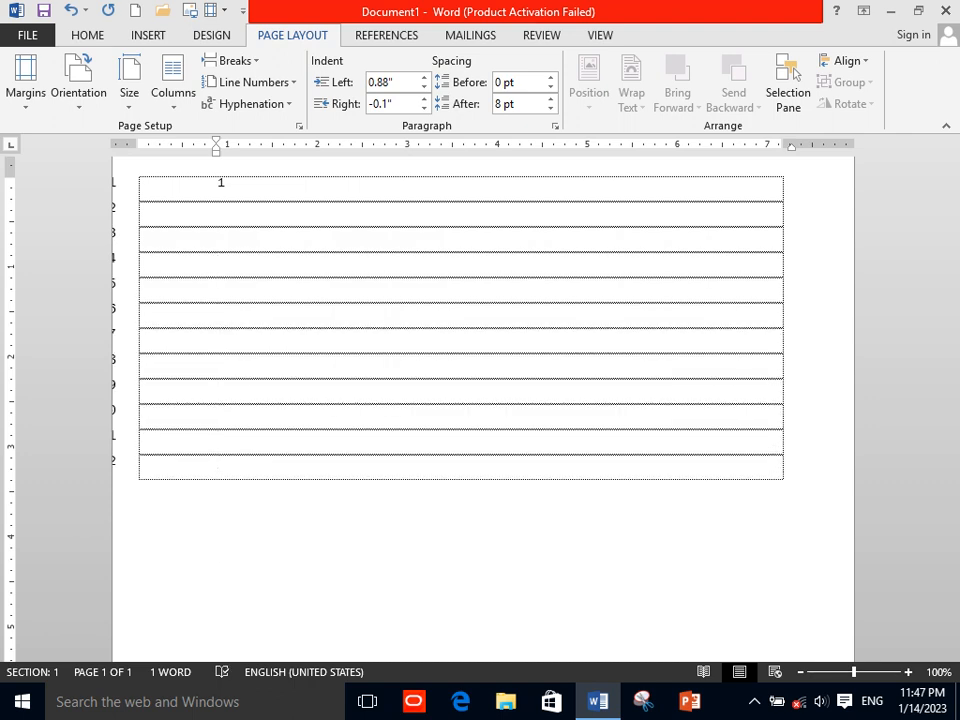
# Move the left page margin inward by about 0.25 inch to make room for the line numbers
pyautogui.click(233, 149)
pyautogui.moveTo(135, 148); pyautogui.dragTo(158, 145)
pyautogui.click(200, 339)
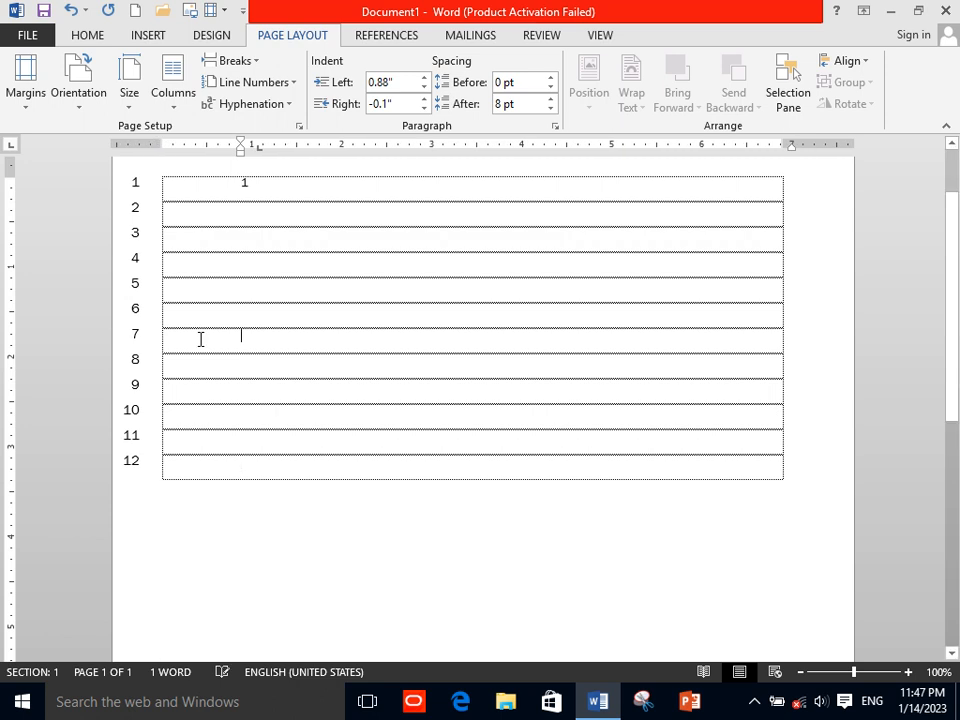
# Add blank numbered lines until the text runs onto the second page and reaches line 43
pyautogui.press('Return')
pyautogui.press('Return')
pyautogui.press('Return')
pyautogui.press('Return')
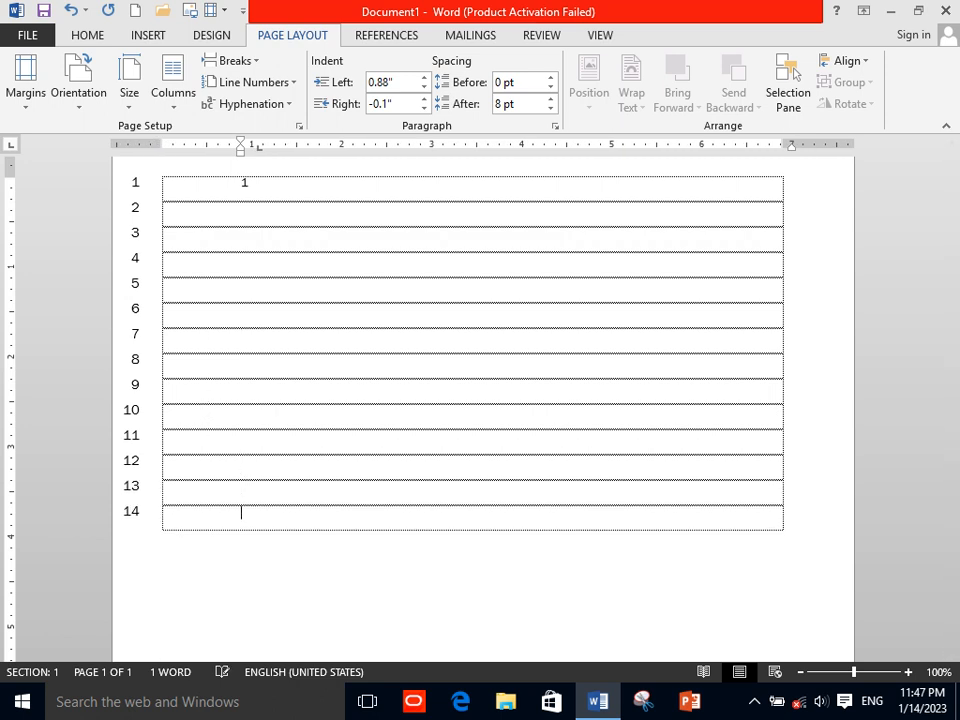
pyautogui.press('Return')
pyautogui.press('Return')
pyautogui.press('Return')
pyautogui.press('Return')
pyautogui.press('Return')
pyautogui.press('Return')
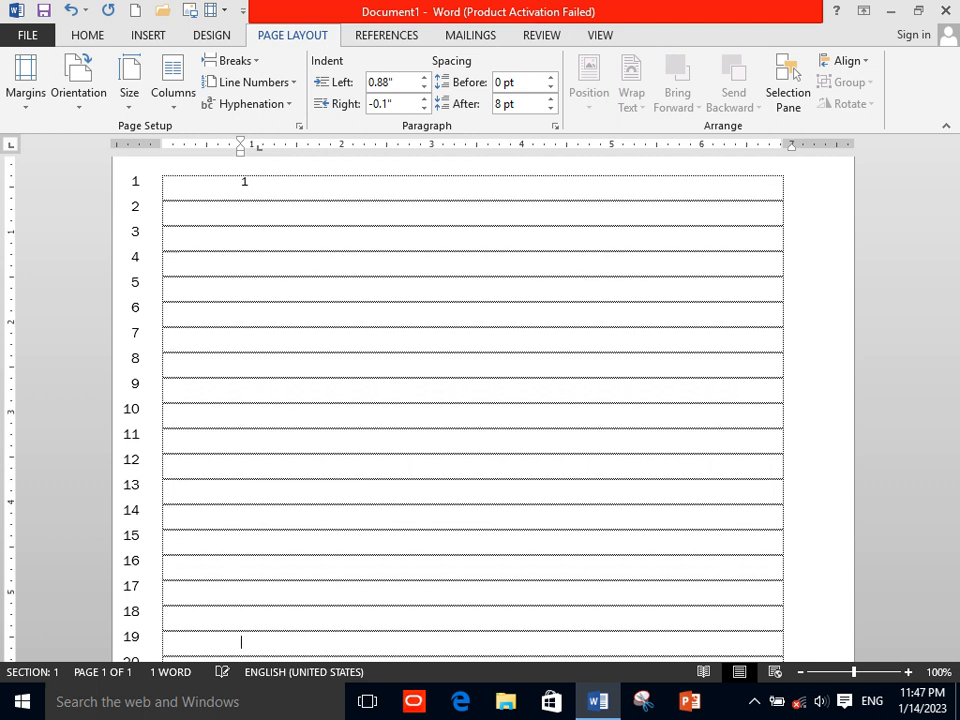
pyautogui.press('Return')
pyautogui.press('Return')
pyautogui.press('Return')
pyautogui.press('Return')
pyautogui.press('Return')
pyautogui.press('Return')
pyautogui.press('Return')
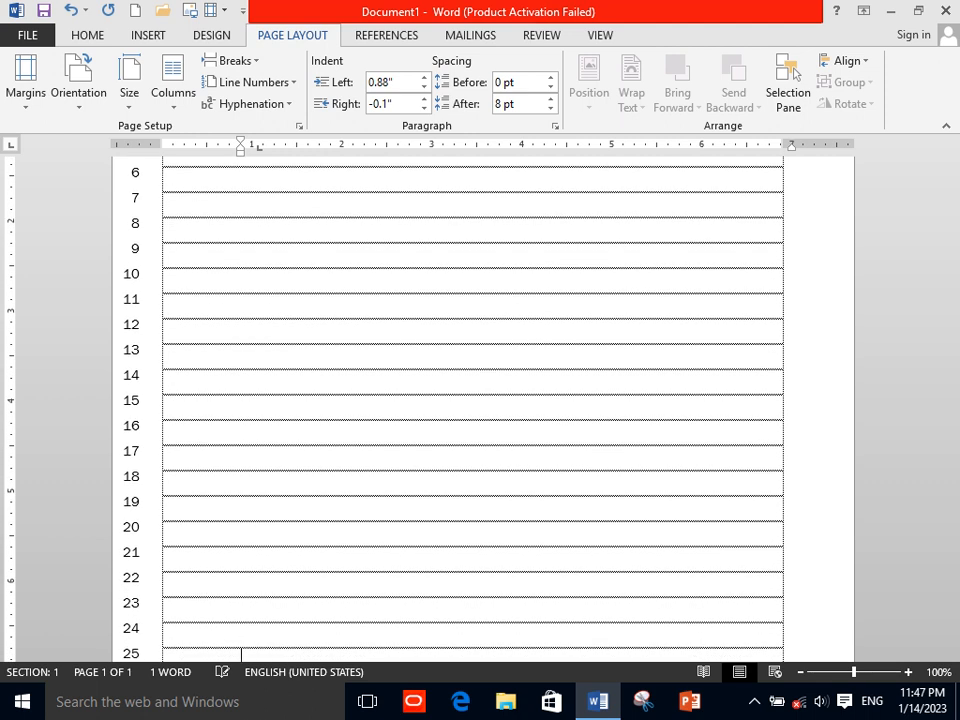
pyautogui.press('Return')
pyautogui.press('Return')
pyautogui.press('Return')
pyautogui.press('Return')
pyautogui.press('Return')
pyautogui.press('Return')
pyautogui.press('Return')
pyautogui.press('Return')
pyautogui.press('Return')
pyautogui.press('Return')
pyautogui.press('Return')
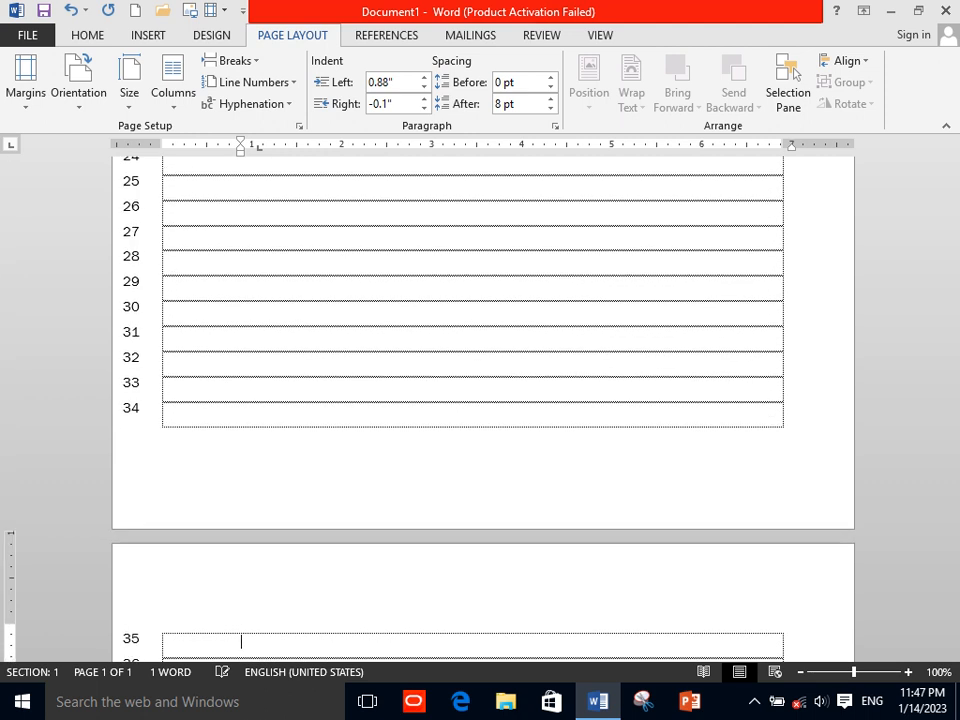
pyautogui.press('Return')
pyautogui.press('Return')
pyautogui.press('Return')
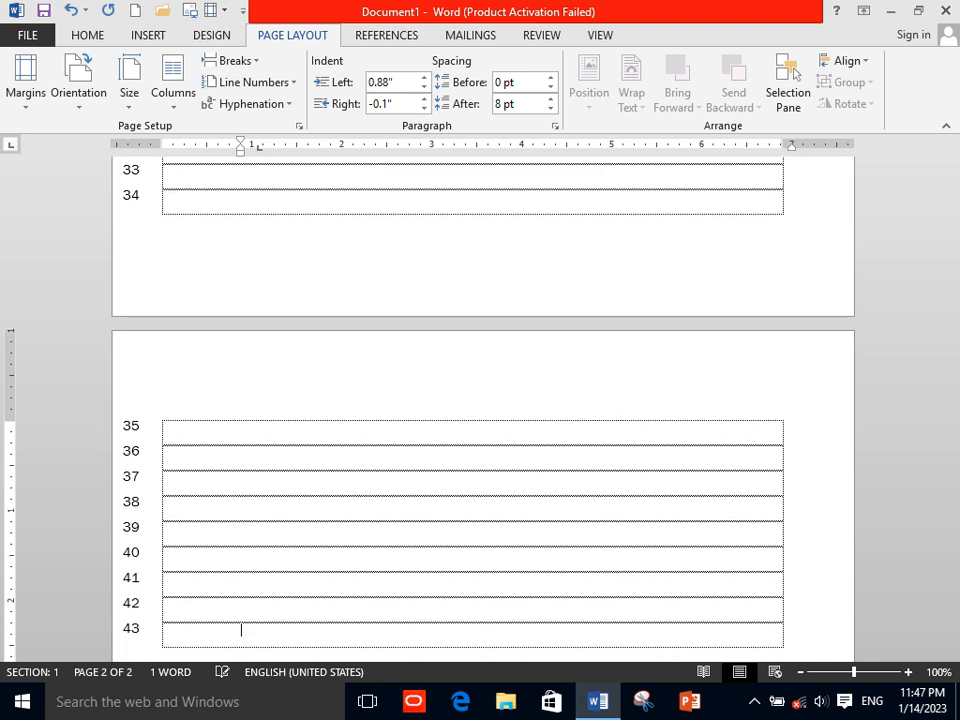
# Switch the line numbering to restart each page, and change it to restart each section
pyautogui.click(242, 83)
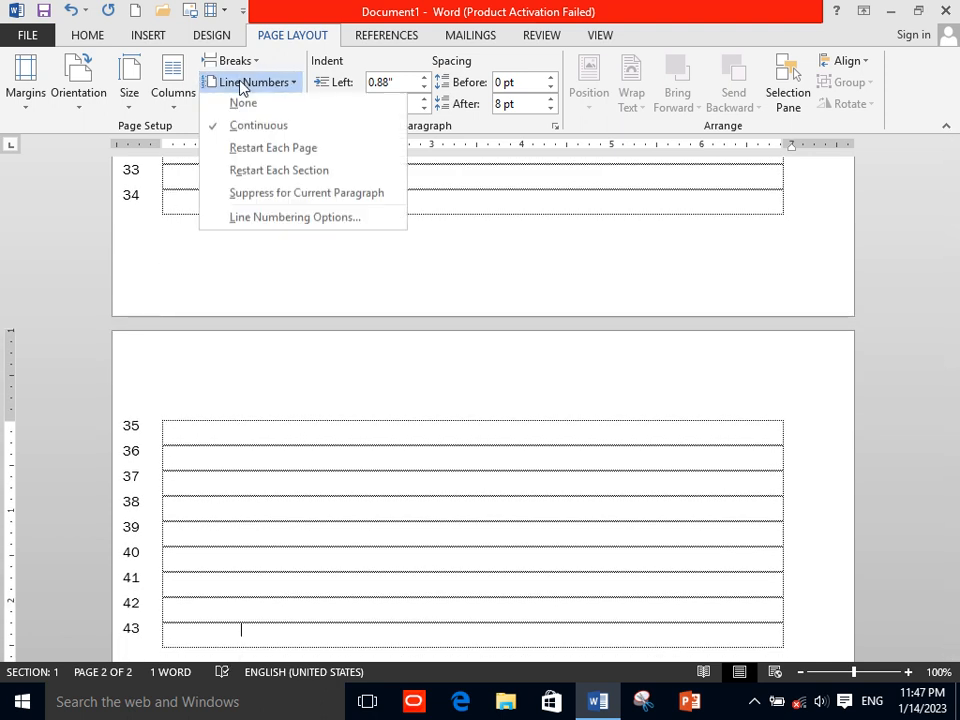
pyautogui.click(260, 152)
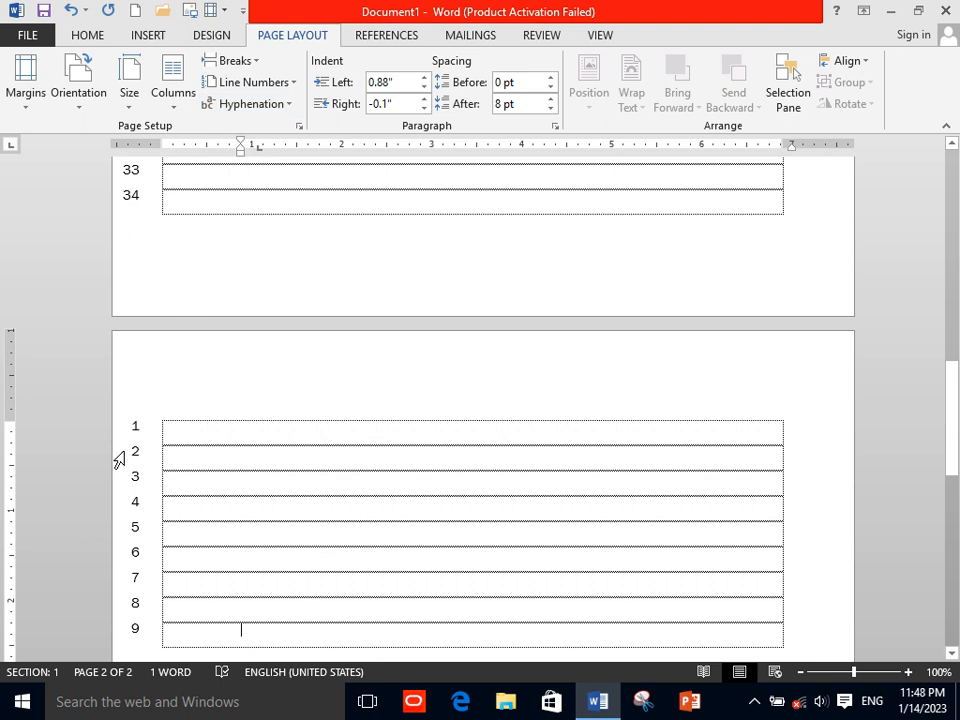
pyautogui.click(243, 82)
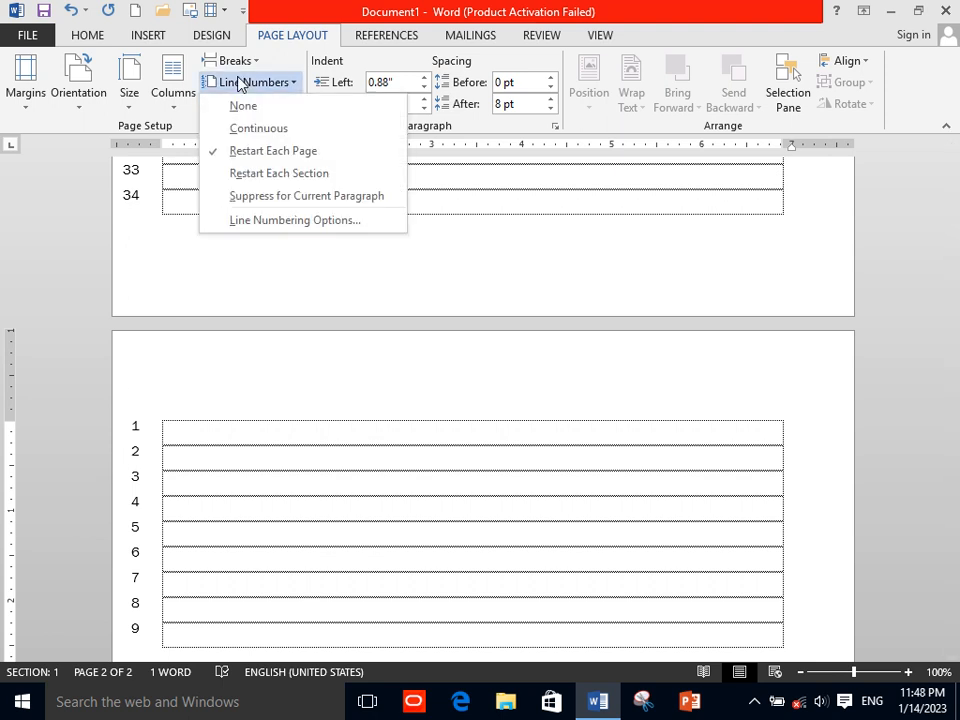
pyautogui.click(272, 176)
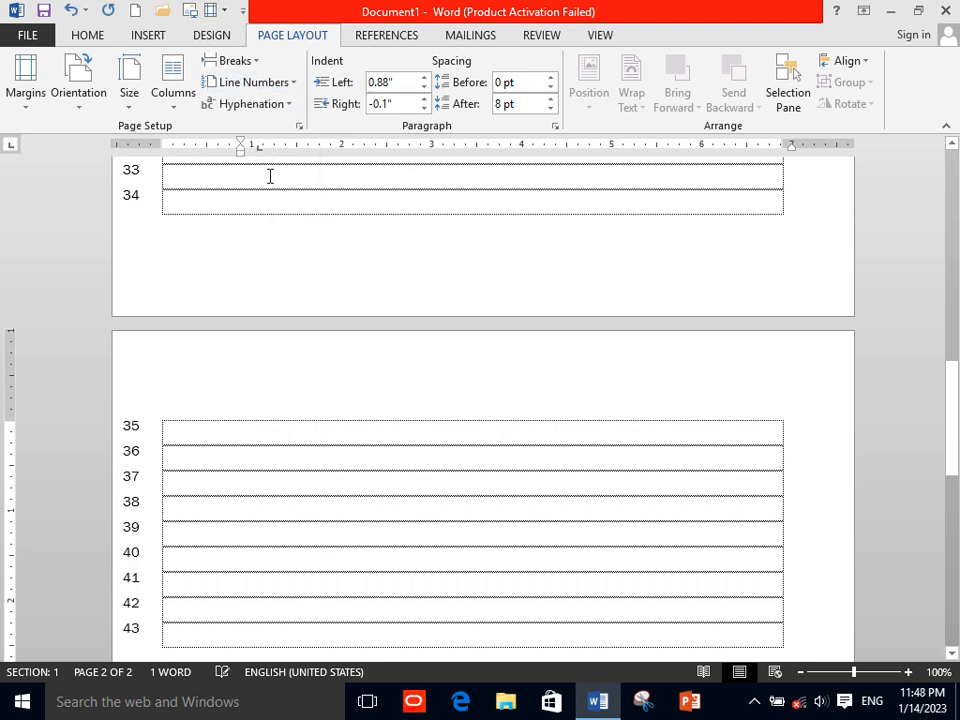
# Add two blank lines at the end of the document and undo the stray extra lines inserted below them
pyautogui.press('Return')
pyautogui.press('Return')
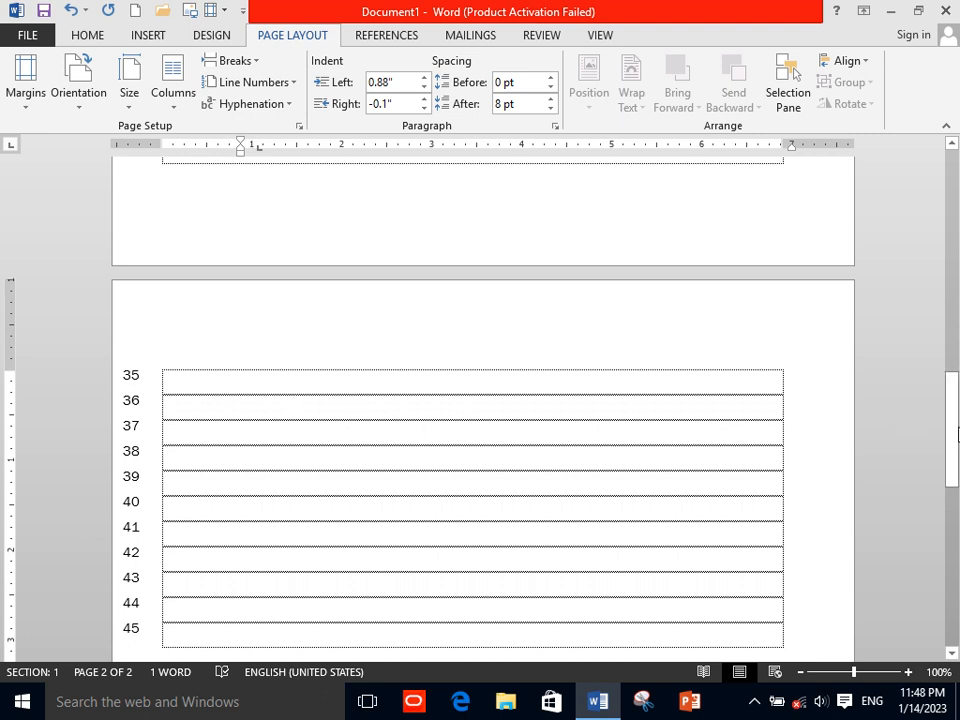
pyautogui.scroll(-4, 838, 442)
pyautogui.doubleClick(440, 493)
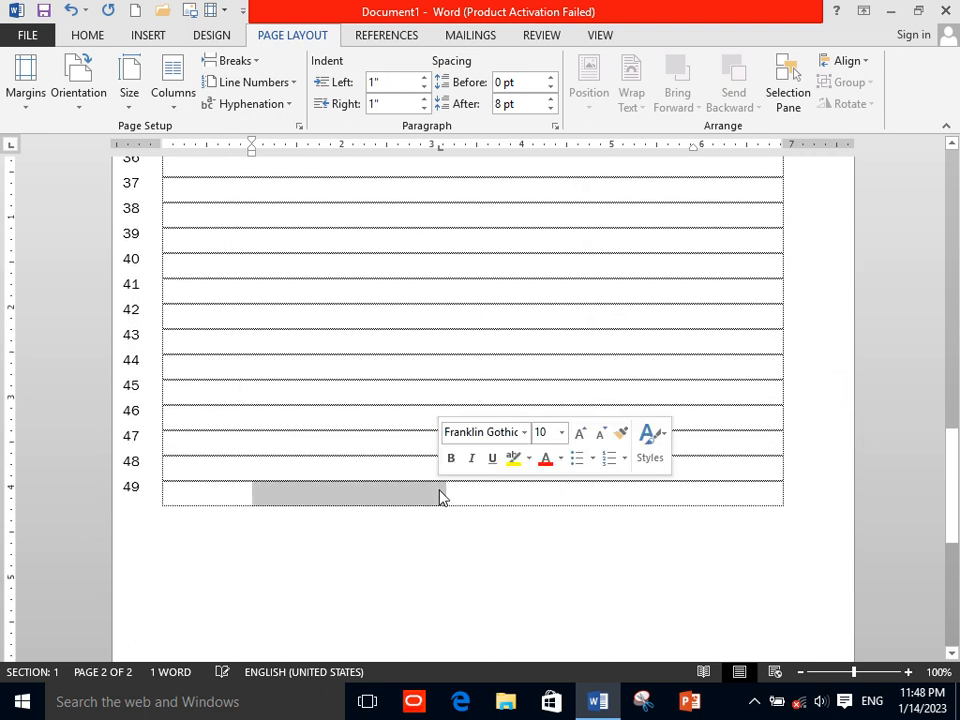
pyautogui.hotkey('ctrl', 'z')
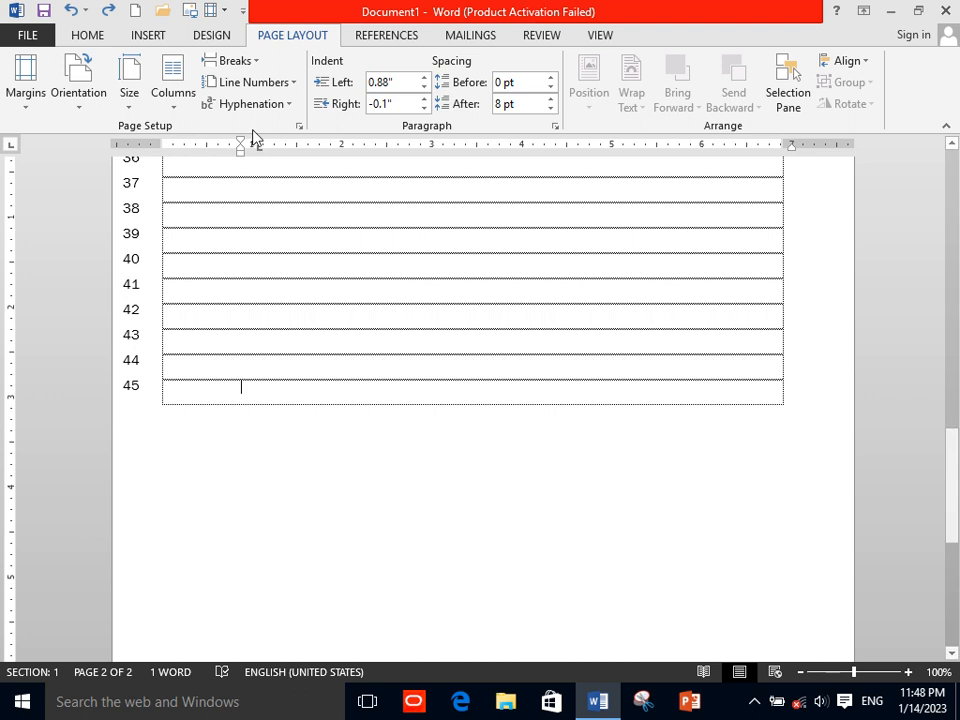
# Suppress line numbering for the last paragraph and add three blank lines below it
pyautogui.click(248, 84)
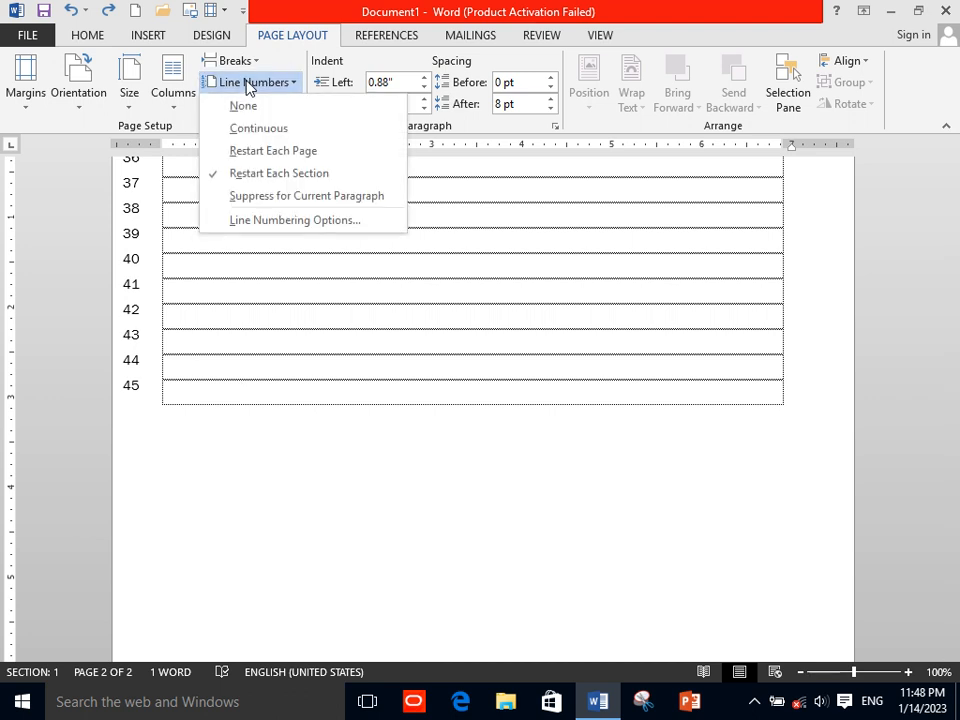
pyautogui.click(254, 200)
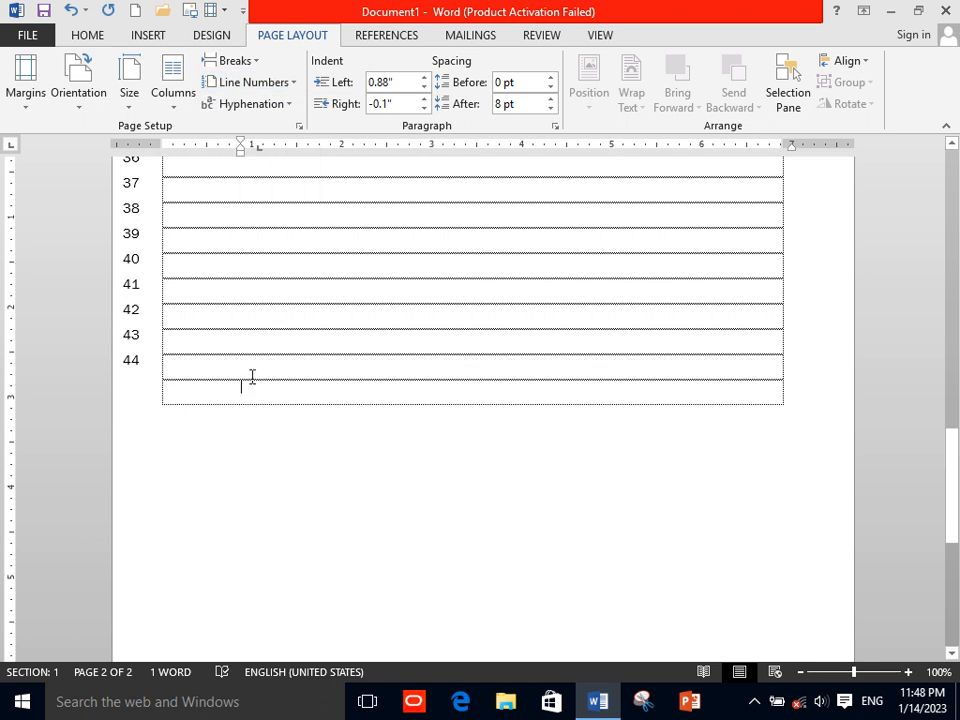
pyautogui.press('Return')
pyautogui.press('Return')
pyautogui.press('Return')
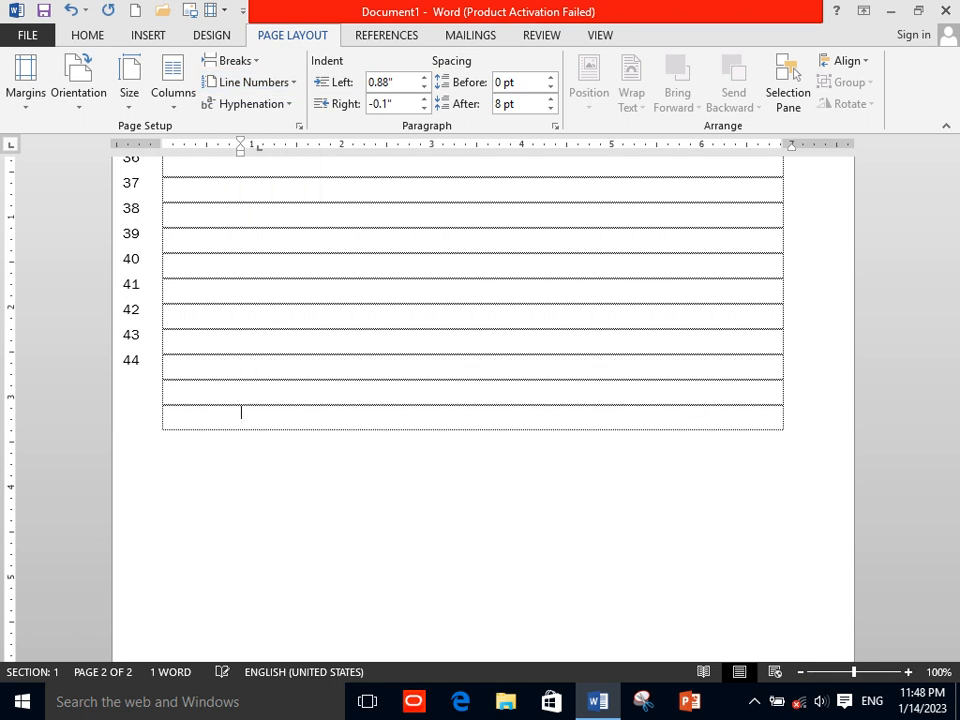
# Review the margins, paper and layout settings reached from the line numbering options, and leave them without changes
pyautogui.click(253, 84)
pyautogui.click(274, 220)
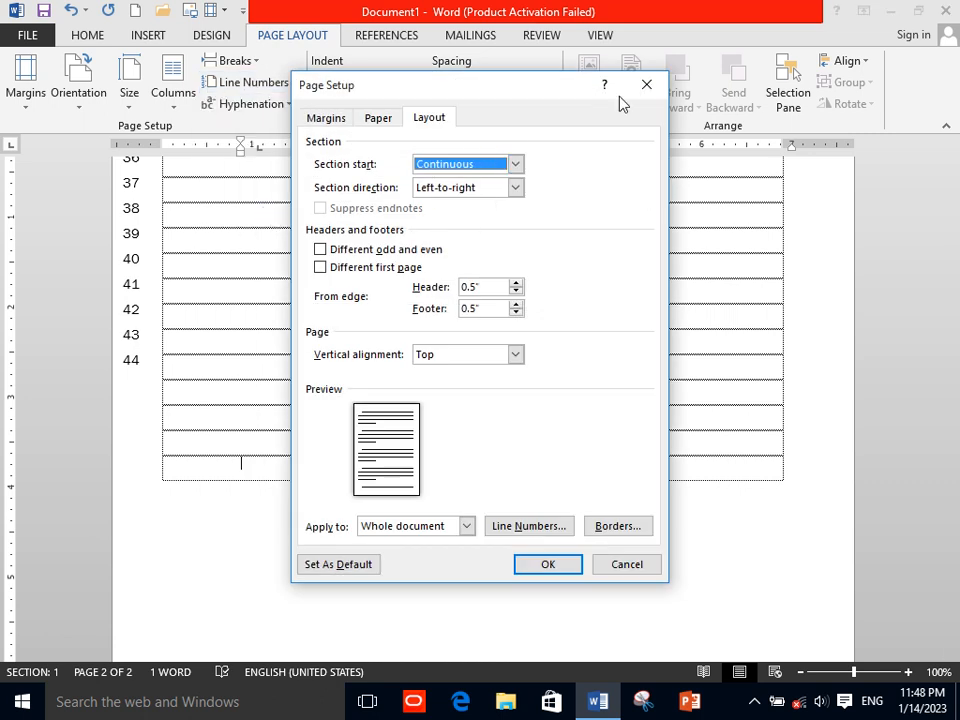
pyautogui.click(376, 121)
pyautogui.click(346, 122)
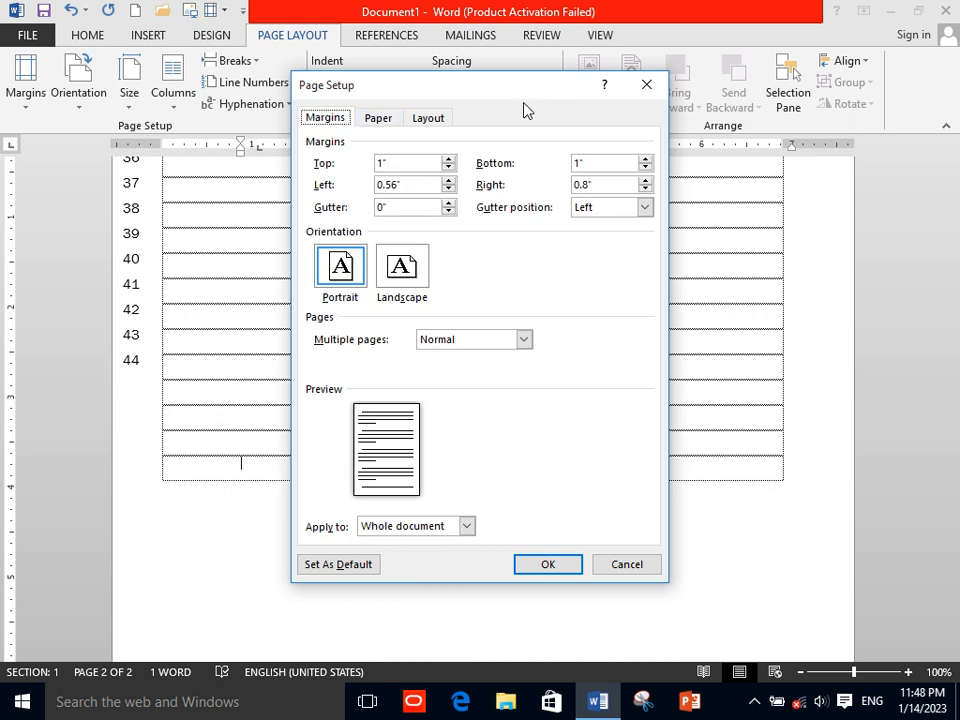
pyautogui.click(381, 120)
pyautogui.click(443, 128)
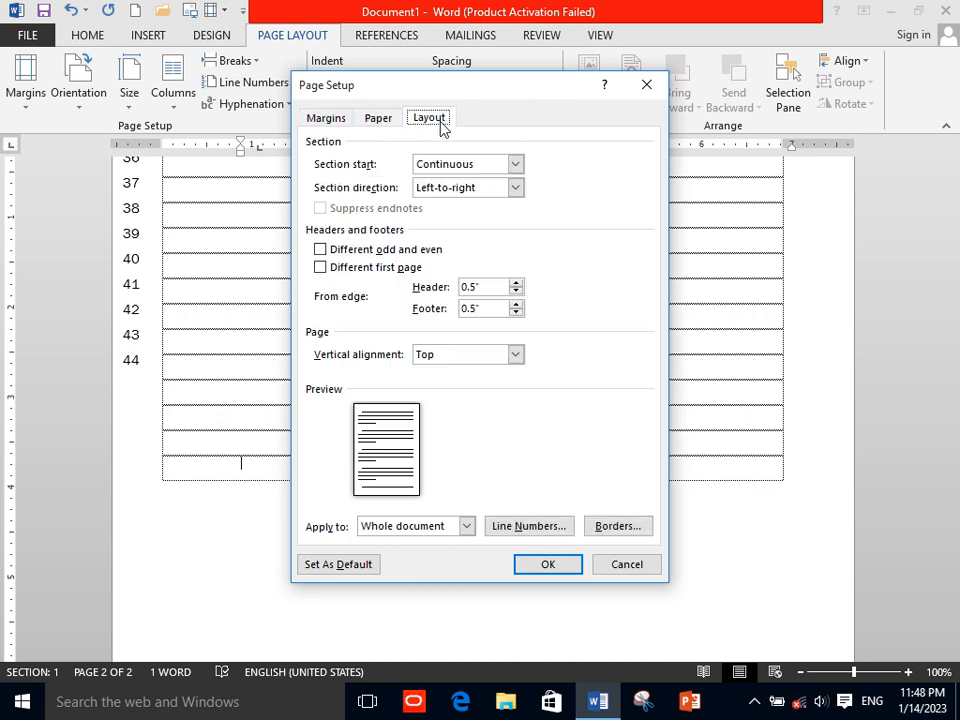
pyautogui.click(645, 87)
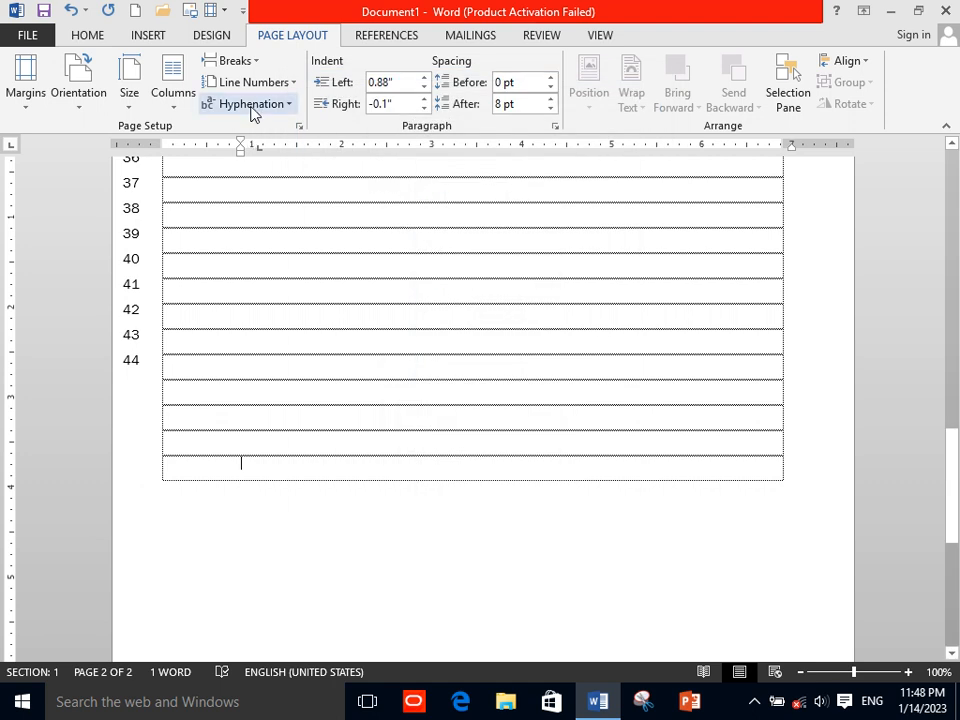
# Turn off the display of text boundaries in the advanced document content options
pyautogui.click(26, 36)
pyautogui.click(79, 456)
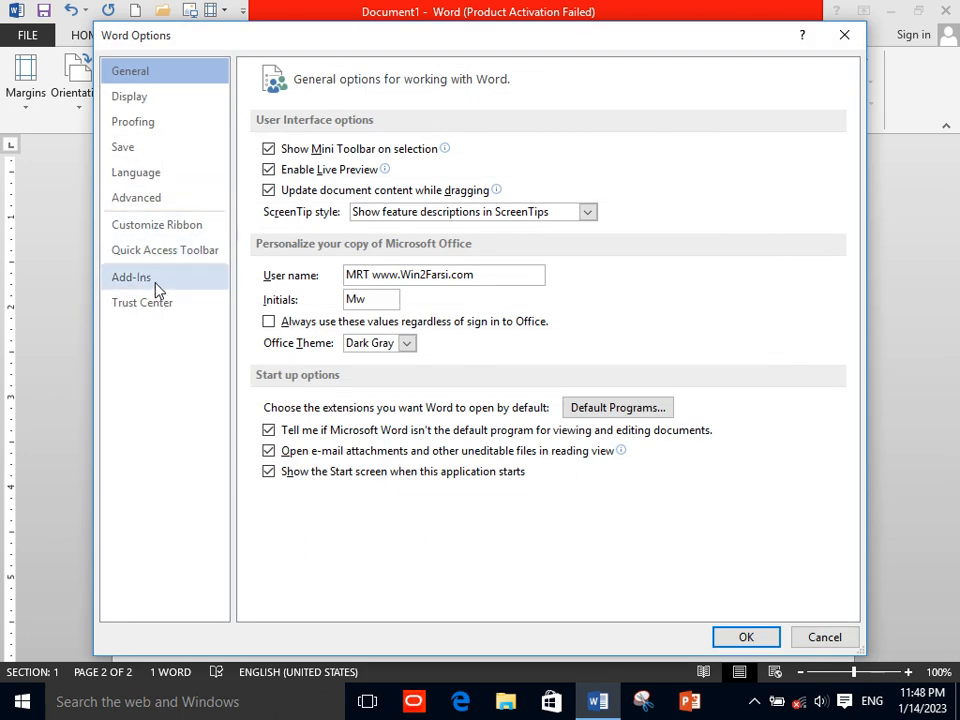
pyautogui.click(155, 200)
pyautogui.moveTo(857, 129); pyautogui.dragTo(843, 308)
pyautogui.click(269, 217)
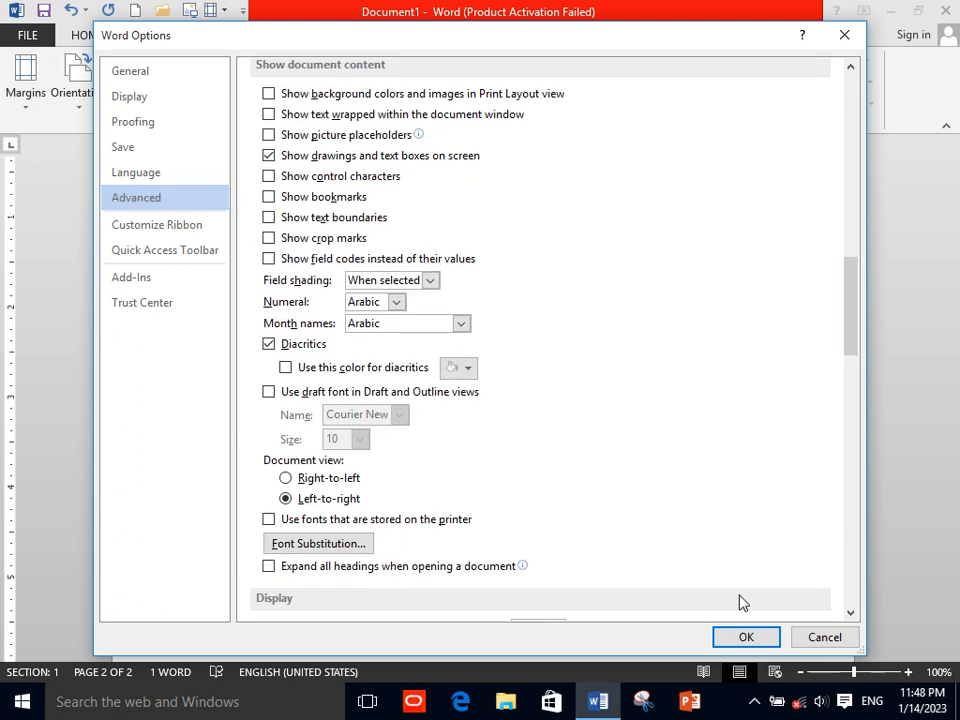
pyautogui.click(745, 636)
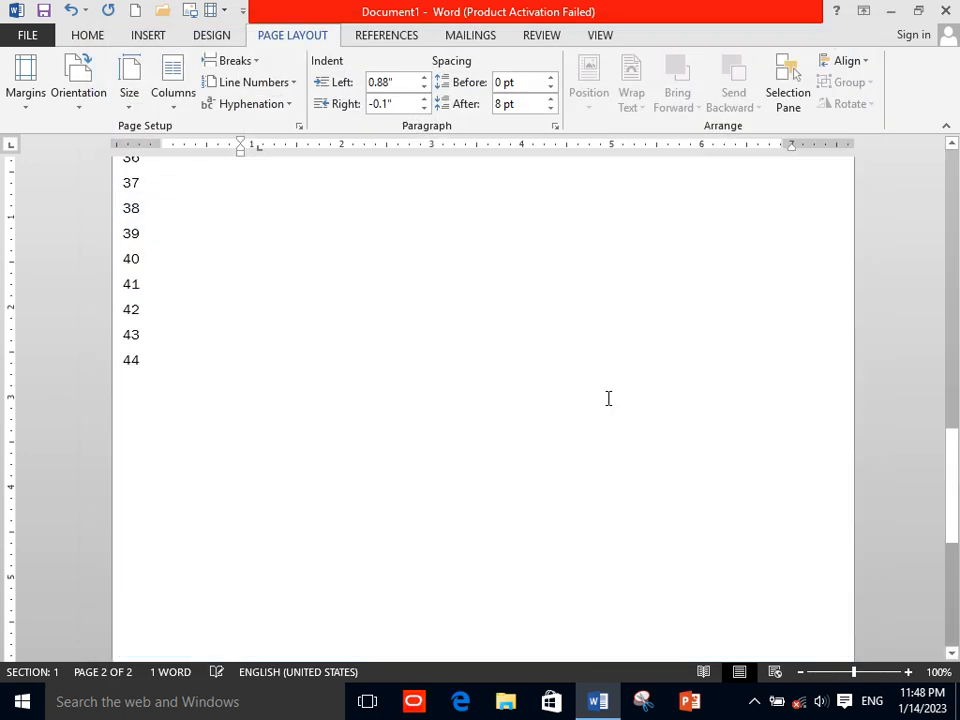
# Clear all lines from the document and reset the left and first-line indents to 0"
pyautogui.press('Delete')
pyautogui.moveTo(952, 325); pyautogui.dragTo(756, 209)
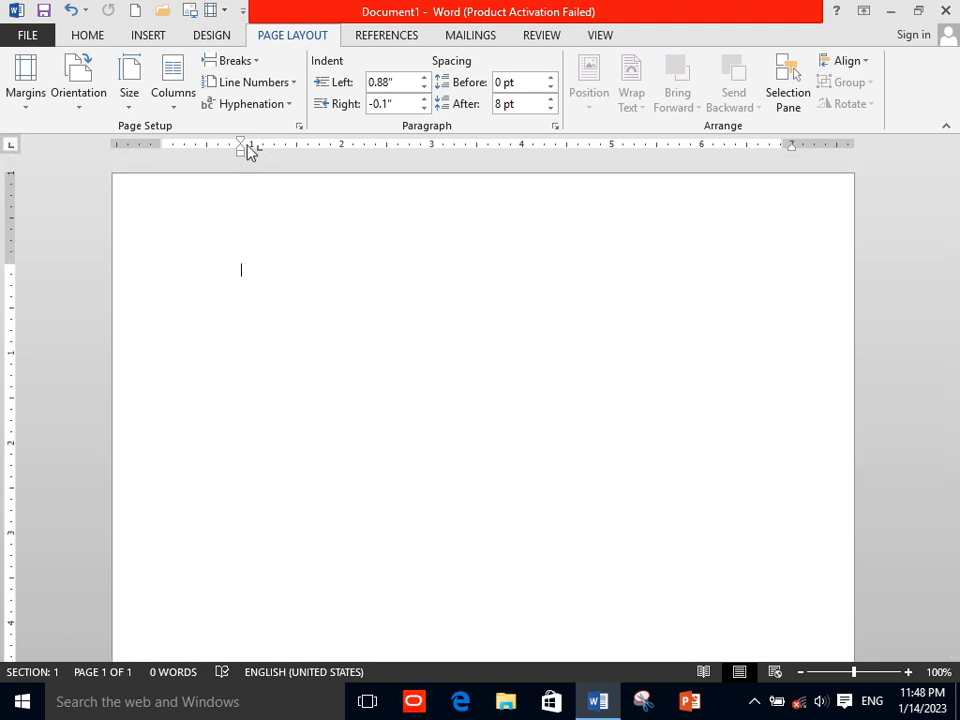
pyautogui.moveTo(240, 148); pyautogui.dragTo(161, 150)
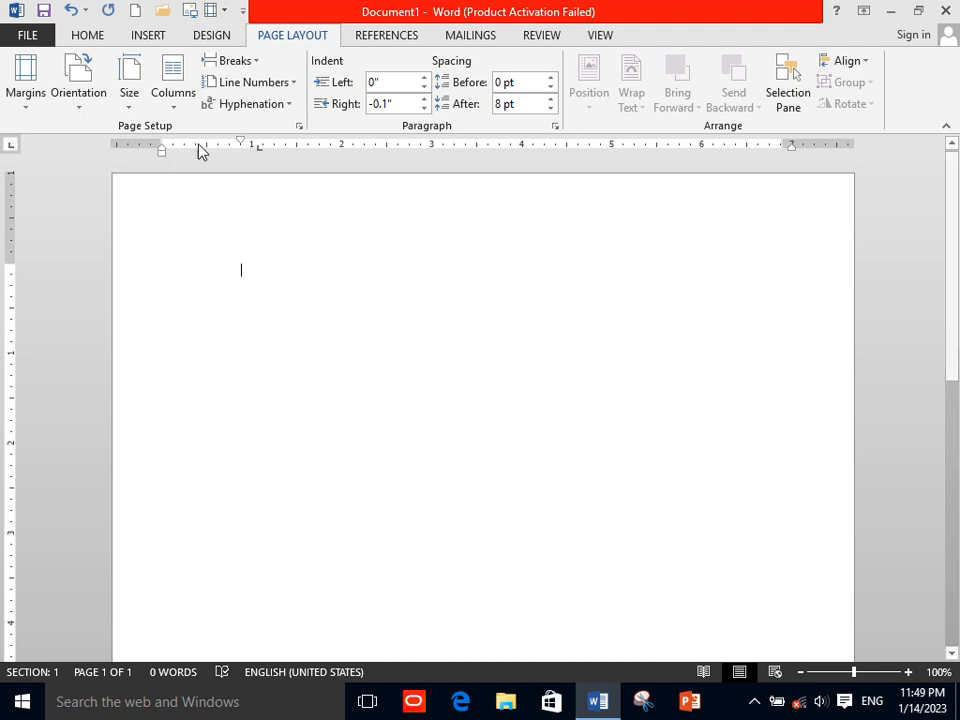
pyautogui.moveTo(240, 146); pyautogui.dragTo(161, 146)
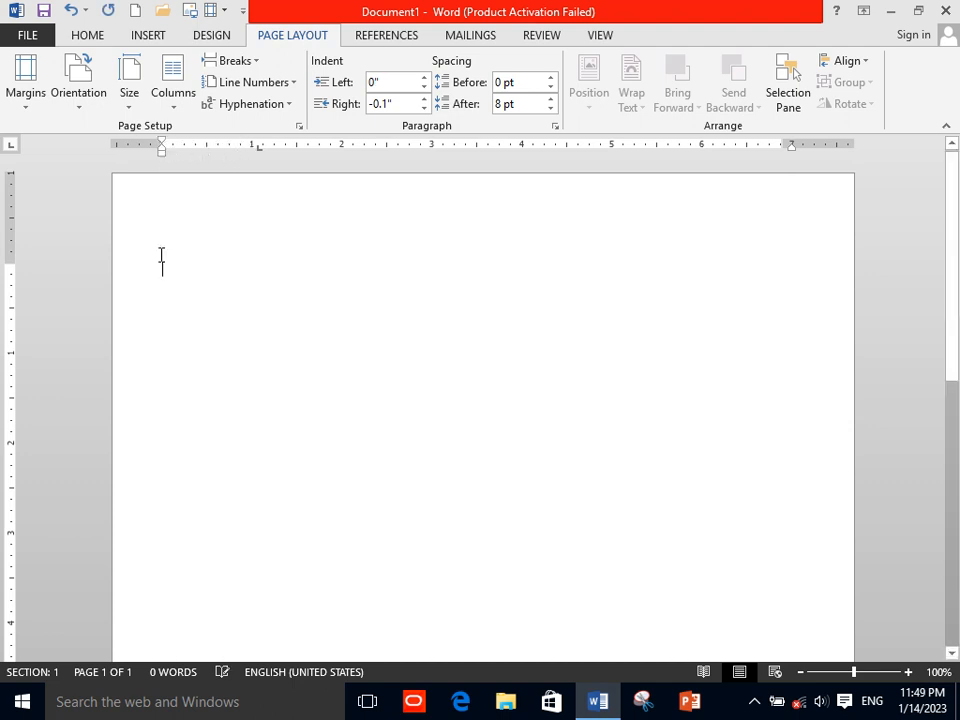
# Generate ten paragraphs of sample text with =rand(10)
pyautogui.write('=rand')
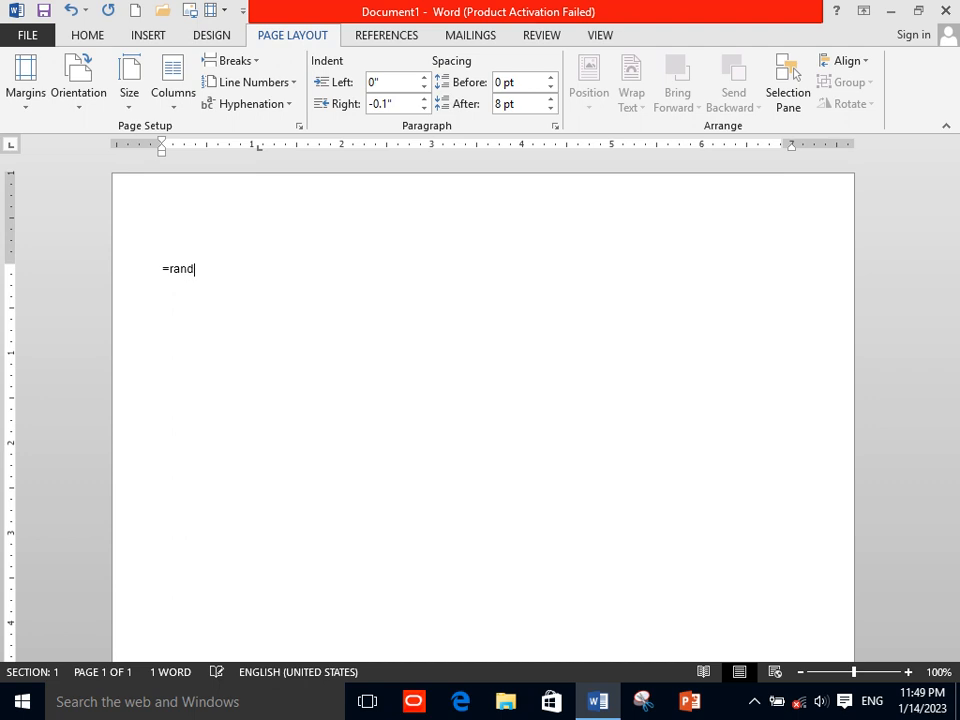
pyautogui.write('(10)')
pyautogui.press('Return')
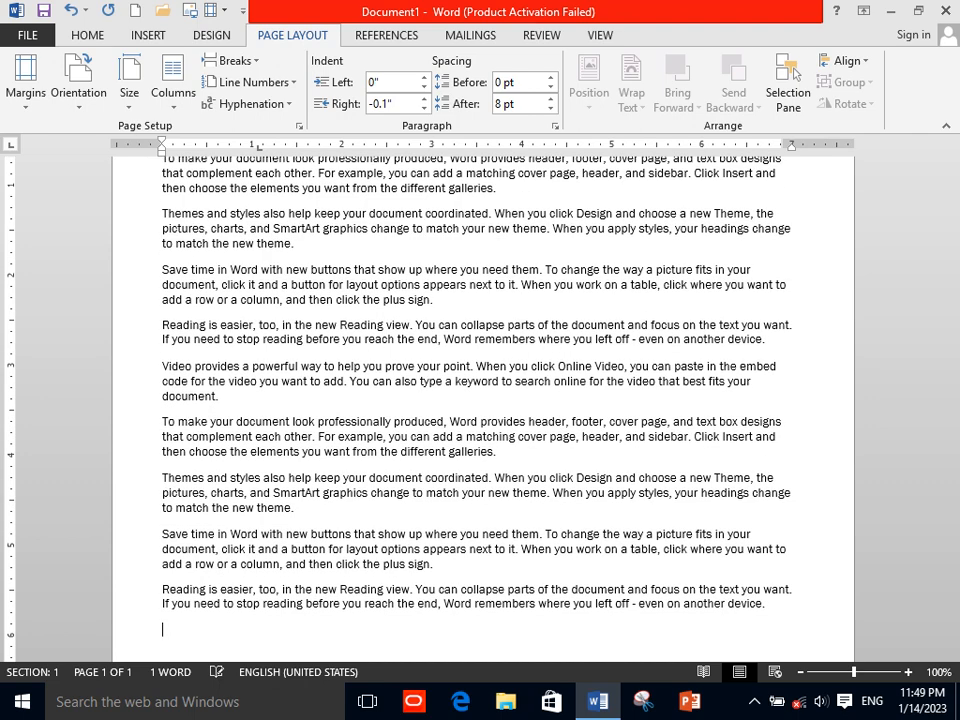
# Enlarge the font of all the sample text by several sizes so that it fills three pages
pyautogui.hotkey('ctrl', 'a')
pyautogui.hotkey('ctrl', 'shift', '.')
pyautogui.hotkey('ctrl', 'shift', '.')
pyautogui.hotkey('ctrl', 'shift', '.')
pyautogui.hotkey('ctrl', 'shift', '.')
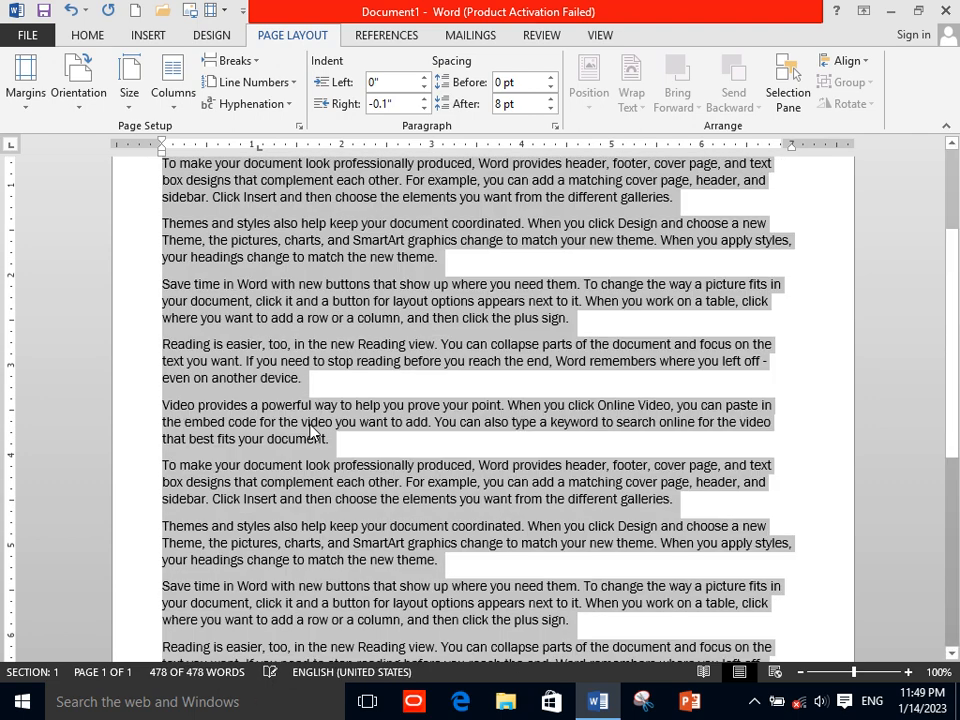
pyautogui.hotkey('ctrl', 'shift', '.')
pyautogui.hotkey('ctrl', 'shift', '.')
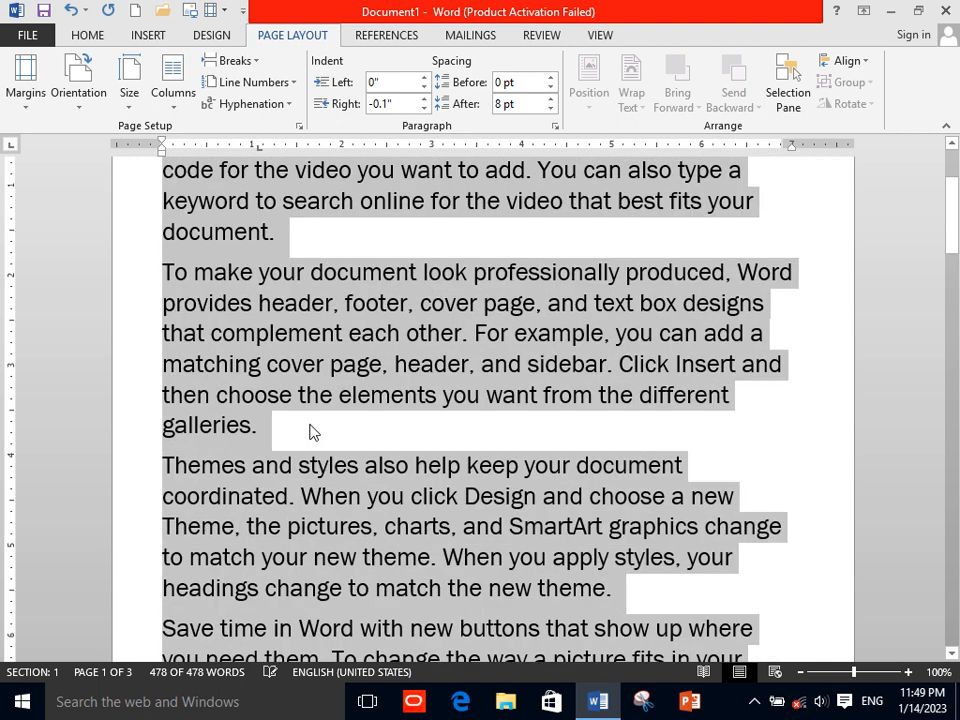
# Apply automatic hyphenation to the sample text
pyautogui.moveTo(951, 235); pyautogui.dragTo(951, 208)
pyautogui.click(236, 106)
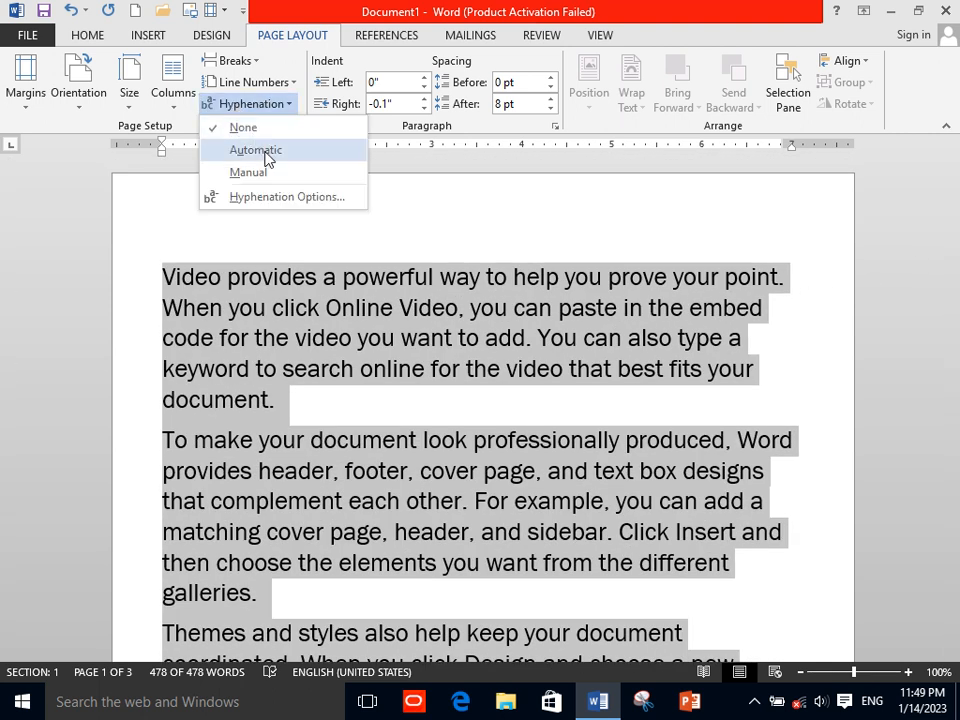
pyautogui.click(266, 154)
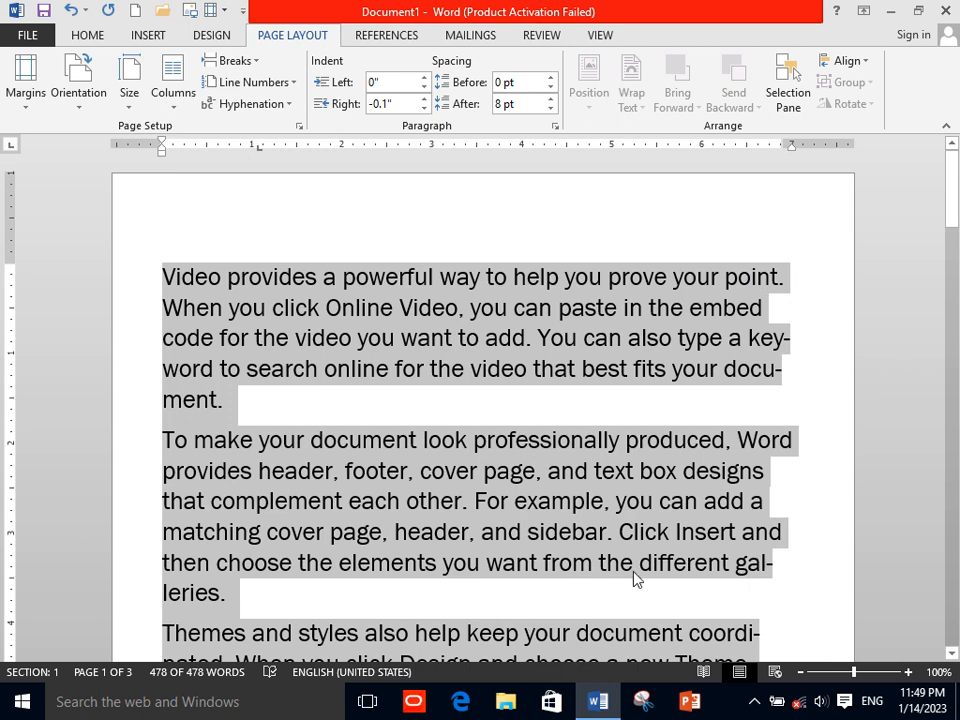
# Examine the hyphen splitting "galleries" at the line end in the second paragraph, and check the available hyphenation modes
pyautogui.click(784, 570)
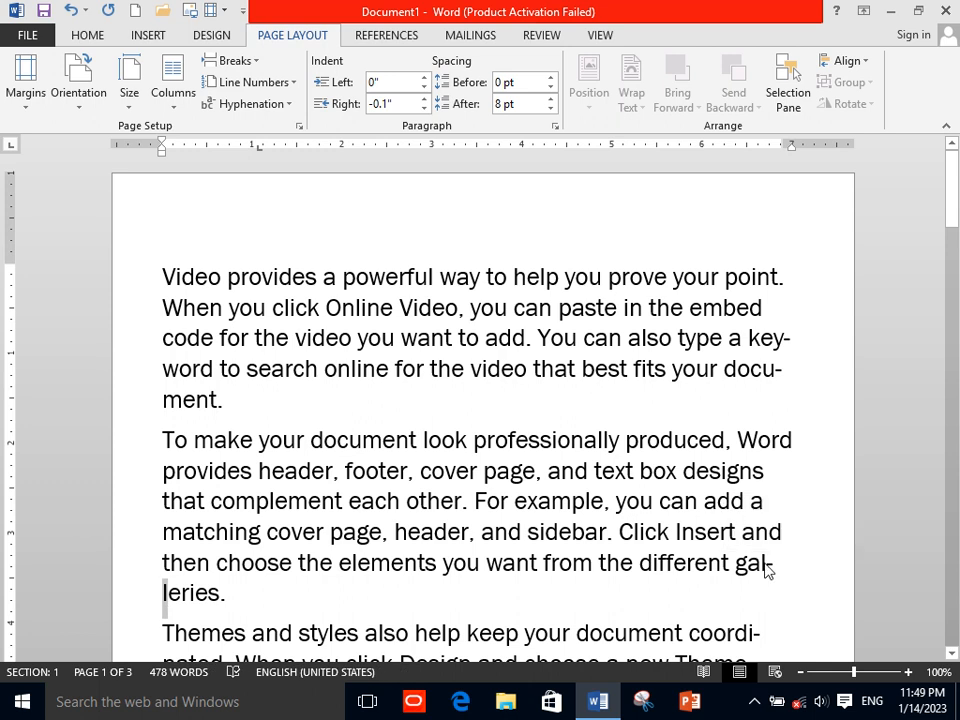
pyautogui.doubleClick(768, 563)
pyautogui.tripleClick(768, 563)
pyautogui.doubleClick(776, 567)
pyautogui.click(777, 568)
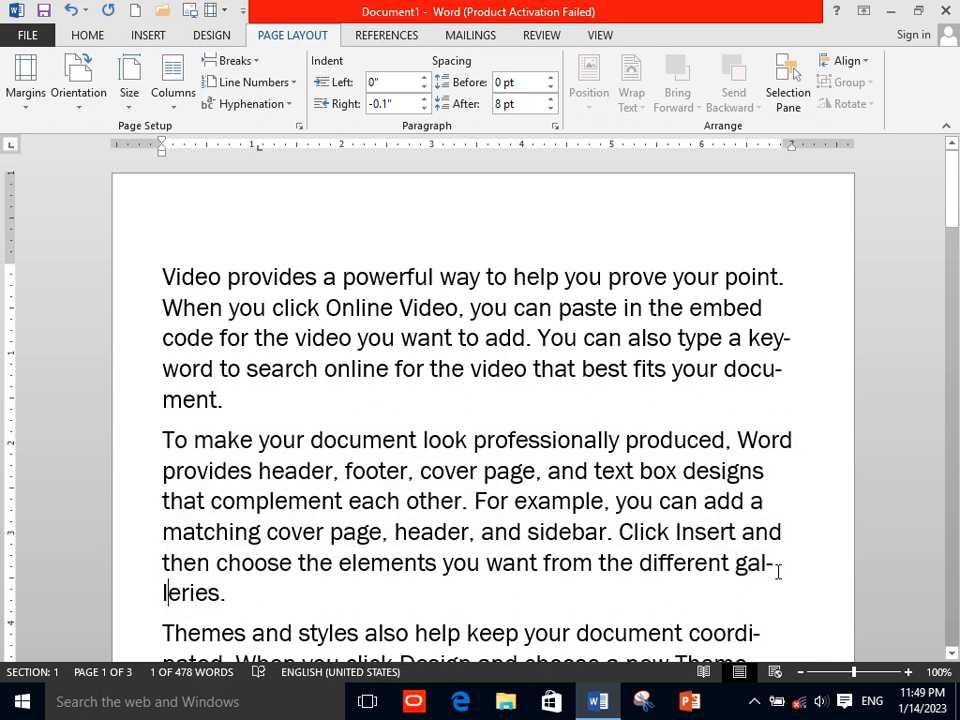
pyautogui.moveTo(778, 572); pyautogui.dragTo(765, 569)
pyautogui.click(247, 110)
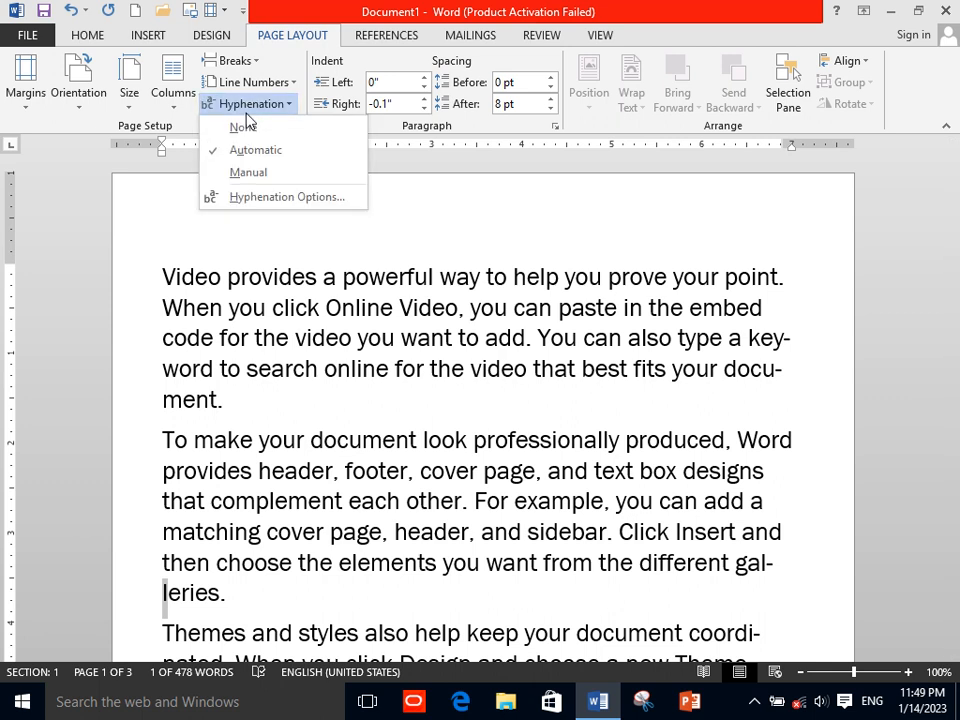
pyautogui.click(437, 443)
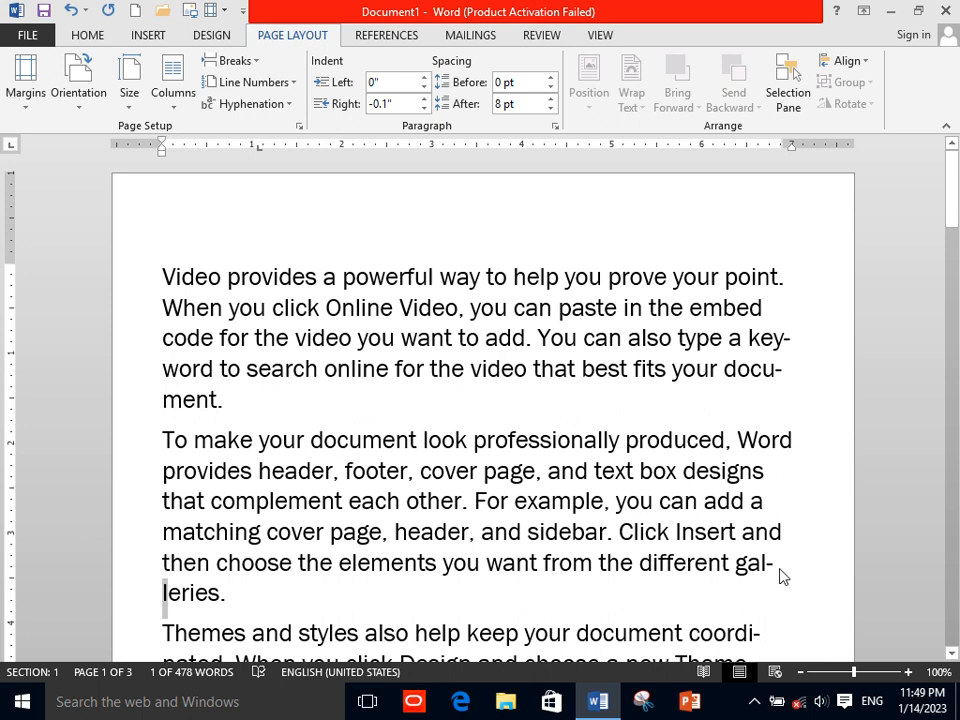
# Reduce the font size of all the sample text to 15 pt, checking the hyphenated word "sidebar" along the way
pyautogui.click(193, 596)
pyautogui.hotkey('ctrl', 'a')
pyautogui.hotkey('ctrl', '[')
pyautogui.hotkey('ctrl', '[')
pyautogui.hotkey('ctrl', '[')
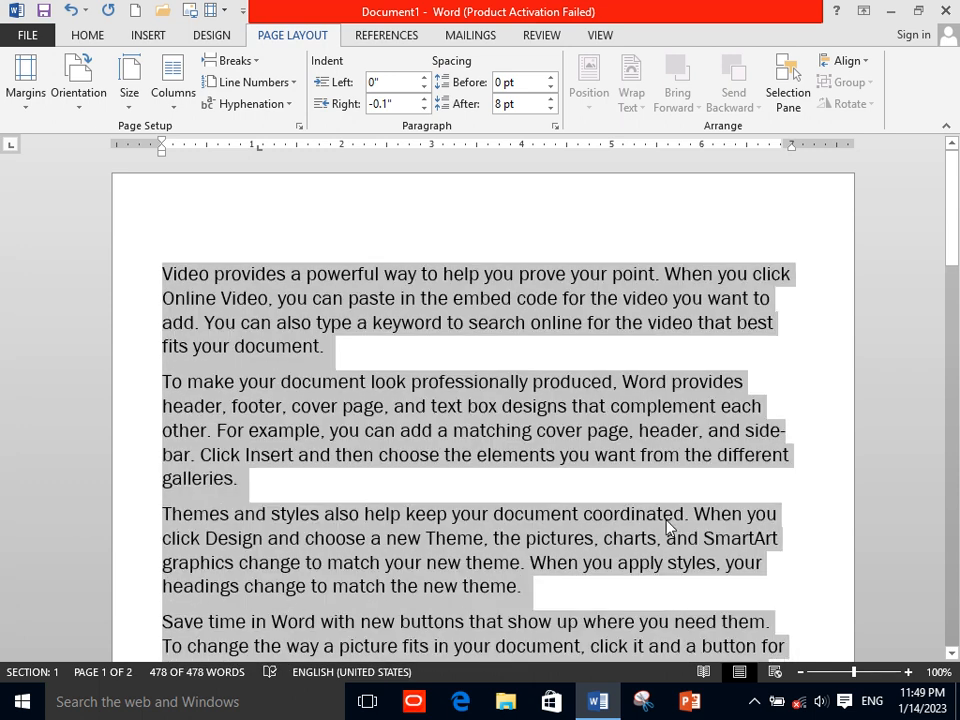
pyautogui.click(787, 434)
pyautogui.moveTo(180, 453); pyautogui.dragTo(510, 438)
pyautogui.click(508, 438)
pyautogui.hotkey('ctrl', 'a')
pyautogui.hotkey('ctrl', '[')
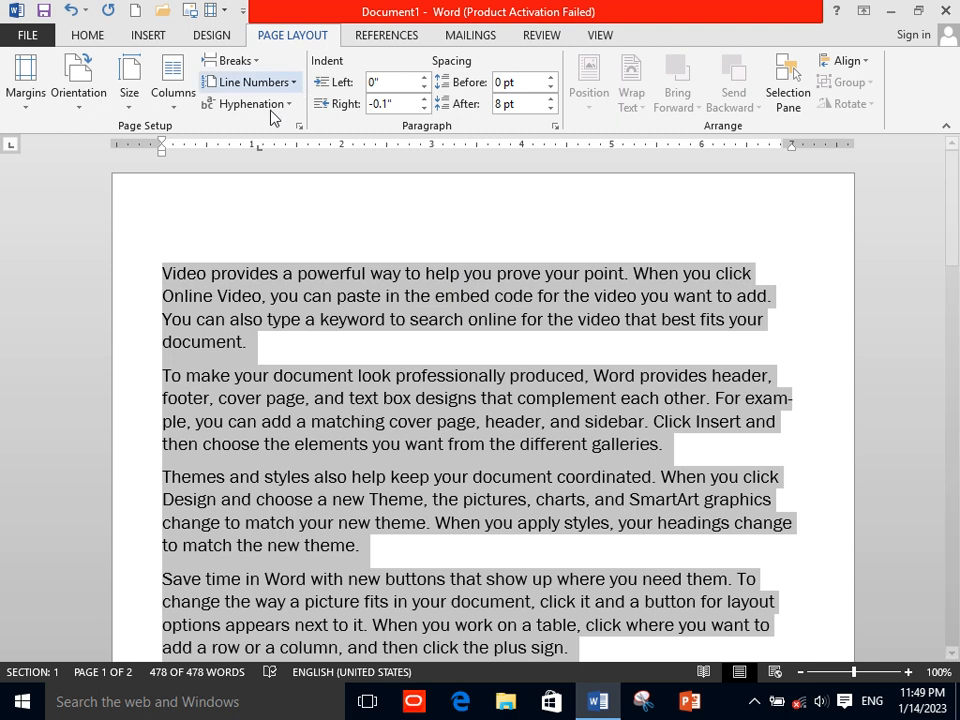
# Turn off hyphenation for the document and check that None is the active mode
pyautogui.click(268, 106)
pyautogui.click(270, 126)
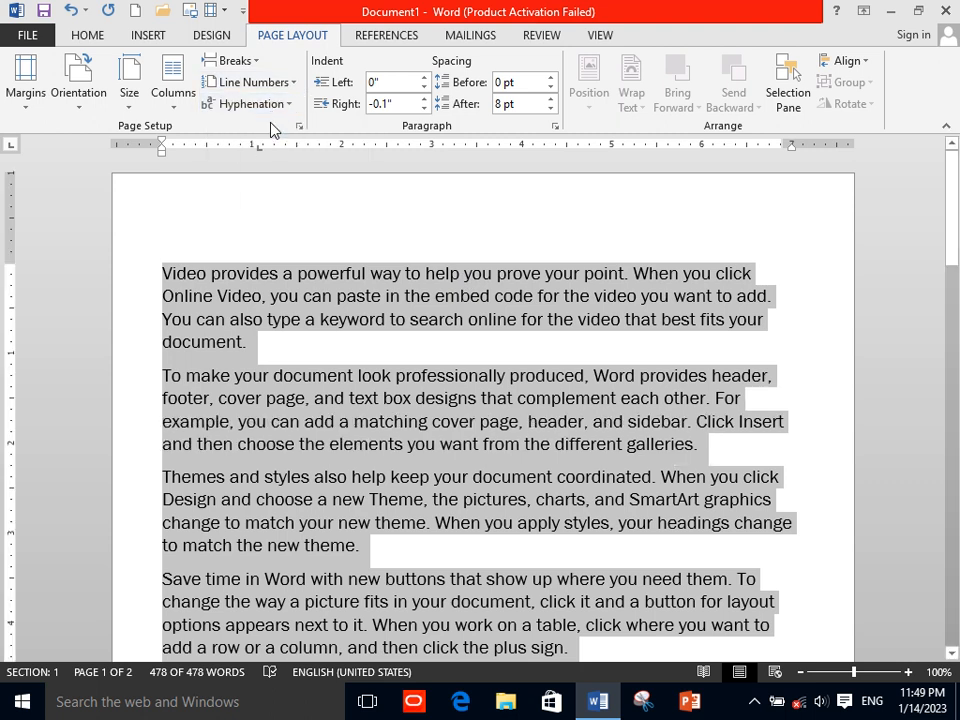
pyautogui.click(259, 110)
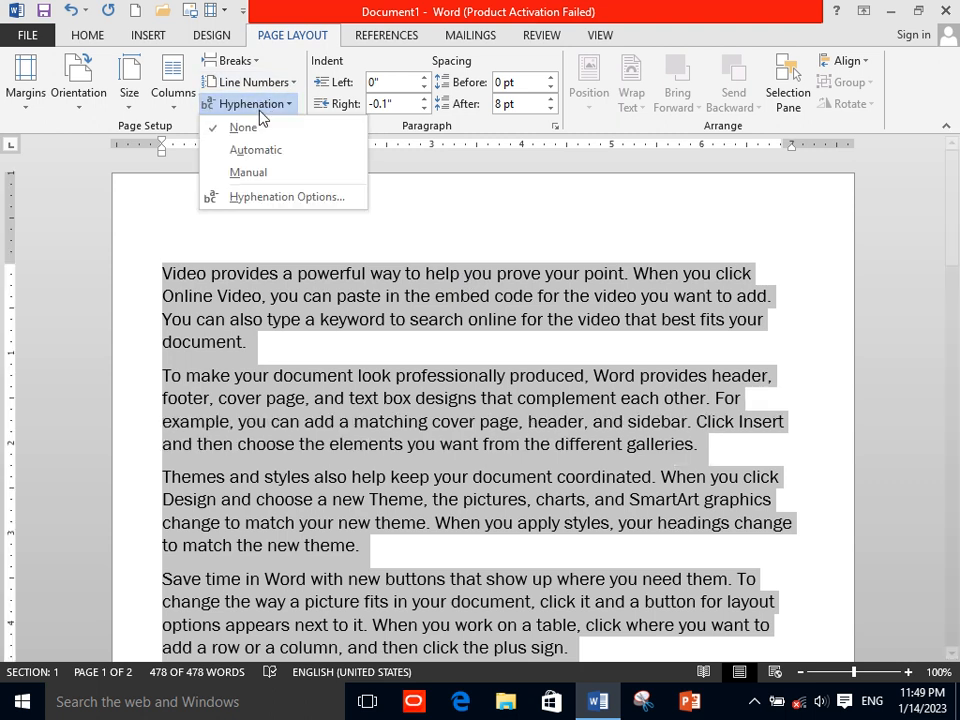
pyautogui.click(259, 110)
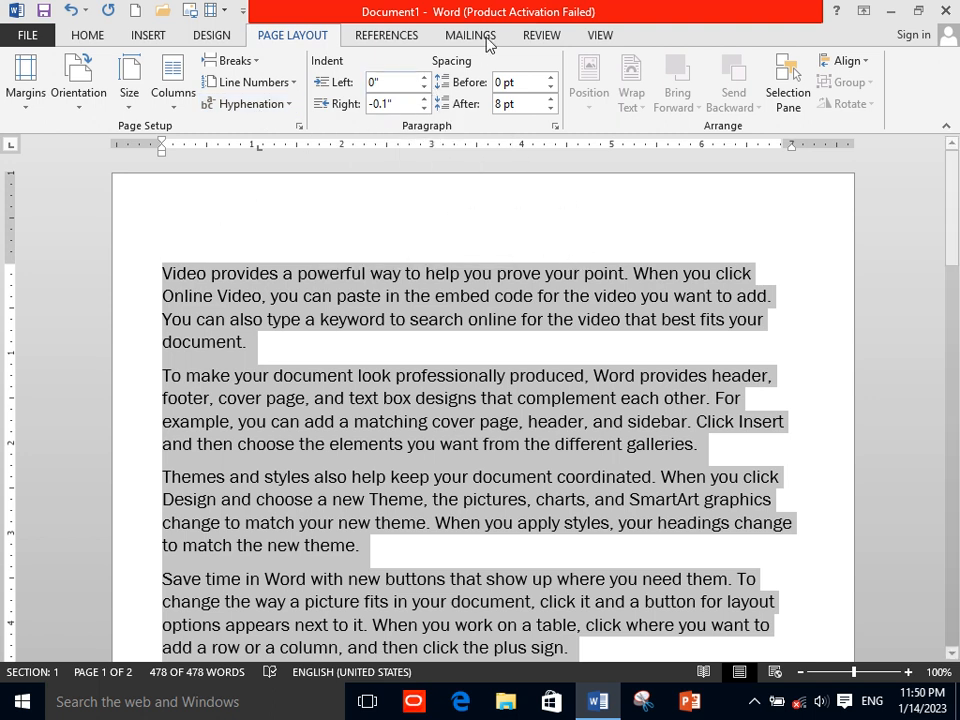
# Try left indents of -0.3" and 0.3" on all the text, ending at 0.1"
pyautogui.click(424, 89)
pyautogui.click(424, 88)
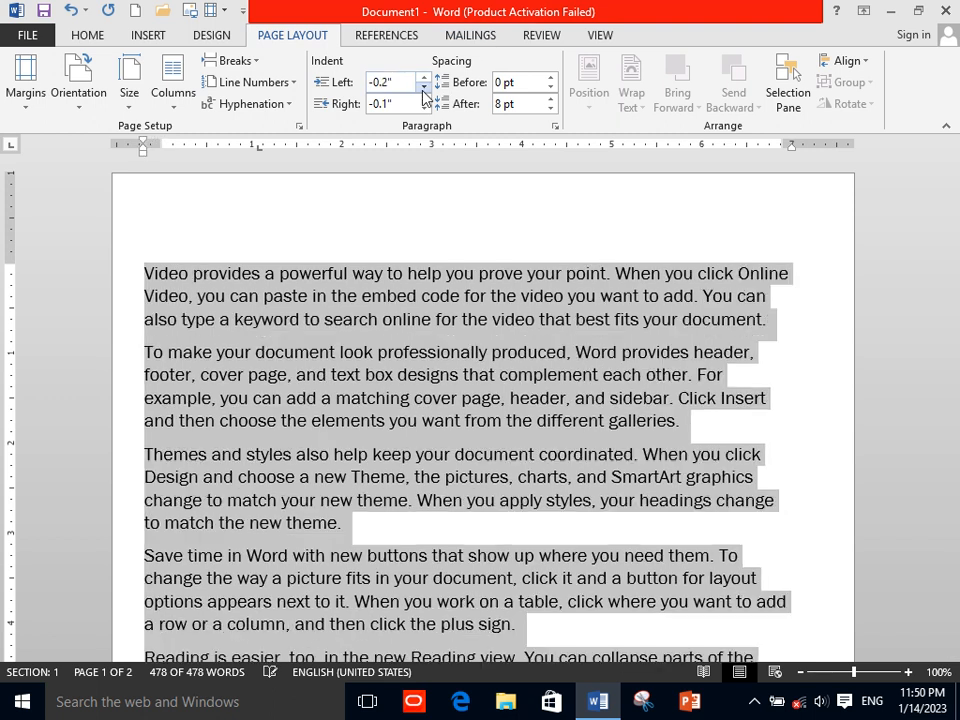
pyautogui.click(424, 88)
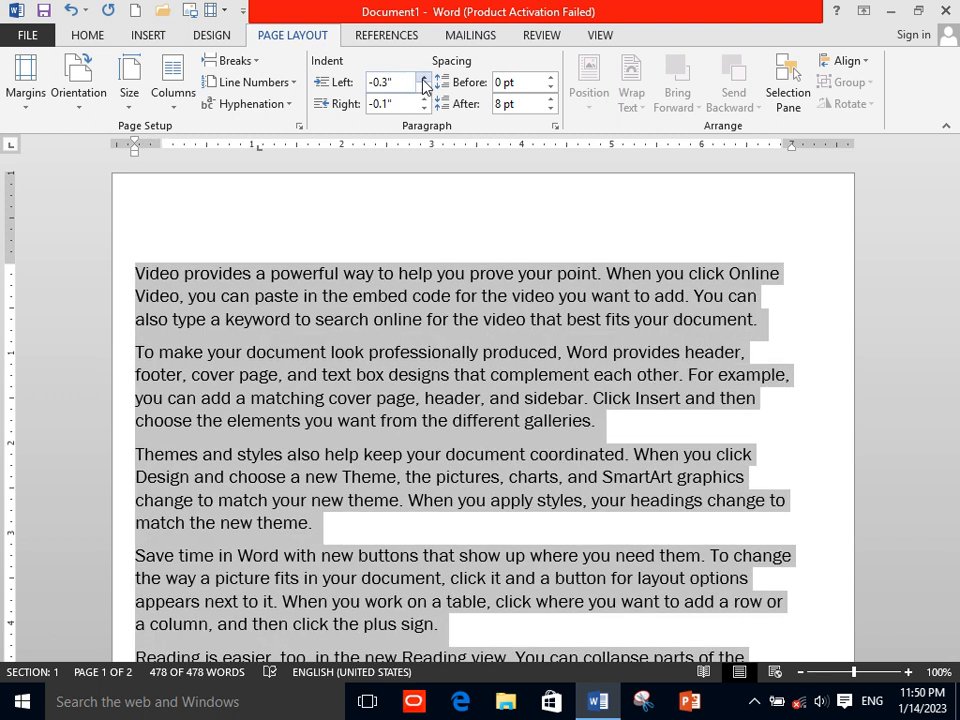
pyautogui.click(424, 79)
pyautogui.click(424, 79)
pyautogui.click(424, 79)
pyautogui.click(424, 79)
pyautogui.click(424, 79)
pyautogui.click(424, 79)
pyautogui.click(424, 89)
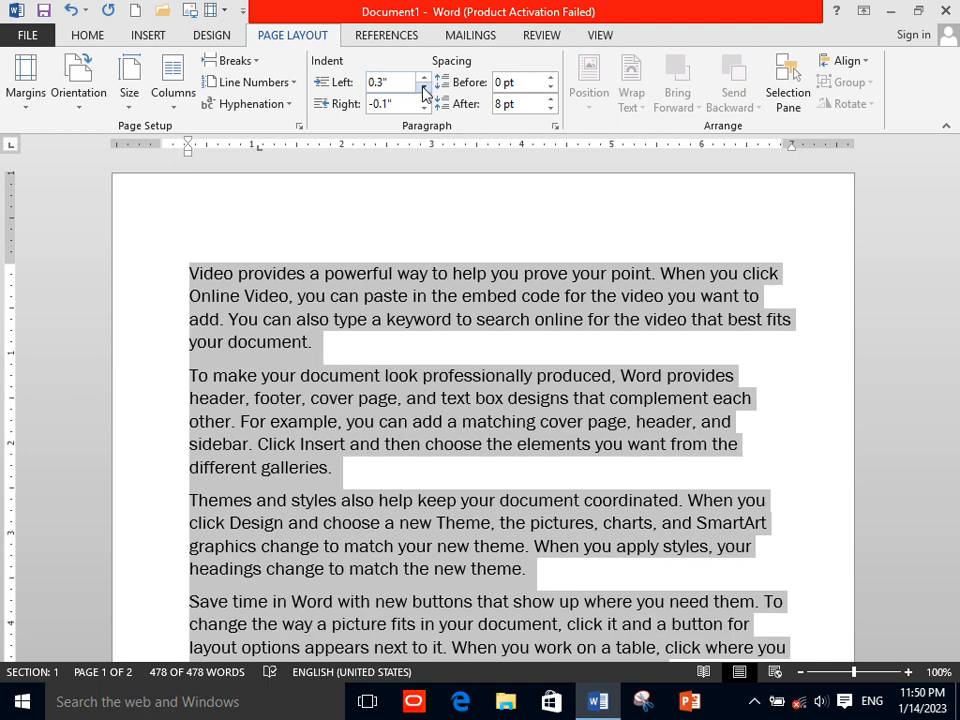
pyautogui.click(424, 90)
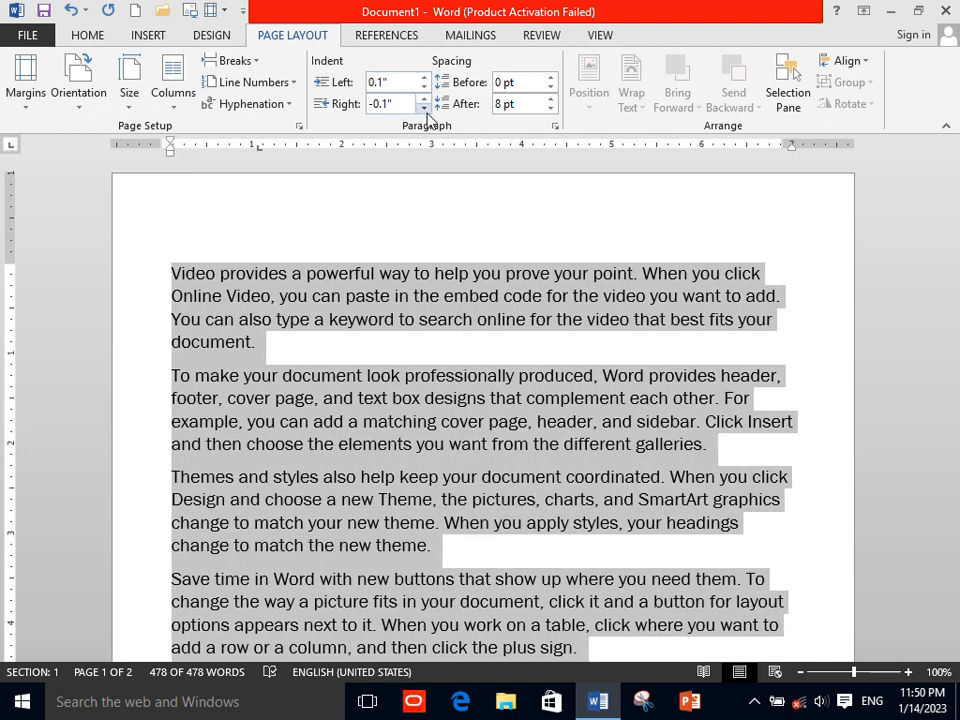
# Try a right indent of -0.7" on all the text and bring it back in to 0.1"
pyautogui.click(426, 112)
pyautogui.click(426, 112)
pyautogui.click(426, 112)
pyautogui.click(426, 112)
pyautogui.click(426, 112)
pyautogui.click(426, 112)
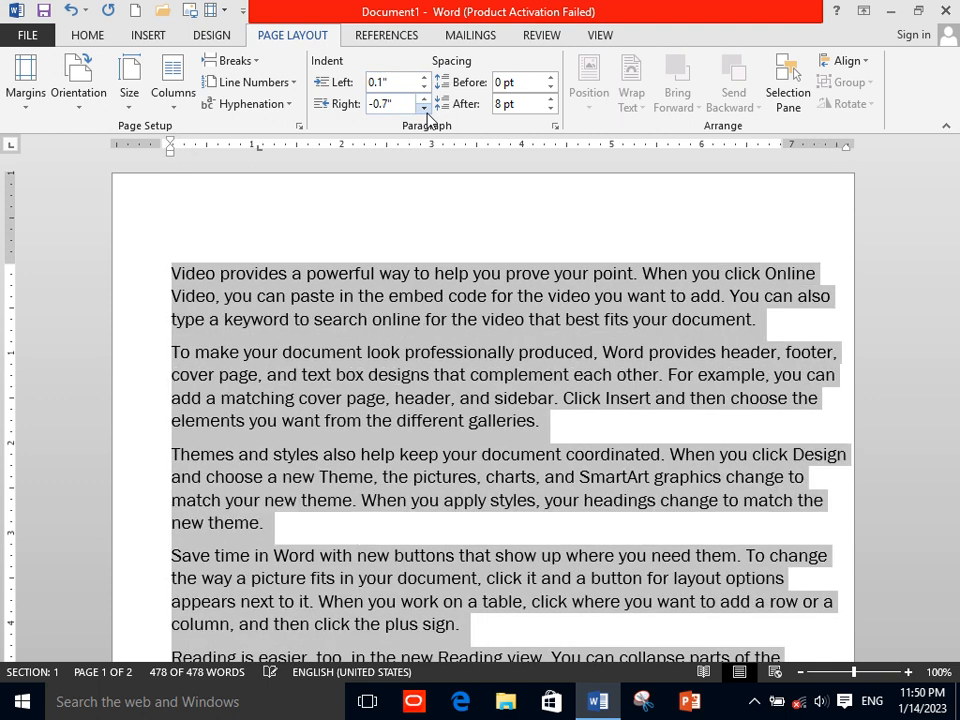
pyautogui.click(425, 99)
pyautogui.click(427, 98)
pyautogui.click(427, 98)
pyautogui.click(427, 98)
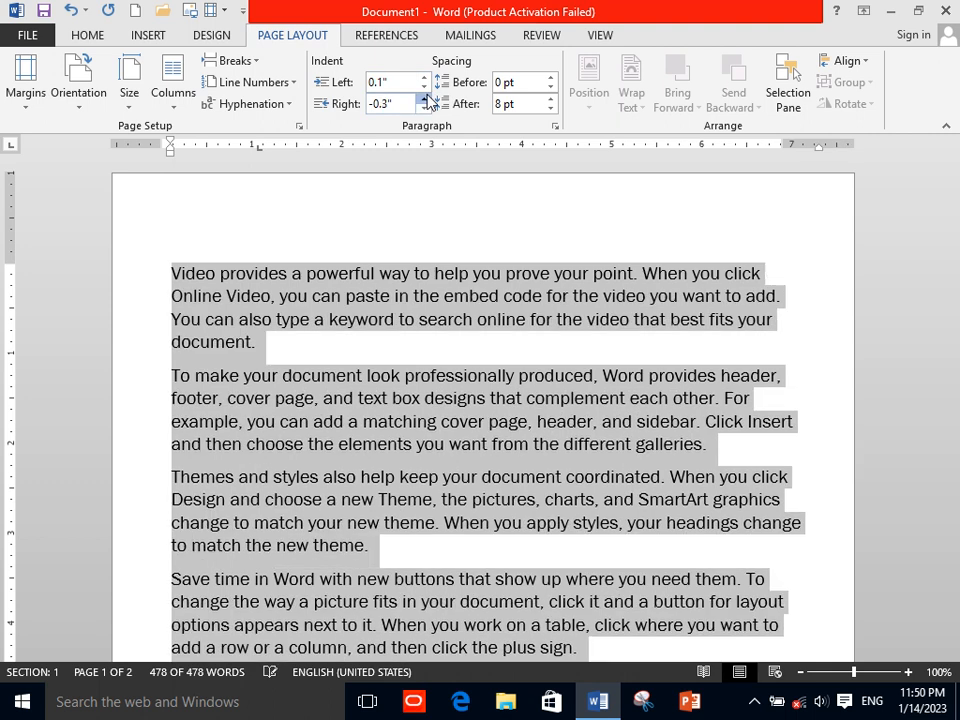
pyautogui.click(427, 98)
pyautogui.click(427, 98)
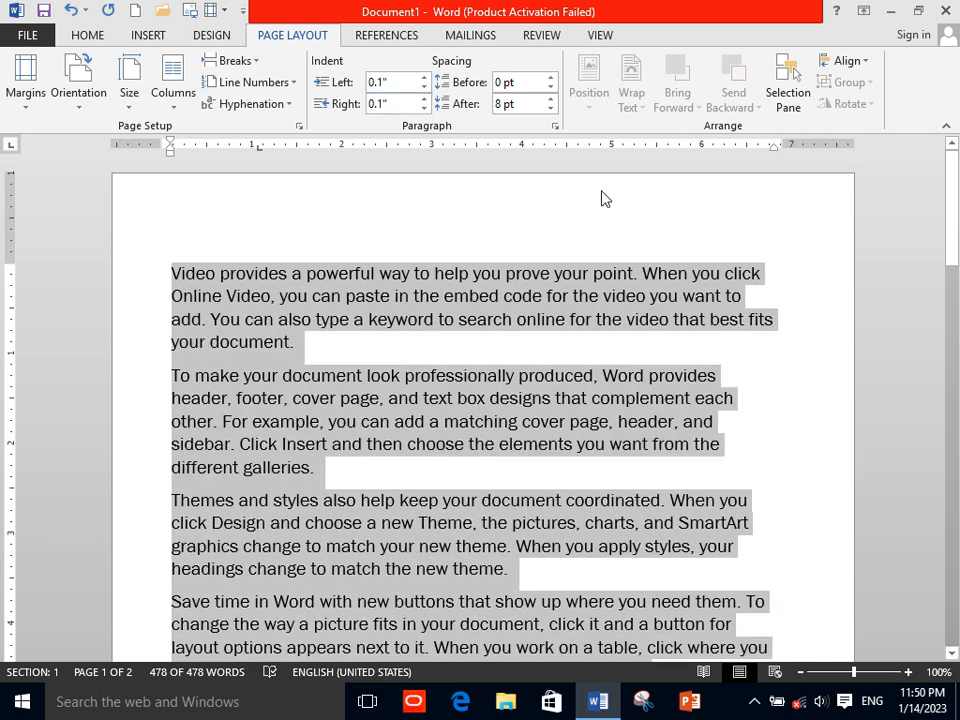
# Try a right indent of -0.2" on all the text and increase it to 0.3"
pyautogui.click(425, 108)
pyautogui.click(425, 108)
pyautogui.click(425, 108)
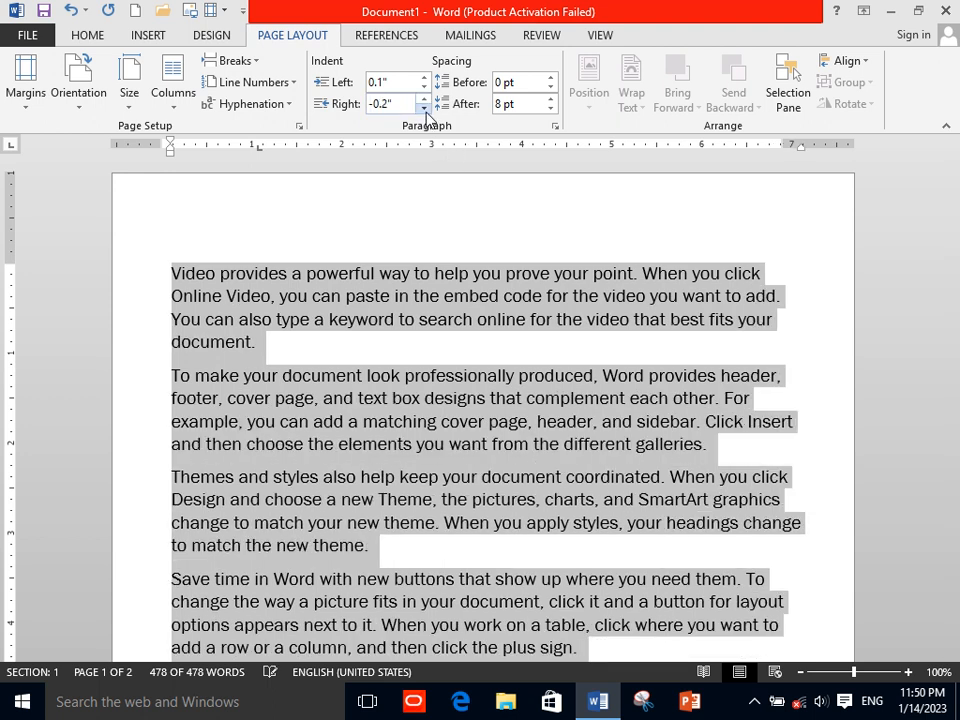
pyautogui.click(426, 100)
pyautogui.click(426, 100)
pyautogui.click(426, 100)
pyautogui.click(426, 100)
pyautogui.click(426, 100)
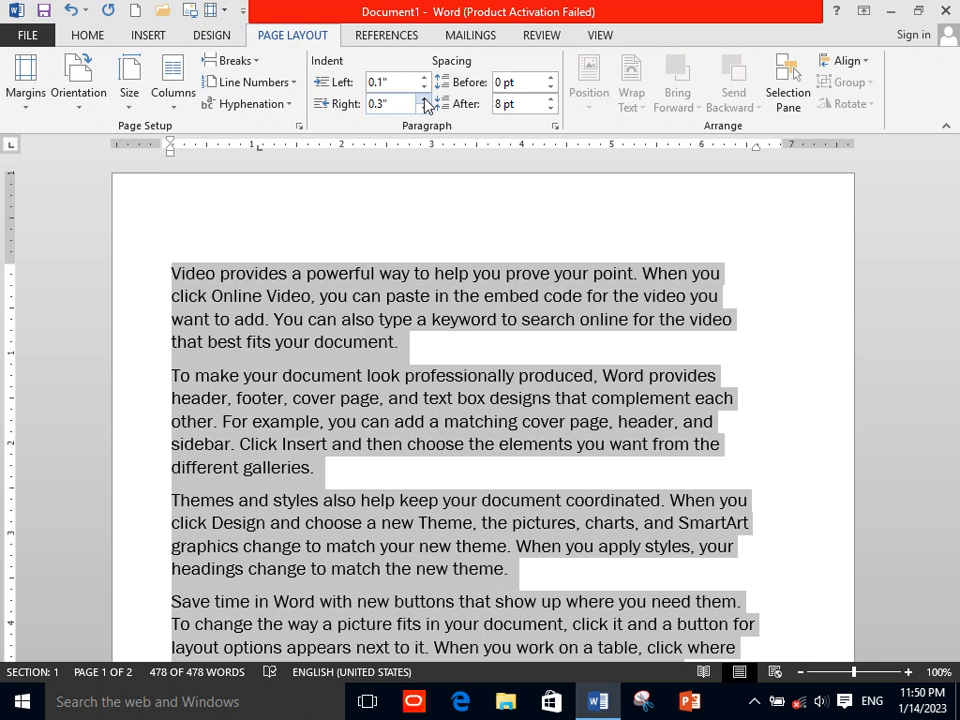
# Justify all the text and set its right indent to 0.2"
pyautogui.hotkey('ctrl', 'j')
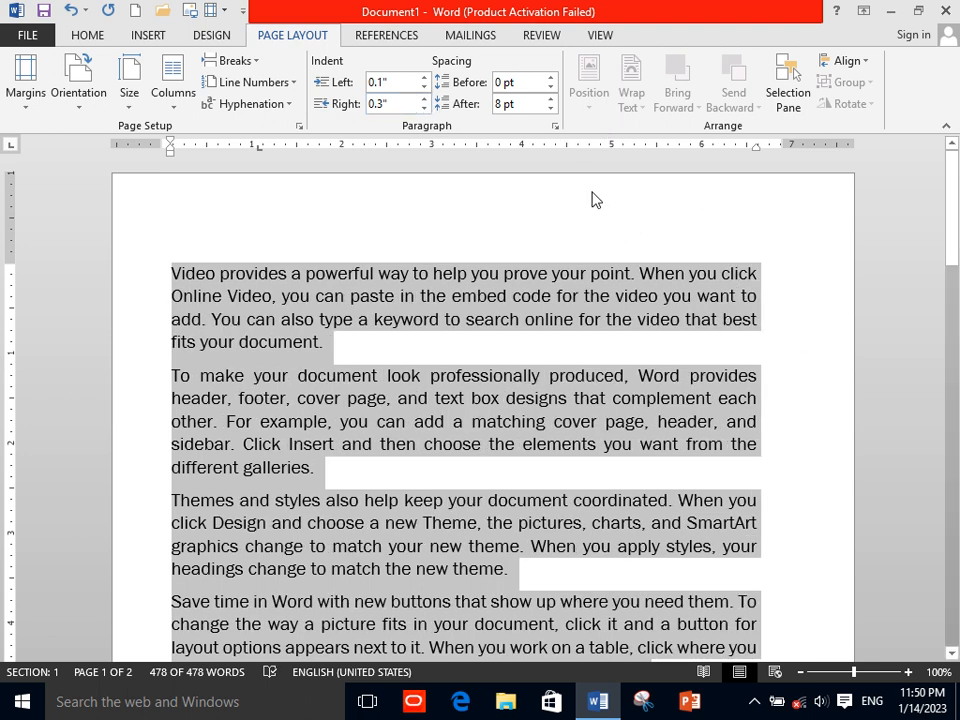
pyautogui.click(426, 108)
pyautogui.click(426, 108)
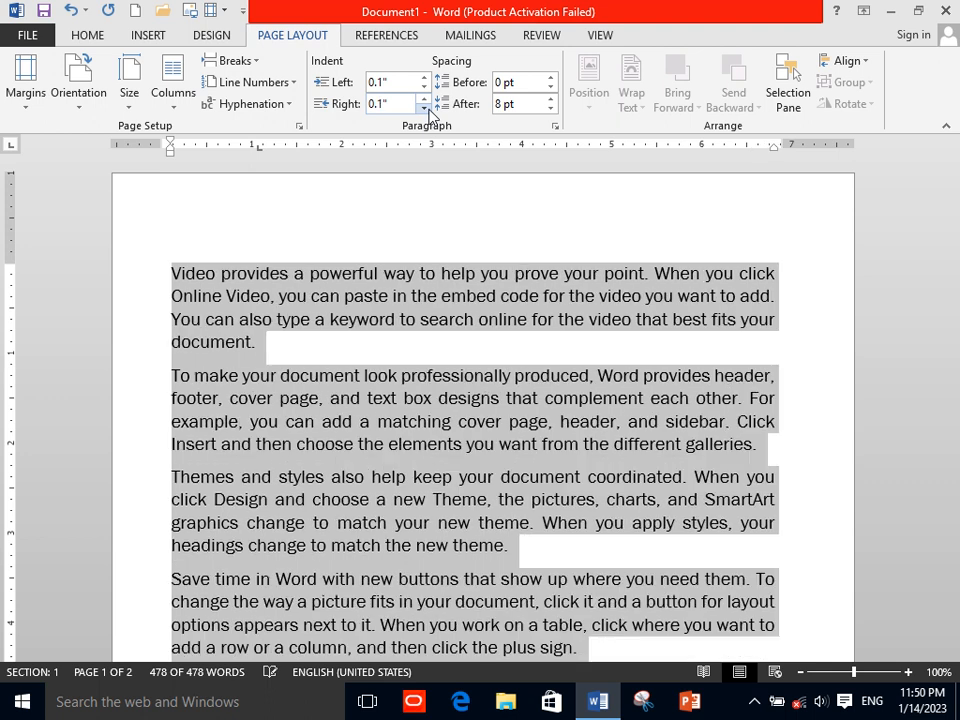
pyautogui.click(425, 98)
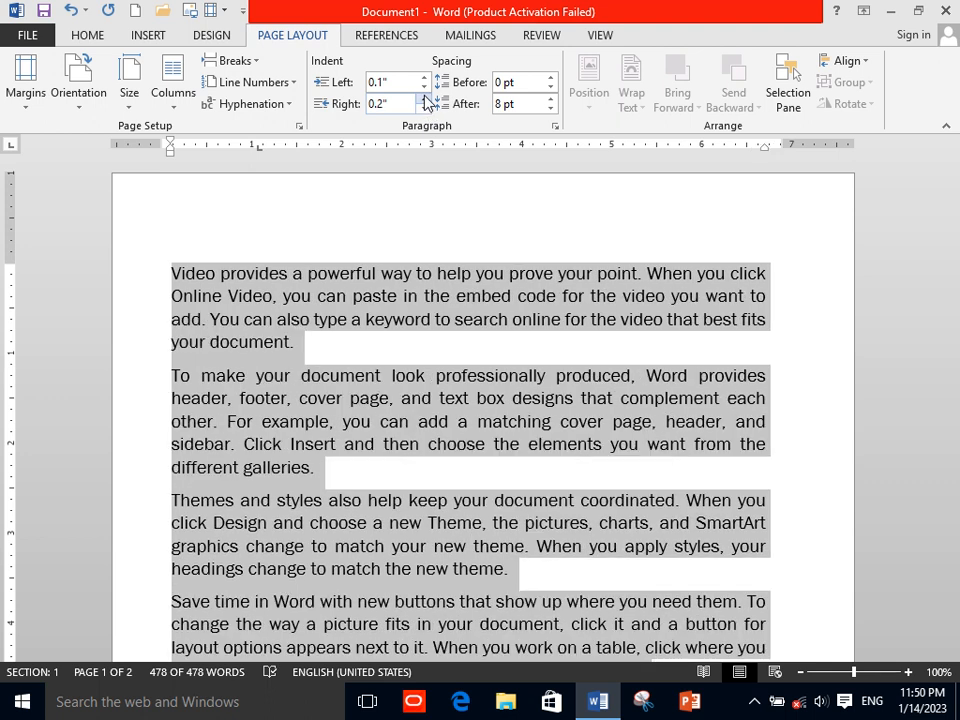
# Set the left indent of all the text to 0.2"
pyautogui.click(424, 87)
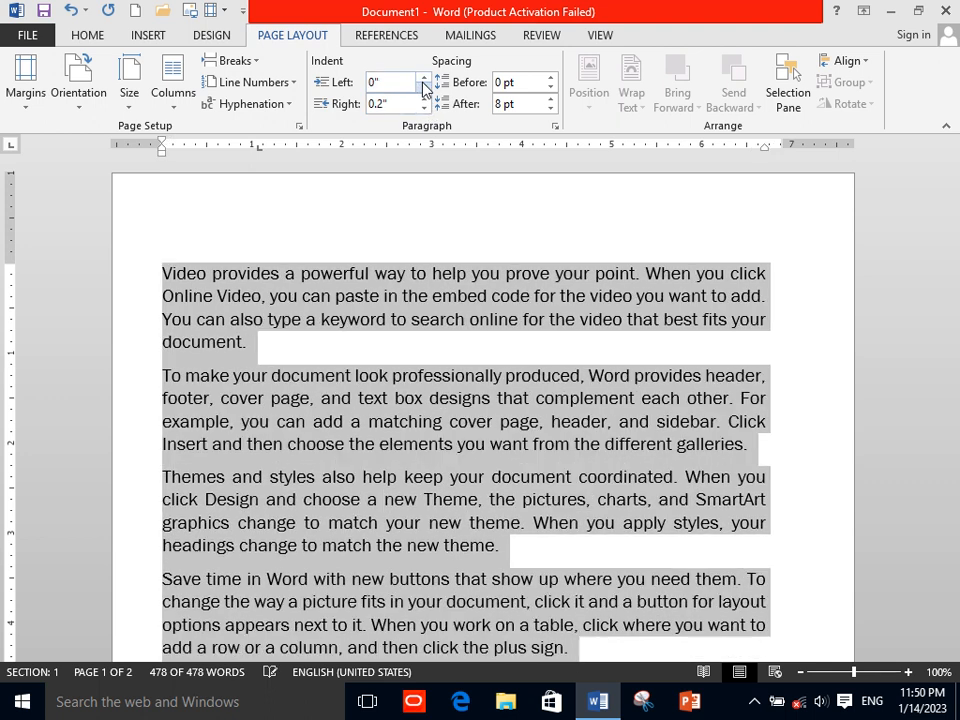
pyautogui.click(424, 87)
pyautogui.click(424, 87)
pyautogui.click(424, 87)
pyautogui.click(424, 87)
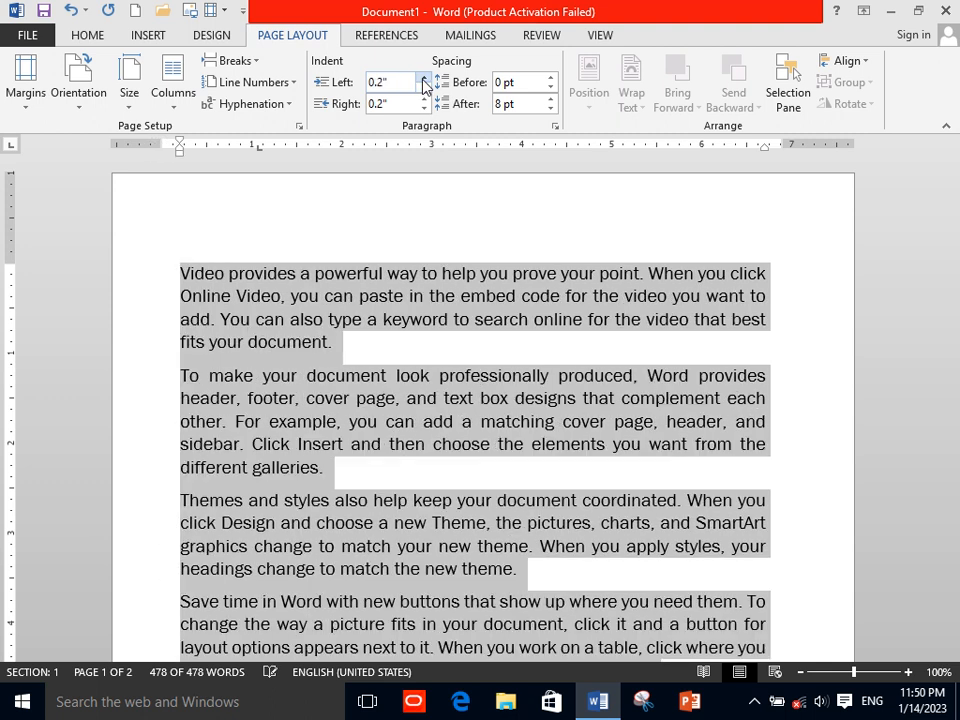
# Try 30 pt spacing before all the paragraphs and finish with the spacing before set to Auto
pyautogui.click(550, 88)
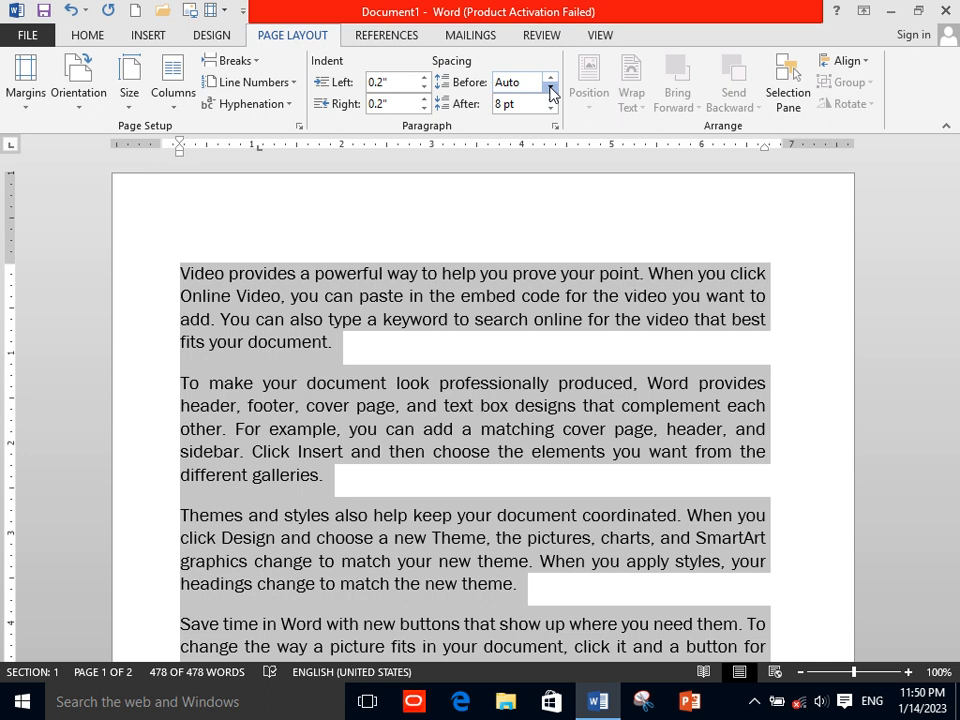
pyautogui.click(550, 80)
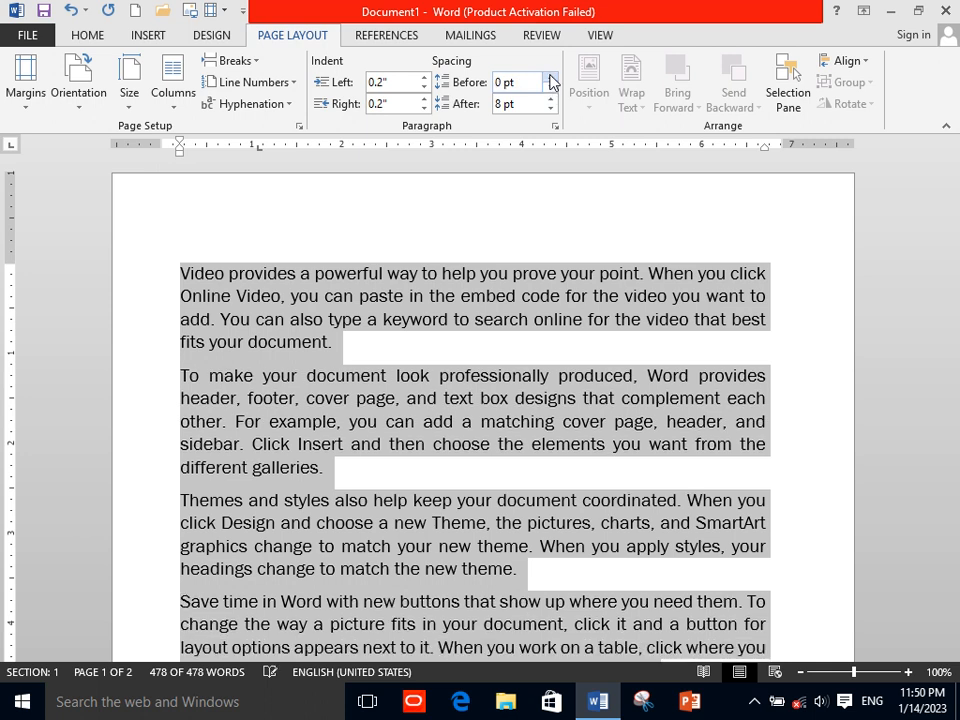
pyautogui.click(550, 80)
pyautogui.click(550, 80)
pyautogui.click(550, 80)
pyautogui.click(550, 80)
pyautogui.click(550, 80)
pyautogui.click(550, 88)
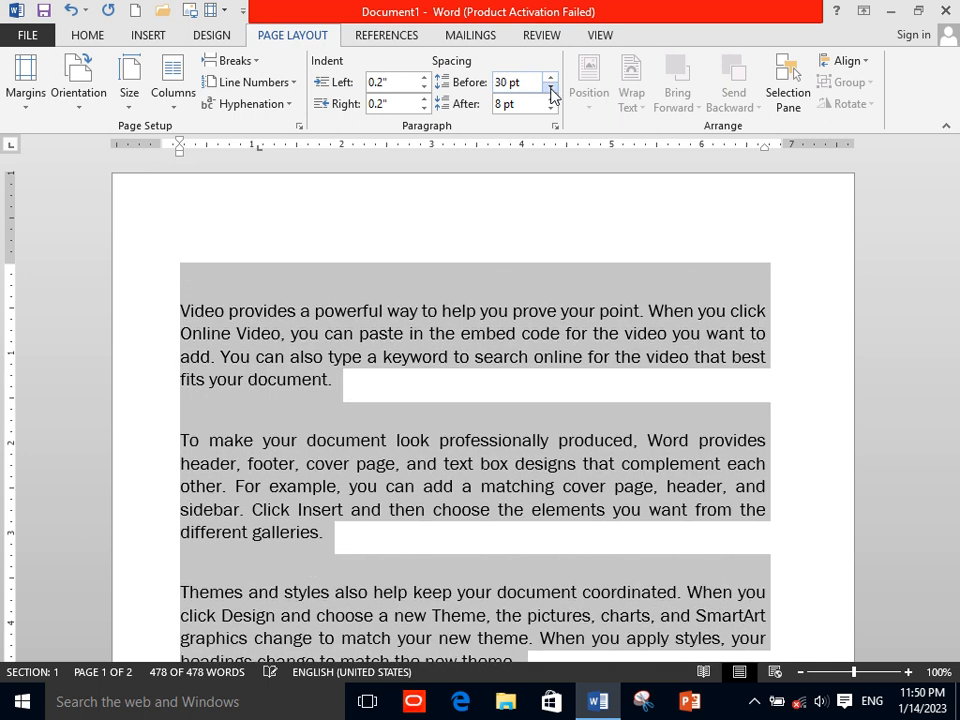
pyautogui.click(550, 88)
pyautogui.click(550, 88)
pyautogui.click(550, 88)
pyautogui.click(550, 88)
pyautogui.click(550, 88)
pyautogui.click(550, 88)
# Set the spacing after all the paragraphs to Auto, raise it to 30 pt, and deselect the text
pyautogui.click(550, 109)
pyautogui.click(550, 109)
pyautogui.click(550, 109)
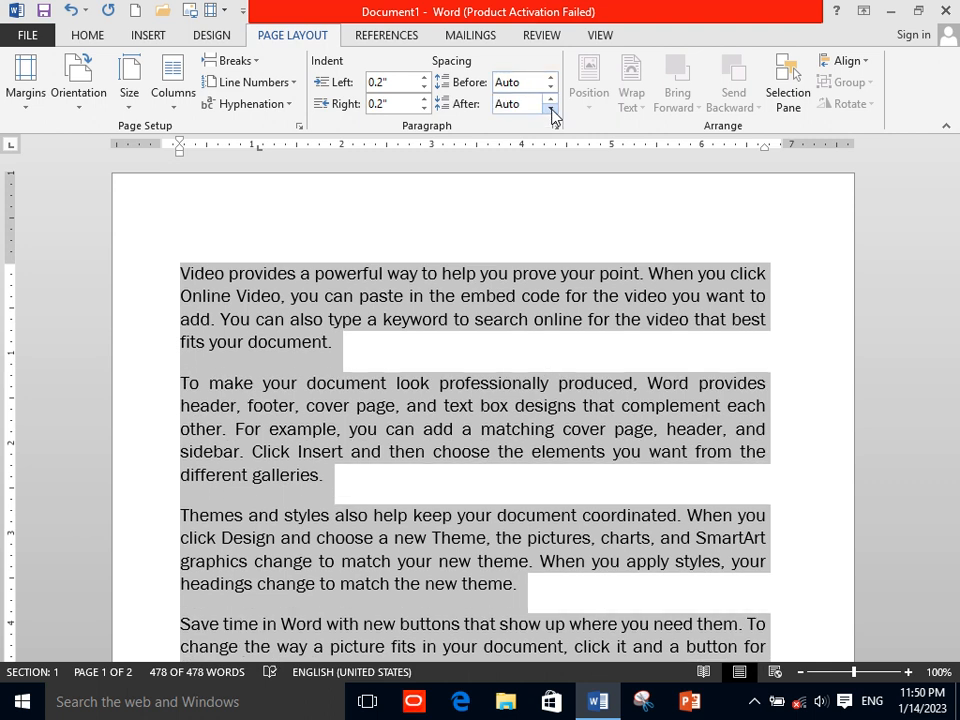
pyautogui.click(550, 99)
pyautogui.click(550, 99)
pyautogui.click(550, 99)
pyautogui.click(550, 99)
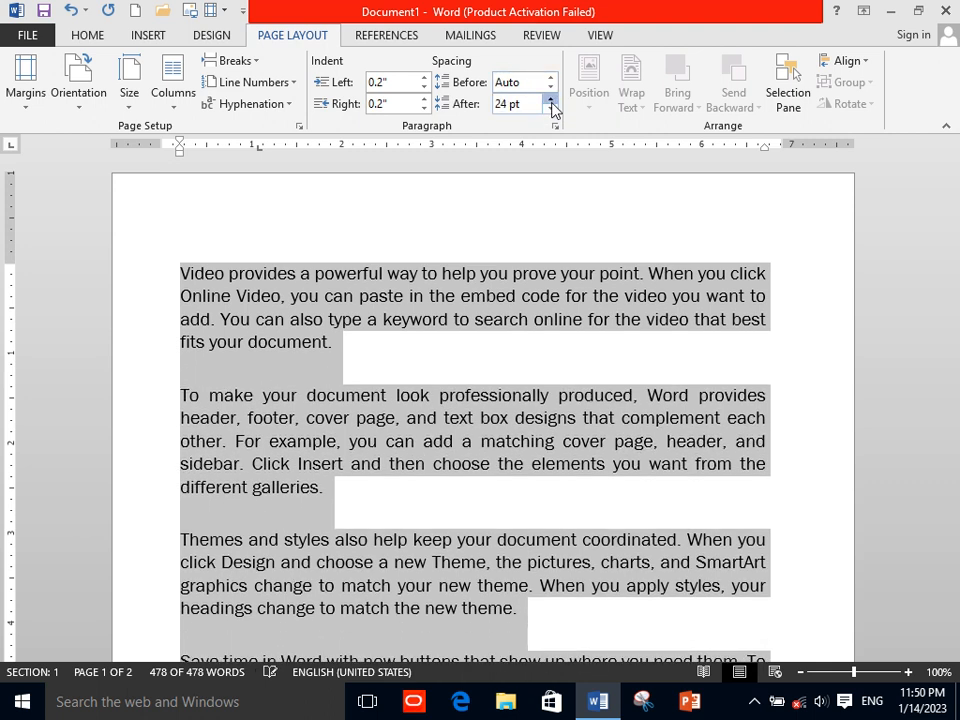
pyautogui.click(550, 99)
pyautogui.click(540, 272)
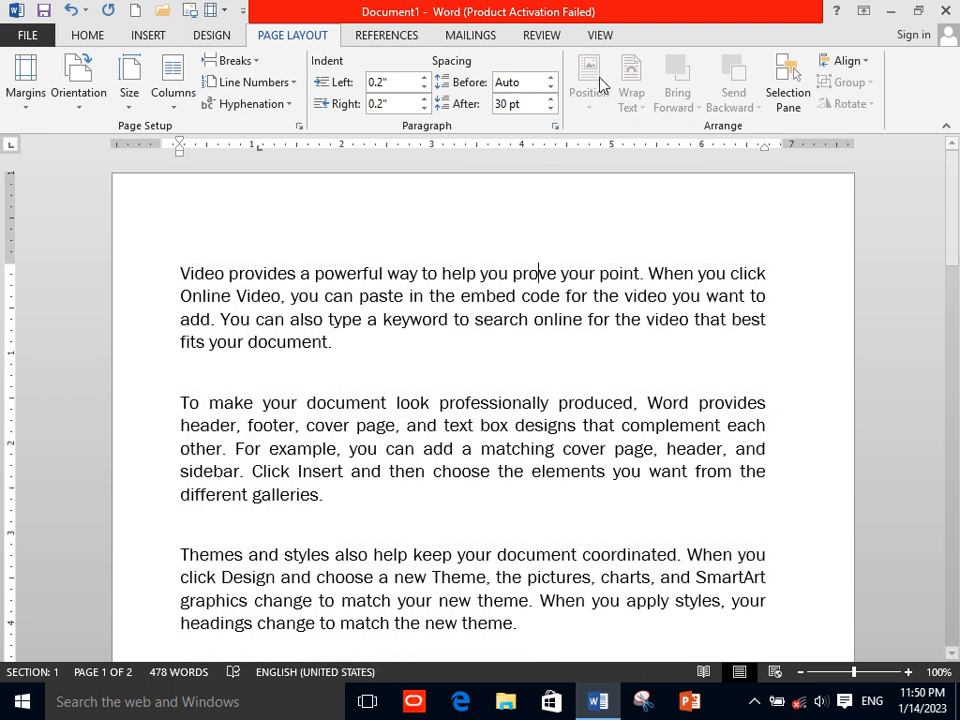
# Delete all the sample text and insert the picture images (72).jpeg from the Desktop folder
pyautogui.hotkey('ctrl', 'a')
pyautogui.press('Delete')
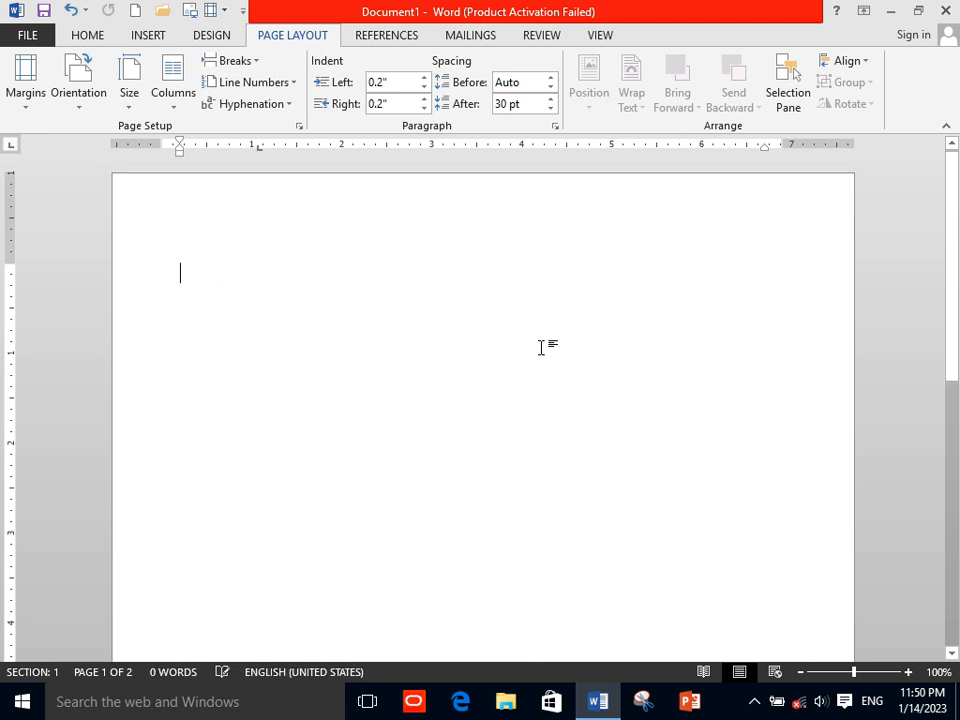
pyautogui.click(158, 38)
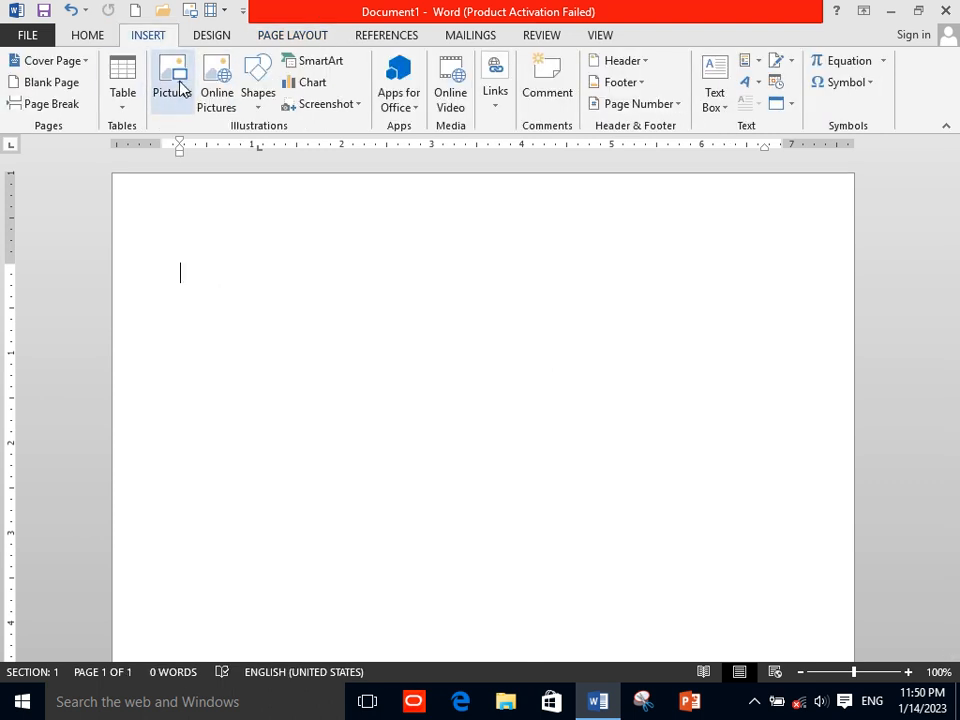
pyautogui.click(180, 88)
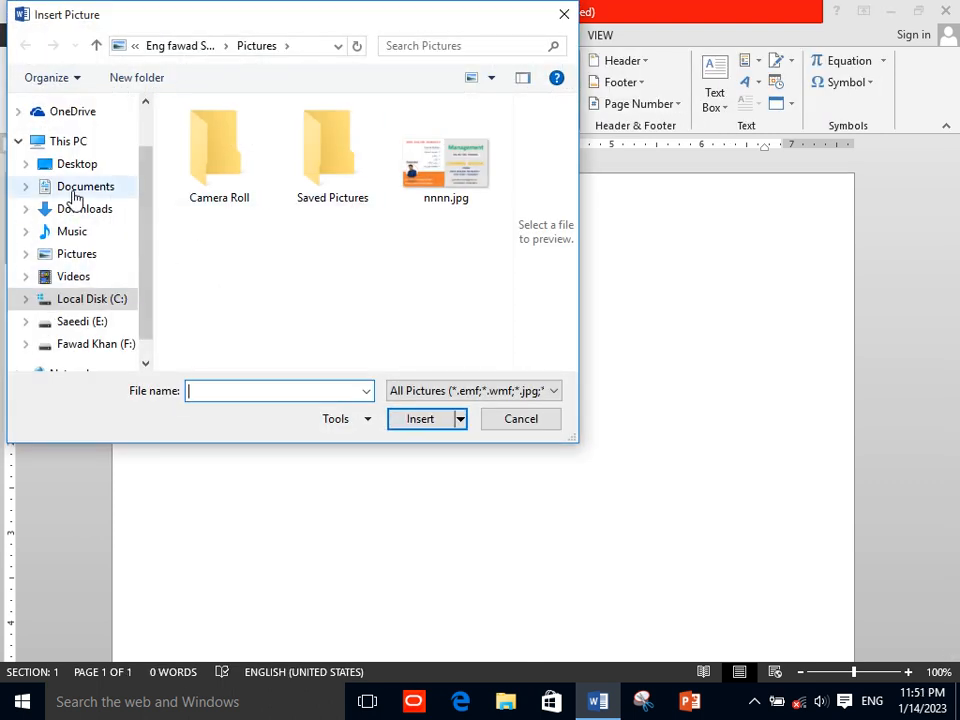
pyautogui.click(86, 145)
pyautogui.click(88, 165)
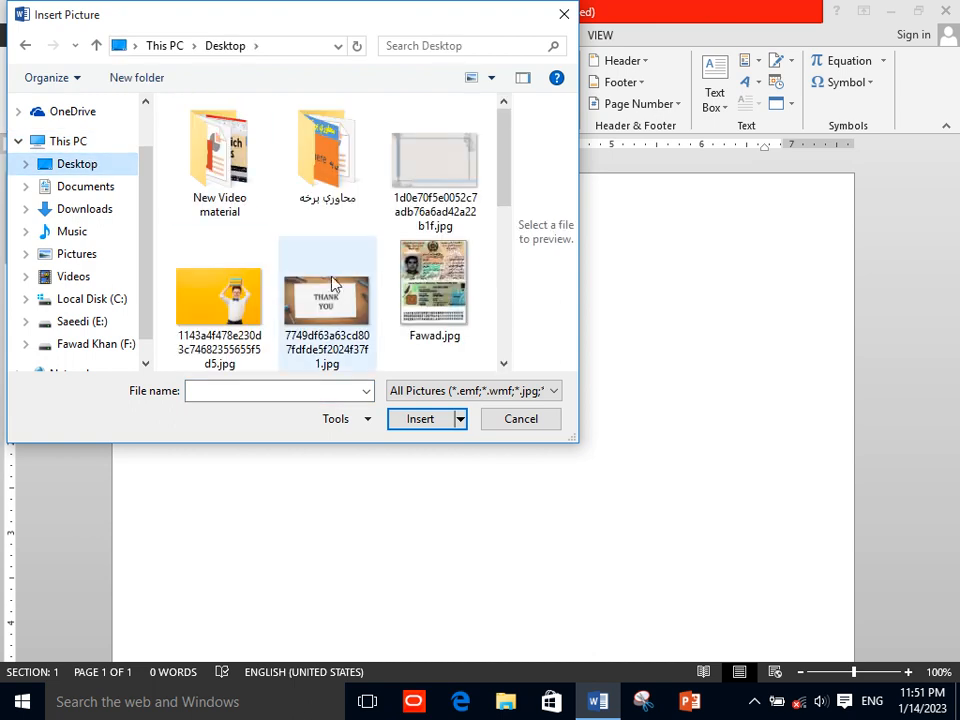
pyautogui.moveTo(501, 184); pyautogui.dragTo(507, 313)
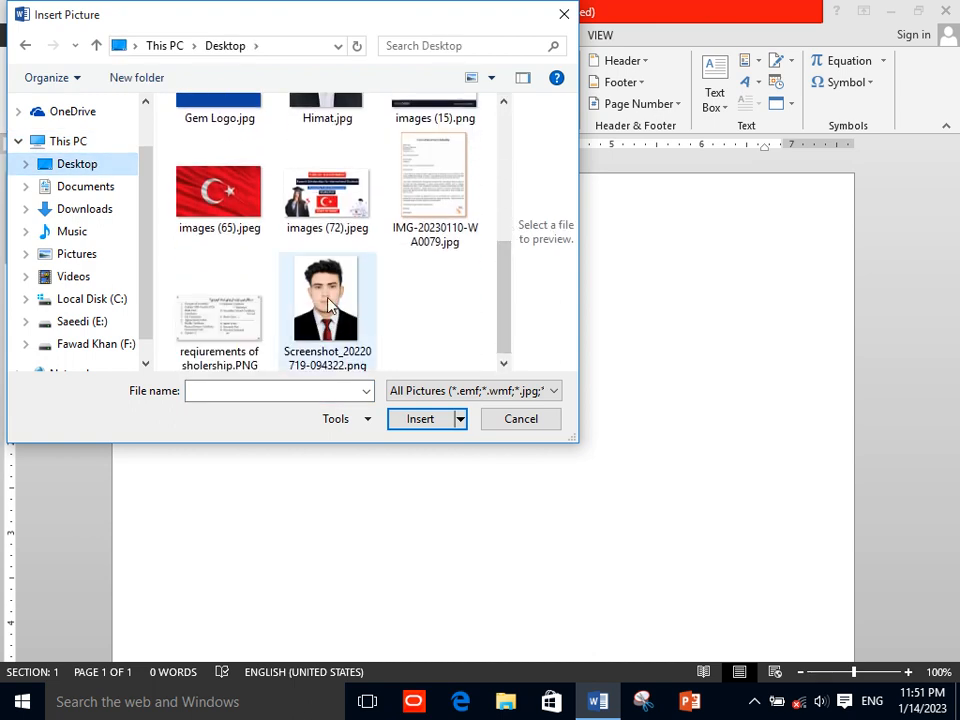
pyautogui.click(320, 205)
pyautogui.click(417, 414)
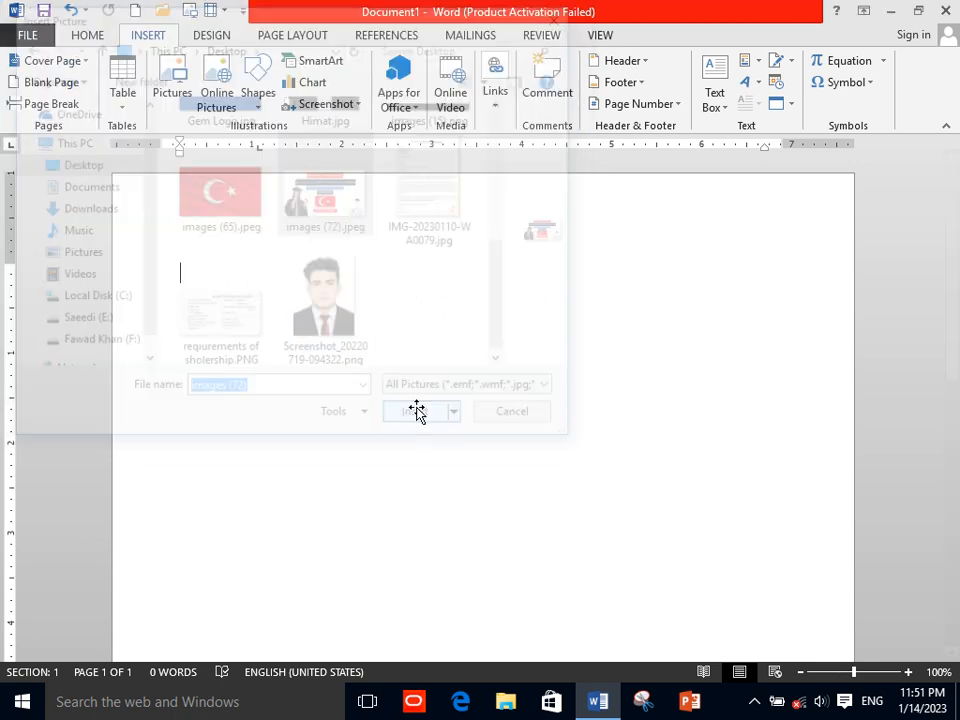
# Shrink the picture to about 2.45" high by 4.35" wide and bring up its position options
pyautogui.moveTo(797, 262); pyautogui.dragTo(572, 389)
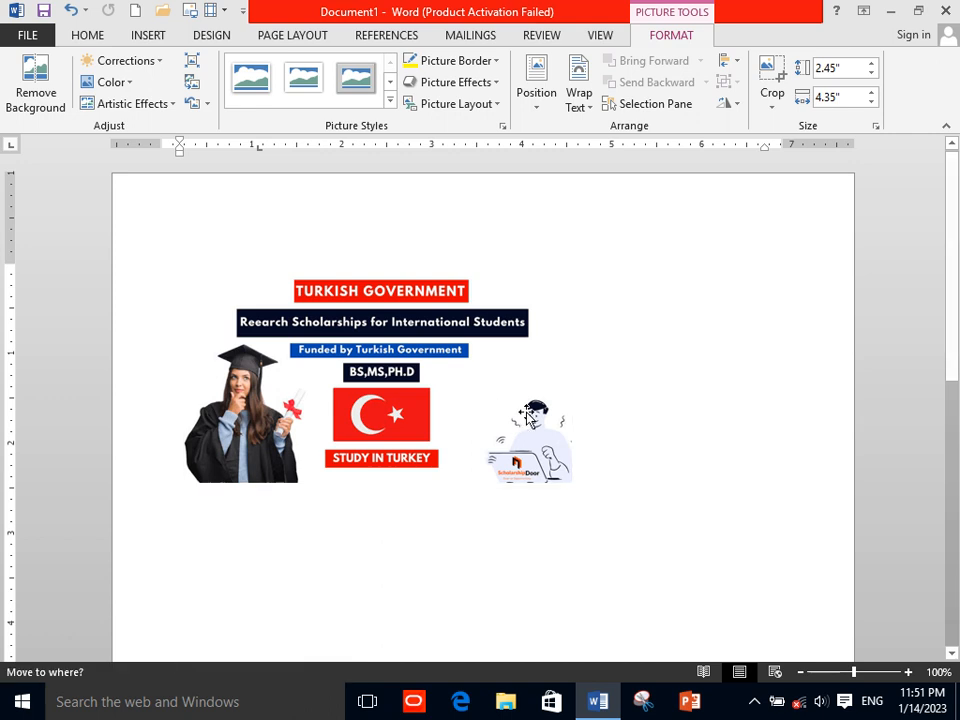
pyautogui.click(526, 114)
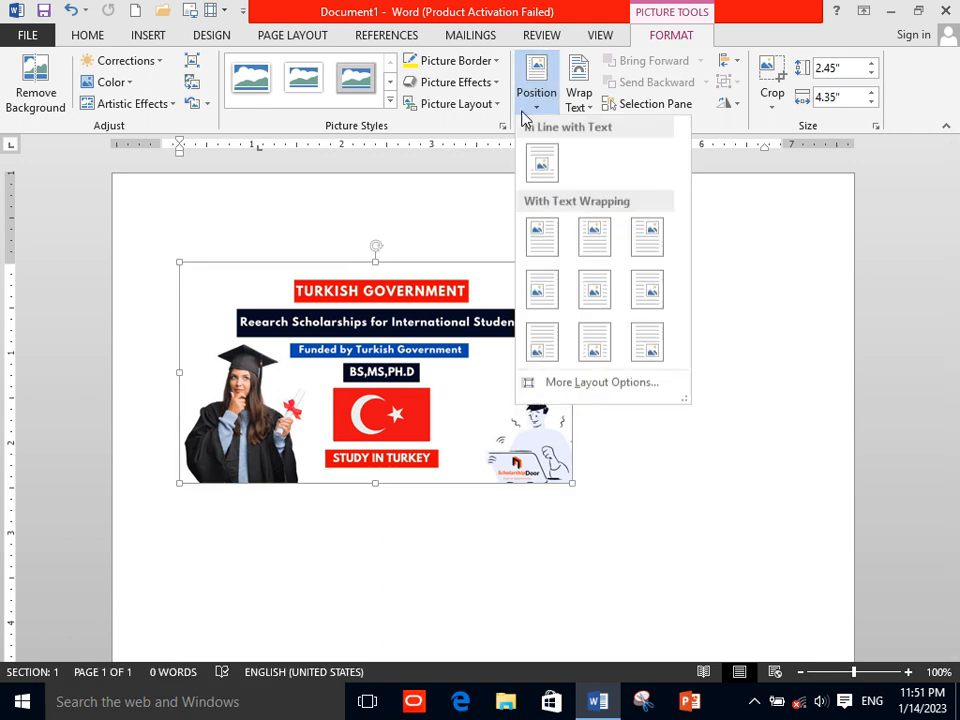
pyautogui.click(536, 188)
# Generate ten paragraphs of sample text on a new line below the picture with =rand(10)
pyautogui.click(587, 336)
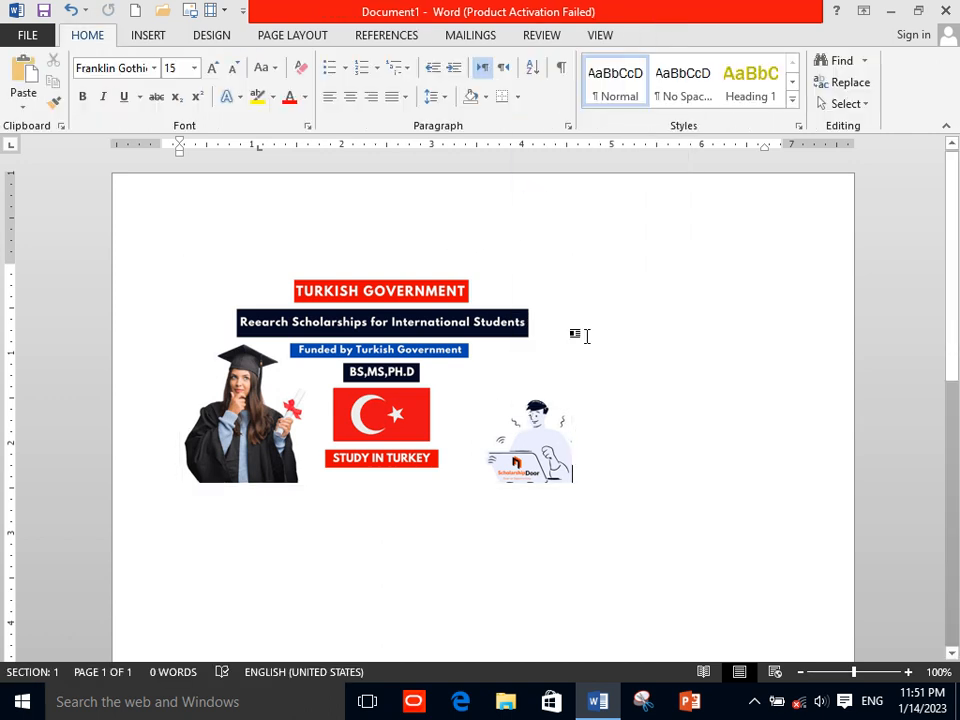
pyautogui.write('=re')
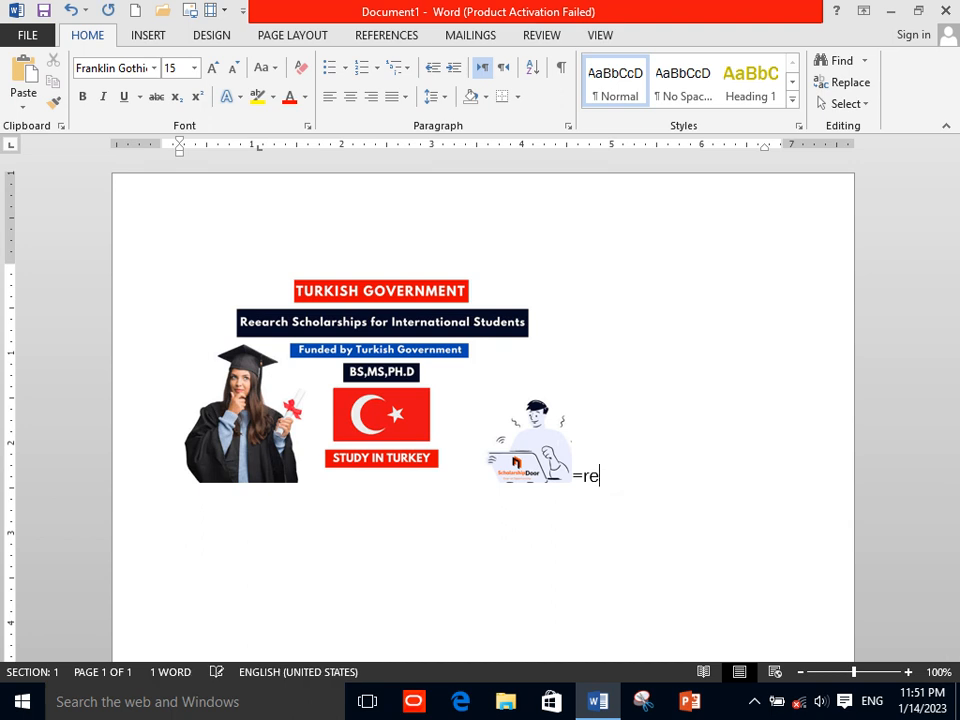
pyautogui.write('anand(10')
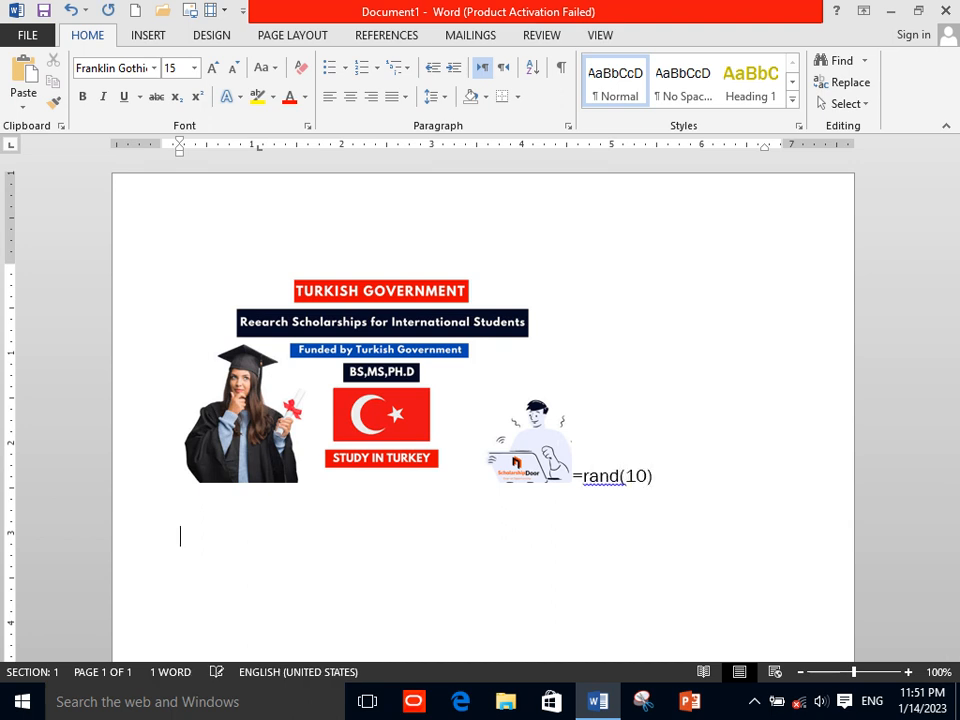
pyautogui.press('BackSpace')
pyautogui.press('BackSpace')
pyautogui.press('BackSpace')
pyautogui.write('(10)')
pyautogui.press('BackSpace')
pyautogui.press('Return')
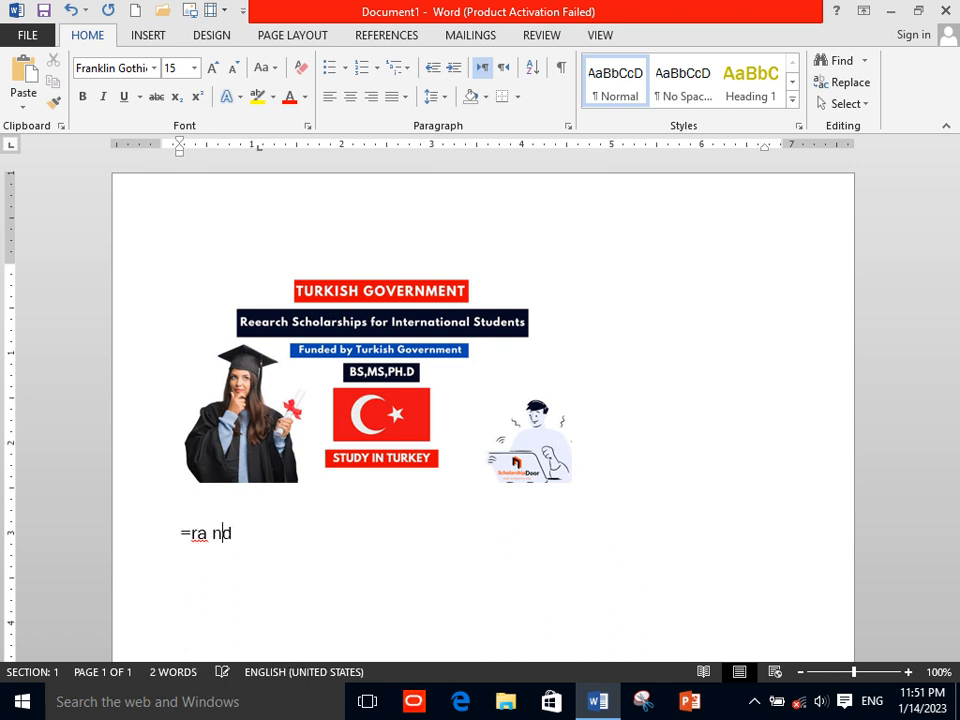
pyautogui.press('BackSpace')
pyautogui.press('BackSpace')
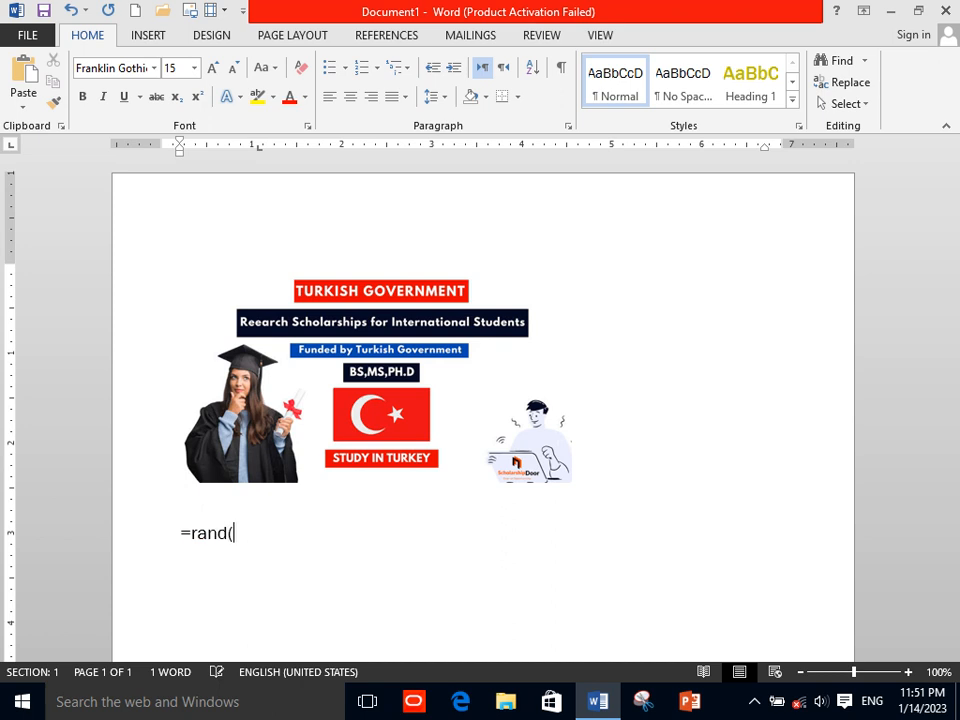
pyautogui.press('Return')
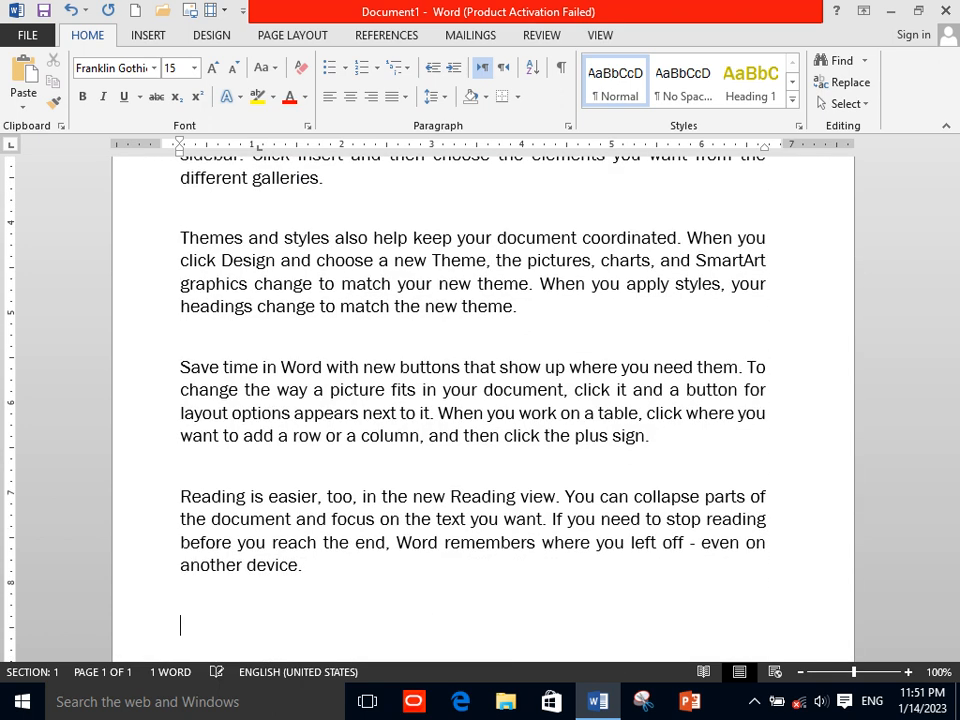
# Select the whole document and reduce the font size to 9
pyautogui.hotkey('ctrl', 'a')
pyautogui.hotkey('ctrl', 'shift', ',')
pyautogui.hotkey('ctrl', 'shift', ',')
pyautogui.hotkey('ctrl', 'shift', ',')
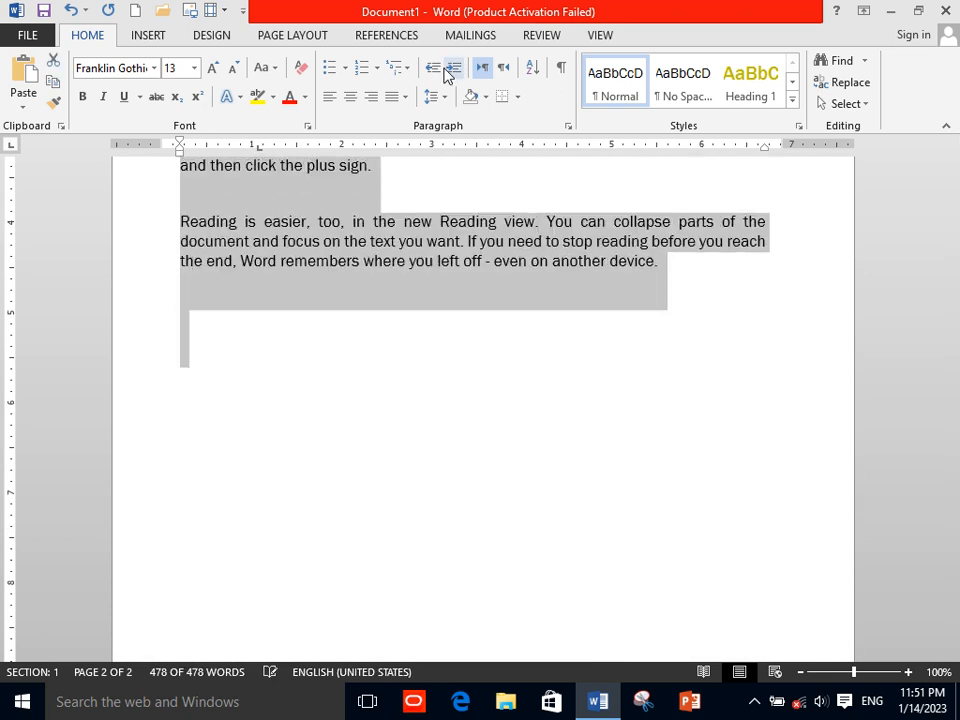
pyautogui.moveTo(950, 545); pyautogui.dragTo(955, 205)
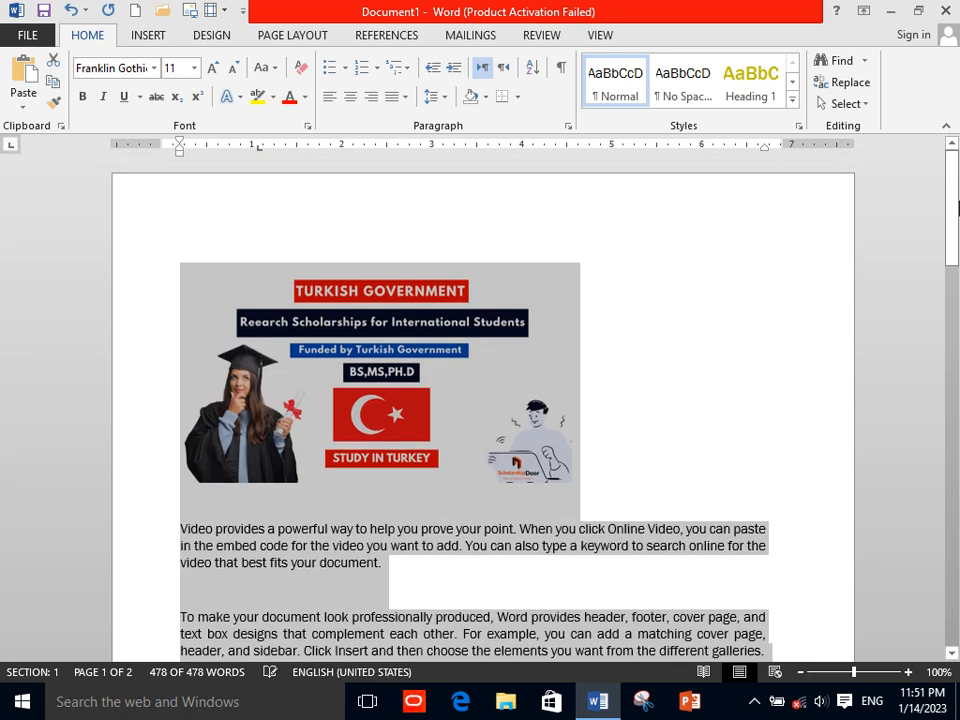
pyautogui.hotkey('ctrl', 'shift', ',')
pyautogui.hotkey('ctrl', 'shift', ',')
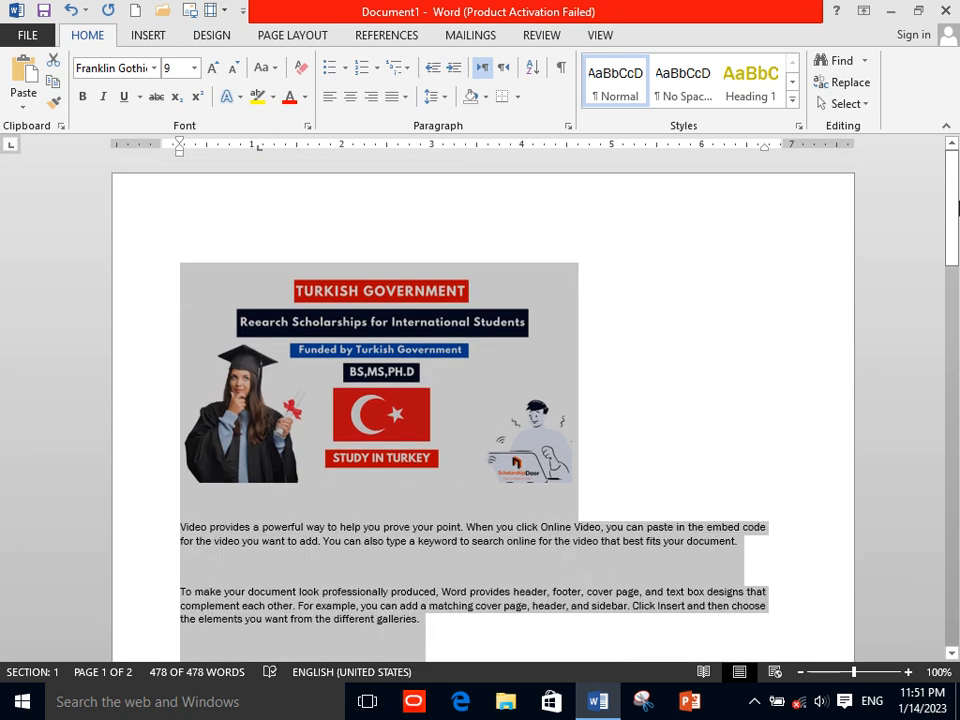
# Shrink the picture to about half its size and position it at the bottom center of the page with text wrapping
pyautogui.click(504, 394)
pyautogui.moveTo(575, 261); pyautogui.dragTo(384, 455)
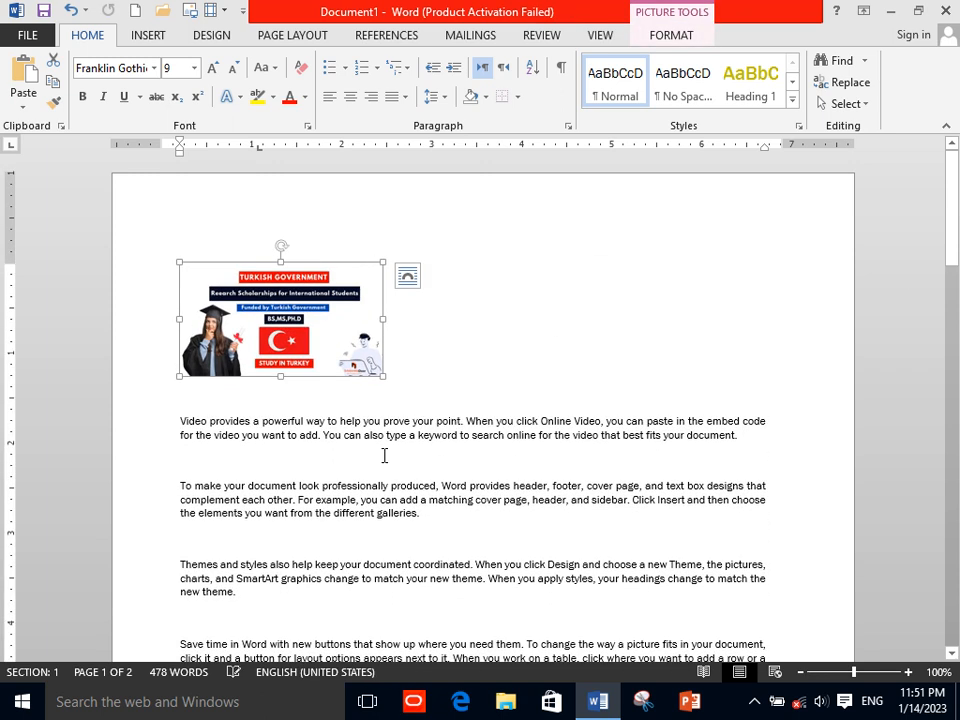
pyautogui.click(274, 37)
pyautogui.click(588, 88)
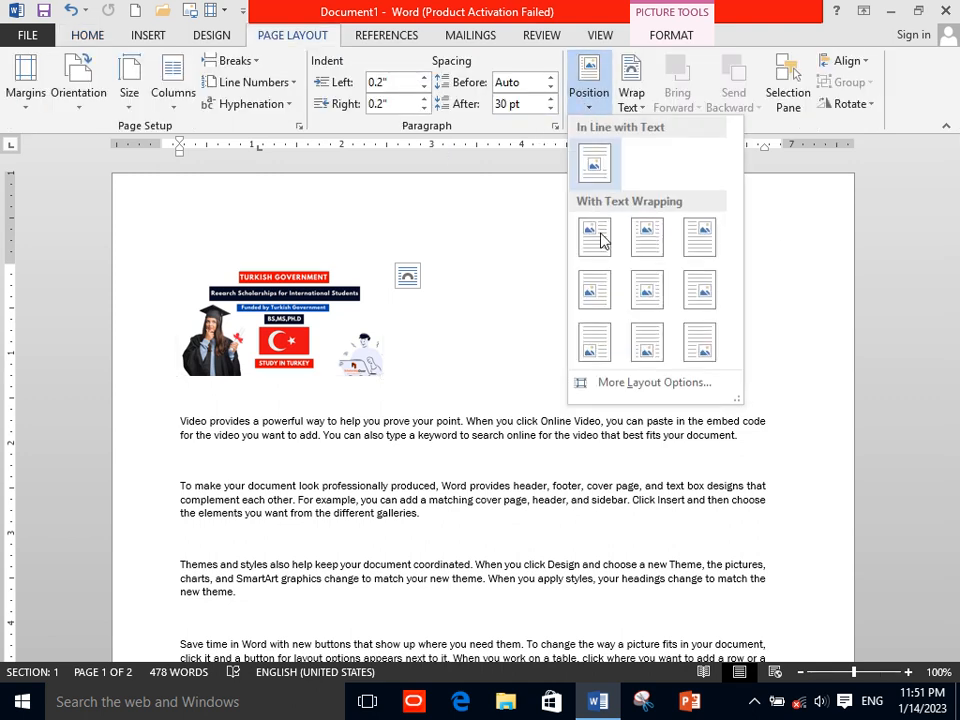
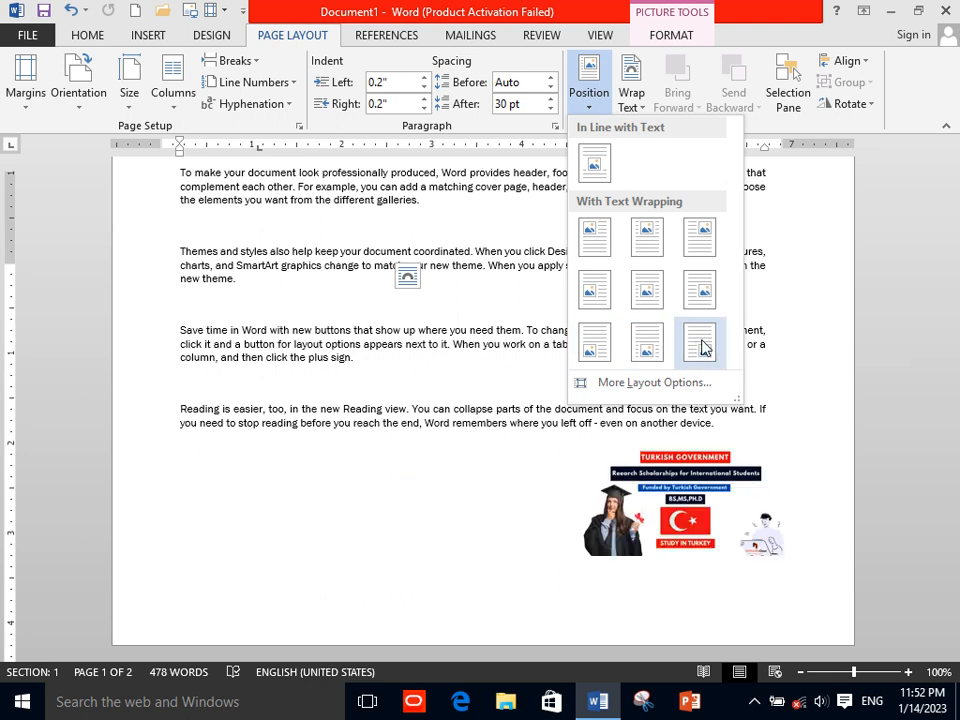
pyautogui.click(643, 349)
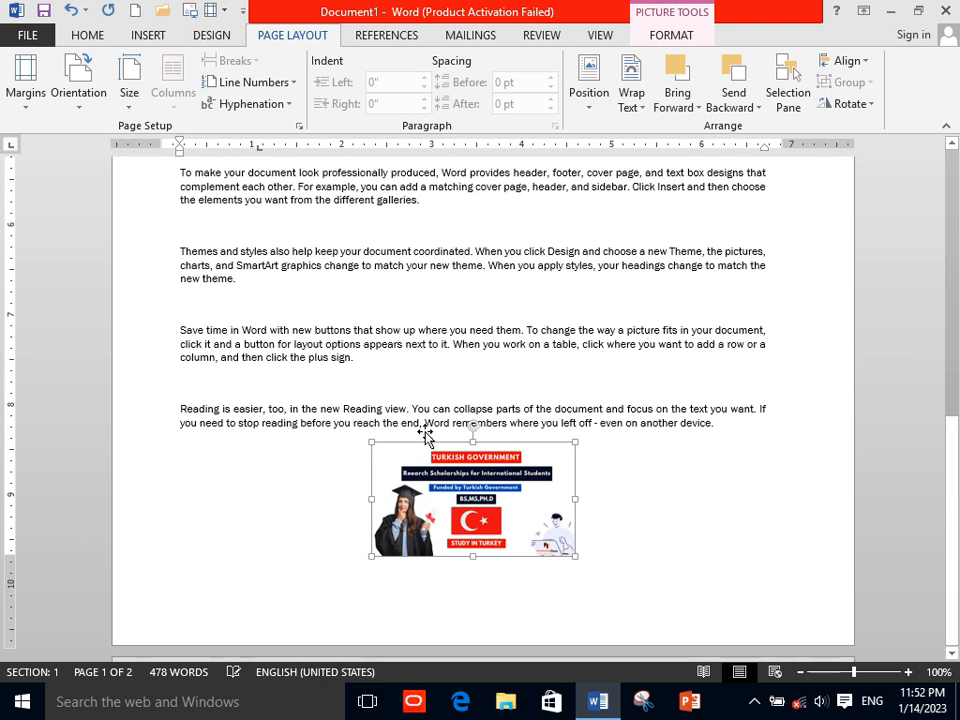
# Move the picture to the left margin beside the "Save time in Word" paragraph on the upper page, and deselect it
pyautogui.moveTo(458, 471); pyautogui.dragTo(260, 199)
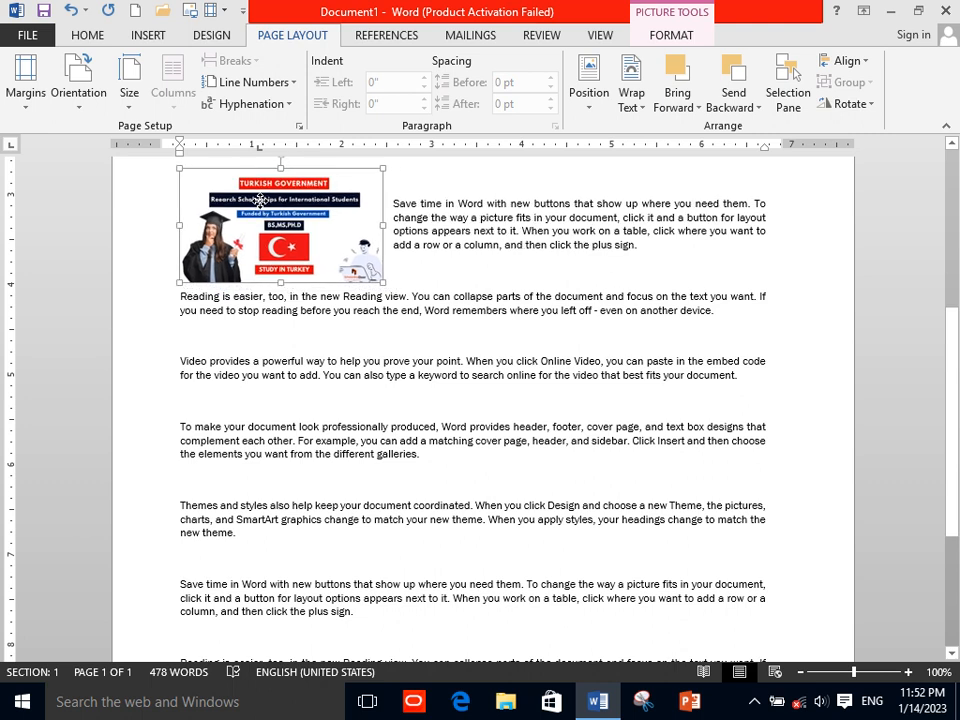
pyautogui.click(602, 112)
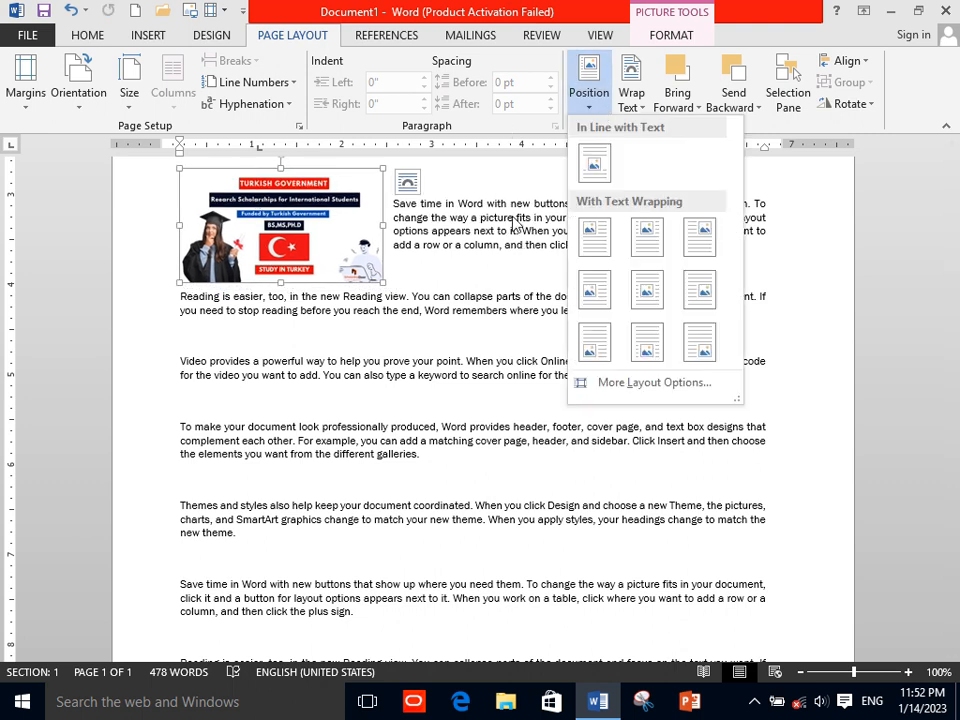
pyautogui.click(476, 285)
pyautogui.click(476, 285)
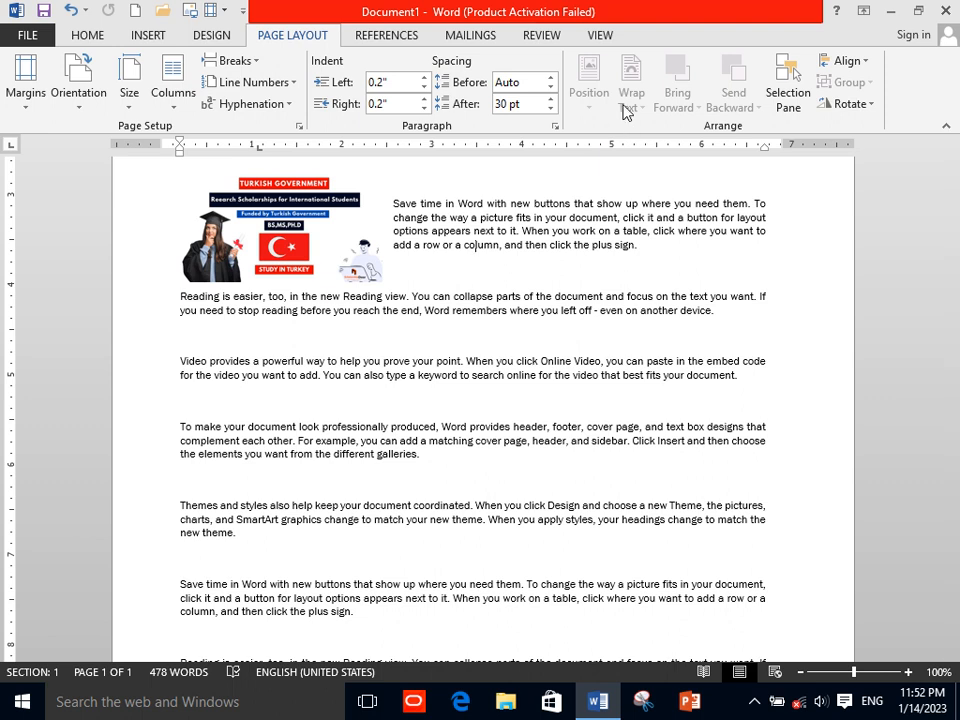
# Draw a rectangle about 1.62" high by 2.46" wide over the "Video provides" and "To make your document" paragraphs
pyautogui.click(138, 37)
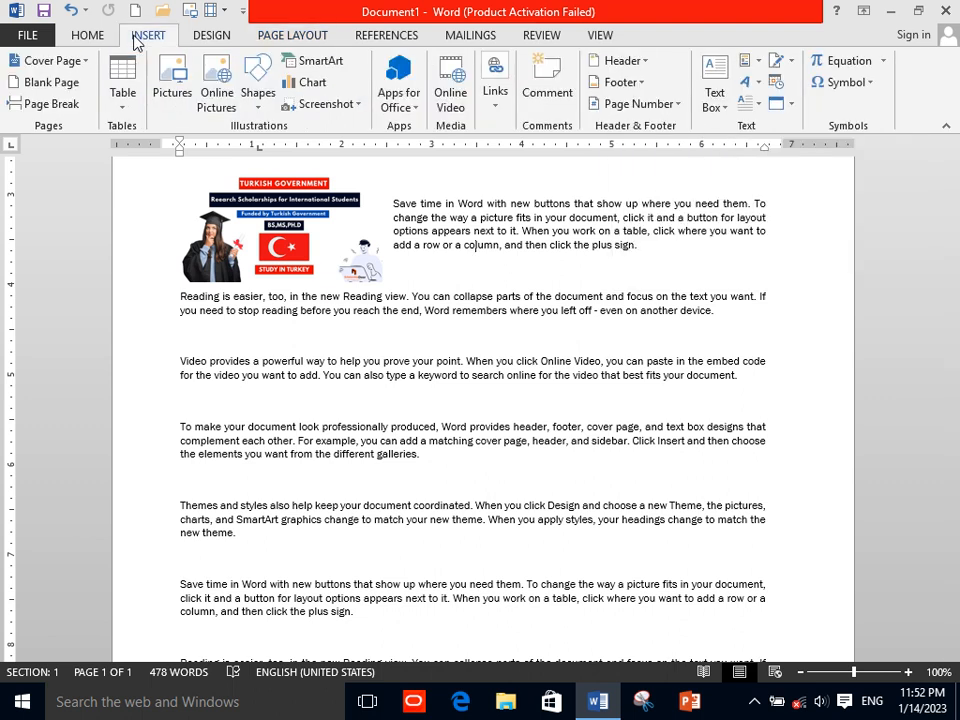
pyautogui.click(257, 92)
pyautogui.click(313, 146)
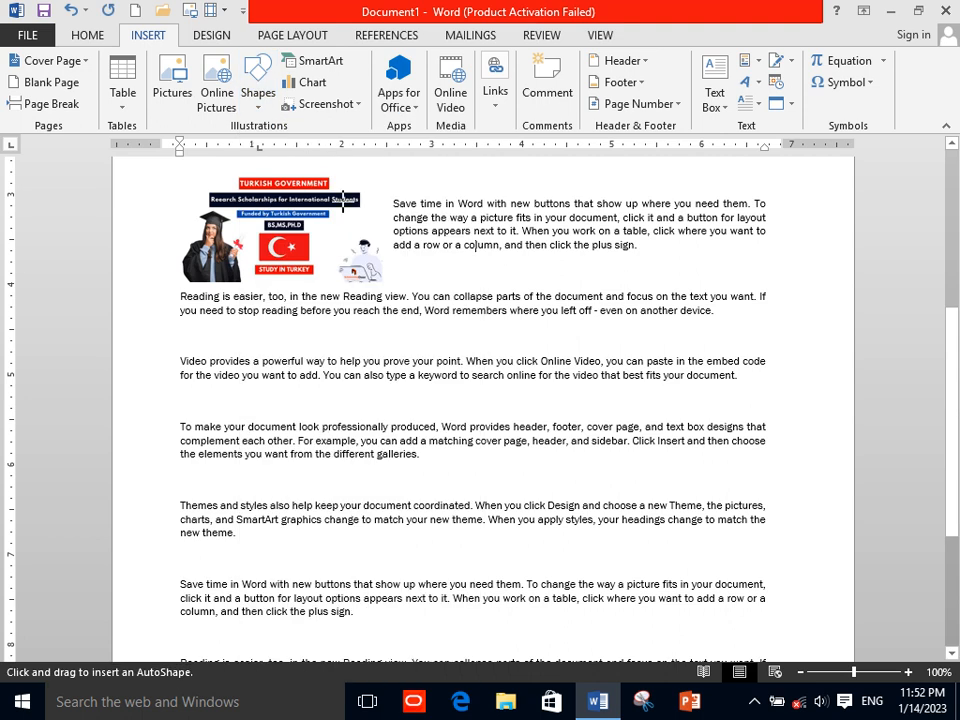
pyautogui.moveTo(436, 340)
pyautogui.mouseDown()
pyautogui.moveTo(589, 454)
pyautogui.moveTo(657, 485)
pyautogui.mouseUp()
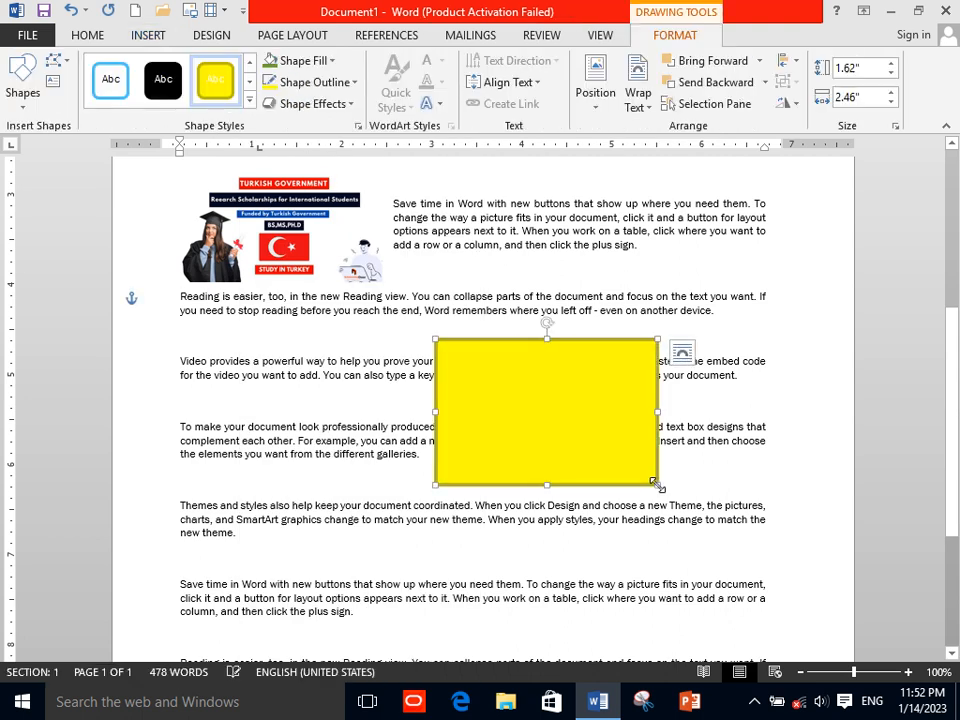
pyautogui.click(756, 701)
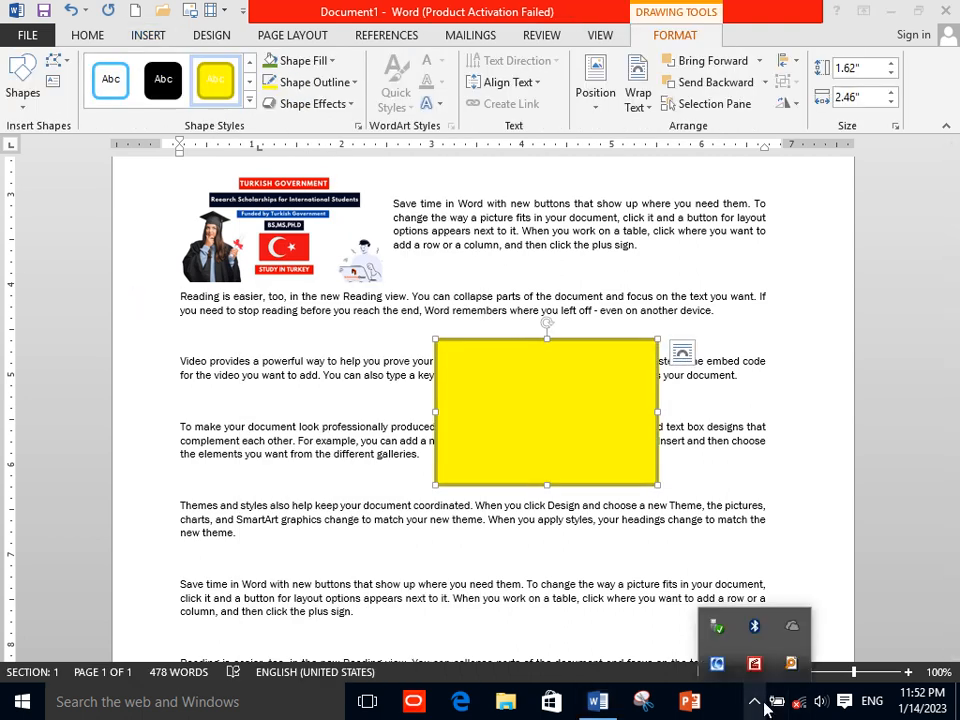
pyautogui.click(762, 703)
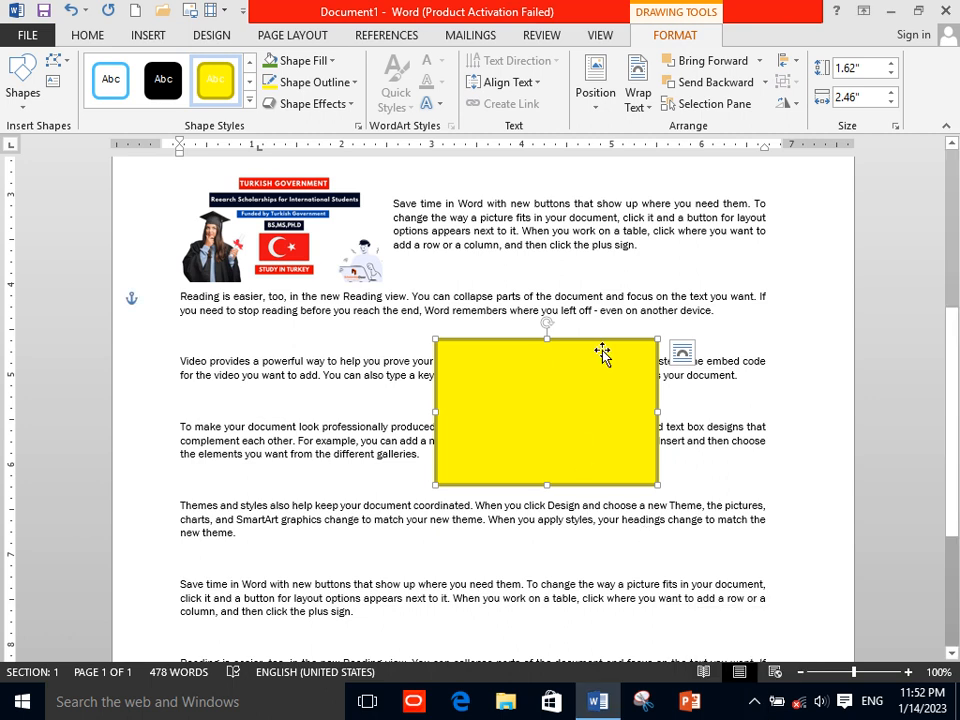
# Set the yellow rectangle's text wrapping to In Line with Text and delete the picture above it
pyautogui.click(639, 100)
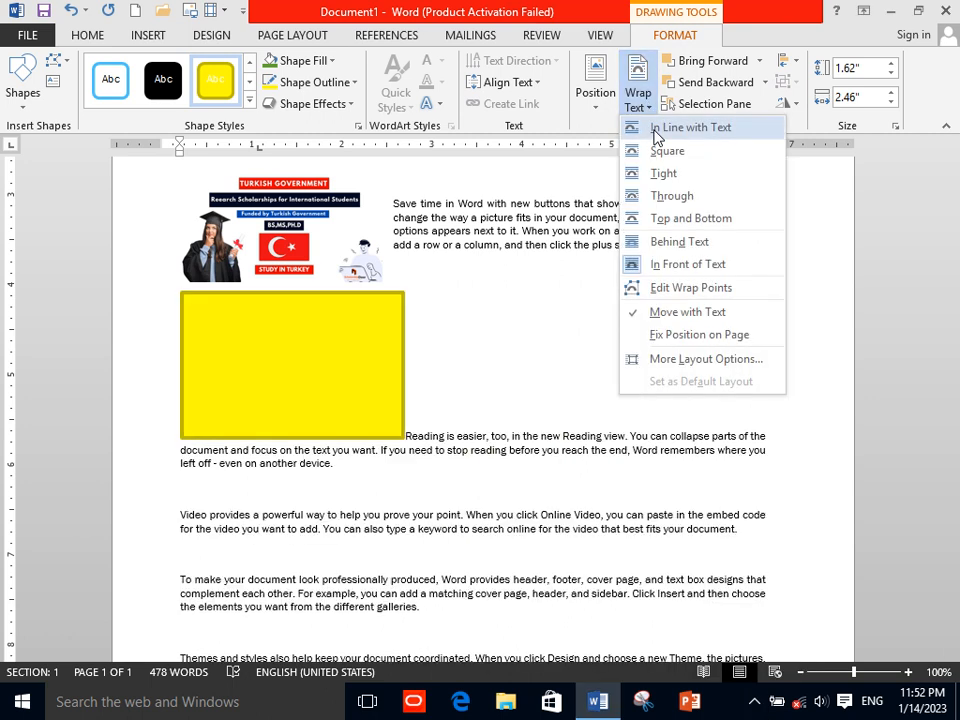
pyautogui.click(655, 130)
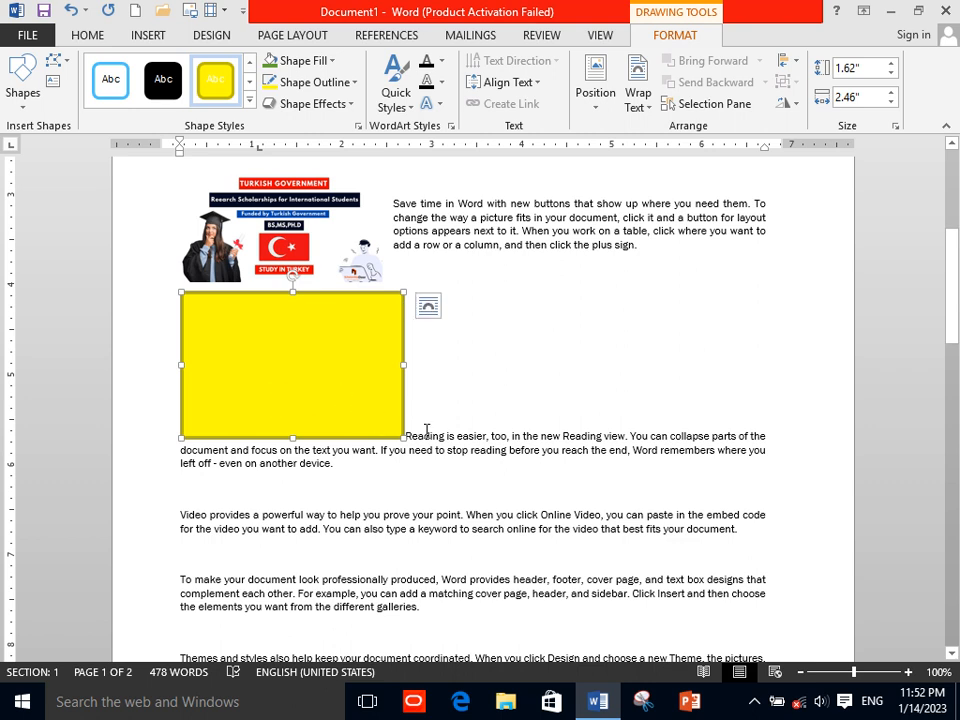
pyautogui.click(318, 228)
pyautogui.press('Delete')
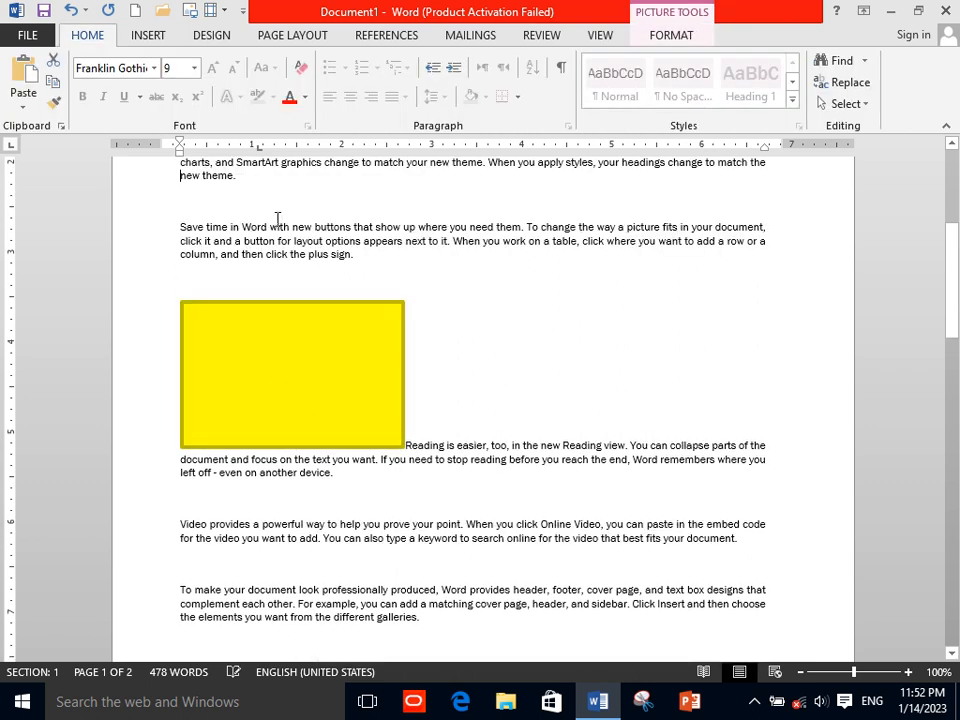
# Set the yellow rectangle's text wrapping to Square
pyautogui.click(295, 392)
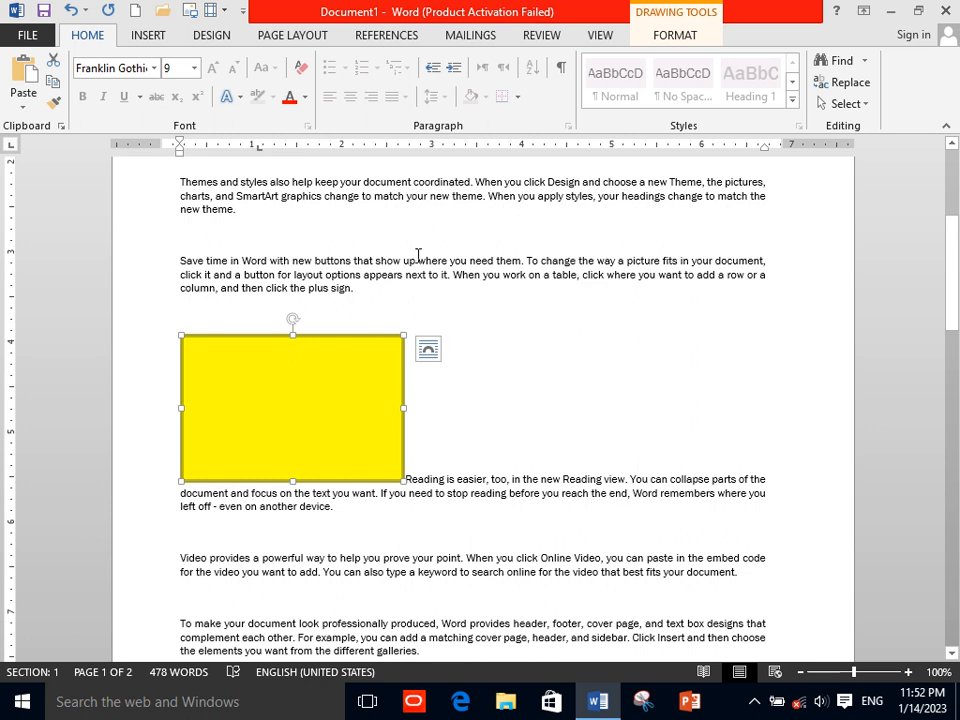
pyautogui.click(308, 39)
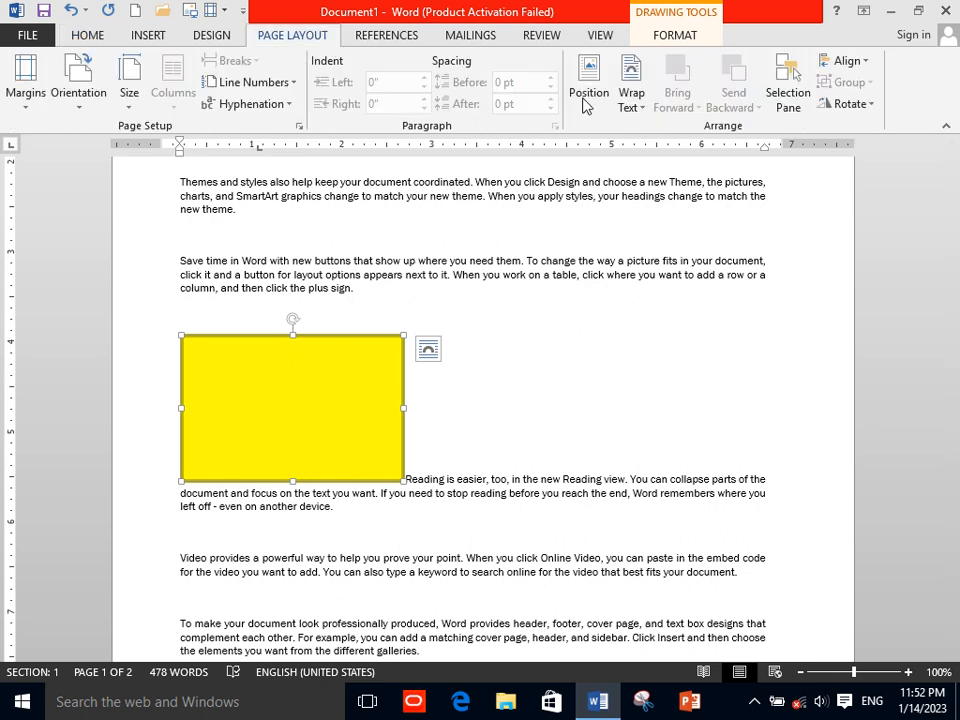
pyautogui.click(631, 107)
pyautogui.click(642, 151)
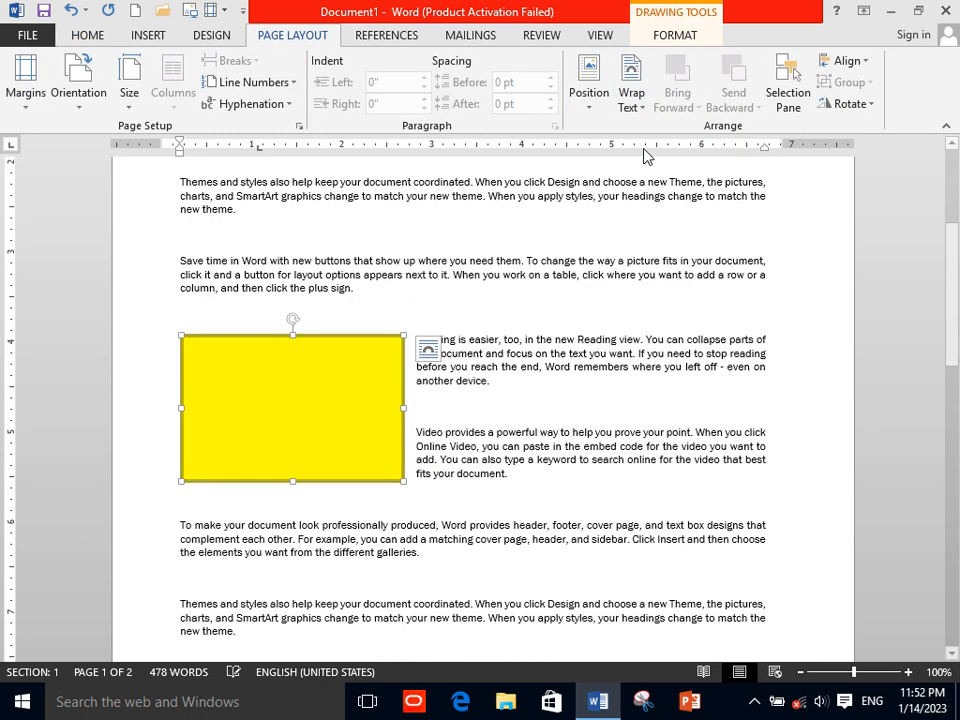
# Shrink the yellow rectangle to about half its width and set its text wrapping to Top and Bottom
pyautogui.moveTo(404, 335); pyautogui.dragTo(297, 377)
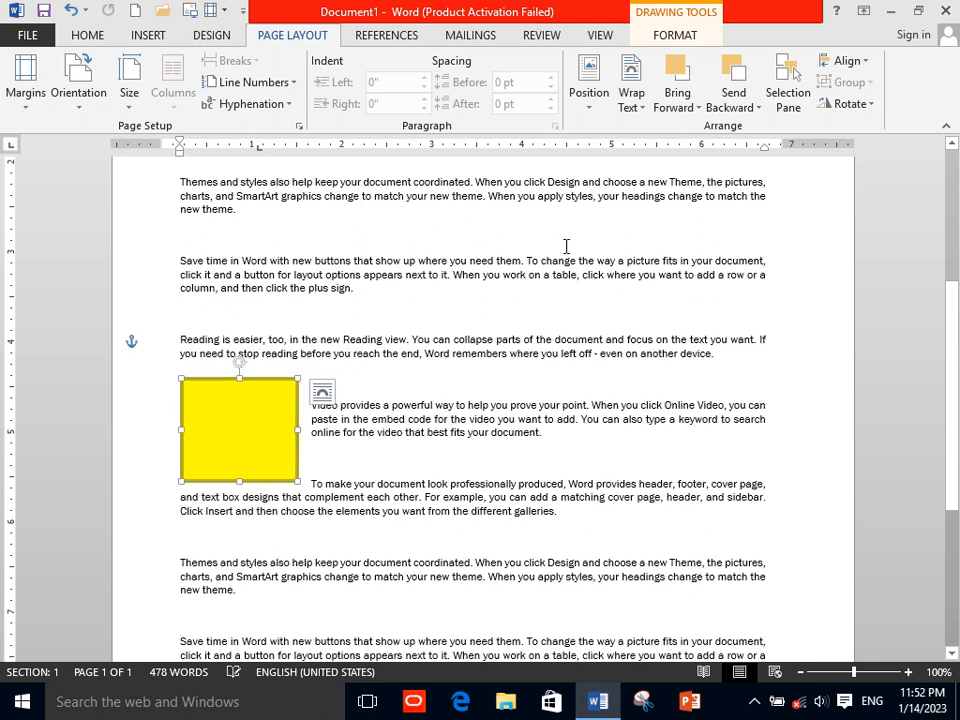
pyautogui.click(631, 100)
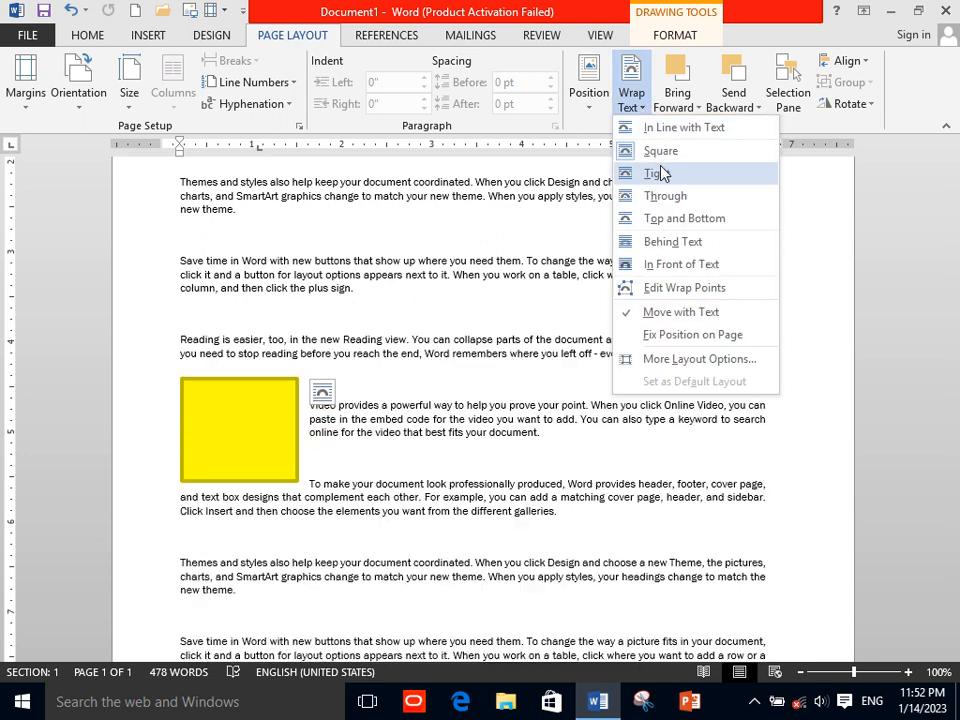
pyautogui.click(669, 222)
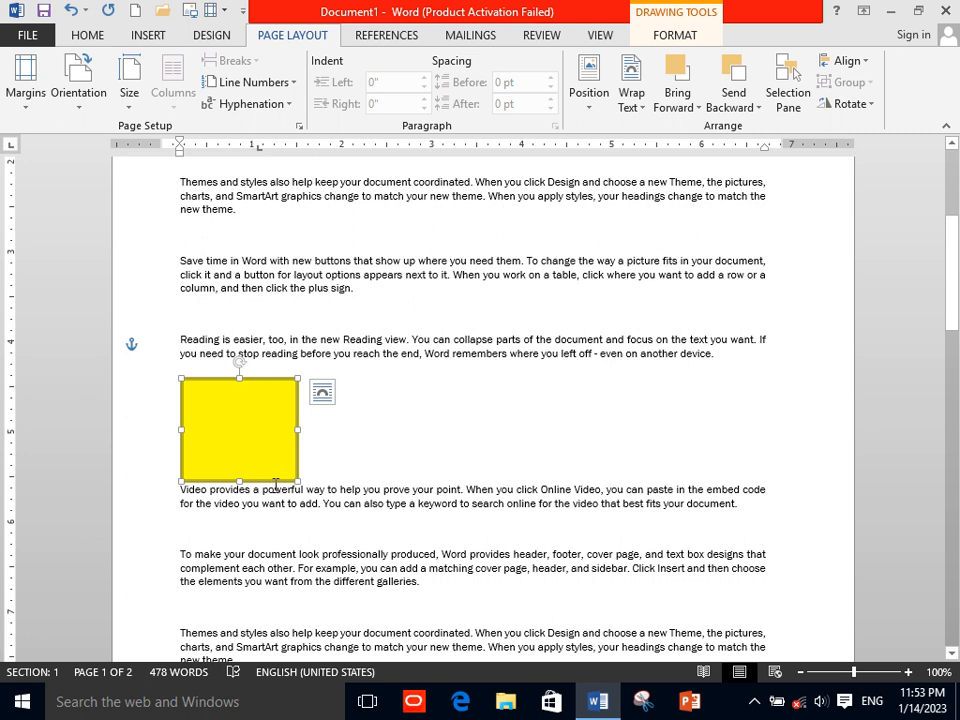
# Edit the yellow rectangle's wrap points, pulling all four corners inward to form a smaller irregular wrap outline inside the shape
pyautogui.click(631, 95)
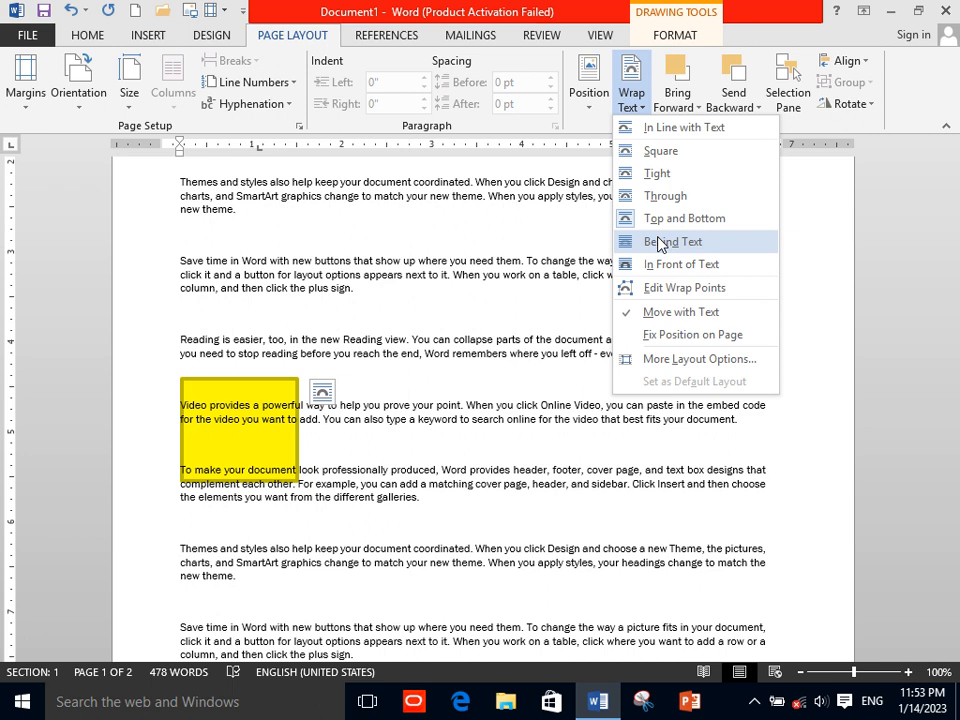
pyautogui.click(664, 290)
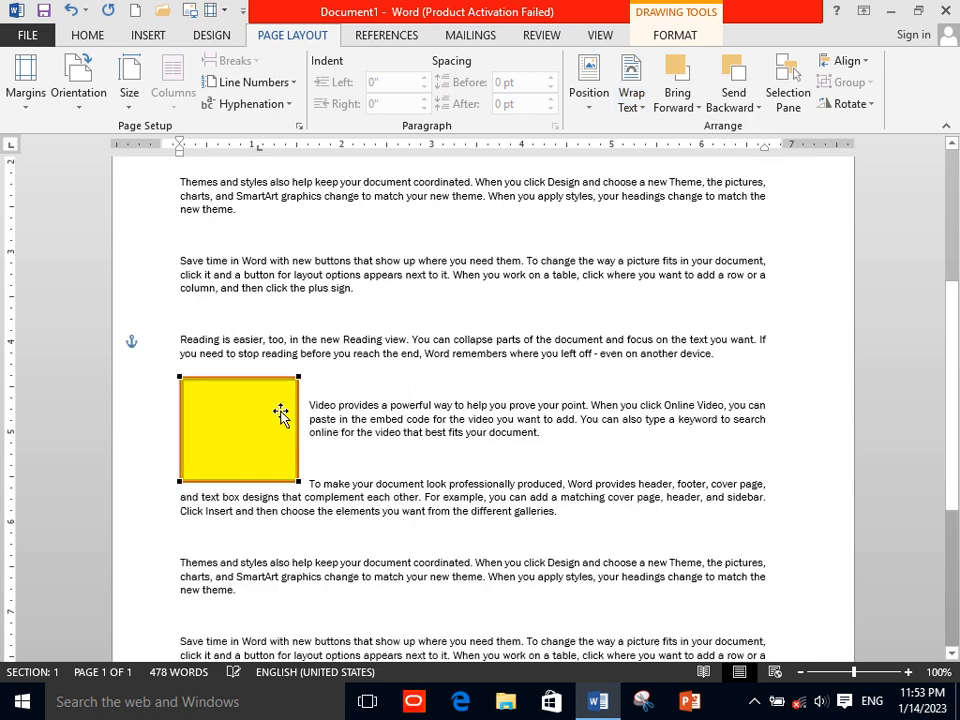
pyautogui.moveTo(300, 376); pyautogui.dragTo(250, 391)
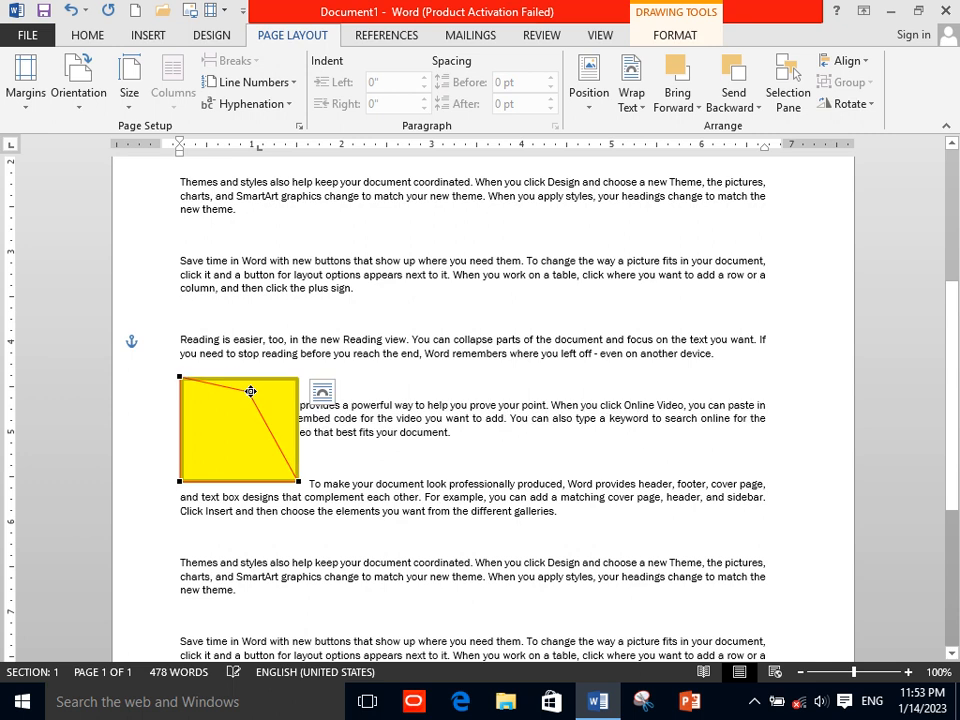
pyautogui.moveTo(291, 480); pyautogui.dragTo(244, 451)
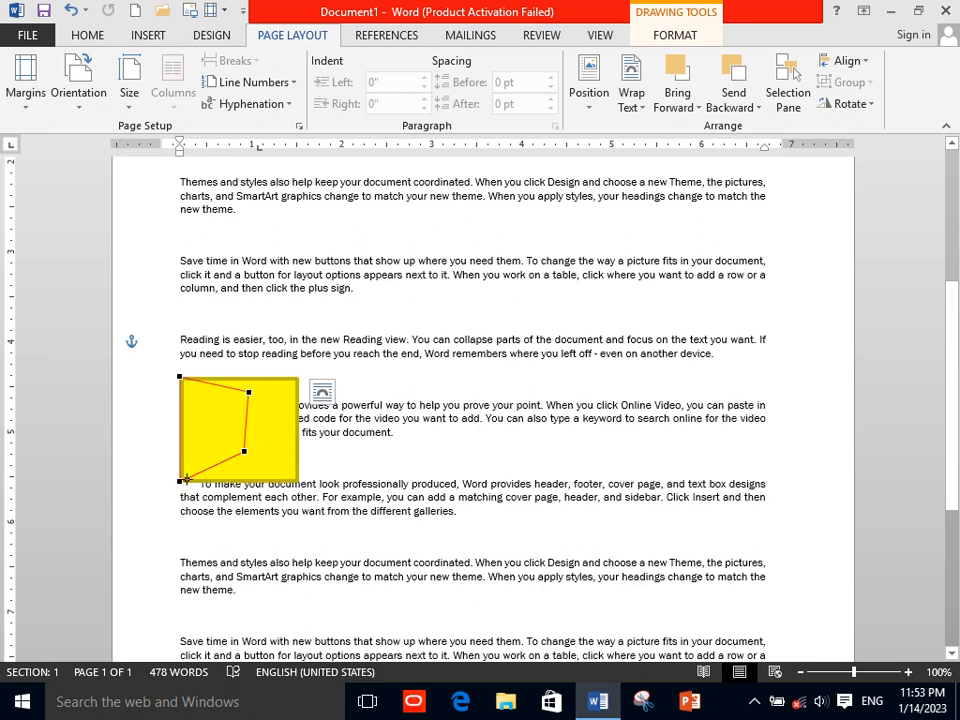
pyautogui.moveTo(183, 482); pyautogui.dragTo(209, 425)
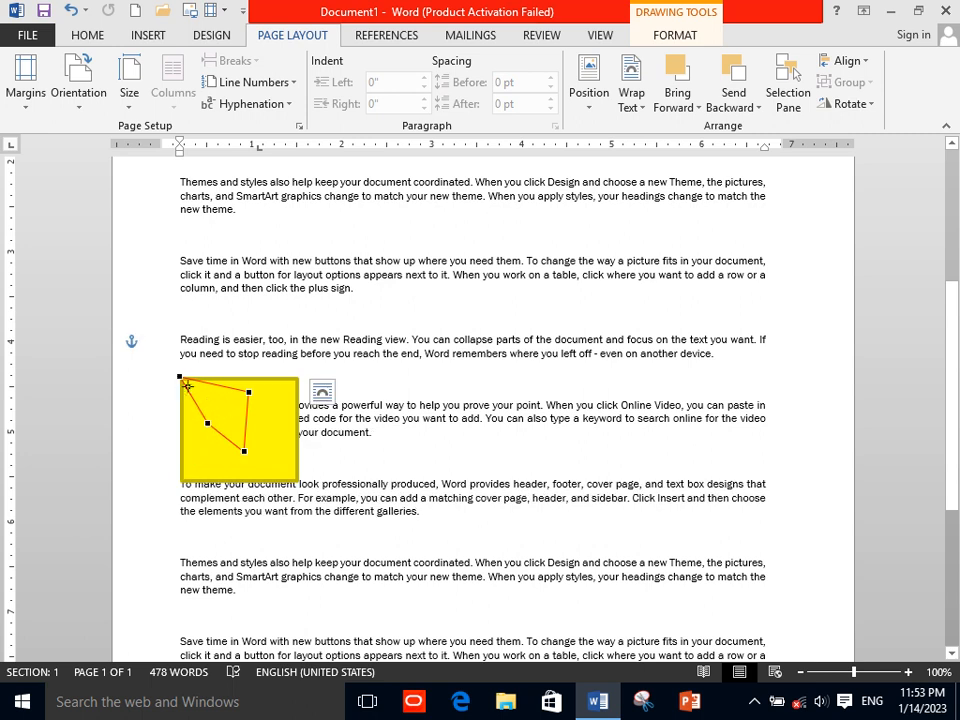
pyautogui.moveTo(176, 378); pyautogui.dragTo(207, 400)
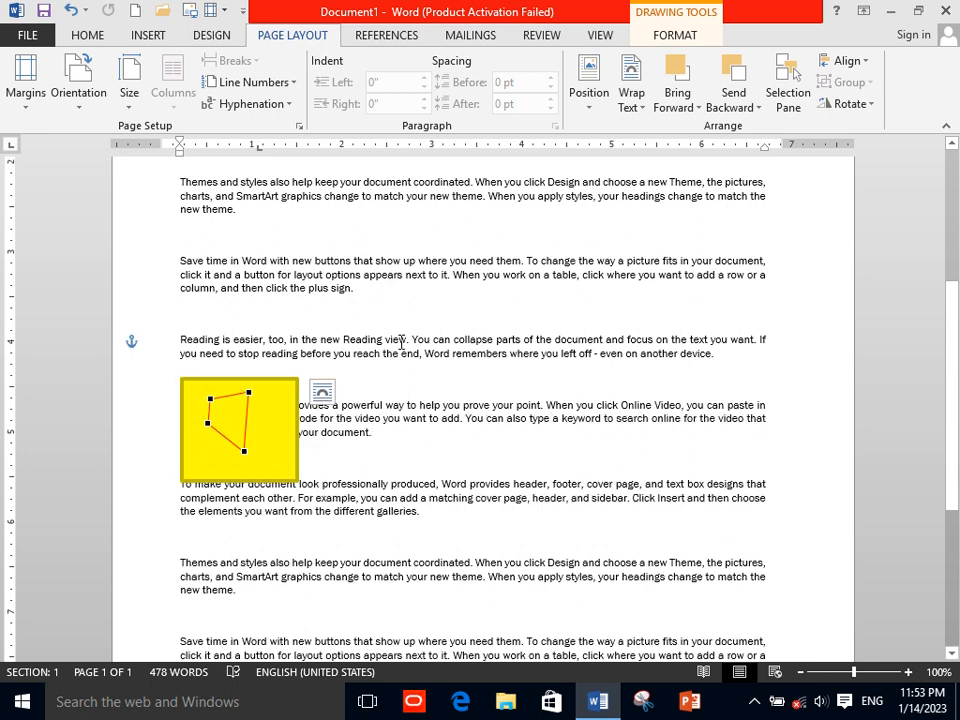
# Fix the yellow rectangle's position on the page and move it up over the "Reading is easier" paragraph
pyautogui.click(628, 95)
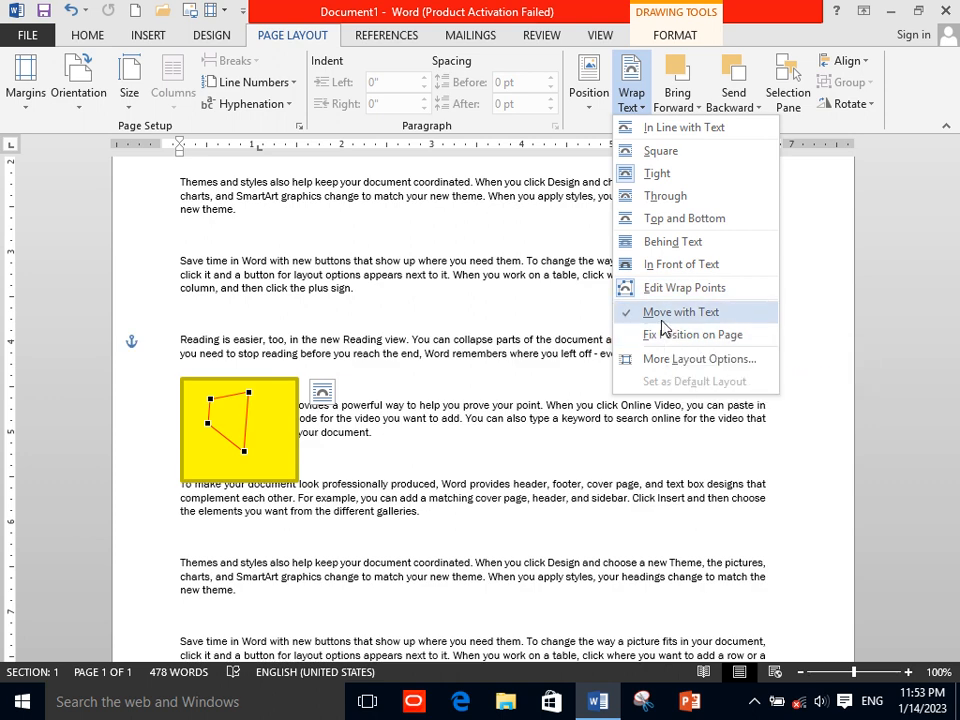
pyautogui.click(665, 318)
pyautogui.click(300, 421)
pyautogui.moveTo(300, 421); pyautogui.dragTo(272, 345)
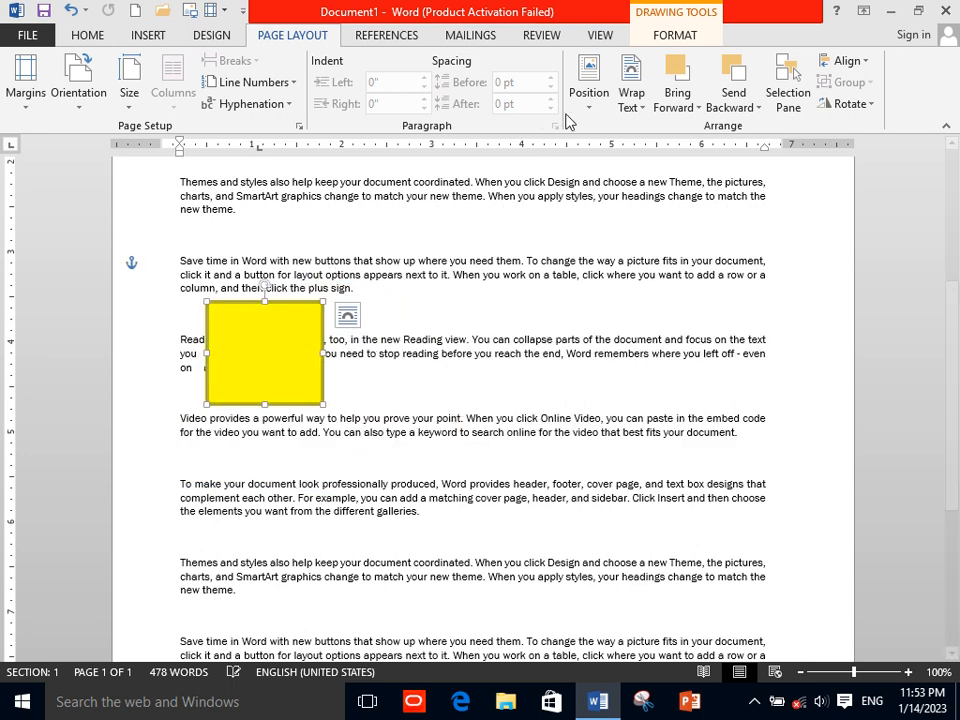
# Set the yellow rectangle to move with text and move it up over the "Themes and styles" paragraph
pyautogui.click(631, 96)
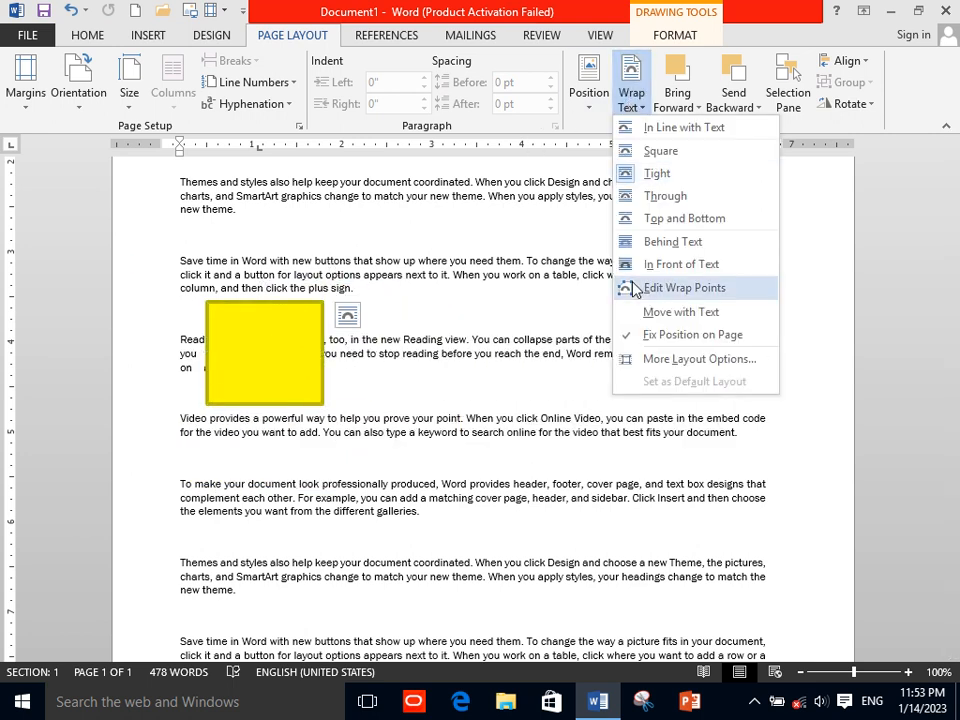
pyautogui.click(650, 333)
pyautogui.moveTo(293, 341); pyautogui.dragTo(371, 229)
# Set the yellow rectangle's text wrapping to In Line with Text and delete the entire document content
pyautogui.click(628, 102)
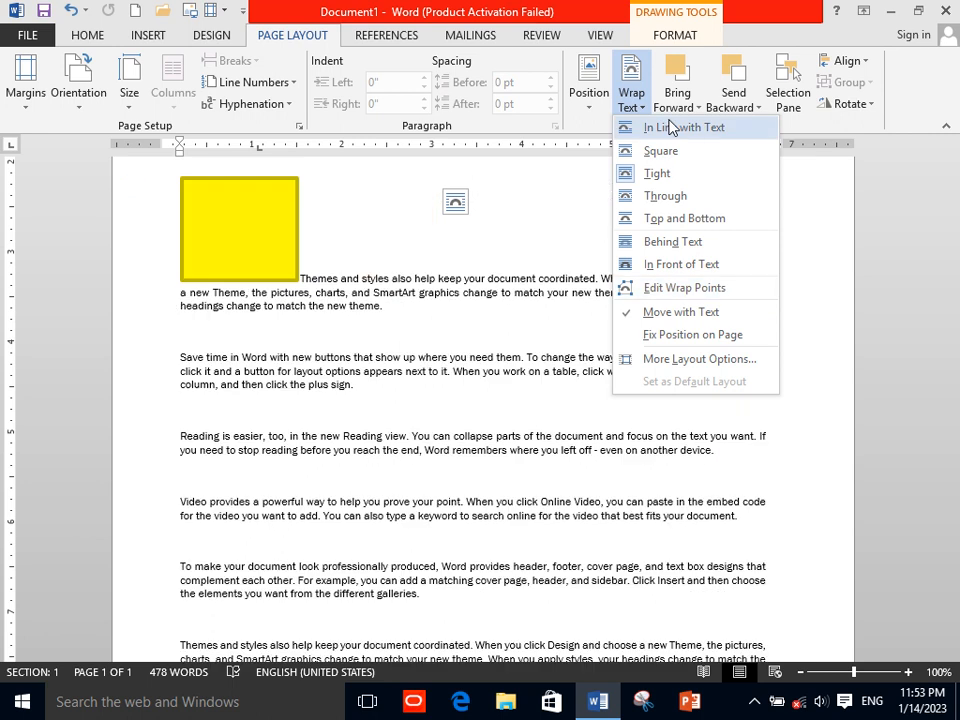
pyautogui.click(672, 127)
pyautogui.click(528, 247)
pyautogui.hotkey('ctrl', 'a')
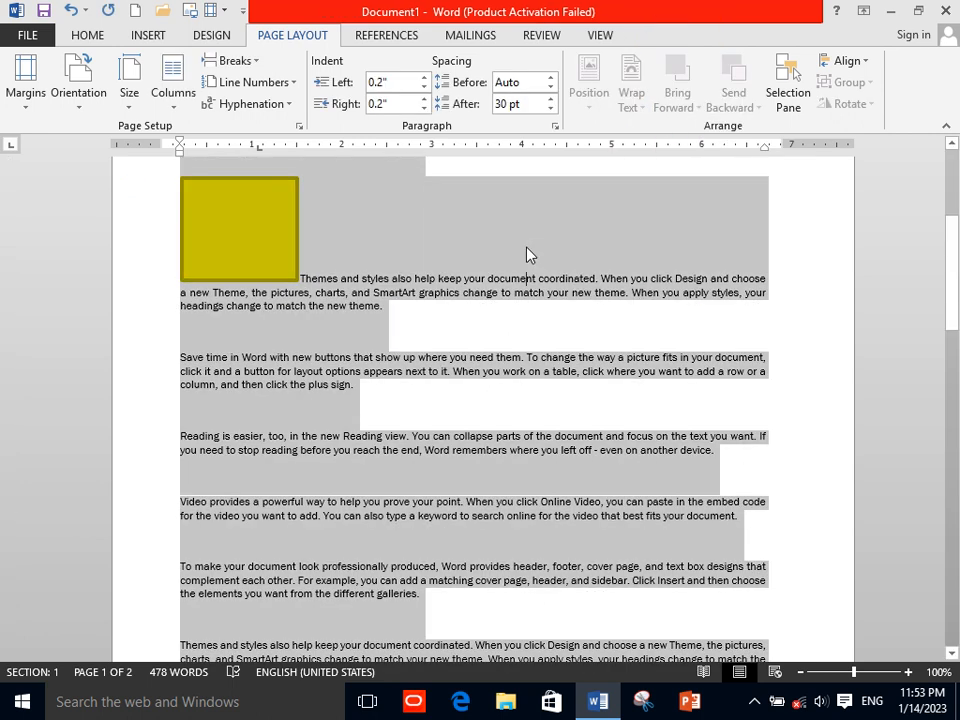
pyautogui.press('Delete')
# Draw a rectangle about 1.15" high by 1.43" wide near the top of the blank page
pyautogui.click(203, 36)
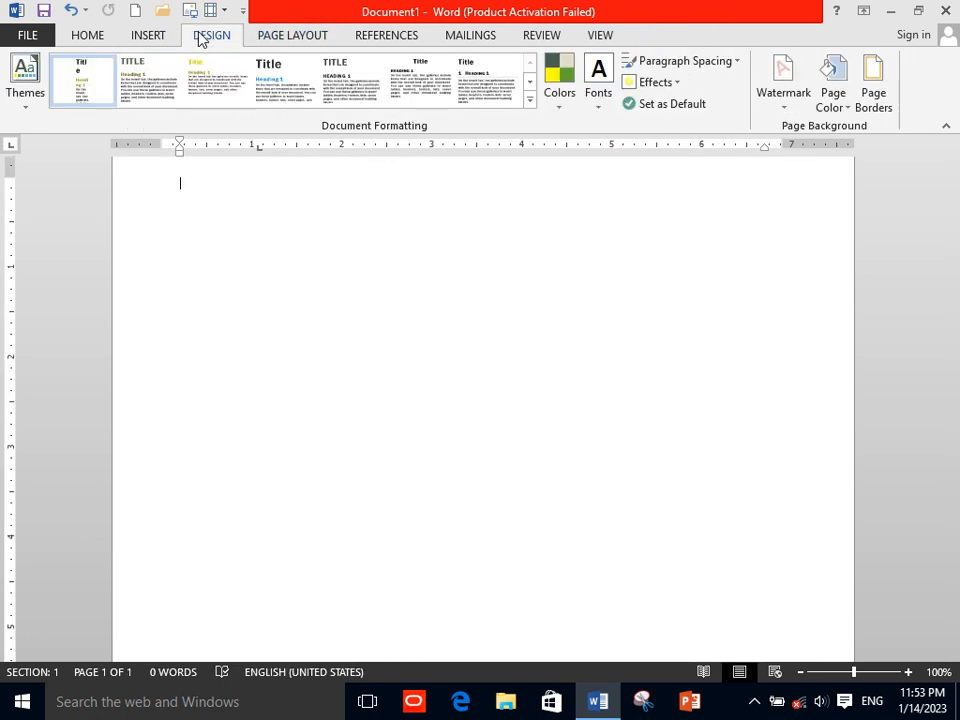
pyautogui.click(140, 38)
pyautogui.click(257, 90)
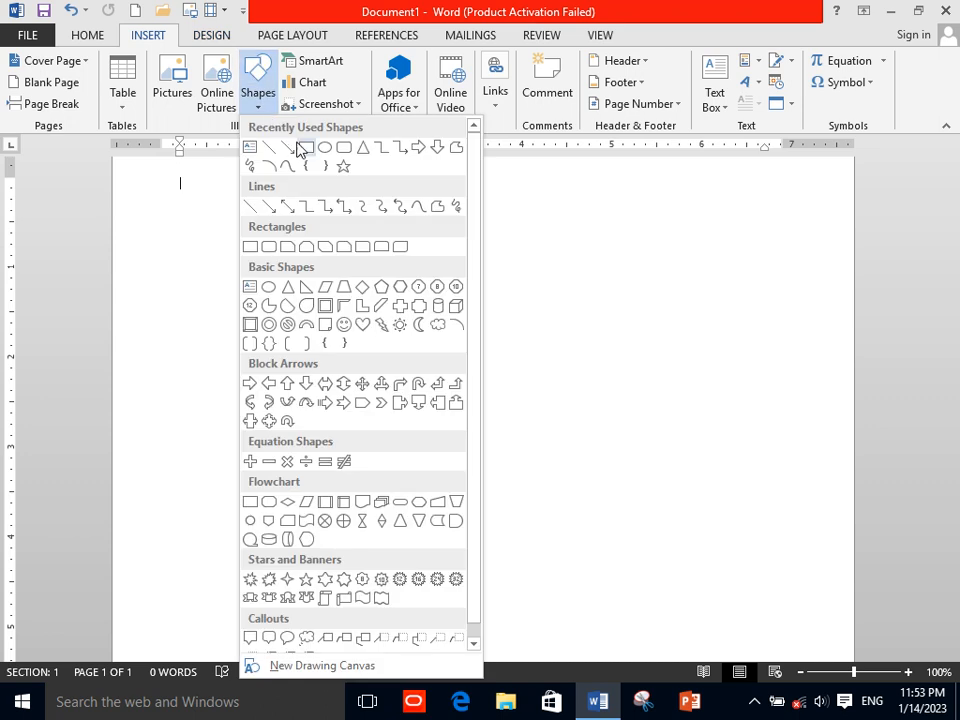
pyautogui.click(305, 150)
pyautogui.moveTo(263, 221)
pyautogui.mouseDown()
pyautogui.moveTo(324, 289)
pyautogui.moveTo(394, 325)
pyautogui.mouseUp()
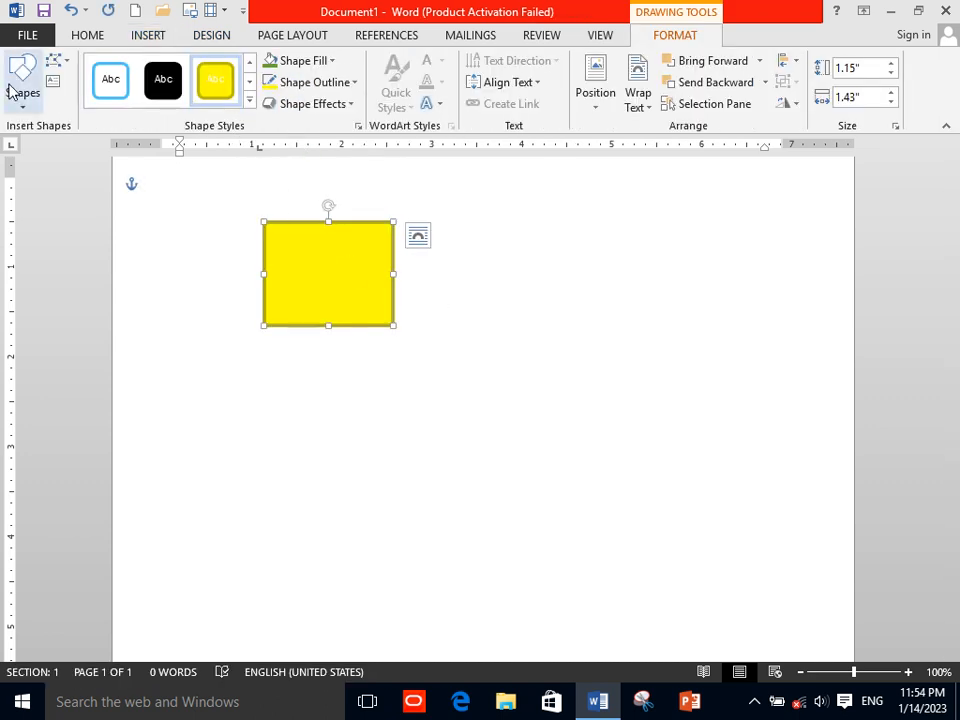
# Draw a second rectangle about 1.47" high by 1.69" wide below and to the right of the first one
pyautogui.click(17, 98)
pyautogui.click(70, 148)
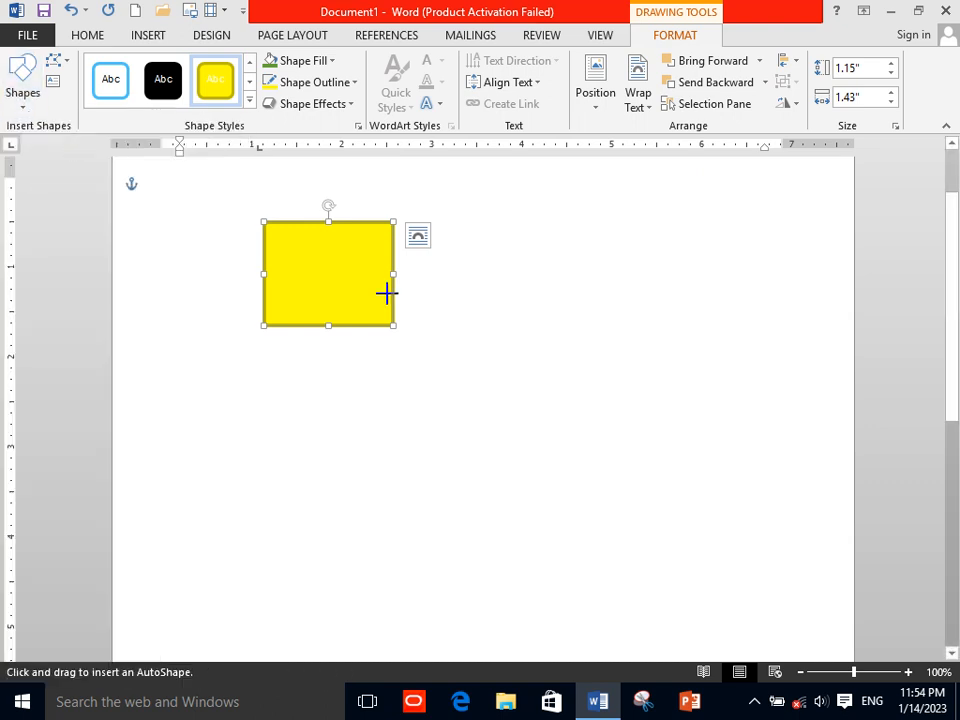
pyautogui.moveTo(413, 308); pyautogui.dragTo(567, 440)
# Duplicate the larger rectangle and arrange the three rectangles in a diagonal cascade with overlapping corners
pyautogui.hotkey('ctrl', 'v')
pyautogui.moveTo(499, 392); pyautogui.dragTo(586, 458)
pyautogui.click(349, 302)
pyautogui.moveTo(349, 302); pyautogui.dragTo(388, 319)
pyautogui.click(334, 420)
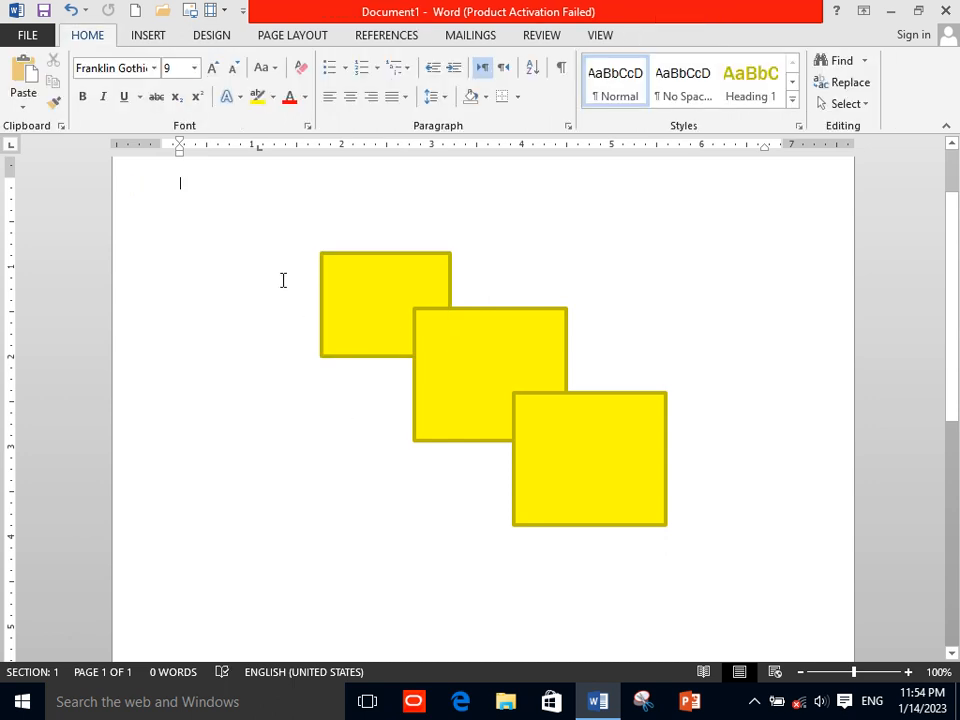
pyautogui.click(377, 306)
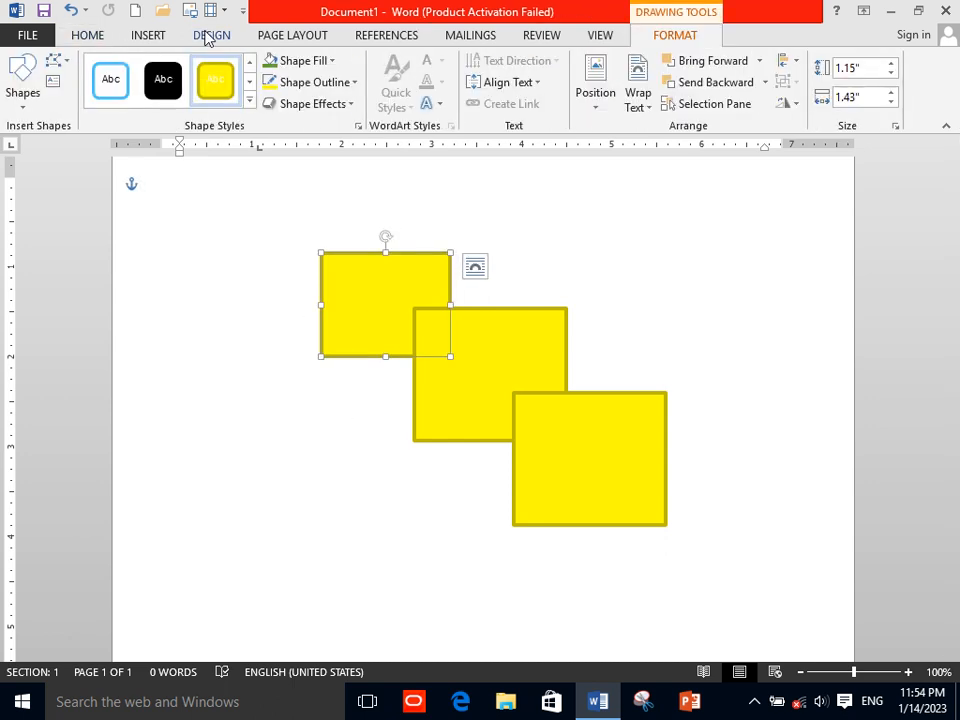
pyautogui.click(293, 36)
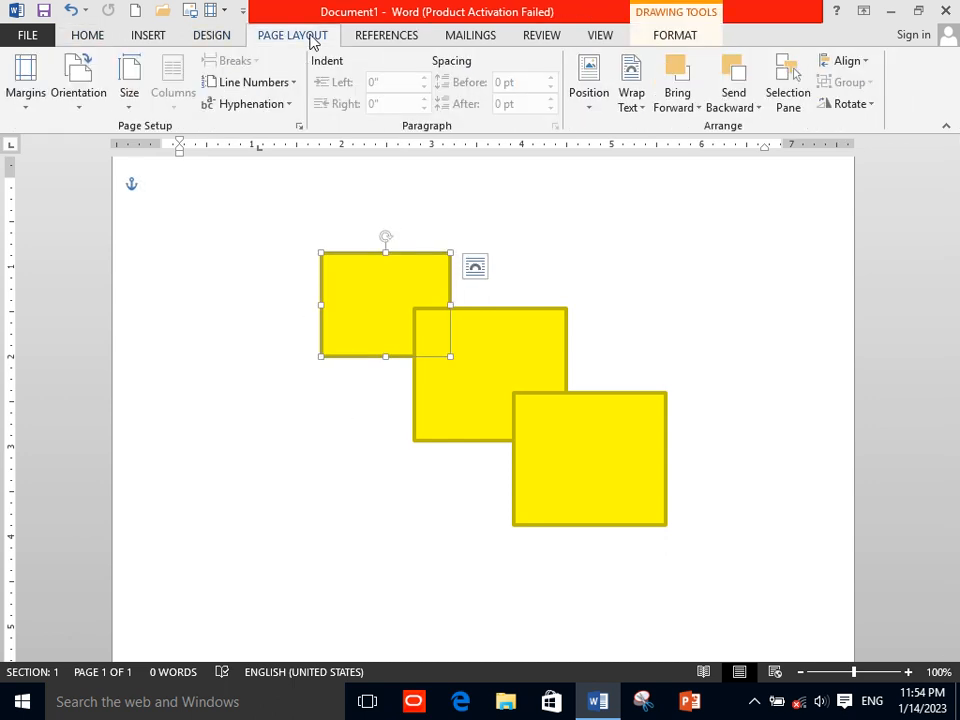
pyautogui.click(672, 107)
pyautogui.click(401, 266)
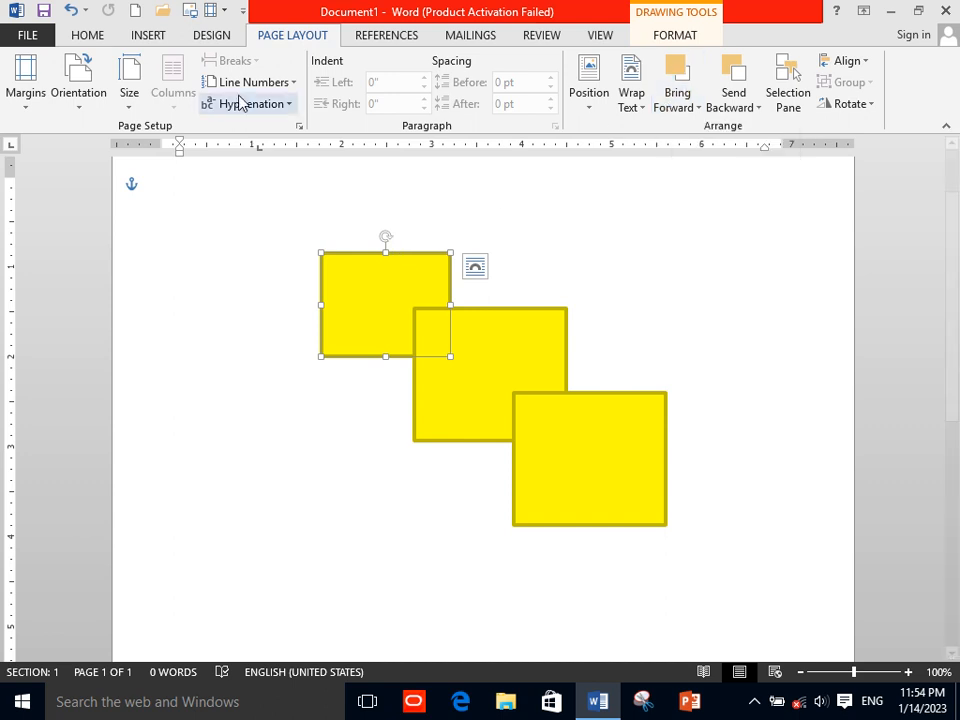
# Apply a solid black shape style to the upper-left rectangle and a green style with white outline to the lower-right one
pyautogui.click(666, 42)
pyautogui.click(174, 98)
pyautogui.click(569, 455)
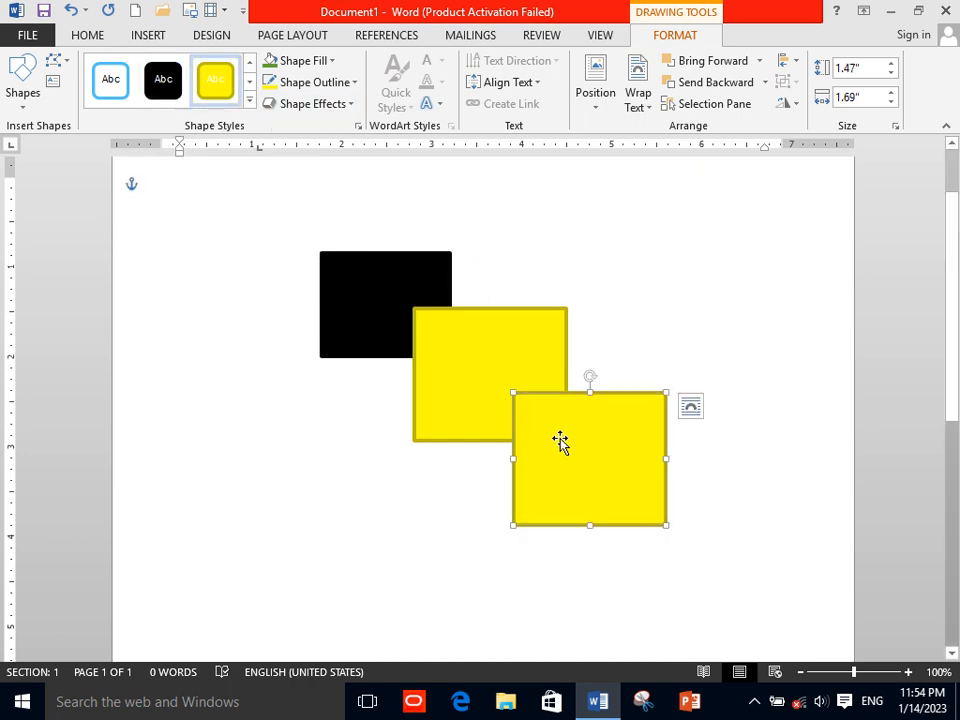
pyautogui.click(249, 101)
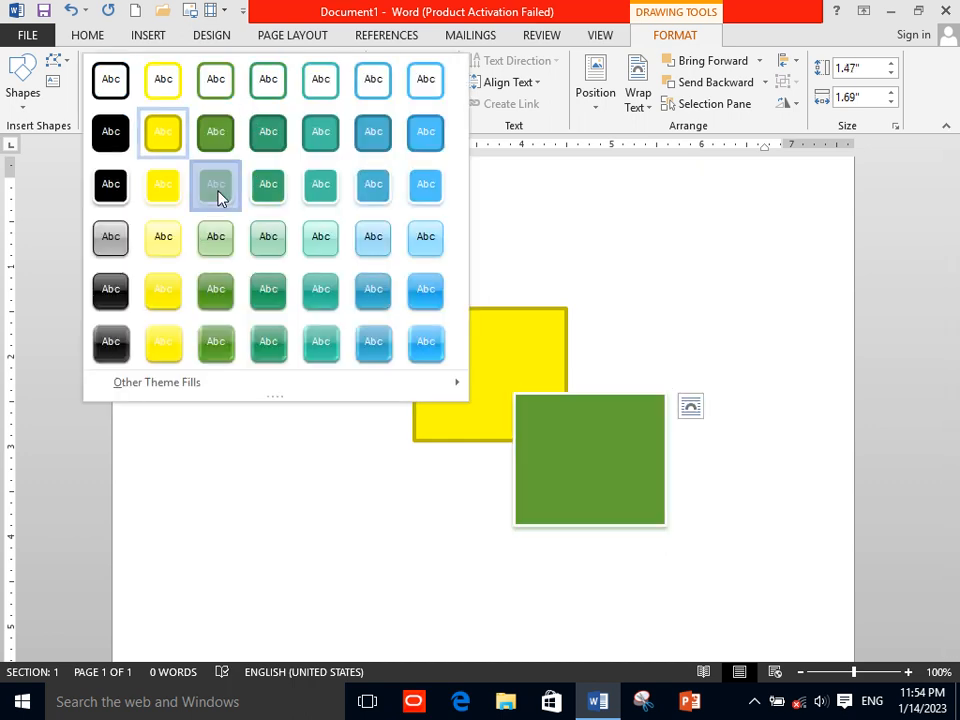
pyautogui.click(215, 190)
pyautogui.click(358, 403)
# Bring the black rectangle forward one level and apply Bring to Front to it
pyautogui.click(357, 305)
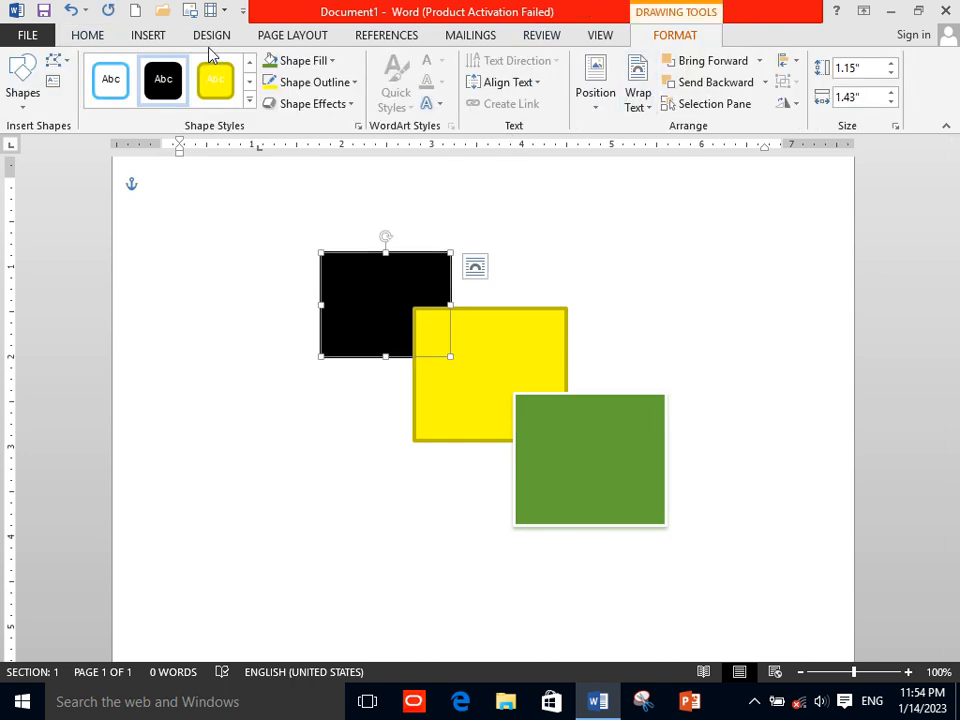
pyautogui.click(291, 36)
pyautogui.click(670, 103)
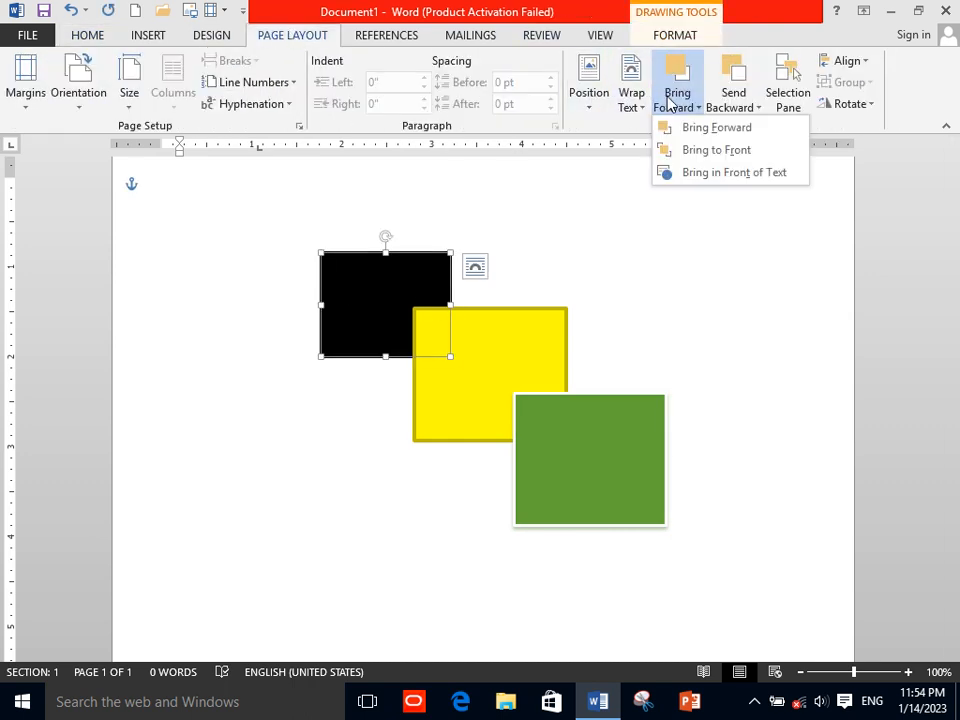
pyautogui.click(689, 128)
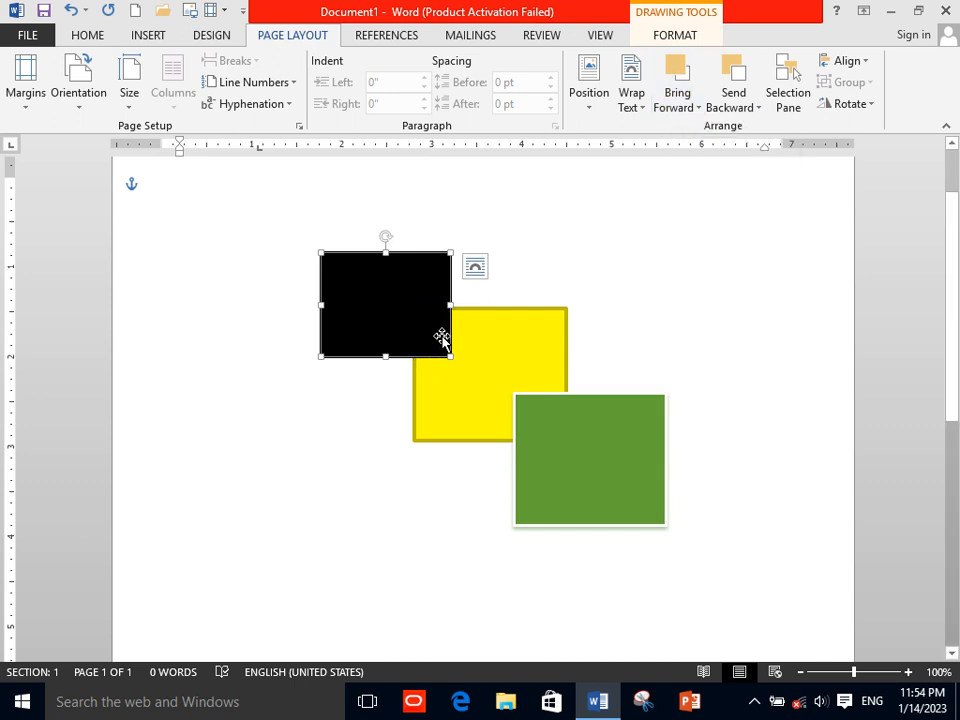
pyautogui.click(698, 108)
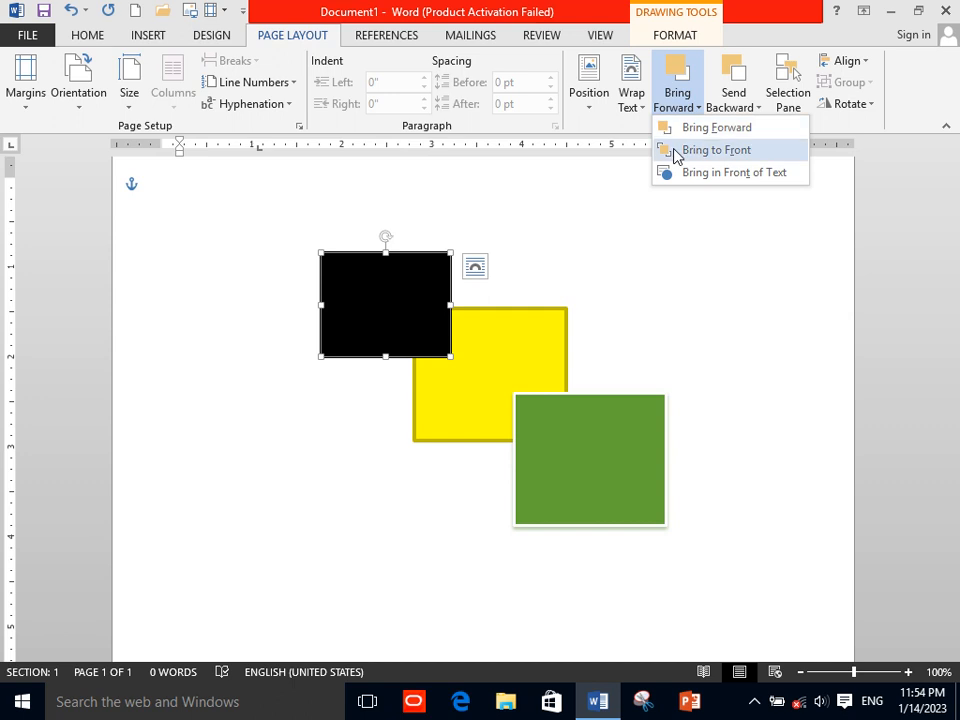
pyautogui.click(676, 152)
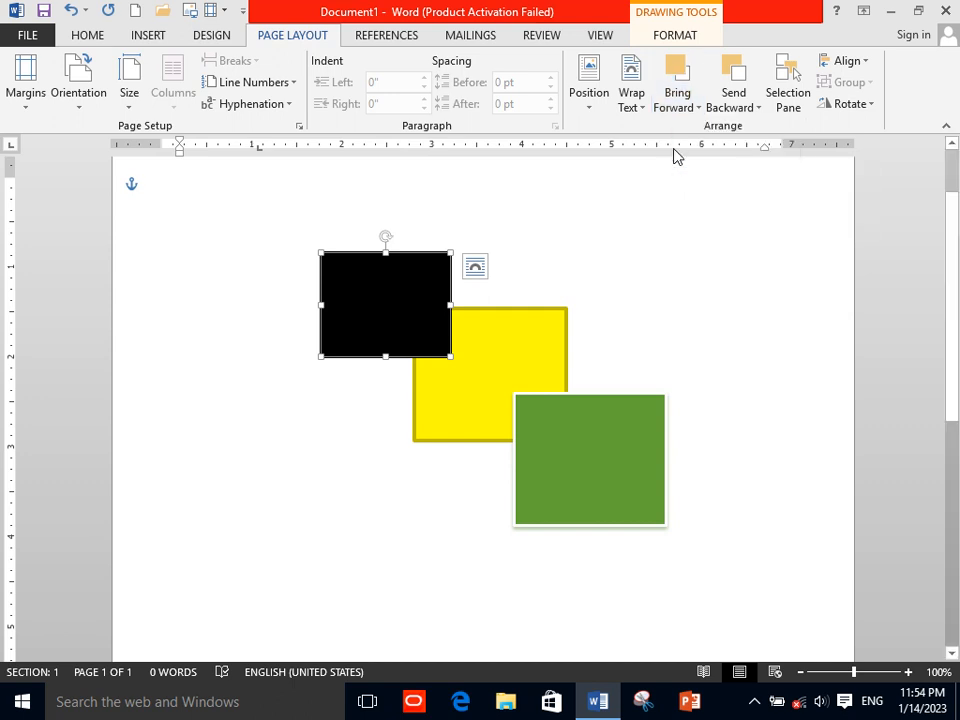
# Send the black rectangle to the back of the stacking order
pyautogui.click(676, 98)
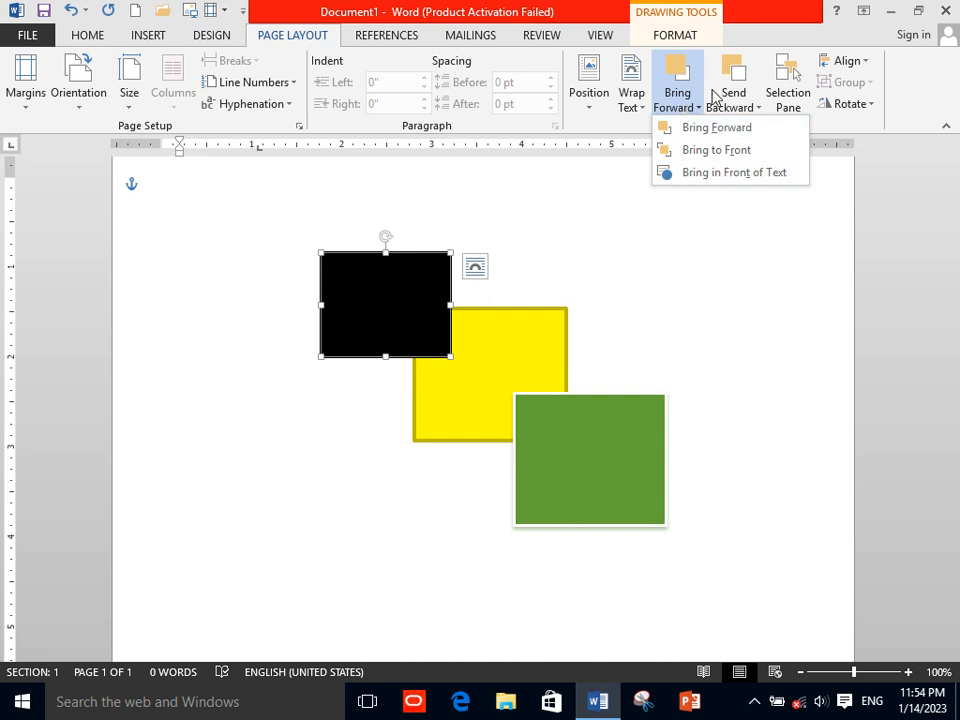
pyautogui.click(726, 94)
pyautogui.click(728, 102)
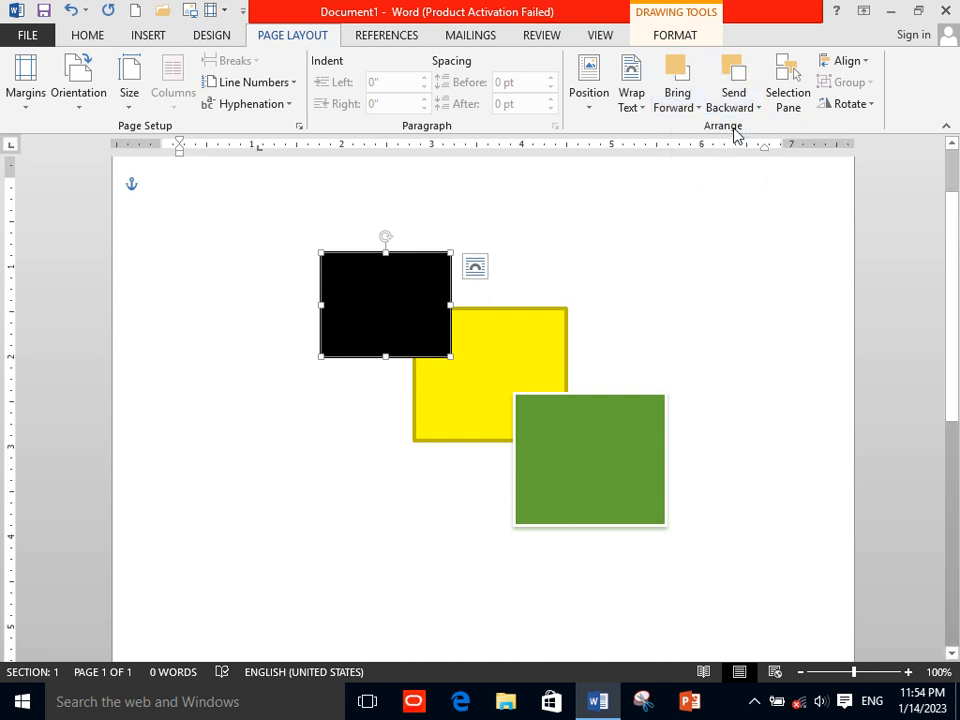
pyautogui.click(735, 105)
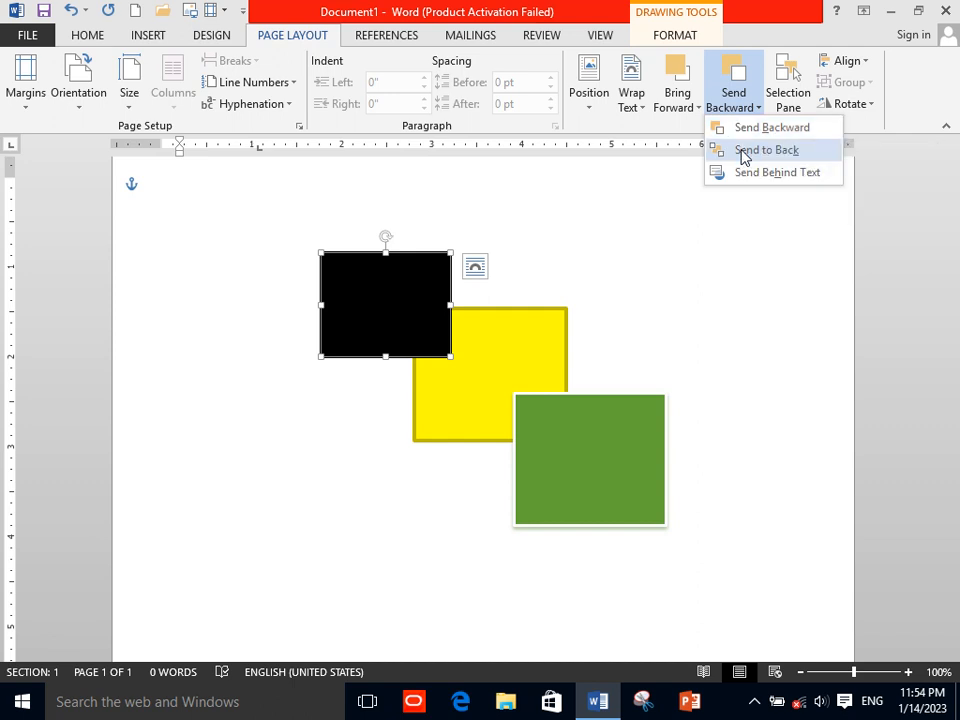
pyautogui.click(744, 152)
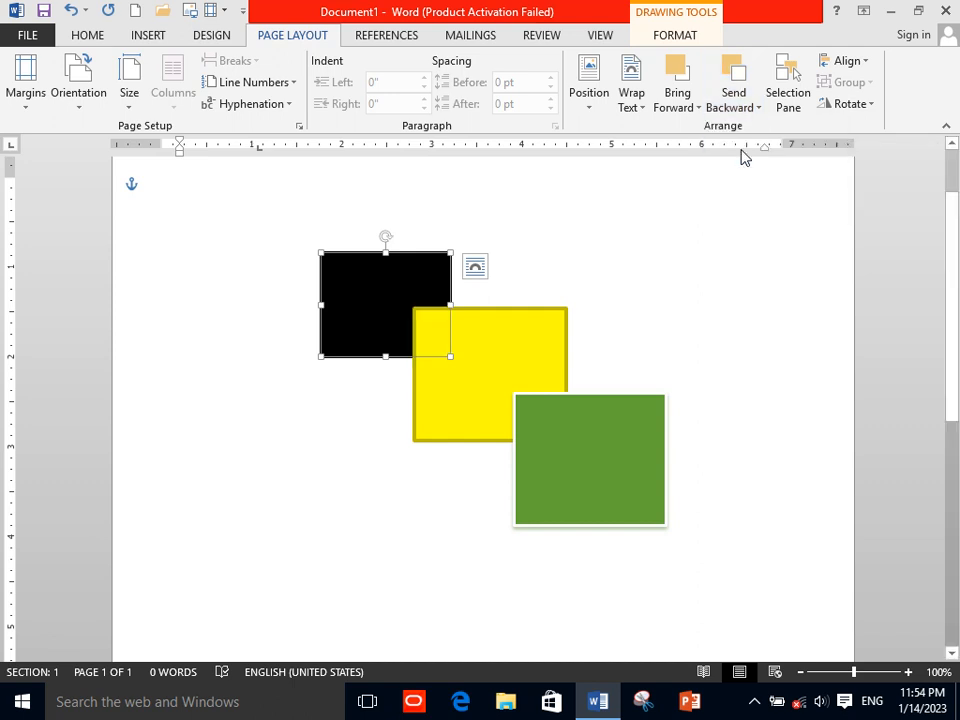
# Apply Bring Forward to the green rectangle and send it to the back, behind the yellow one
pyautogui.click(594, 406)
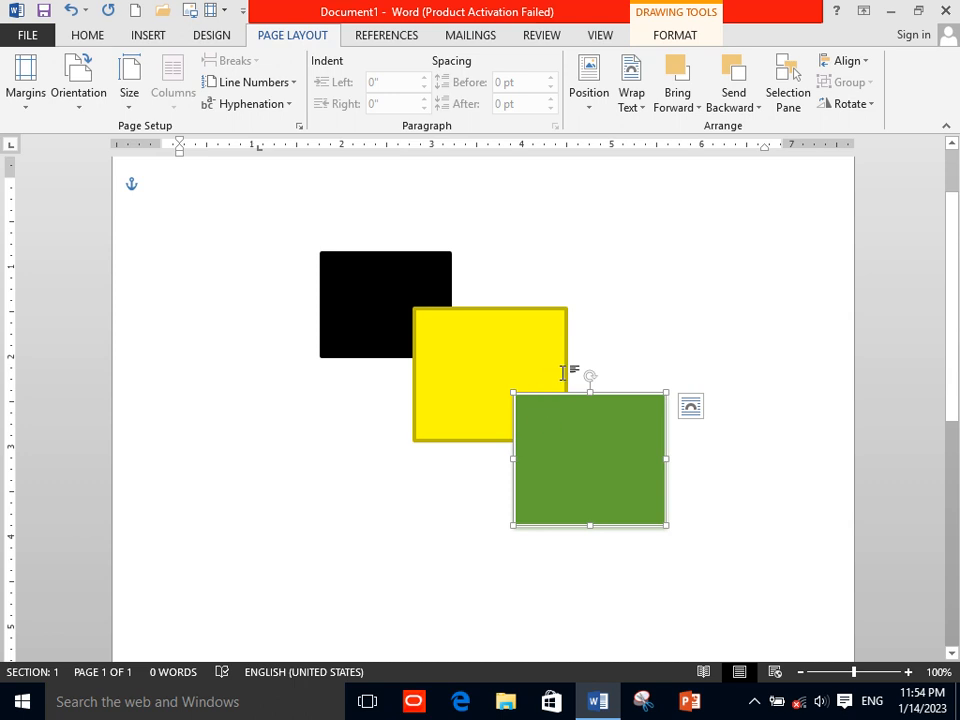
pyautogui.click(673, 108)
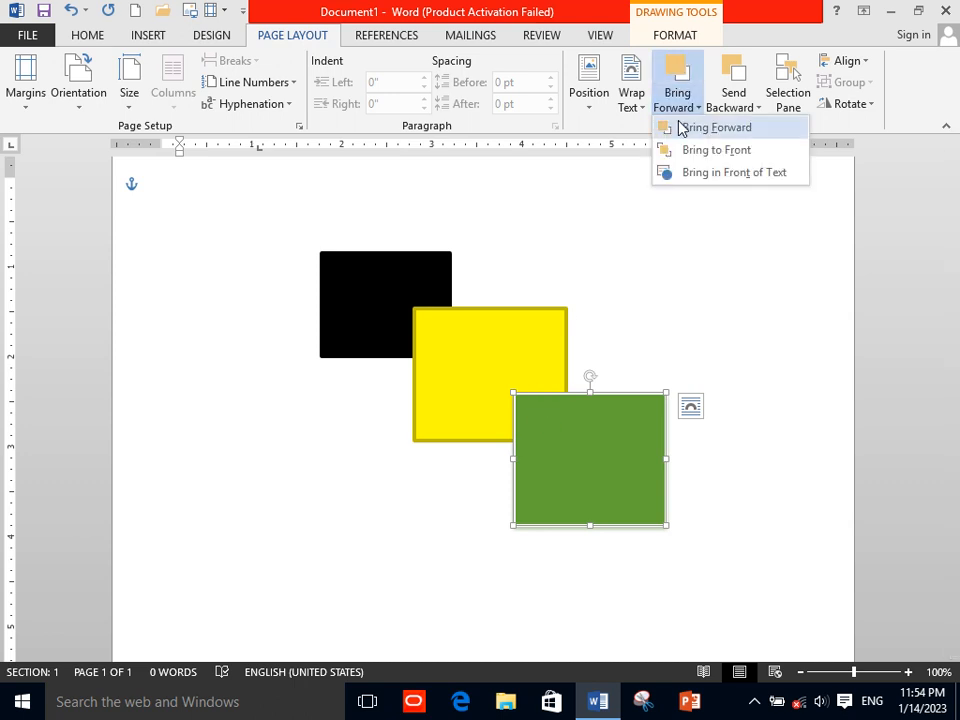
pyautogui.click(697, 128)
pyautogui.click(733, 106)
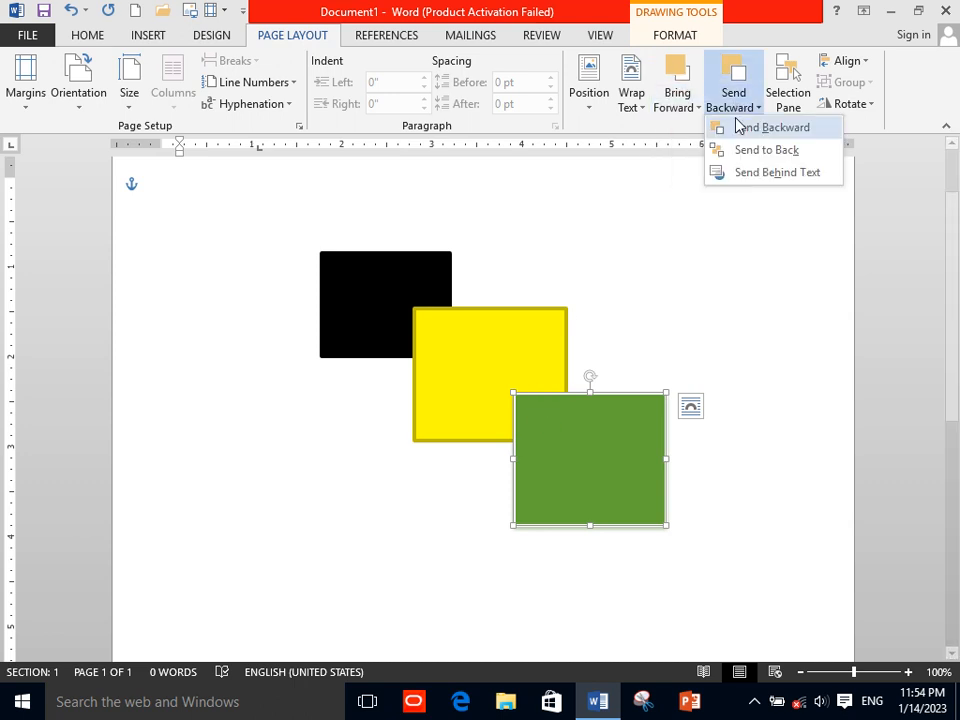
pyautogui.click(745, 148)
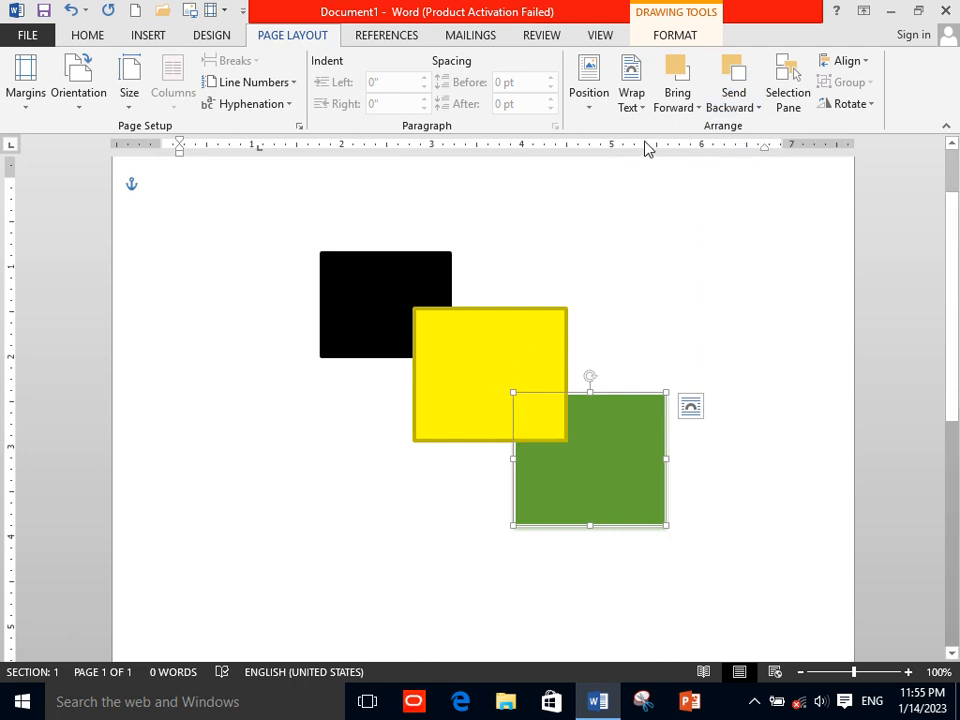
pyautogui.click(677, 106)
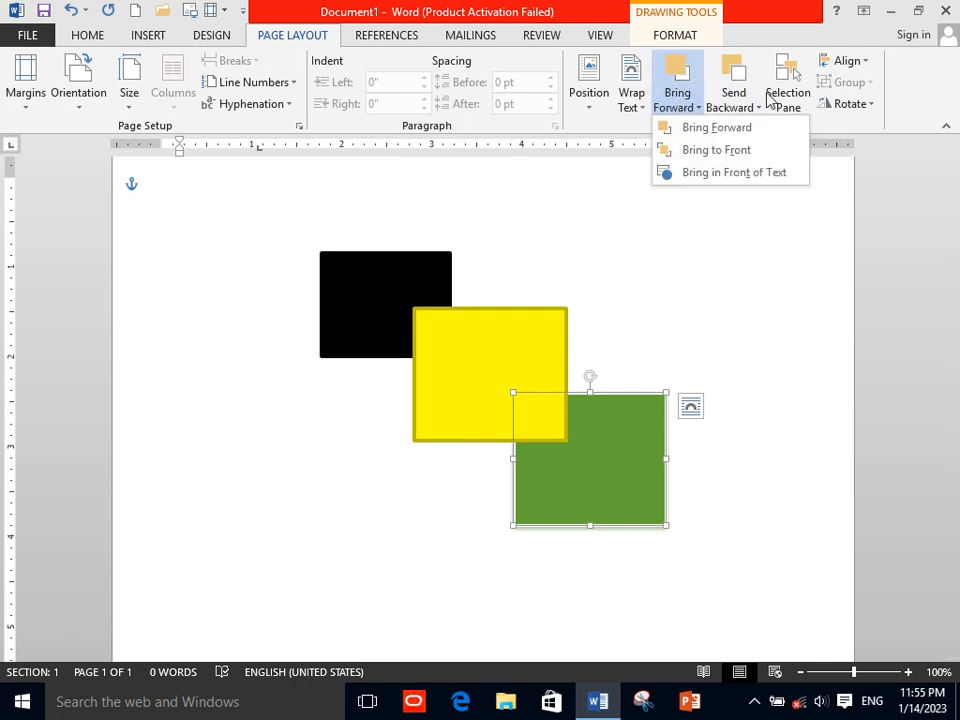
# Open the Selection Pane, hide and re-show the rectangles with their visibility toggles, and close the pane
pyautogui.click(666, 228)
pyautogui.click(786, 92)
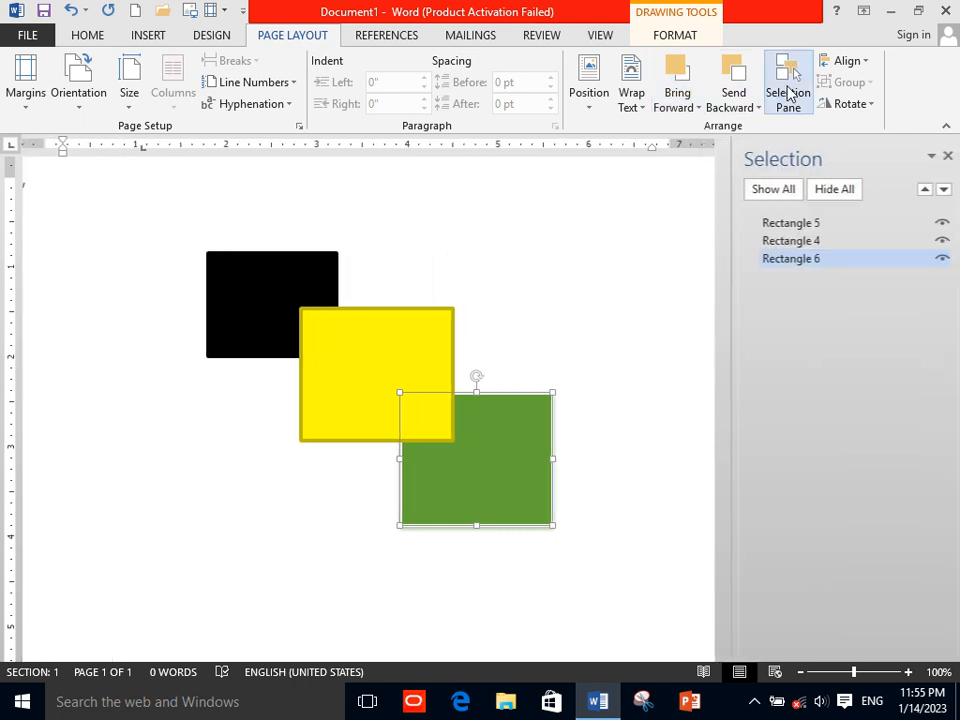
pyautogui.click(937, 222)
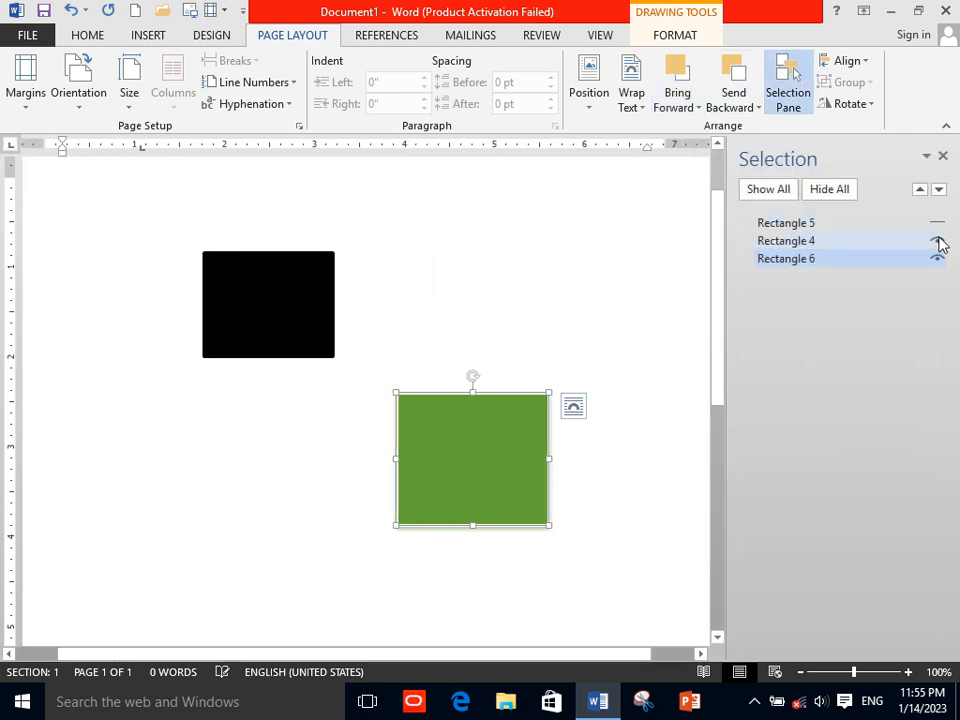
pyautogui.click(937, 240)
pyautogui.click(937, 258)
pyautogui.click(937, 222)
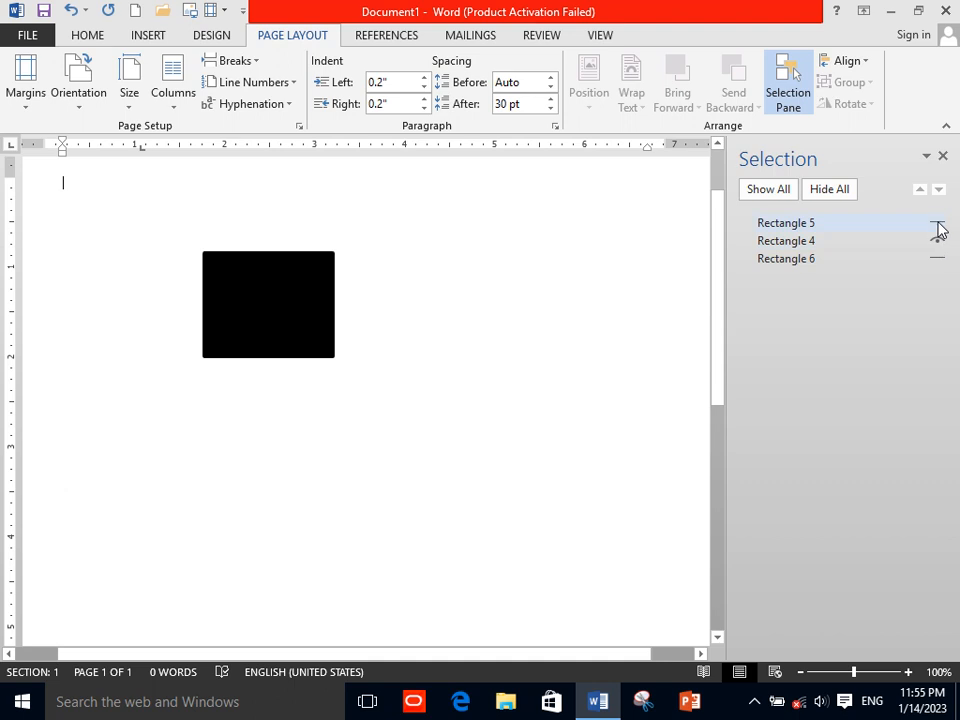
pyautogui.click(937, 240)
pyautogui.click(937, 258)
pyautogui.click(943, 158)
# Move the yellow rectangle away from the other two, to below the black rectangle and left of the green one
pyautogui.click(848, 61)
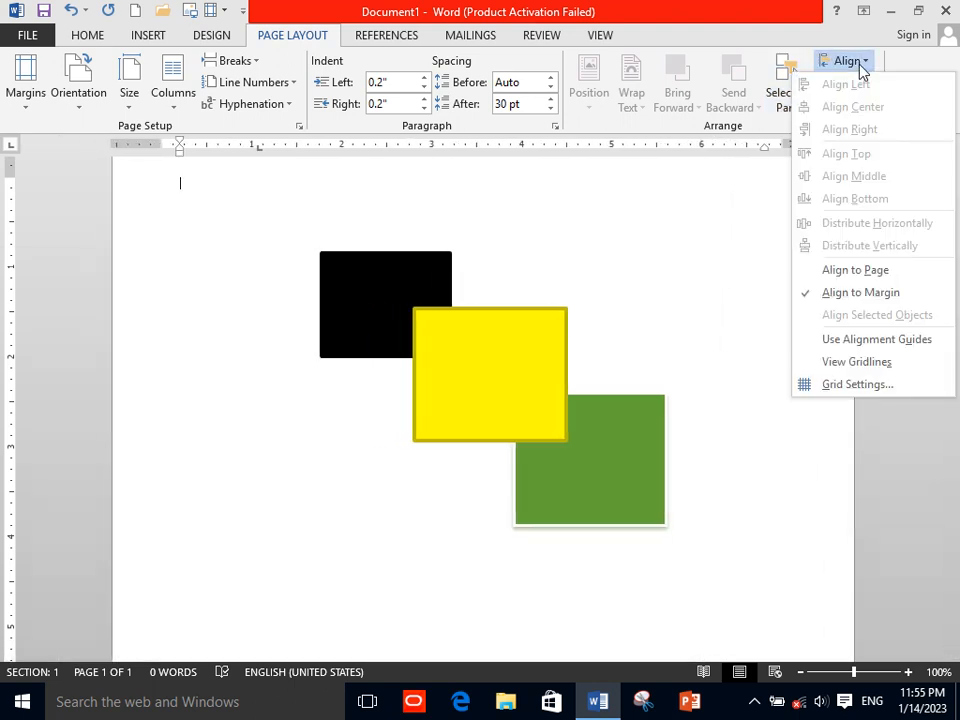
pyautogui.click(517, 362)
pyautogui.click(517, 358)
pyautogui.moveTo(489, 394); pyautogui.dragTo(408, 548)
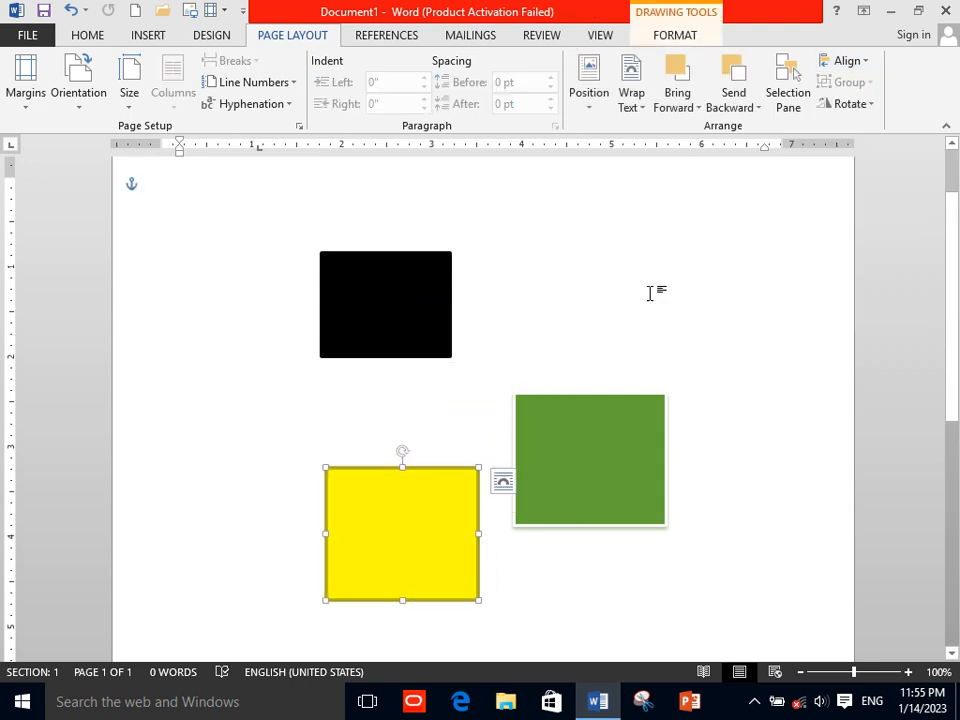
# Align the yellow rectangle horizontally to the margins with Align Left, Align Center and finally Align Right
pyautogui.click(833, 61)
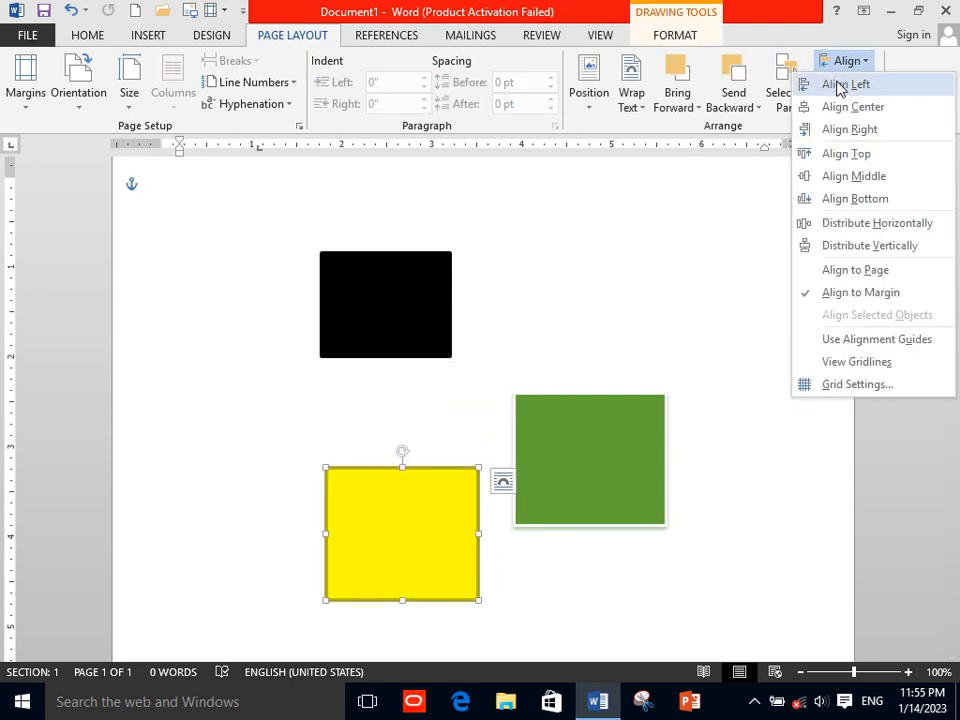
pyautogui.click(838, 86)
pyautogui.click(843, 61)
pyautogui.click(851, 105)
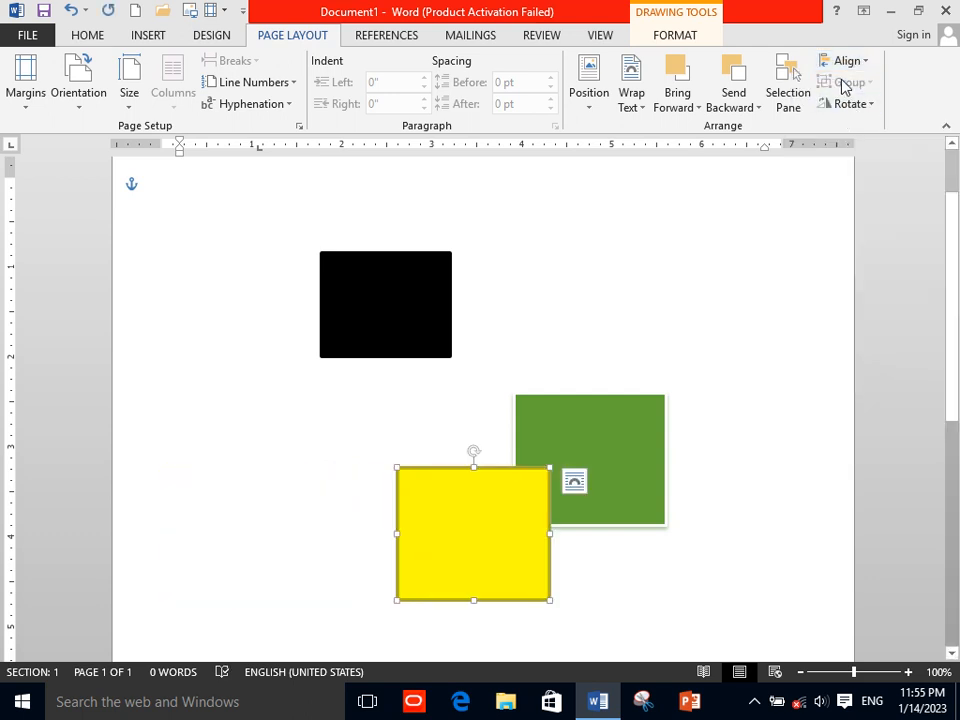
pyautogui.click(843, 61)
pyautogui.click(848, 129)
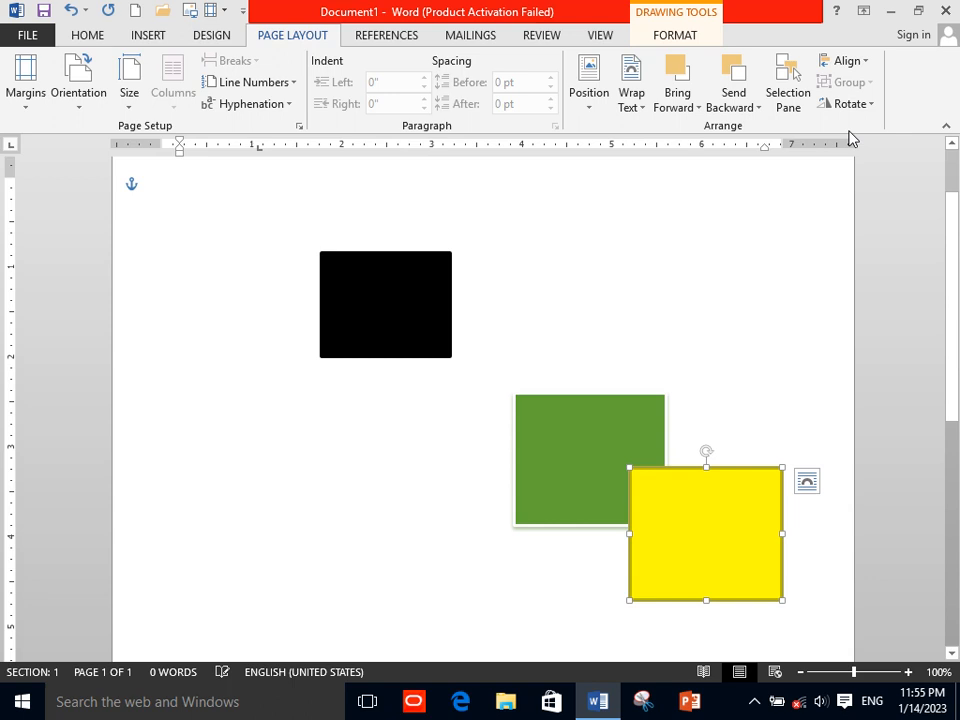
# Align the yellow rectangle vertically to the margins with Align Top, Align Middle and finally Align Bottom
pyautogui.click(848, 62)
pyautogui.click(847, 152)
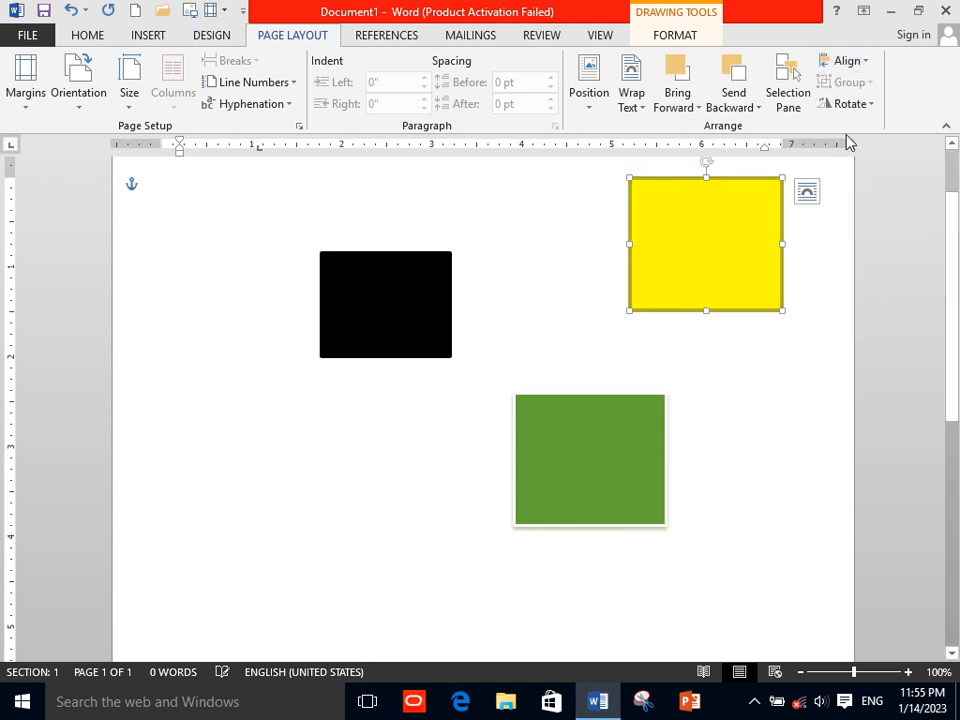
pyautogui.click(843, 61)
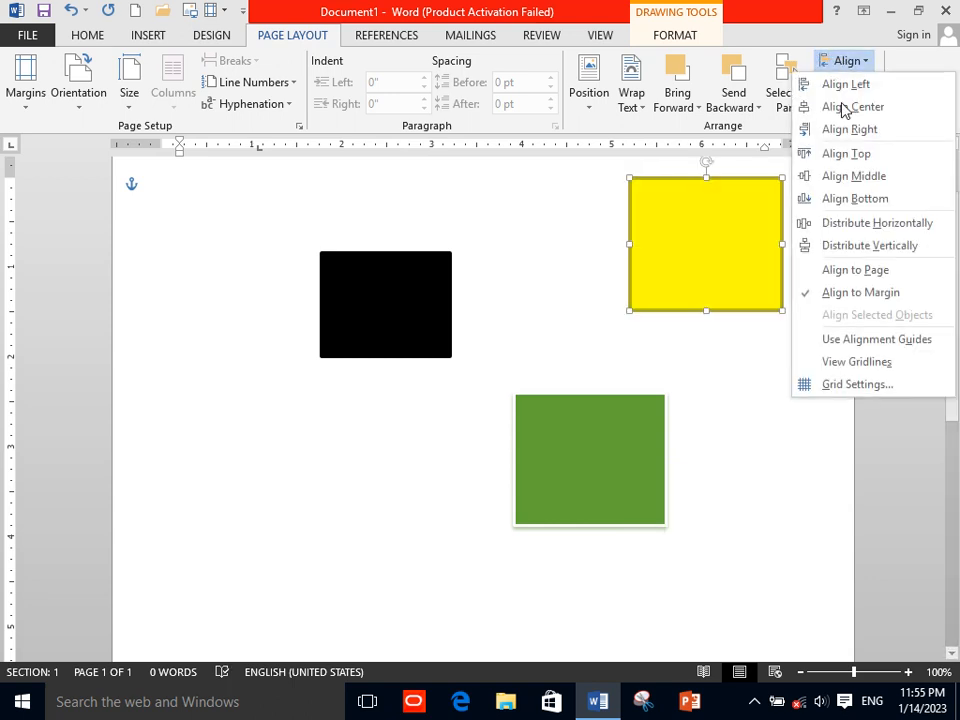
pyautogui.click(855, 176)
pyautogui.click(843, 61)
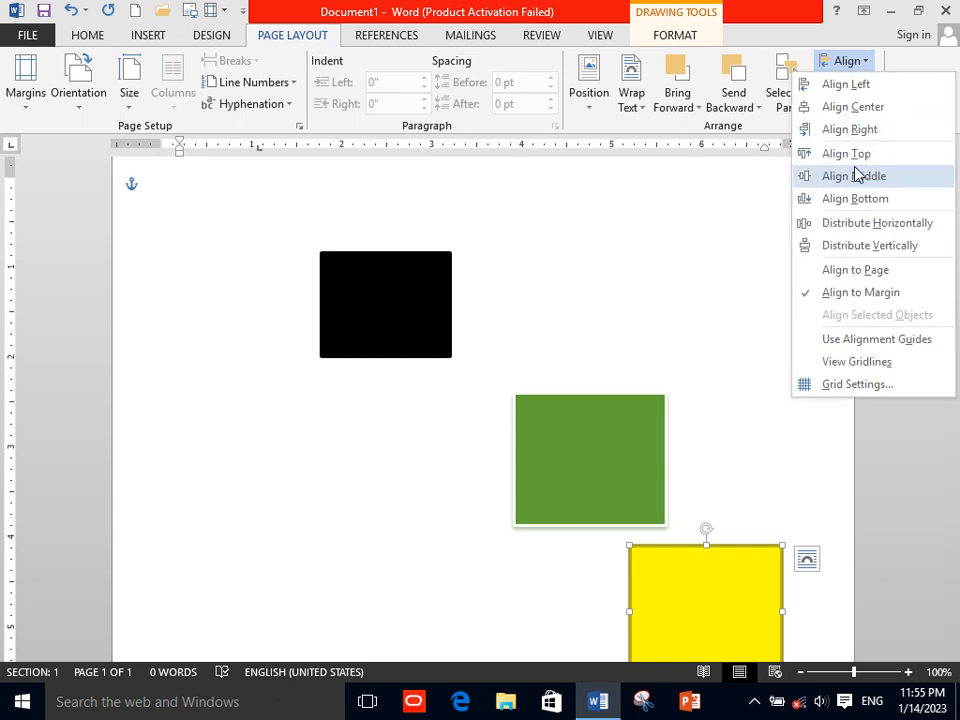
pyautogui.click(858, 197)
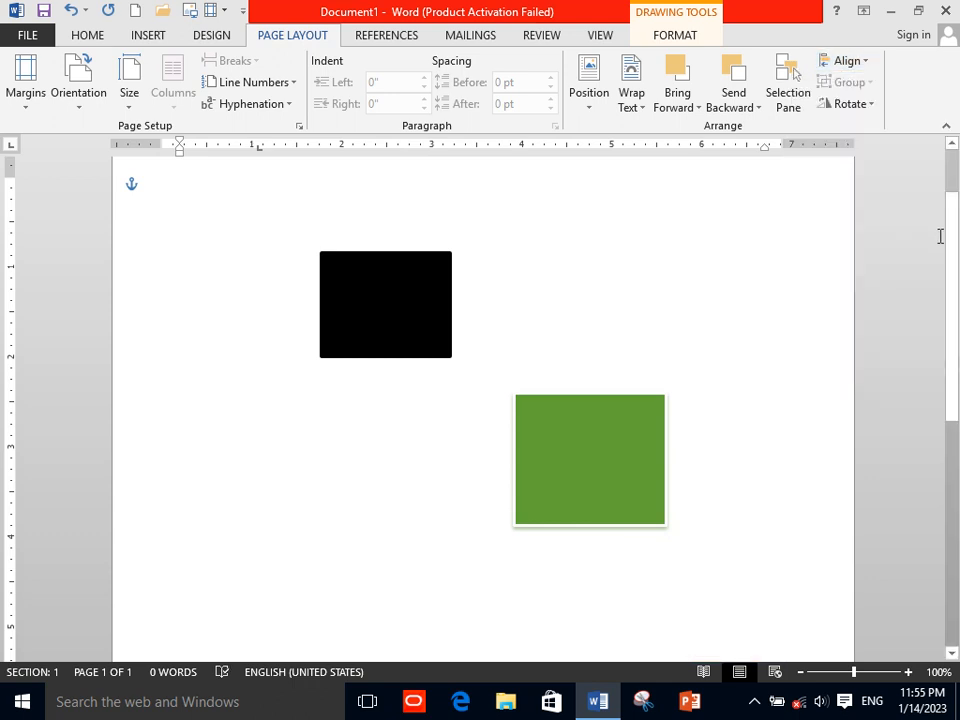
# Apply Distribute Horizontally to the yellow rectangle relative to the margins
pyautogui.moveTo(952, 258); pyautogui.dragTo(943, 182)
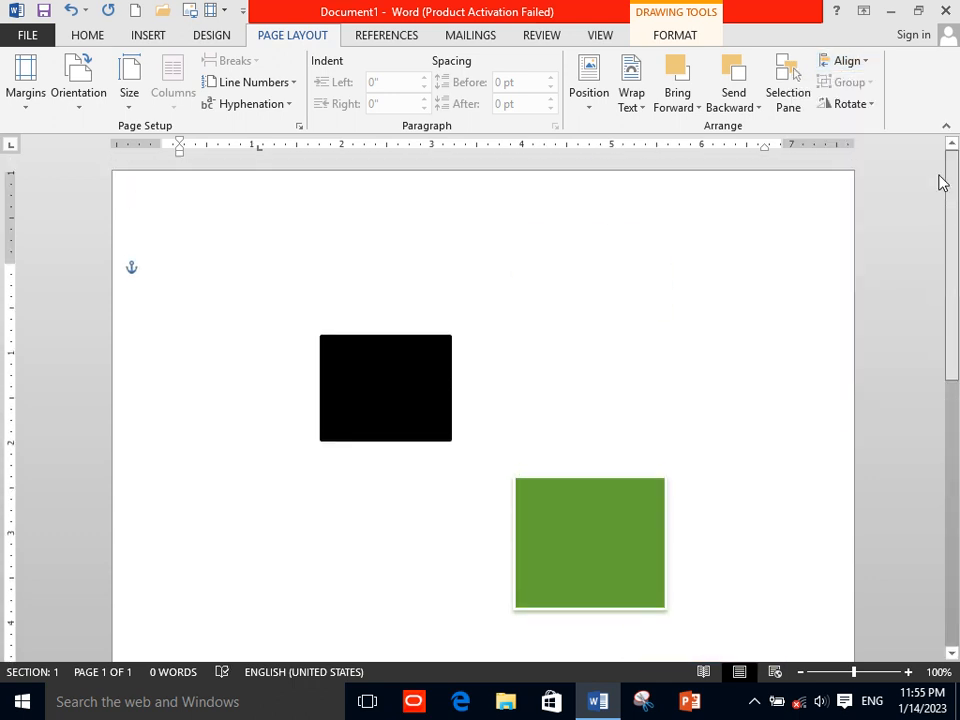
pyautogui.click(843, 61)
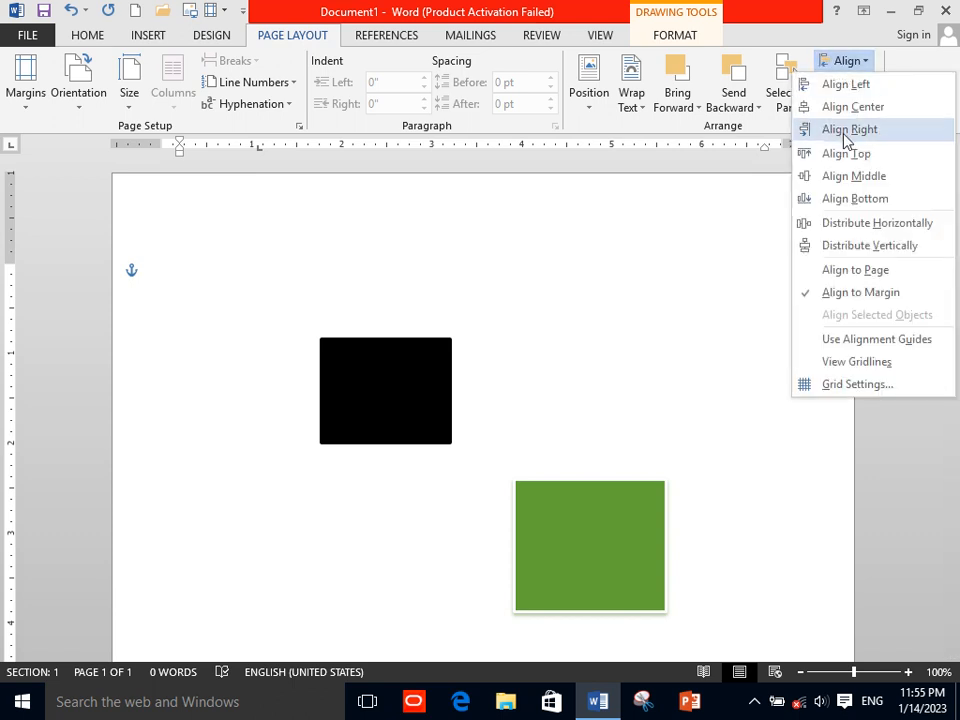
pyautogui.click(841, 224)
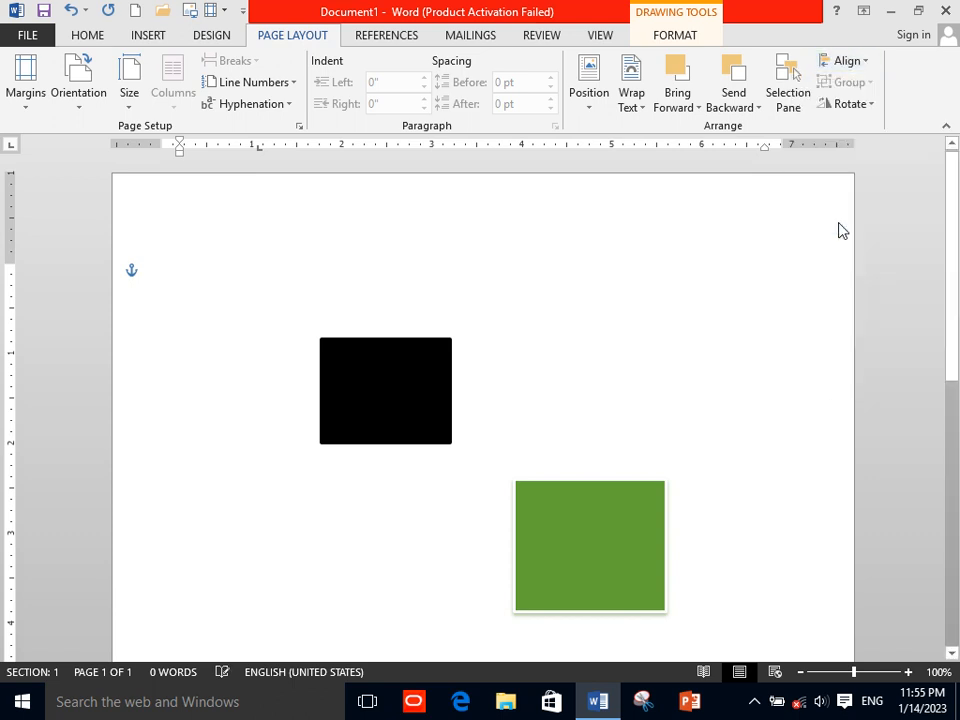
# Bring the yellow rectangle back up beside the black one and place the green rectangle to its right
pyautogui.moveTo(947, 302); pyautogui.dragTo(955, 516)
pyautogui.moveTo(519, 561); pyautogui.dragTo(600, 196)
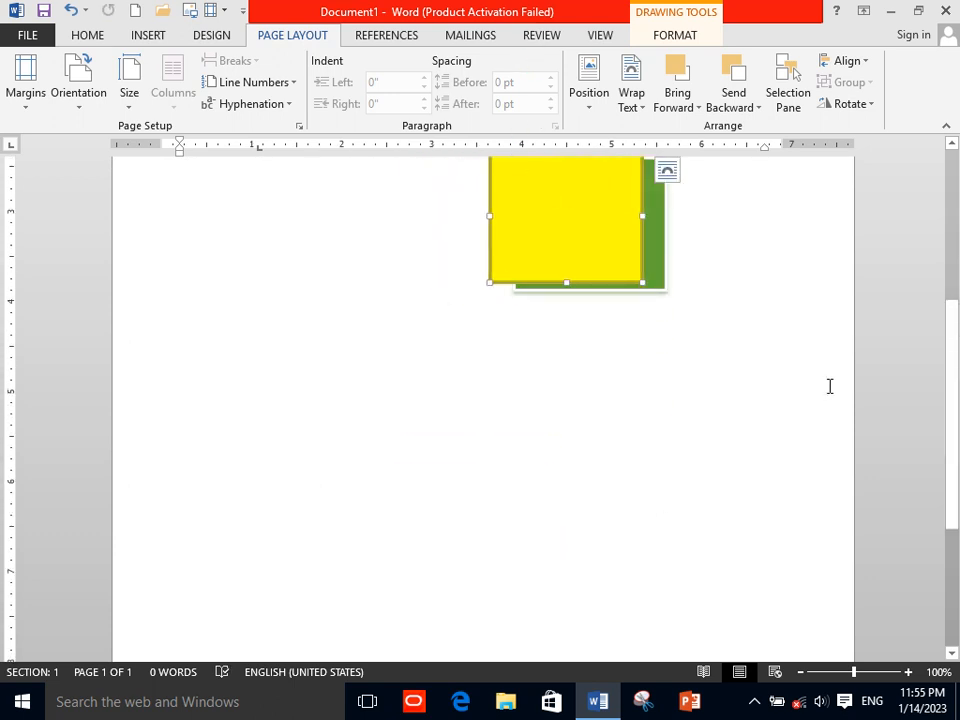
pyautogui.scroll(5, 636, 432)
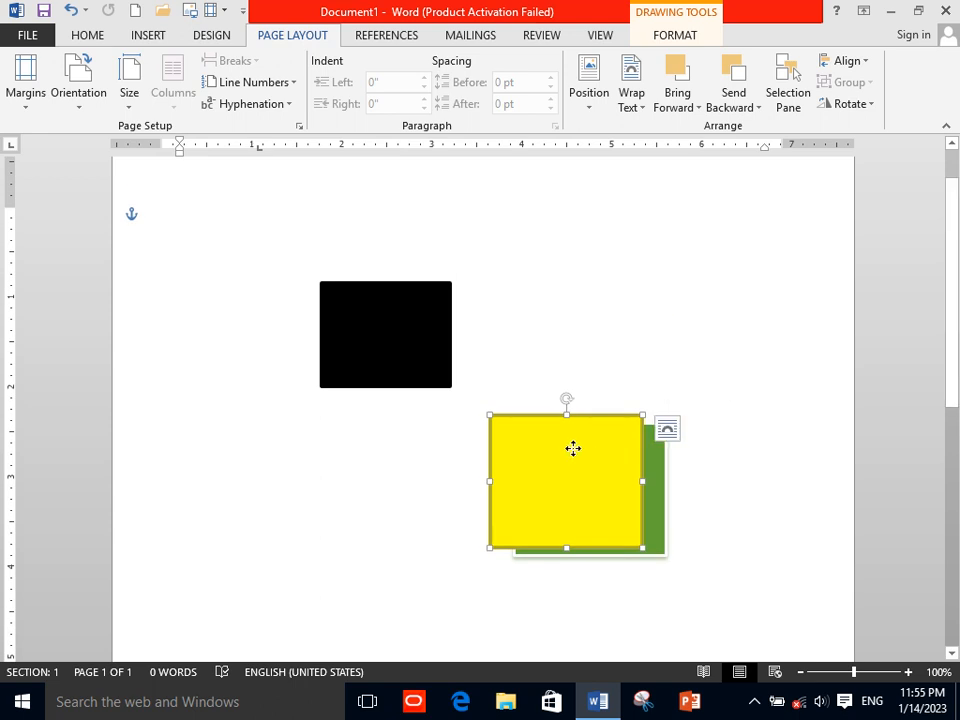
pyautogui.moveTo(583, 448); pyautogui.dragTo(558, 368)
pyautogui.moveTo(600, 512); pyautogui.dragTo(723, 390)
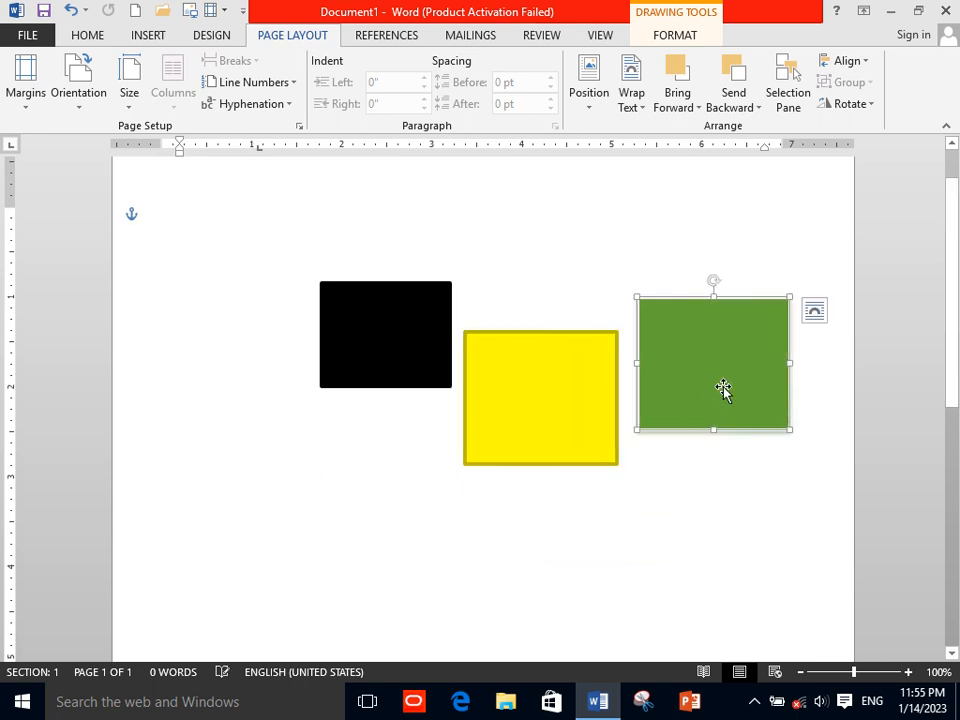
# Select the black, yellow and green rectangles together and distribute them horizontally relative to each other
pyautogui.keyDown('shift'); pyautogui.click(579, 411); pyautogui.keyUp('shift')
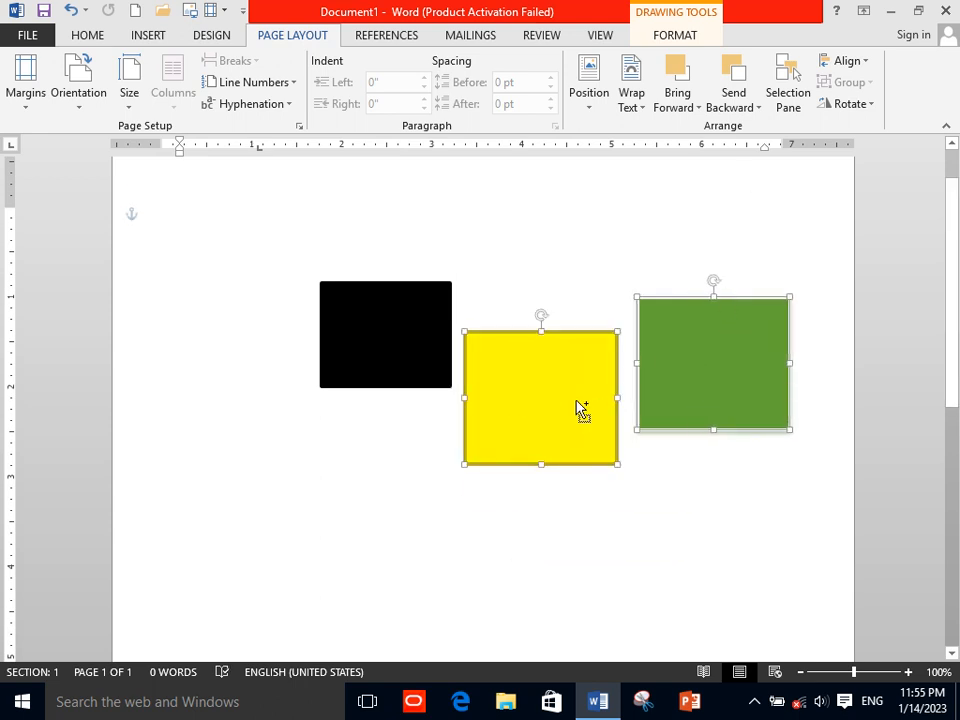
pyautogui.keyDown('shift'); pyautogui.click(420, 350); pyautogui.keyUp('shift')
pyautogui.click(842, 62)
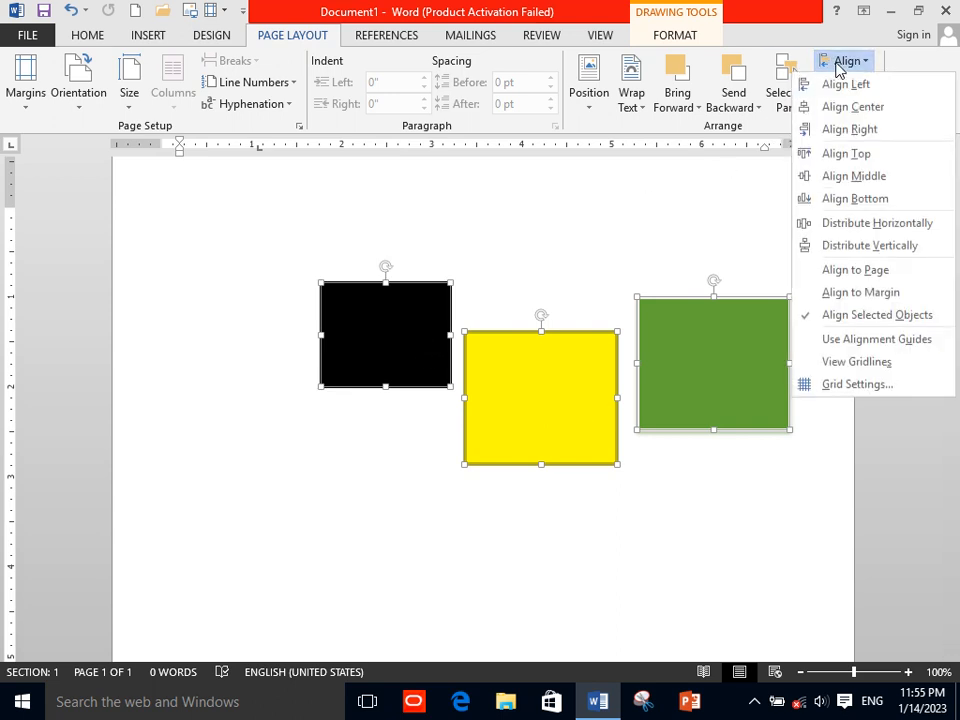
pyautogui.click(834, 223)
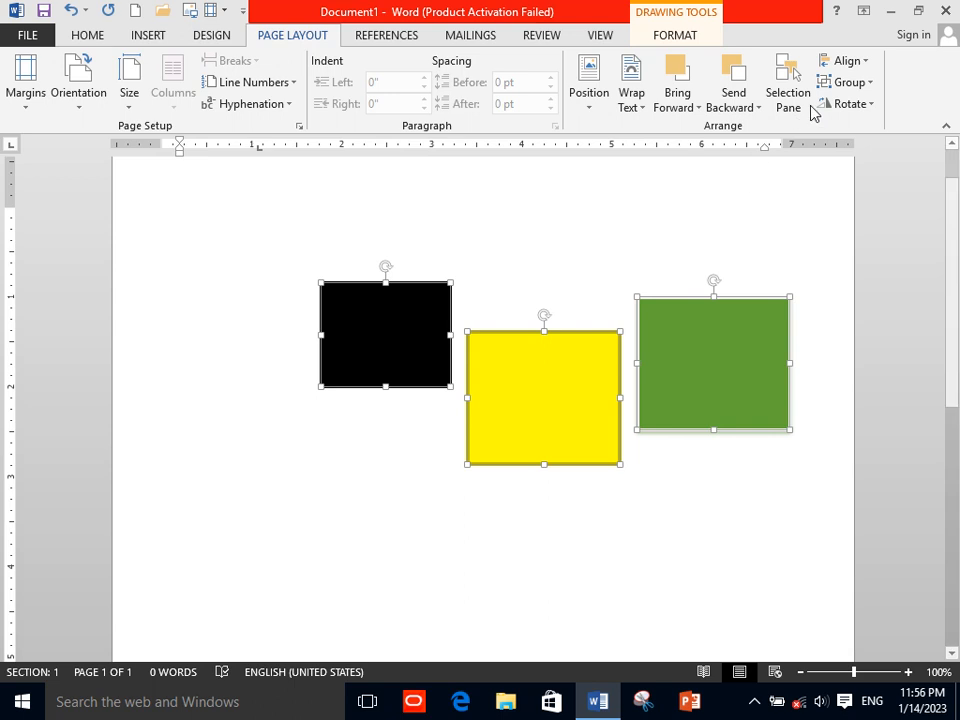
pyautogui.click(850, 62)
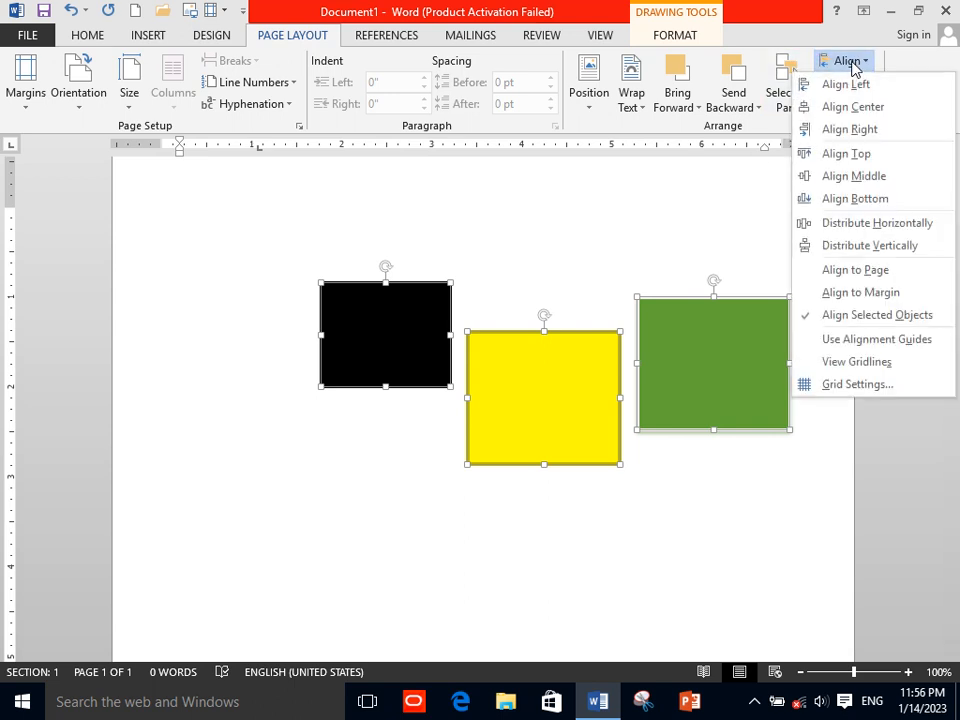
pyautogui.click(853, 232)
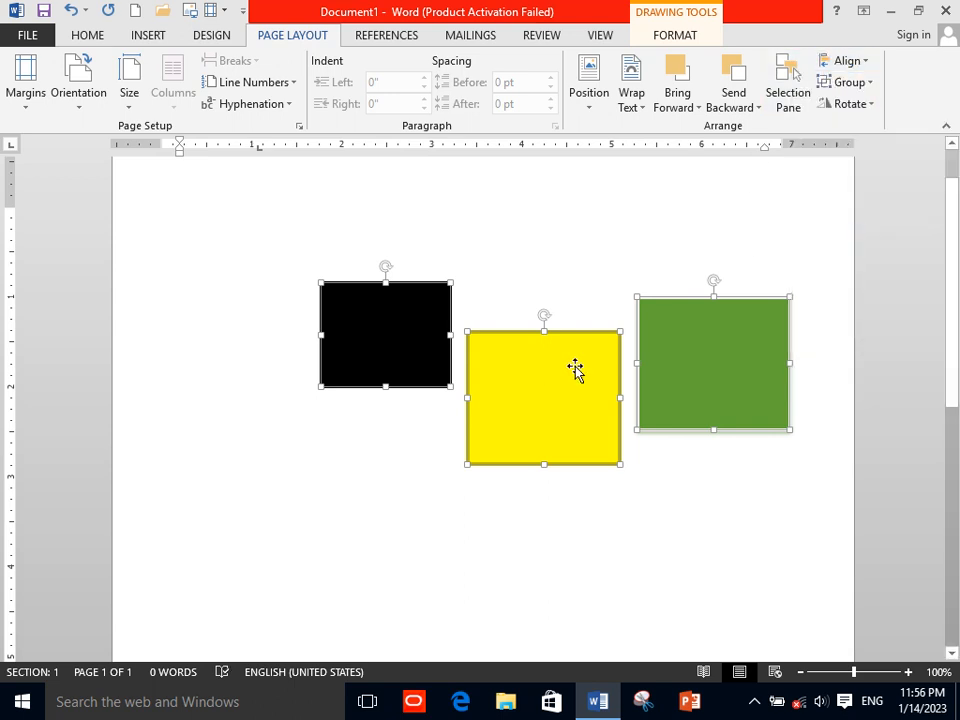
pyautogui.click(574, 529)
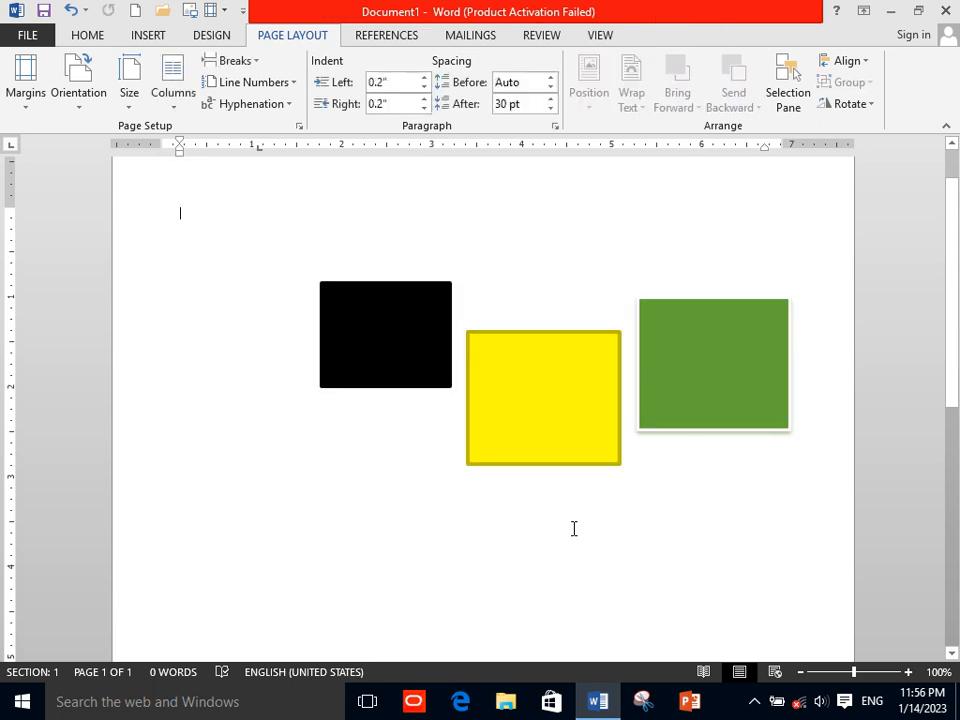
# Group the three rectangles and apply Distribute Horizontally to the group relative to the margins
pyautogui.click(559, 424)
pyautogui.keyDown('shift'); pyautogui.click(425, 369); pyautogui.keyUp('shift')
pyautogui.keyDown('shift'); pyautogui.click(706, 380); pyautogui.keyUp('shift')
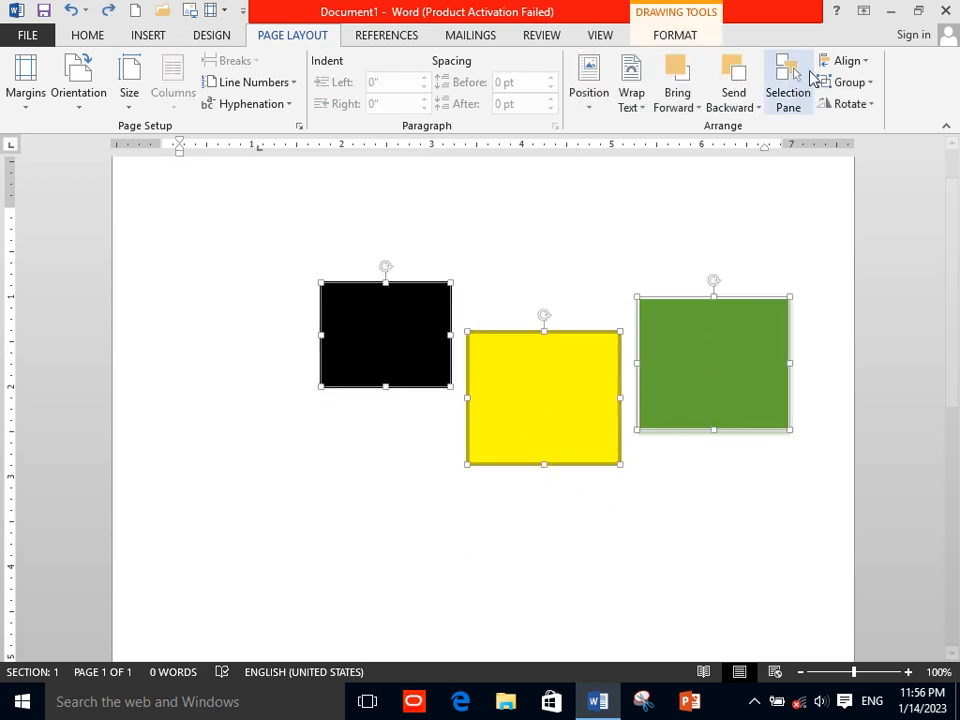
pyautogui.click(846, 83)
pyautogui.click(843, 106)
pyautogui.click(845, 82)
pyautogui.click(845, 62)
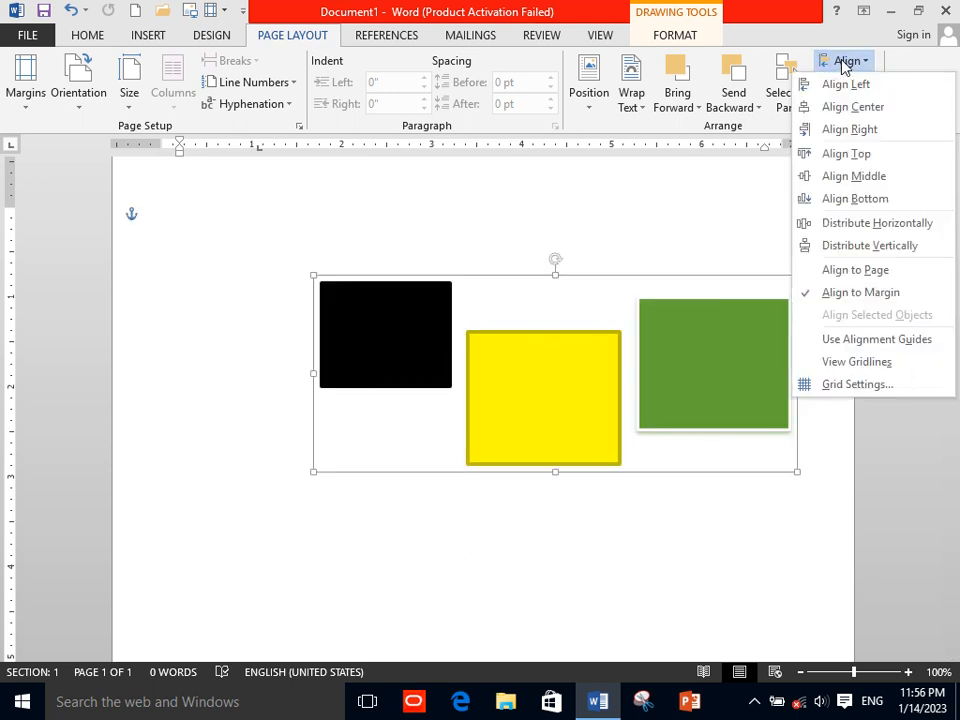
pyautogui.click(866, 222)
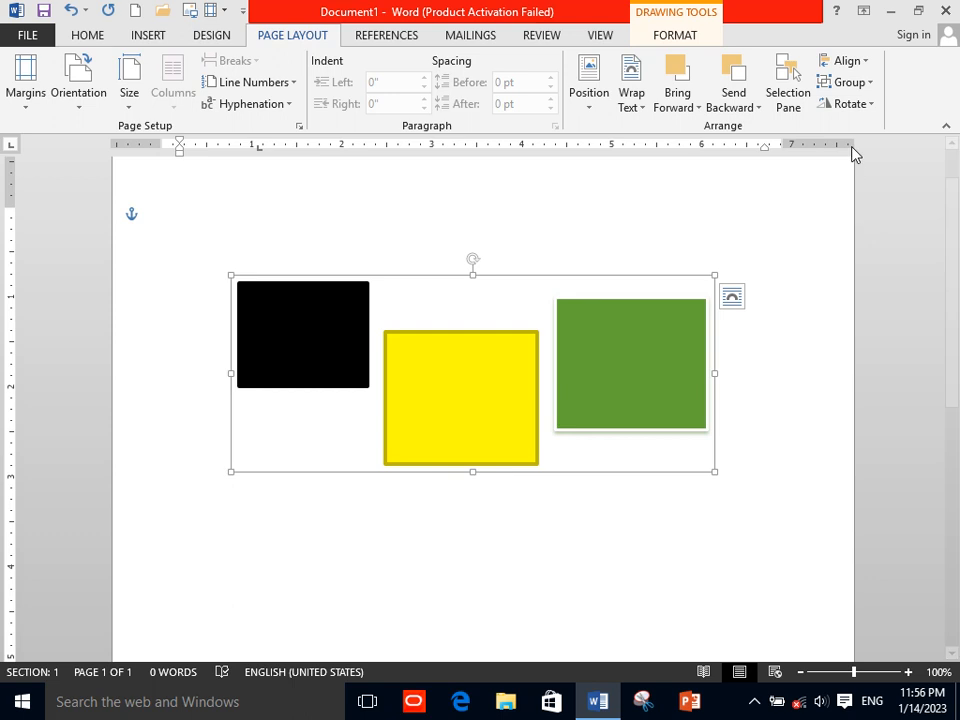
# Ungroup the three rectangles and apply Distribute Vertically to them as selected objects
pyautogui.click(845, 82)
pyautogui.click(845, 129)
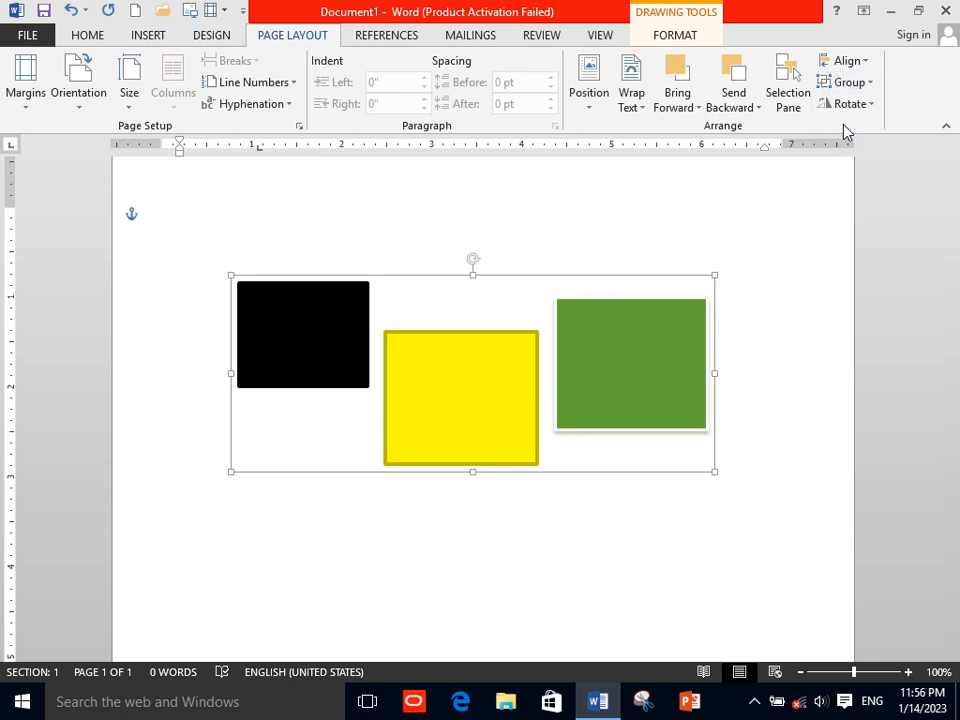
pyautogui.click(832, 62)
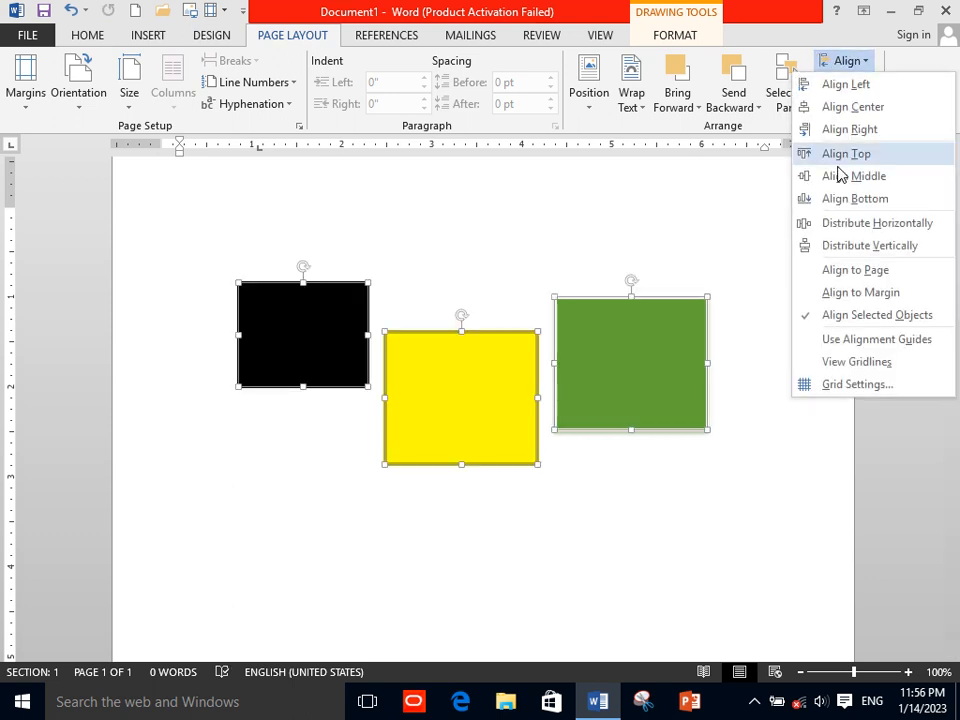
pyautogui.click(854, 246)
# Rearrange the rectangles into a rough column, with the yellow one under the black and the green one lowest
pyautogui.moveTo(506, 375); pyautogui.dragTo(533, 365)
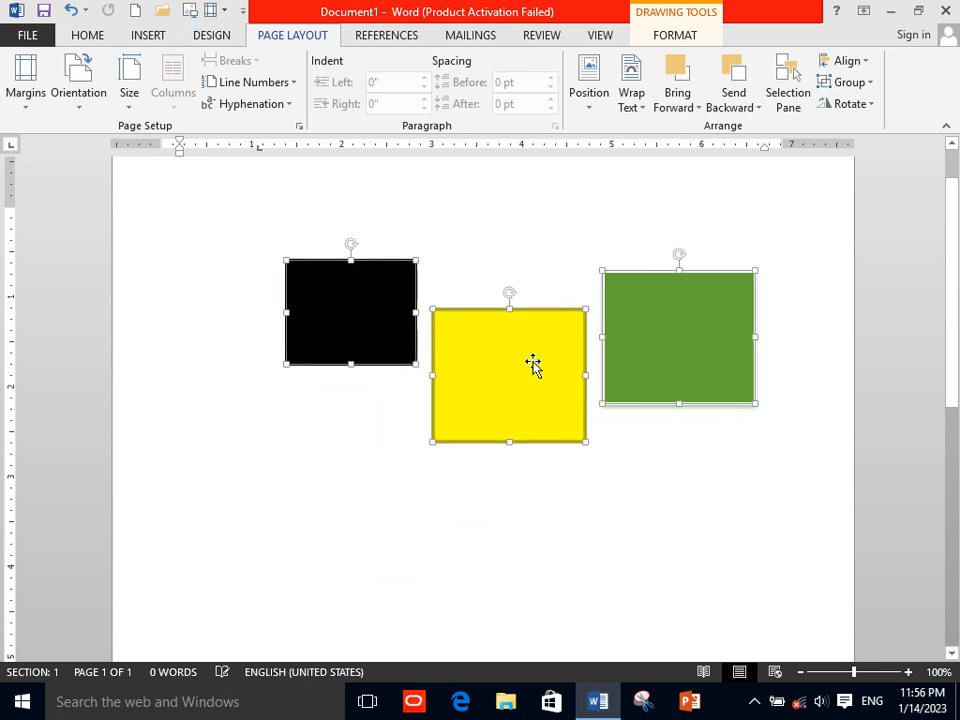
pyautogui.click(514, 497)
pyautogui.click(514, 433)
pyautogui.moveTo(514, 433); pyautogui.dragTo(404, 507)
pyautogui.moveTo(660, 354); pyautogui.dragTo(332, 606)
# Apply Distribute Vertically to the yellow rectangle alone, relative to the margins
pyautogui.click(395, 503)
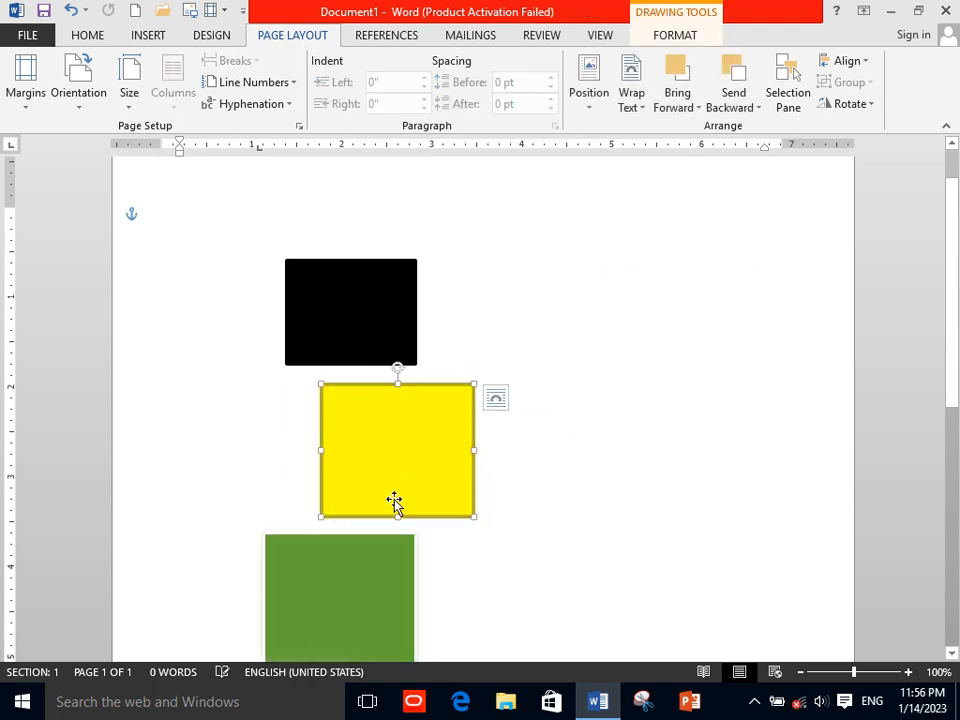
pyautogui.click(846, 62)
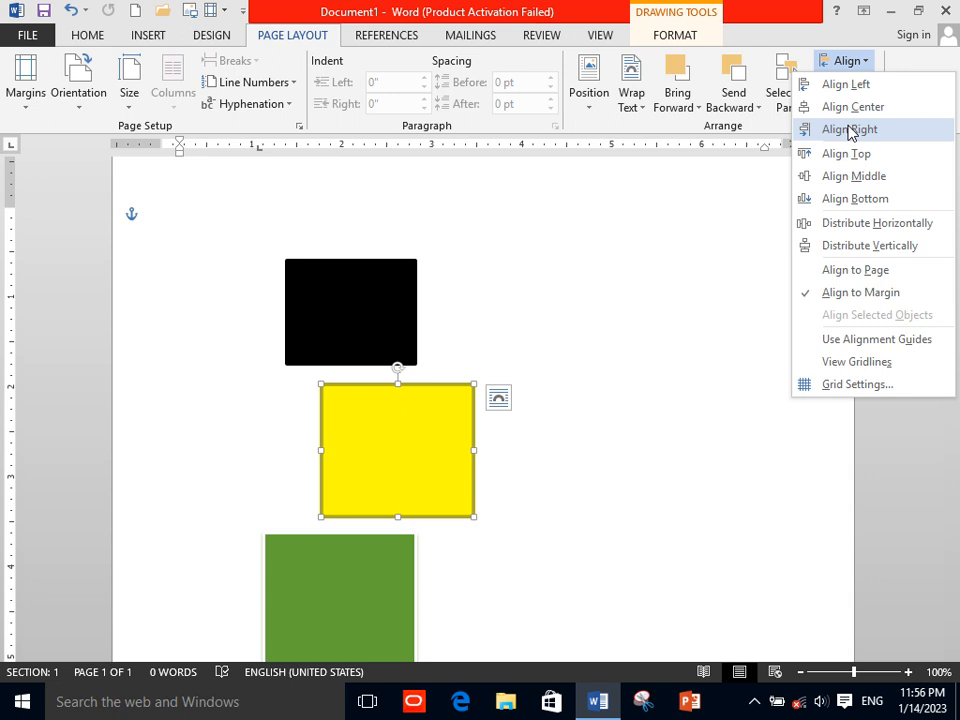
pyautogui.click(859, 241)
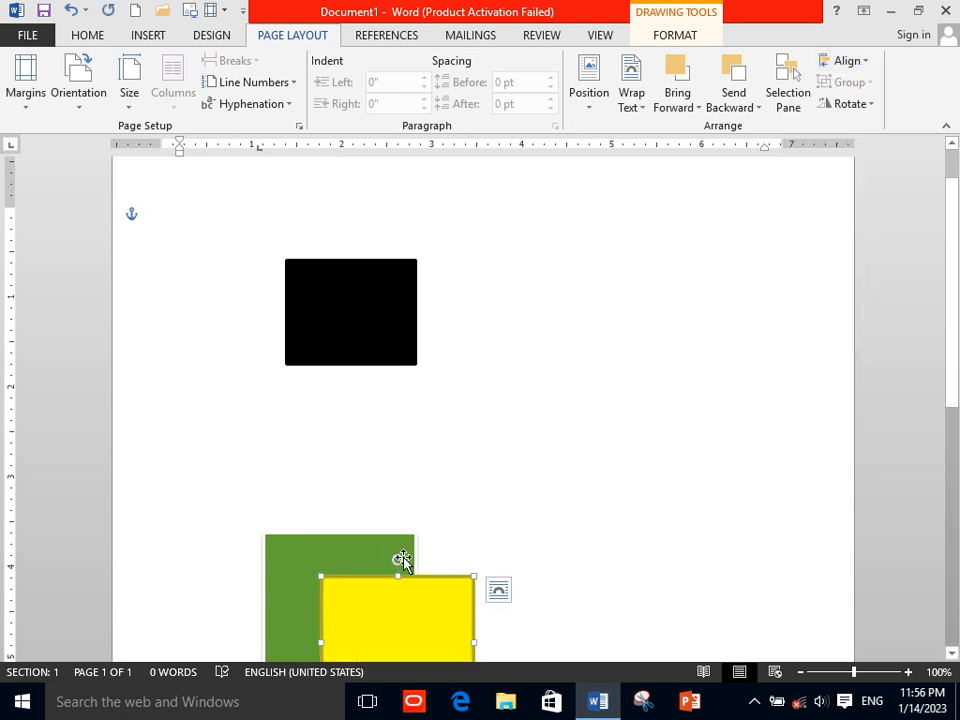